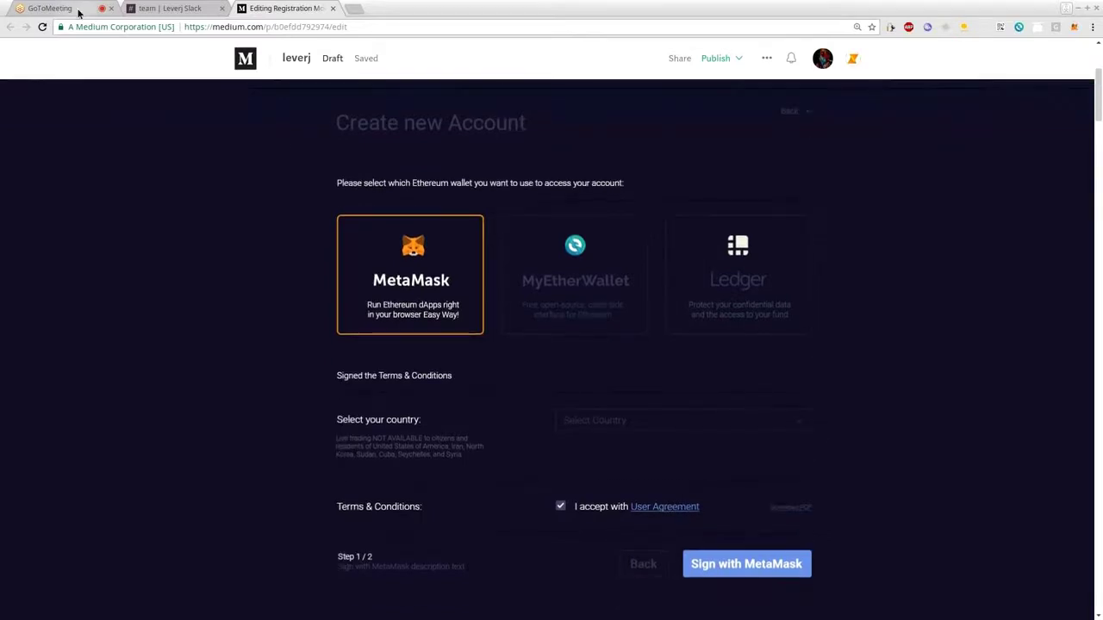
Check the attendee list in GoToMeeting, then return to the Medium draft's MetaMask heading and its first mockup
{"action": "key", "text": "ctrl+1"}
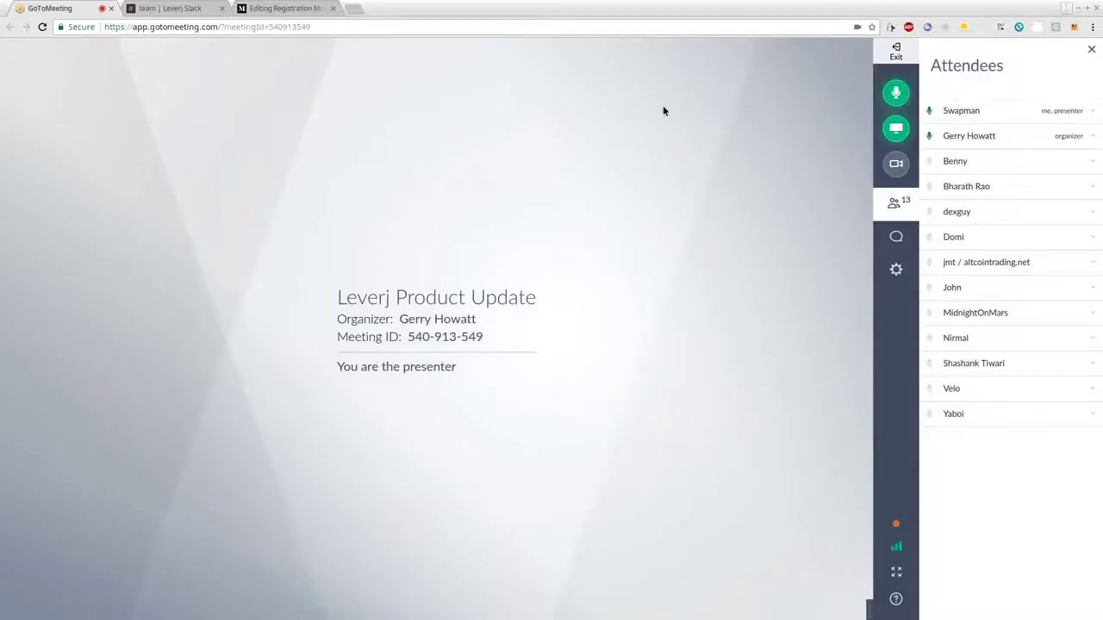
{"action": "left_click", "coordinate": [283, 8]}
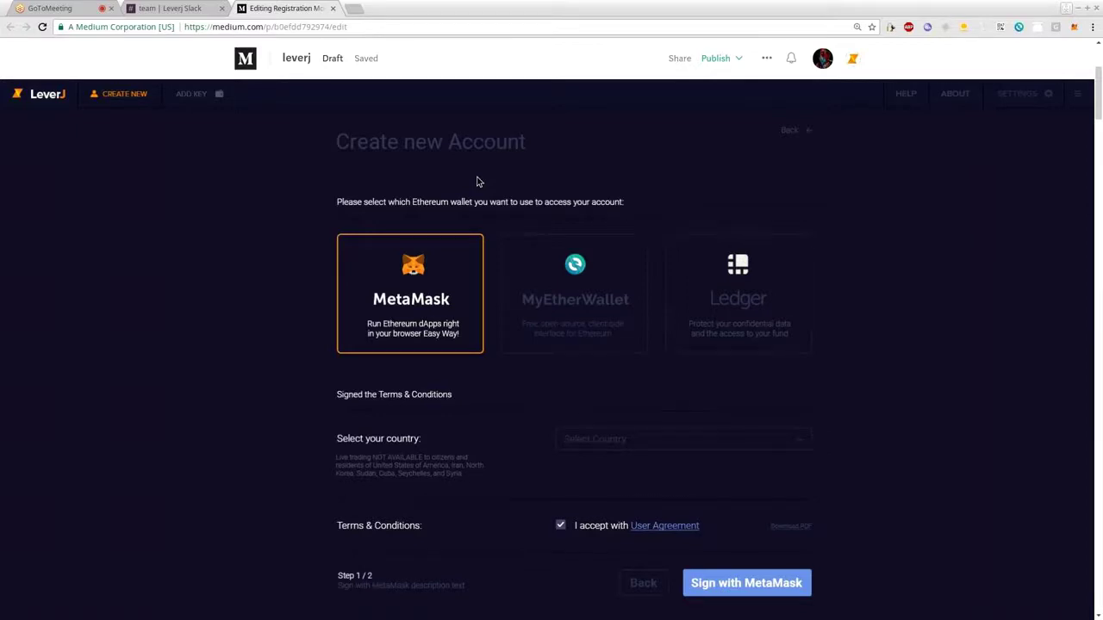
{"action": "scroll", "coordinate": [479, 181], "scroll_direction": "up", "scroll_amount": 3}
{"action": "left_click", "coordinate": [579, 208]}
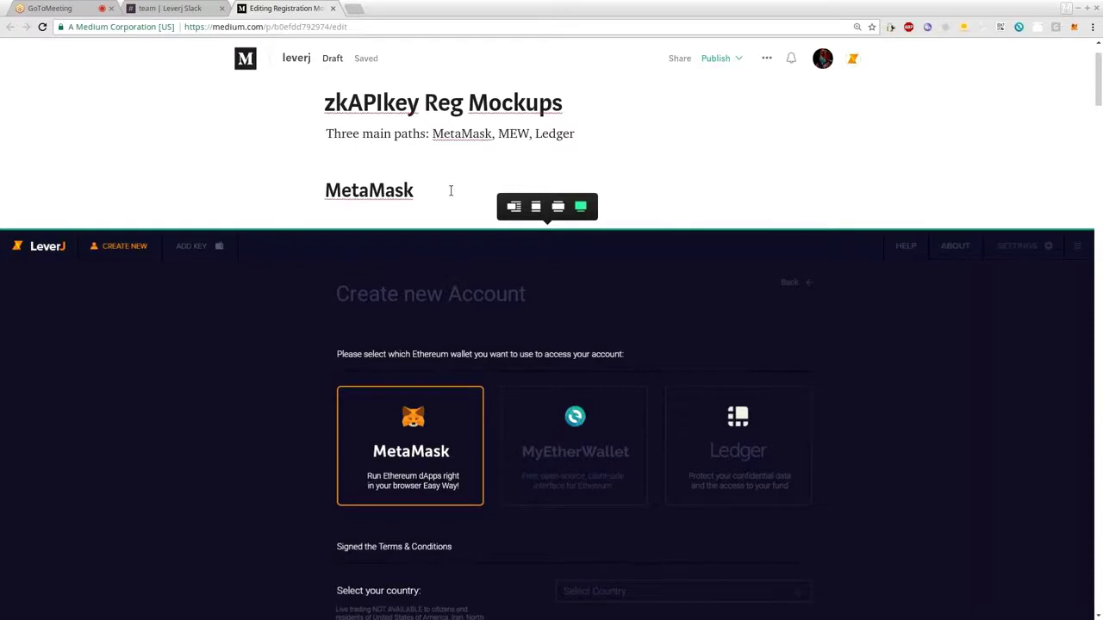
Examine the draft's introduction of the three main paths and the wallet choices in the first Create new Account mockup
{"action": "scroll", "coordinate": [446, 198], "scroll_direction": "down", "scroll_amount": 1}
{"action": "scroll", "coordinate": [443, 206], "scroll_direction": "down", "scroll_amount": 1}
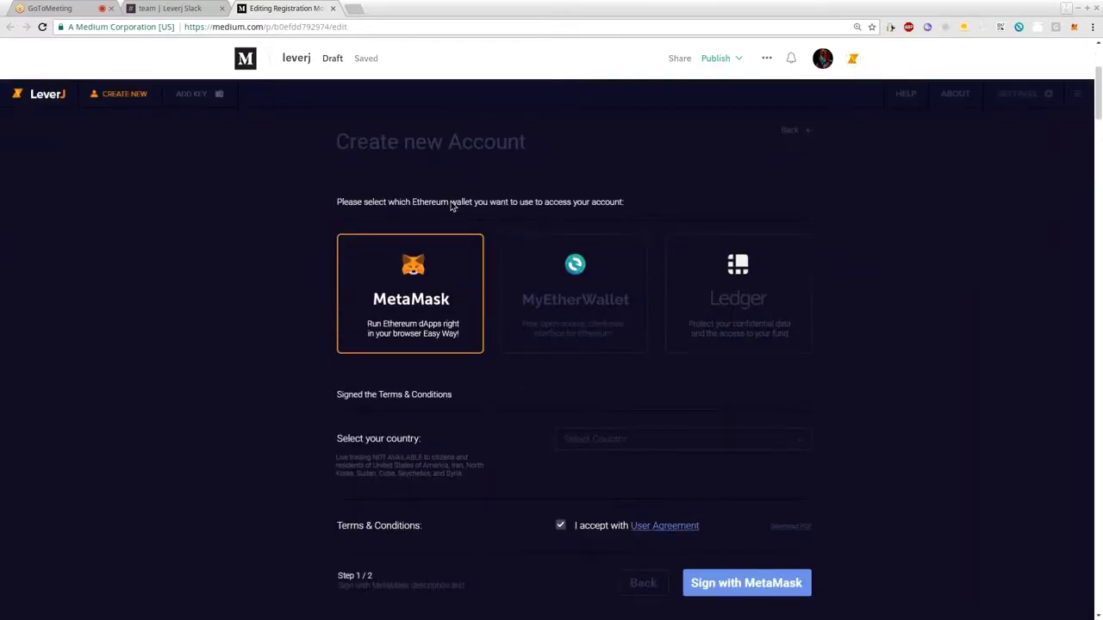
{"action": "scroll", "coordinate": [448, 204], "scroll_direction": "up", "scroll_amount": 1}
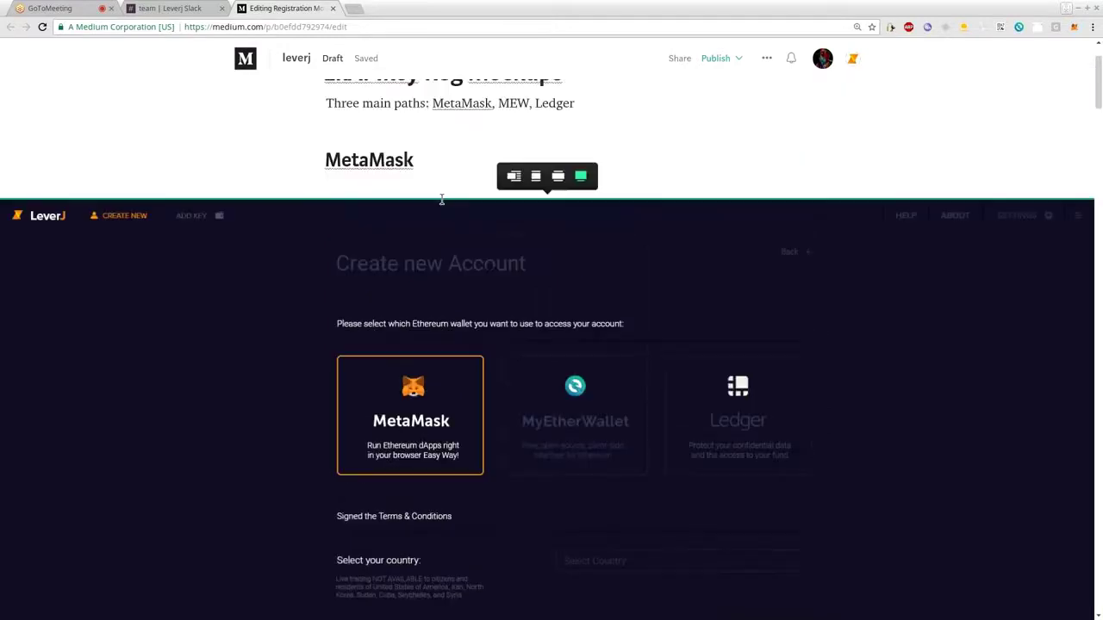
{"action": "scroll", "coordinate": [441, 200], "scroll_direction": "up", "scroll_amount": 1}
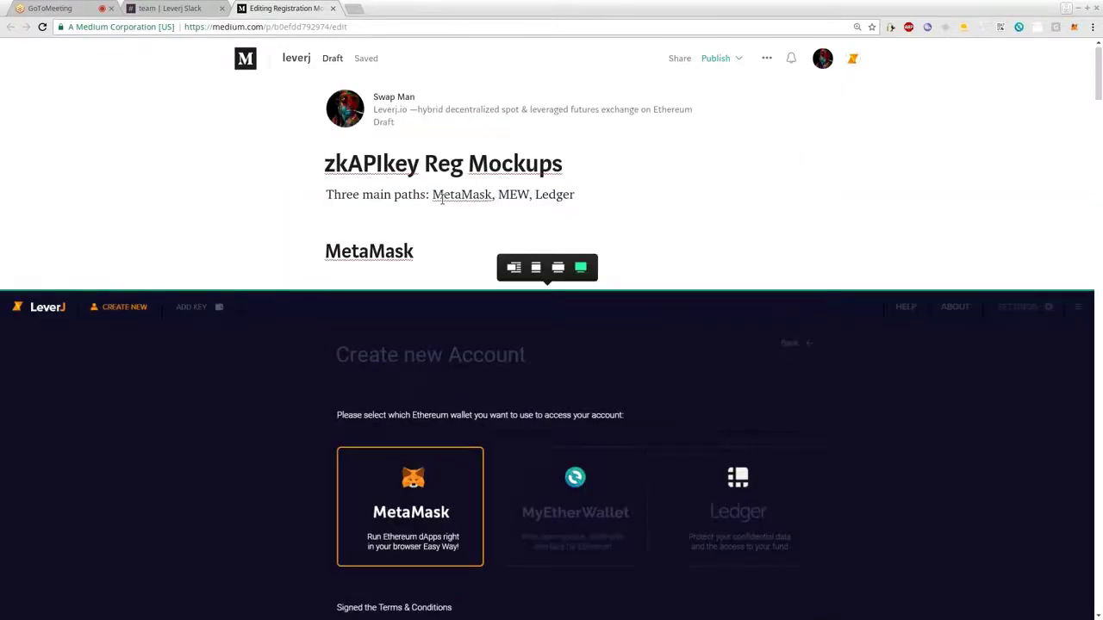
{"action": "scroll", "coordinate": [441, 199], "scroll_direction": "down", "scroll_amount": 2}
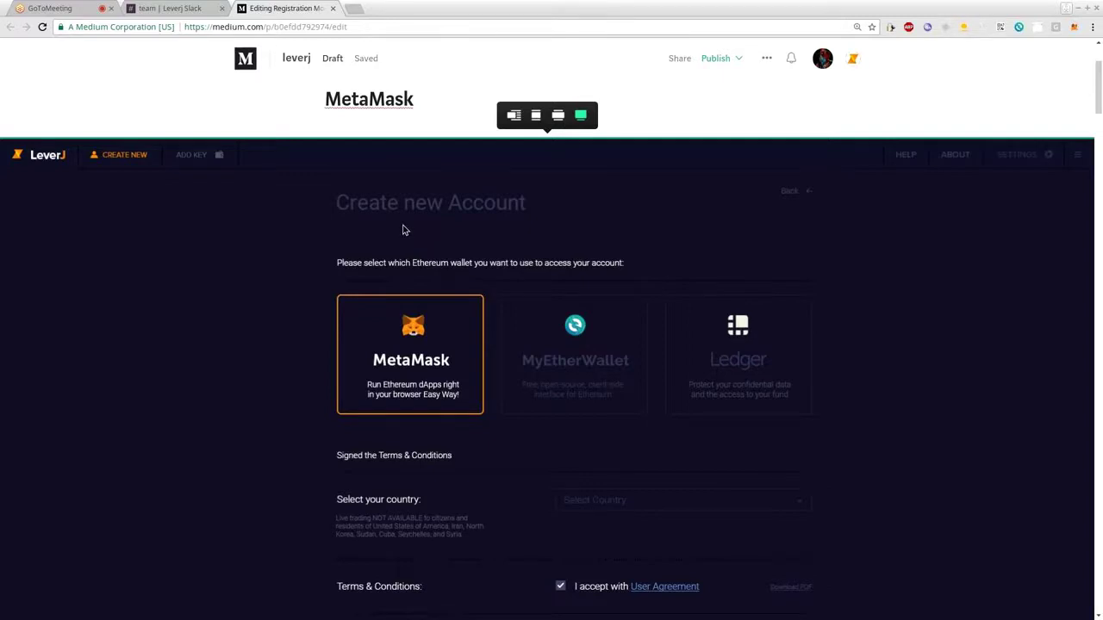
{"action": "scroll", "coordinate": [404, 229], "scroll_direction": "down", "scroll_amount": 1}
{"action": "scroll", "coordinate": [424, 233], "scroll_direction": "up", "scroll_amount": 1}
{"action": "scroll", "coordinate": [422, 233], "scroll_direction": "up", "scroll_amount": 1}
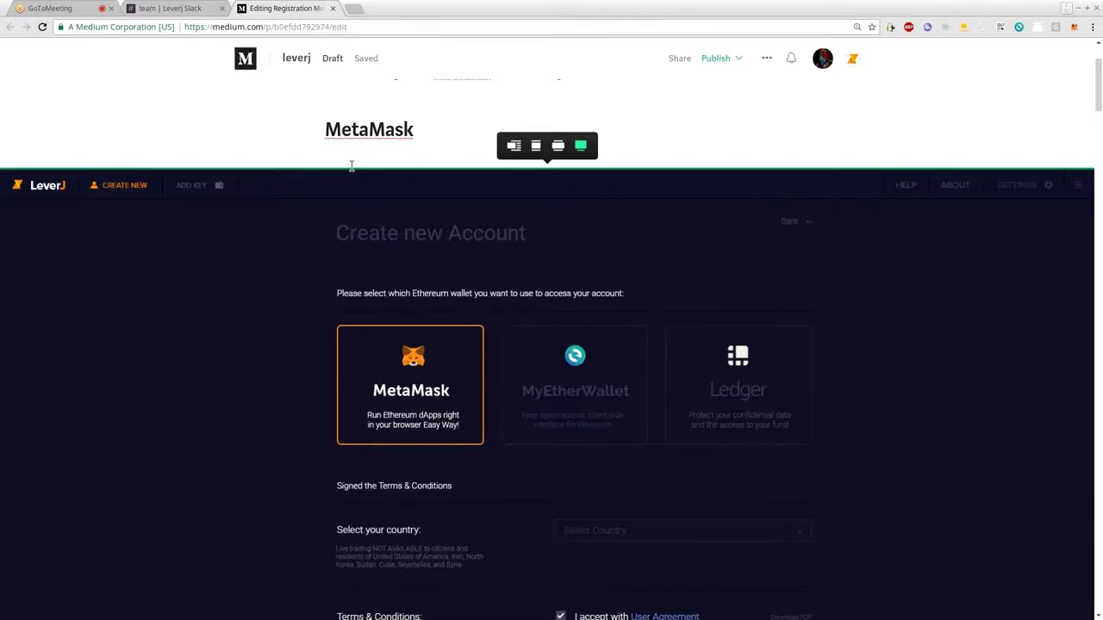
{"action": "scroll", "coordinate": [362, 198], "scroll_direction": "down", "scroll_amount": 1}
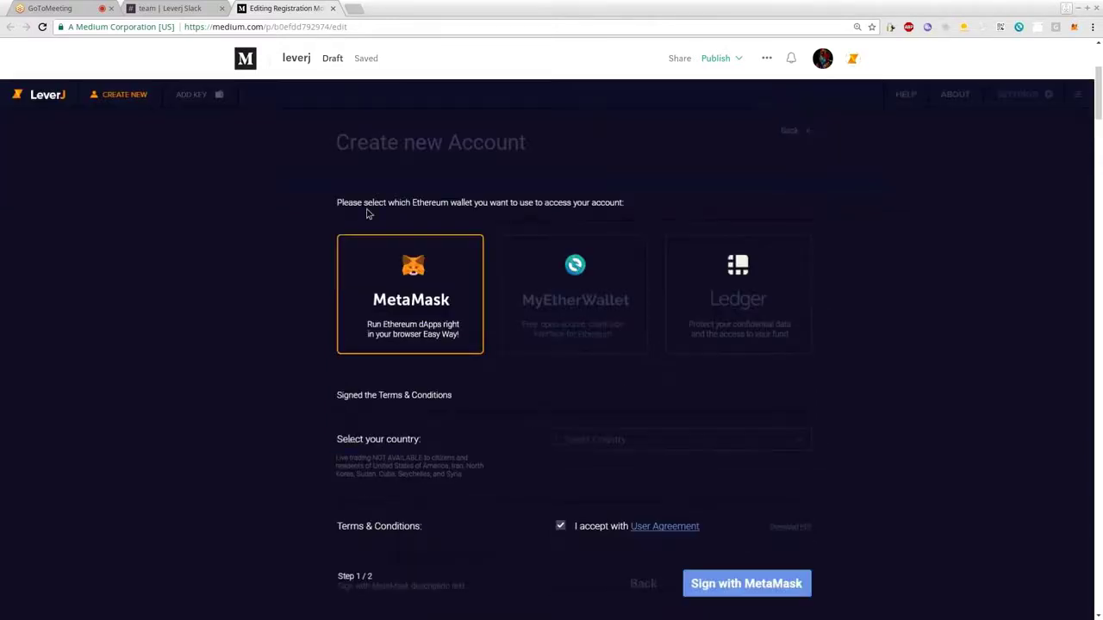
{"action": "scroll", "coordinate": [387, 232], "scroll_direction": "down", "scroll_amount": 1}
{"action": "scroll", "coordinate": [396, 244], "scroll_direction": "up", "scroll_amount": 1}
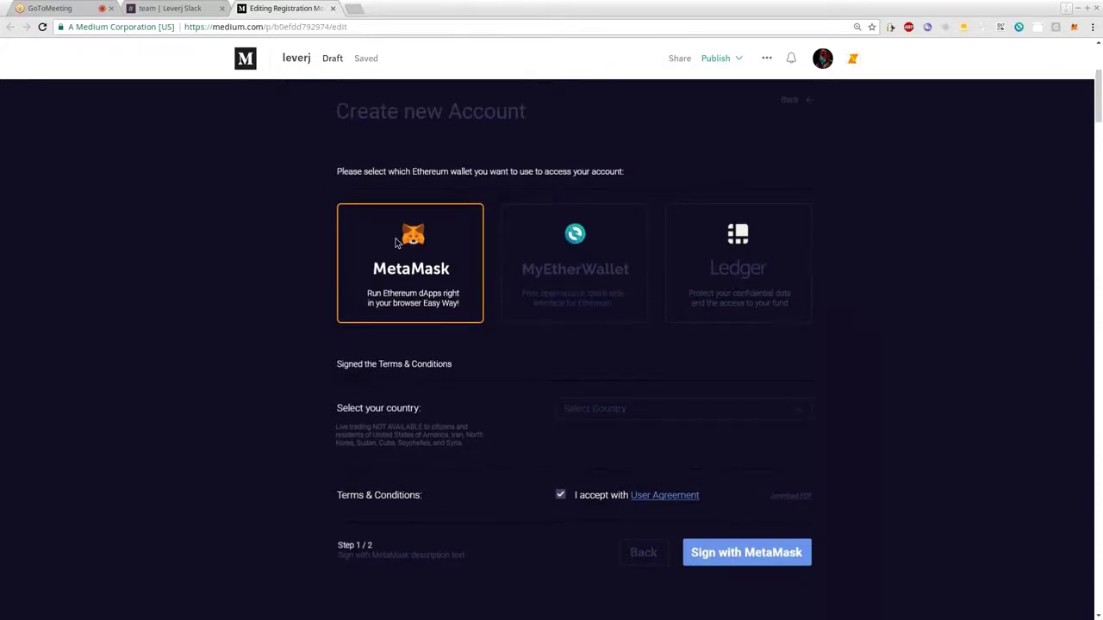
{"action": "scroll", "coordinate": [396, 244], "scroll_direction": "down", "scroll_amount": 1}
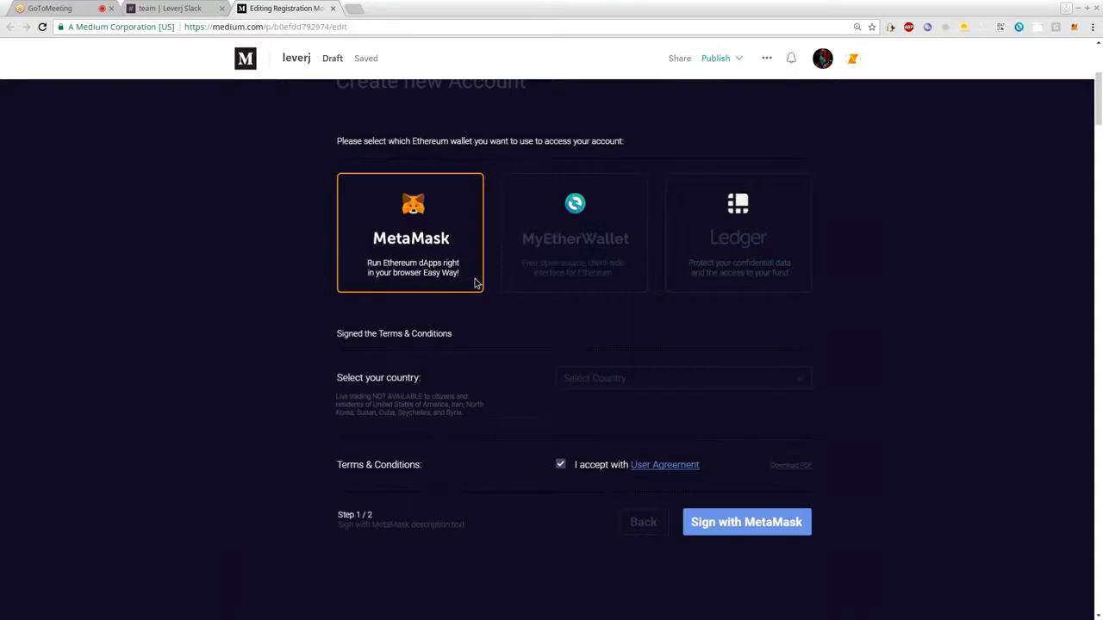
{"action": "scroll", "coordinate": [460, 233], "scroll_direction": "up", "scroll_amount": 1}
{"action": "scroll", "coordinate": [459, 233], "scroll_direction": "up", "scroll_amount": 2}
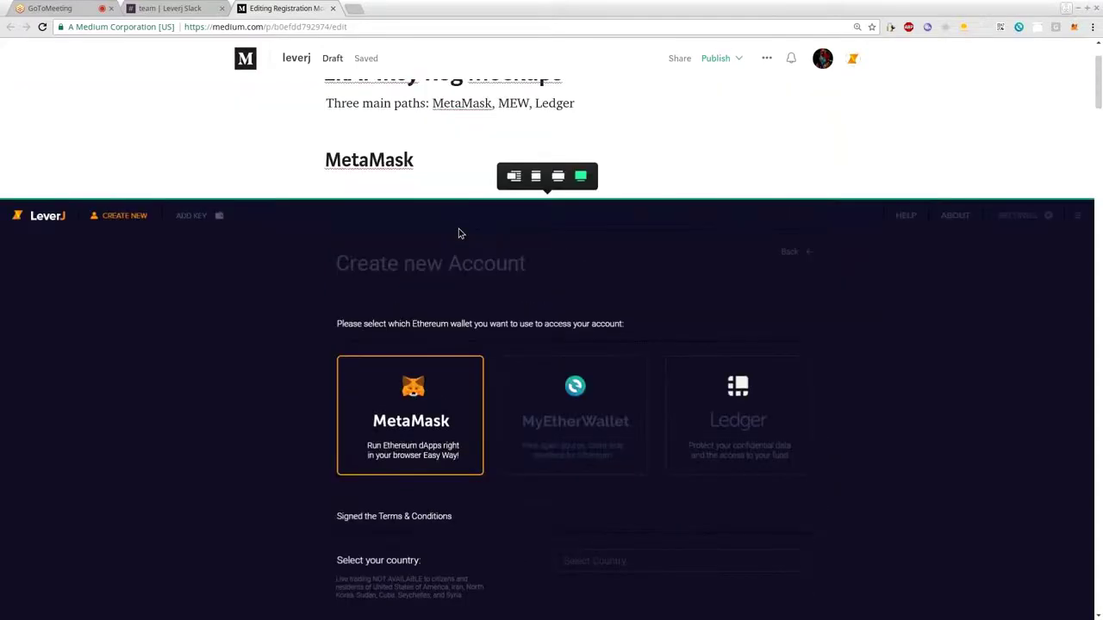
{"action": "scroll", "coordinate": [458, 233], "scroll_direction": "up", "scroll_amount": 1}
{"action": "scroll", "coordinate": [459, 232], "scroll_direction": "down", "scroll_amount": 2}
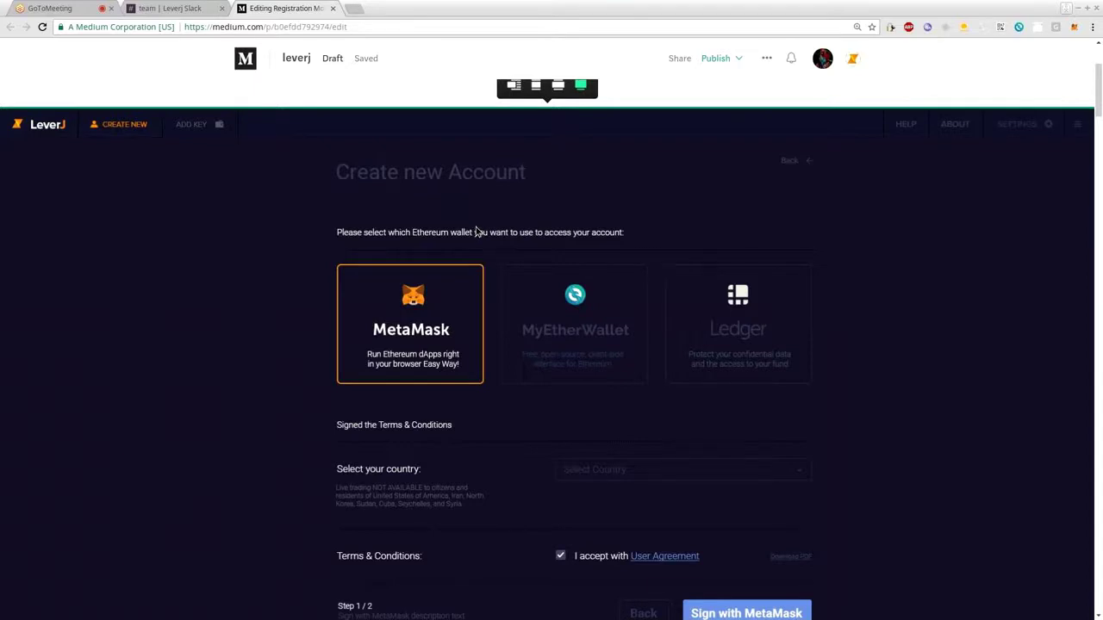
{"action": "scroll", "coordinate": [458, 215], "scroll_direction": "down", "scroll_amount": 1}
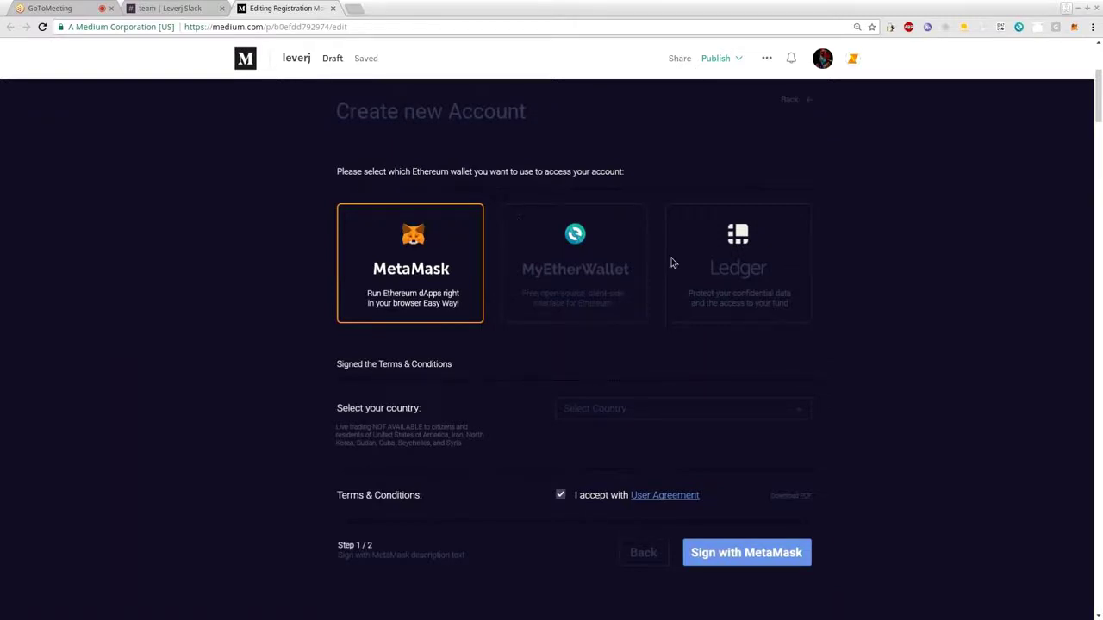
{"action": "scroll", "coordinate": [472, 243], "scroll_direction": "up", "scroll_amount": 1}
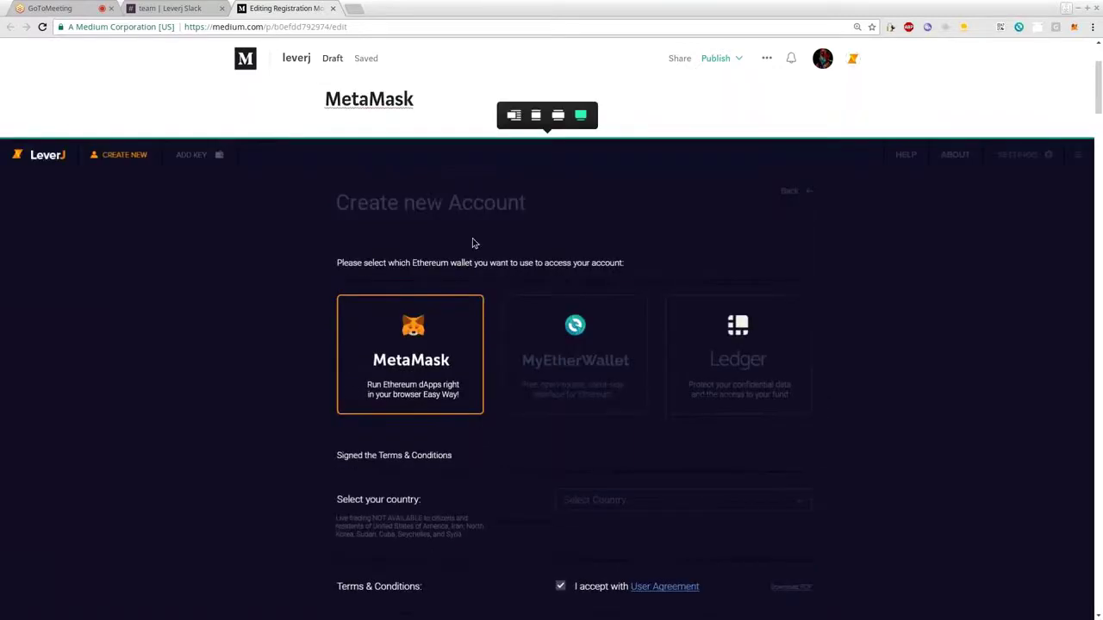
{"action": "scroll", "coordinate": [455, 250], "scroll_direction": "down", "scroll_amount": 2}
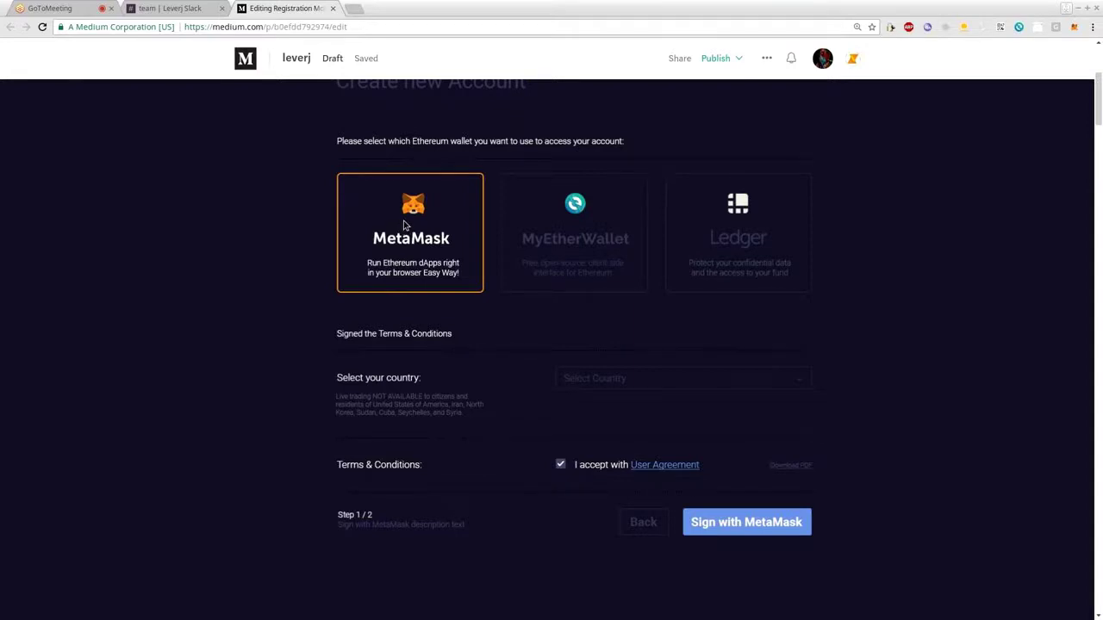
{"action": "scroll", "coordinate": [404, 225], "scroll_direction": "up", "scroll_amount": 1}
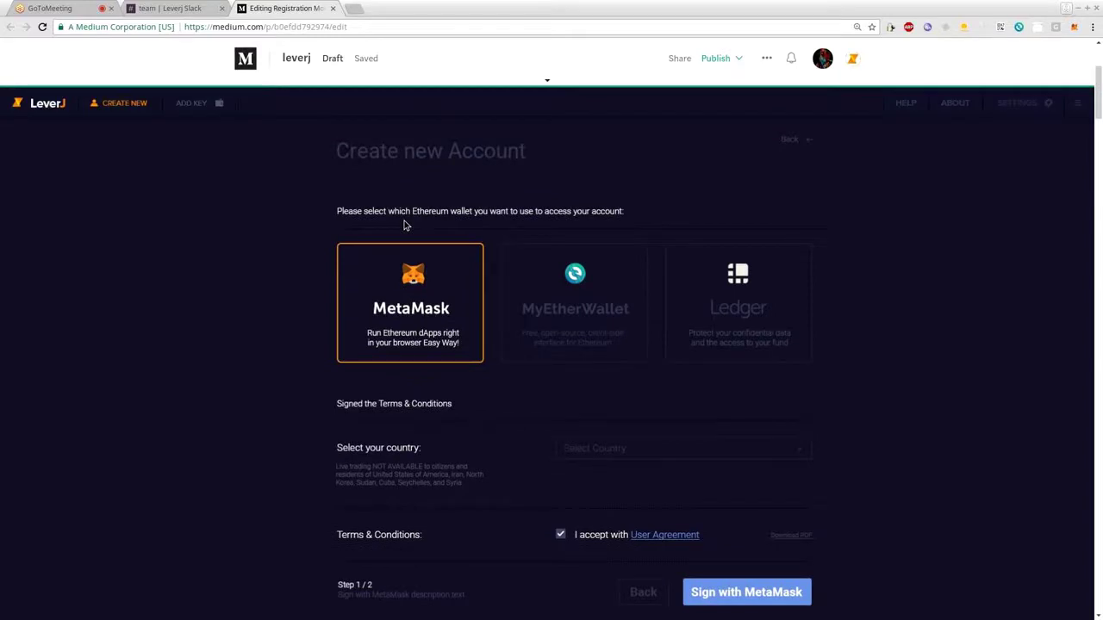
{"action": "scroll", "coordinate": [407, 224], "scroll_direction": "down", "scroll_amount": 2}
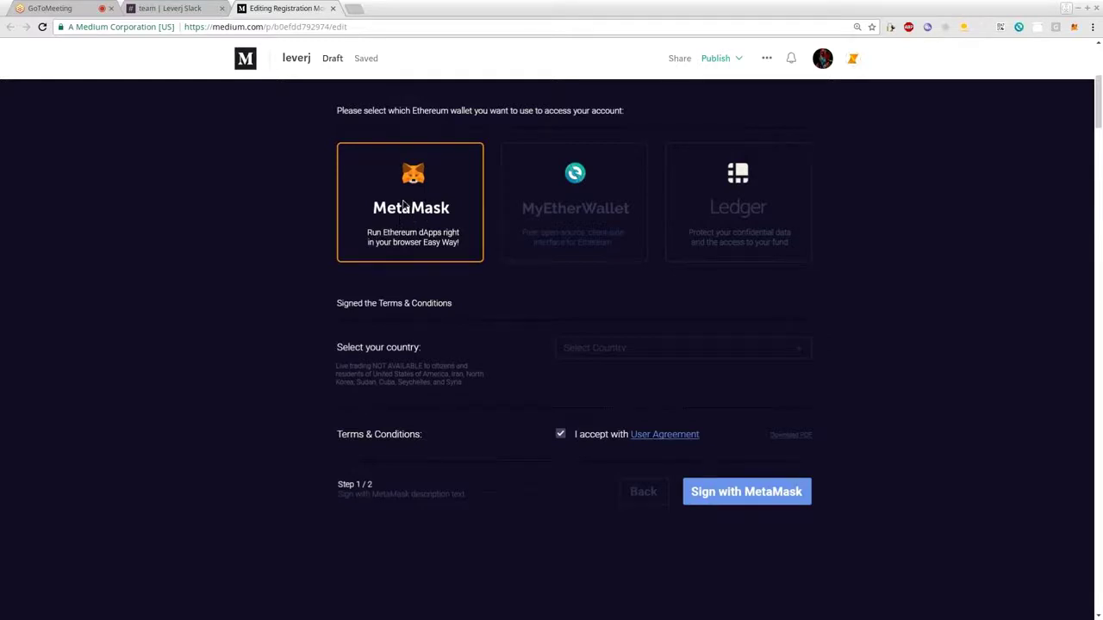
{"action": "scroll", "coordinate": [401, 204], "scroll_direction": "up", "scroll_amount": 2}
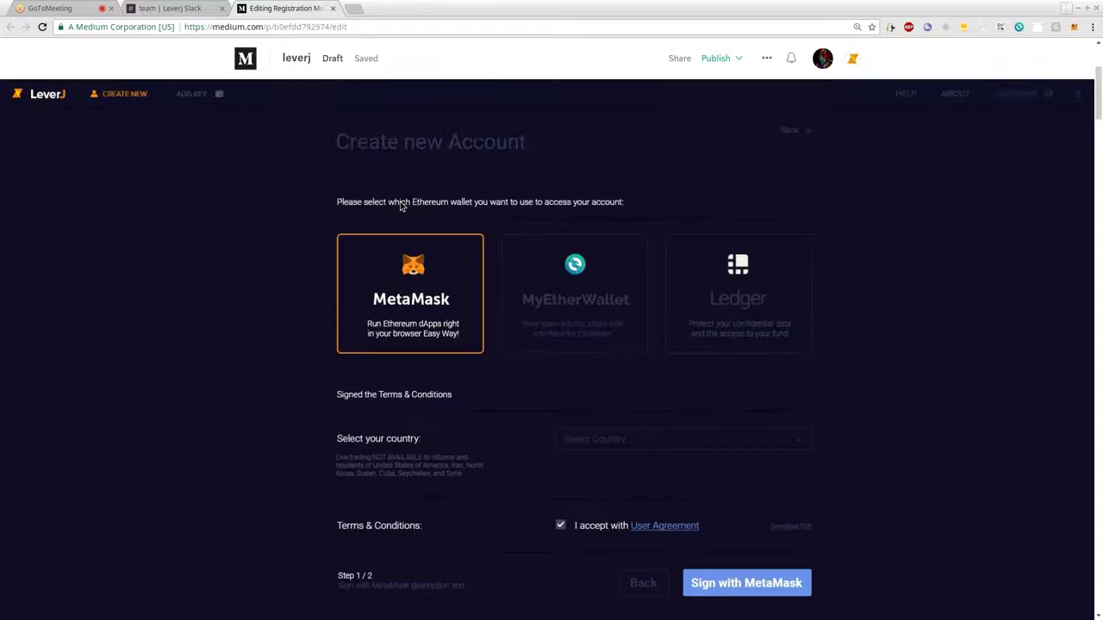
{"action": "scroll", "coordinate": [400, 207], "scroll_direction": "down", "scroll_amount": 2}
{"action": "scroll", "coordinate": [404, 212], "scroll_direction": "up", "scroll_amount": 3}
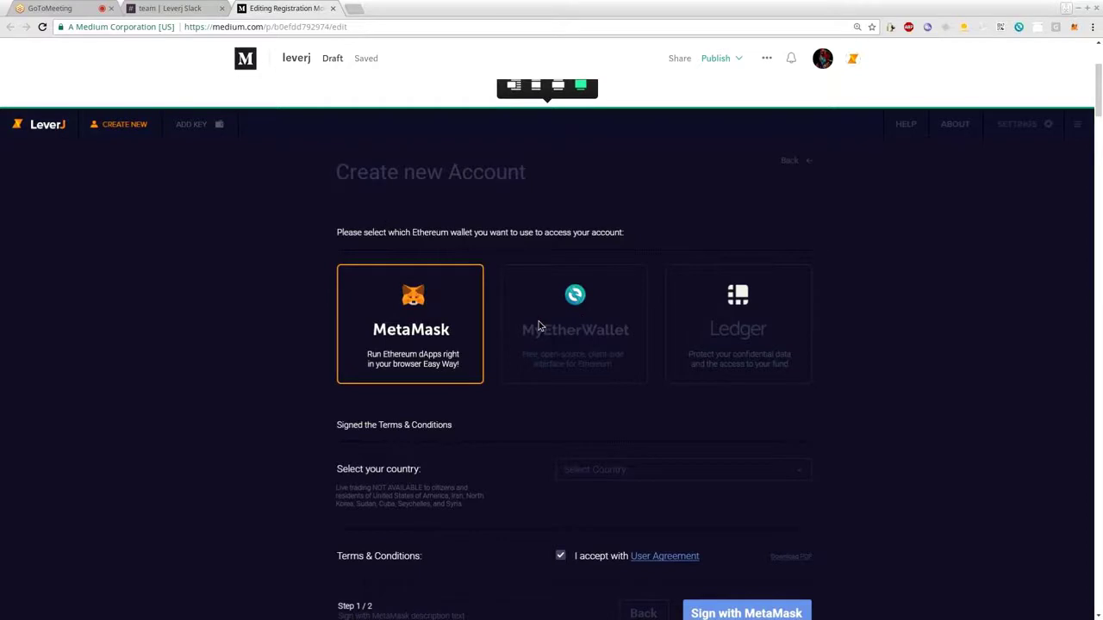
Examine the country selection, terms and conditions, and MetaMask signing sections of the first Create new Account mockup
{"action": "scroll", "coordinate": [522, 328], "scroll_direction": "down", "scroll_amount": 1}
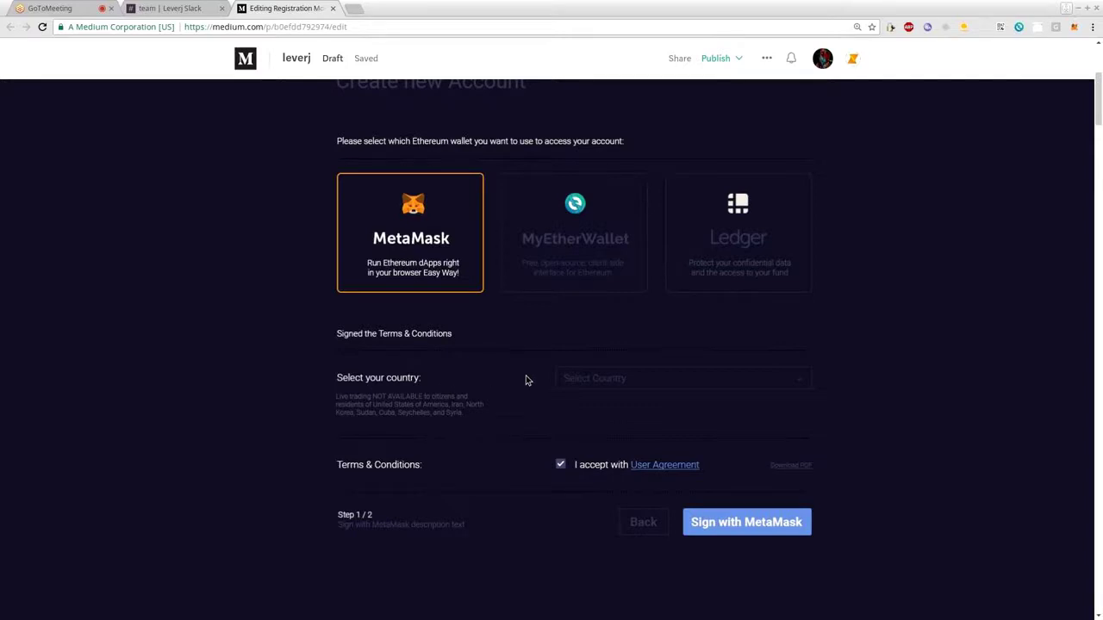
{"action": "scroll", "coordinate": [529, 380], "scroll_direction": "down", "scroll_amount": 1}
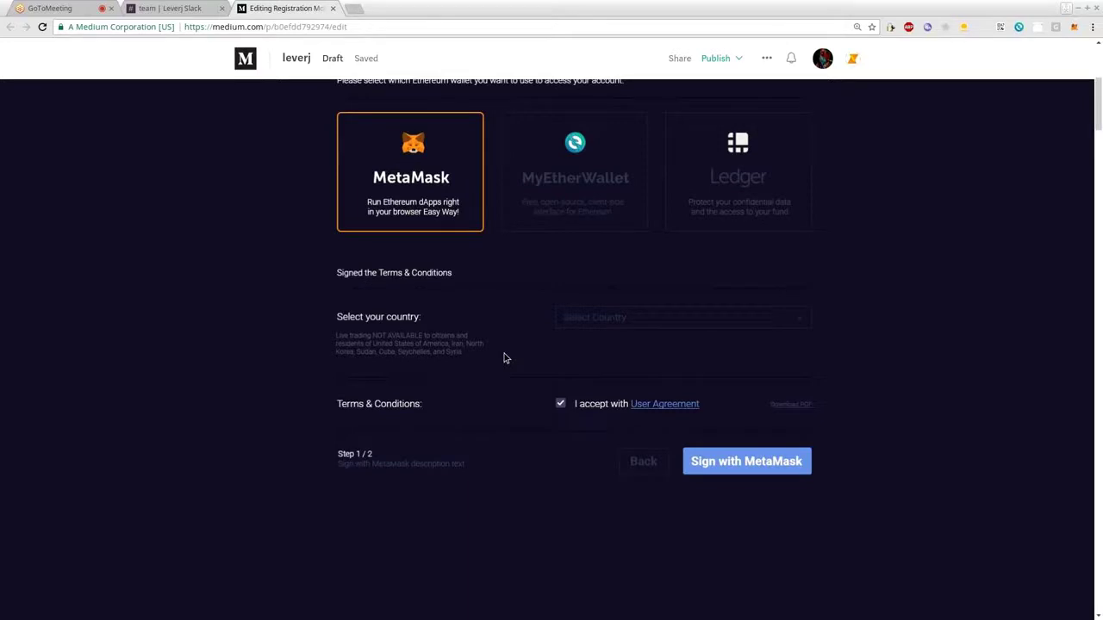
{"action": "scroll", "coordinate": [506, 359], "scroll_direction": "down", "scroll_amount": 1}
{"action": "scroll", "coordinate": [504, 366], "scroll_direction": "up", "scroll_amount": 1}
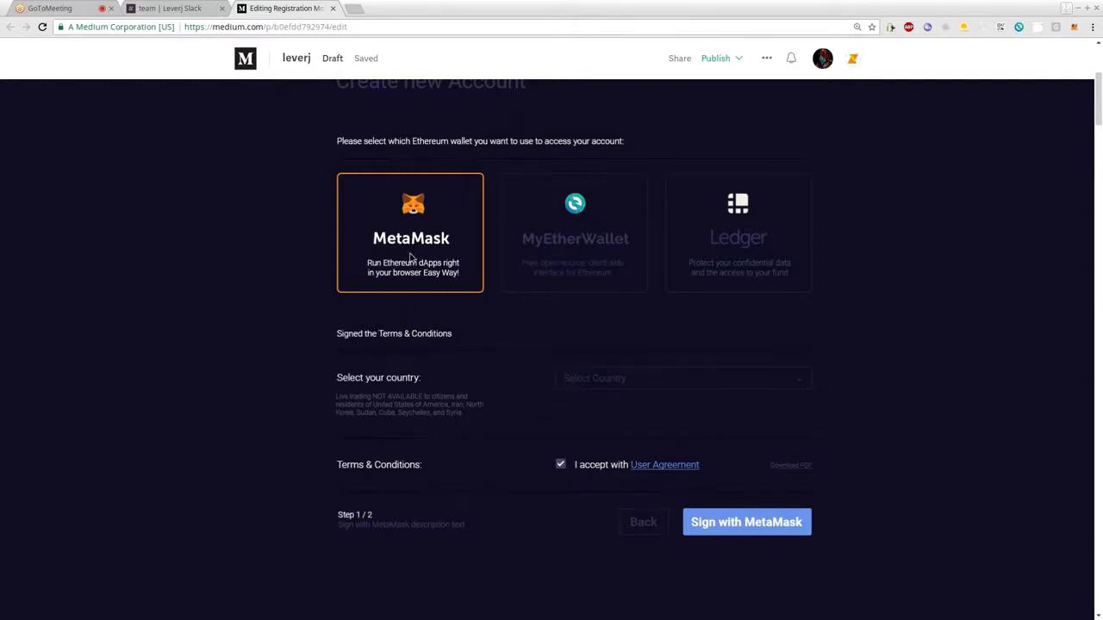
{"action": "scroll", "coordinate": [410, 256], "scroll_direction": "up", "scroll_amount": 3}
{"action": "scroll", "coordinate": [408, 263], "scroll_direction": "down", "scroll_amount": 4}
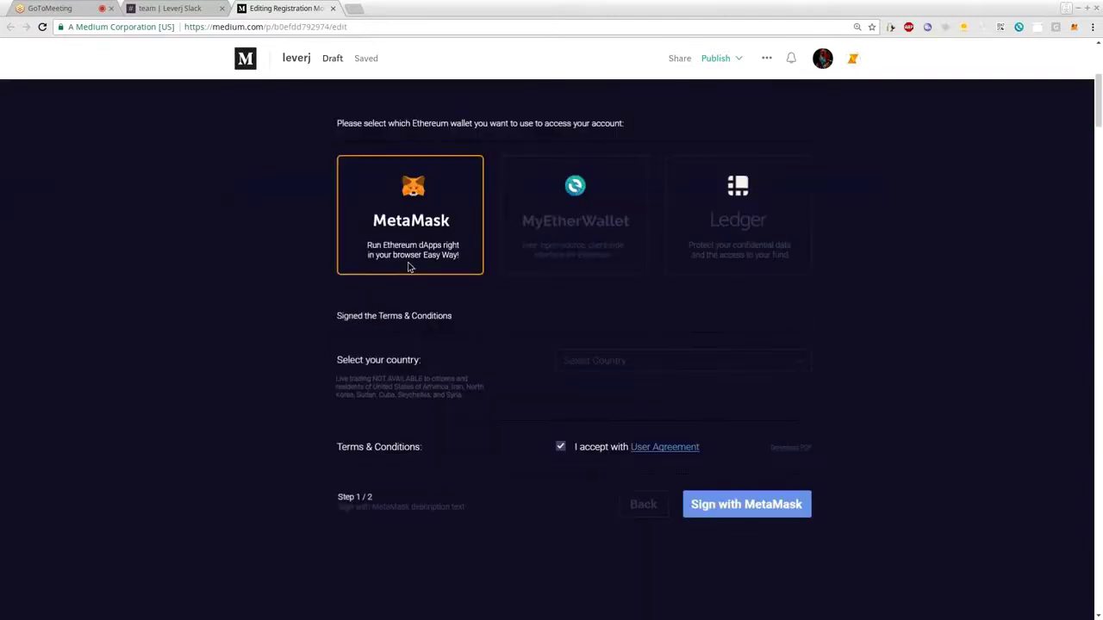
{"action": "scroll", "coordinate": [414, 266], "scroll_direction": "down", "scroll_amount": 1}
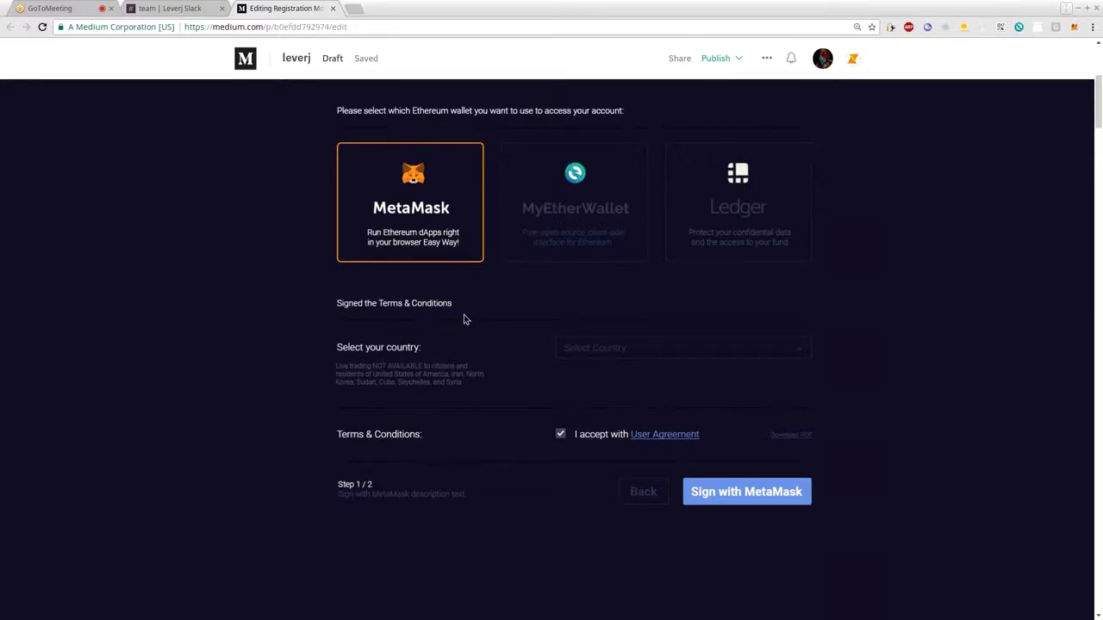
{"action": "scroll", "coordinate": [465, 328], "scroll_direction": "up", "scroll_amount": 1}
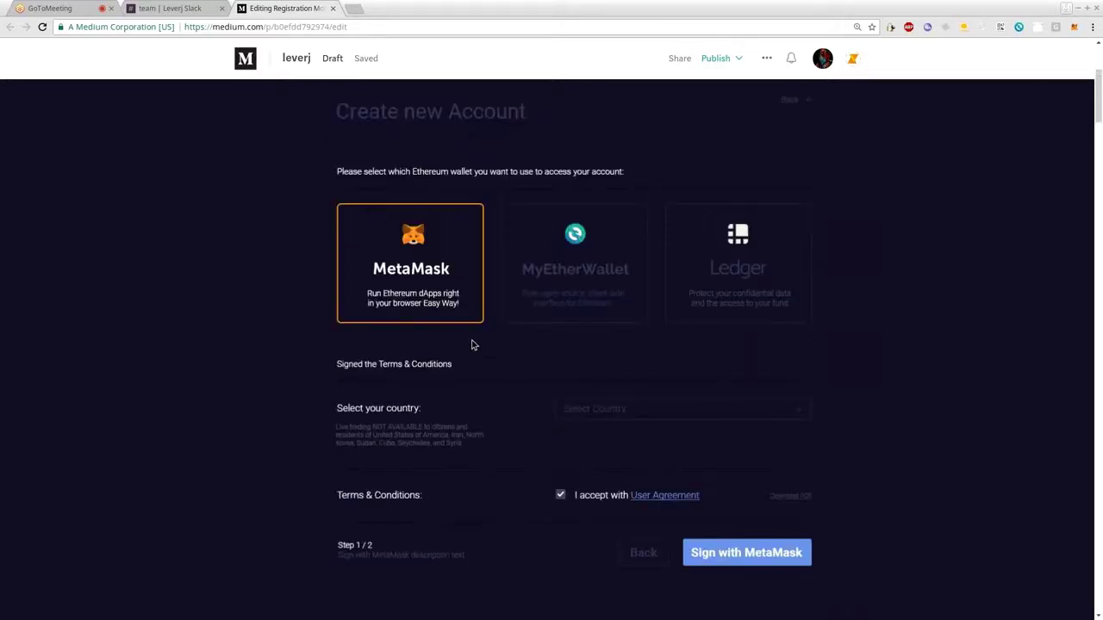
{"action": "scroll", "coordinate": [464, 341], "scroll_direction": "down", "scroll_amount": 2}
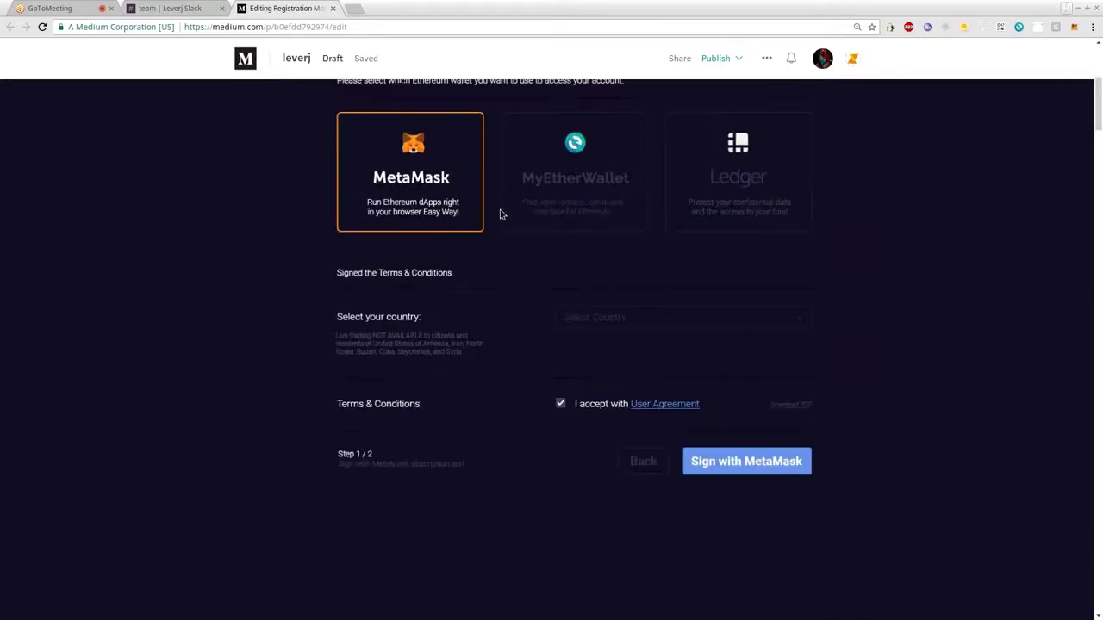
{"action": "scroll", "coordinate": [429, 181], "scroll_direction": "up", "scroll_amount": 3}
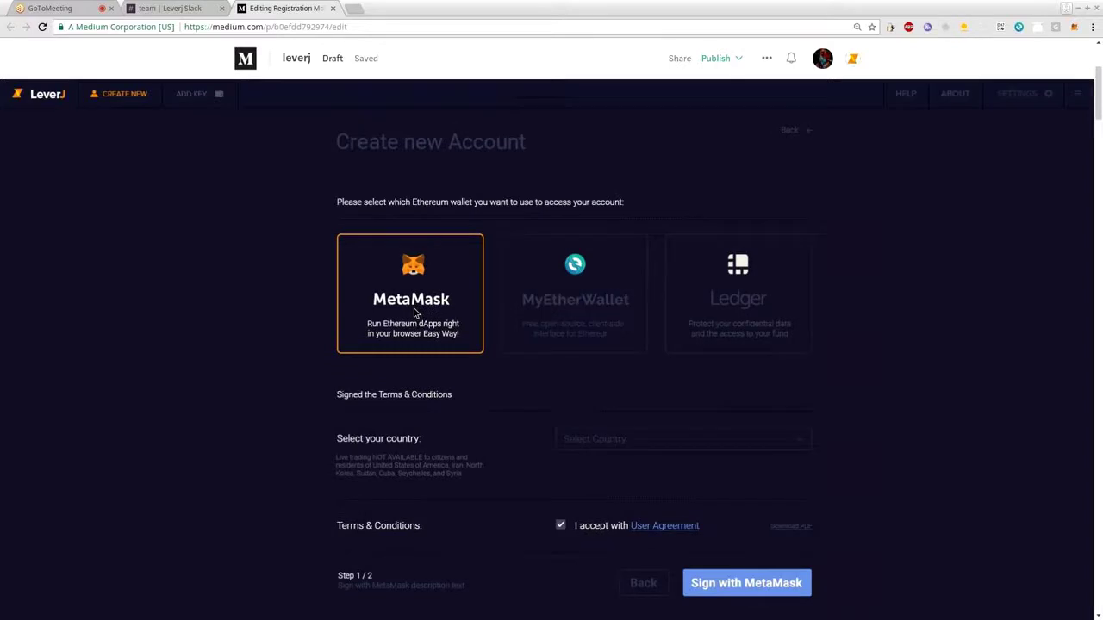
{"action": "scroll", "coordinate": [416, 314], "scroll_direction": "down", "scroll_amount": 2}
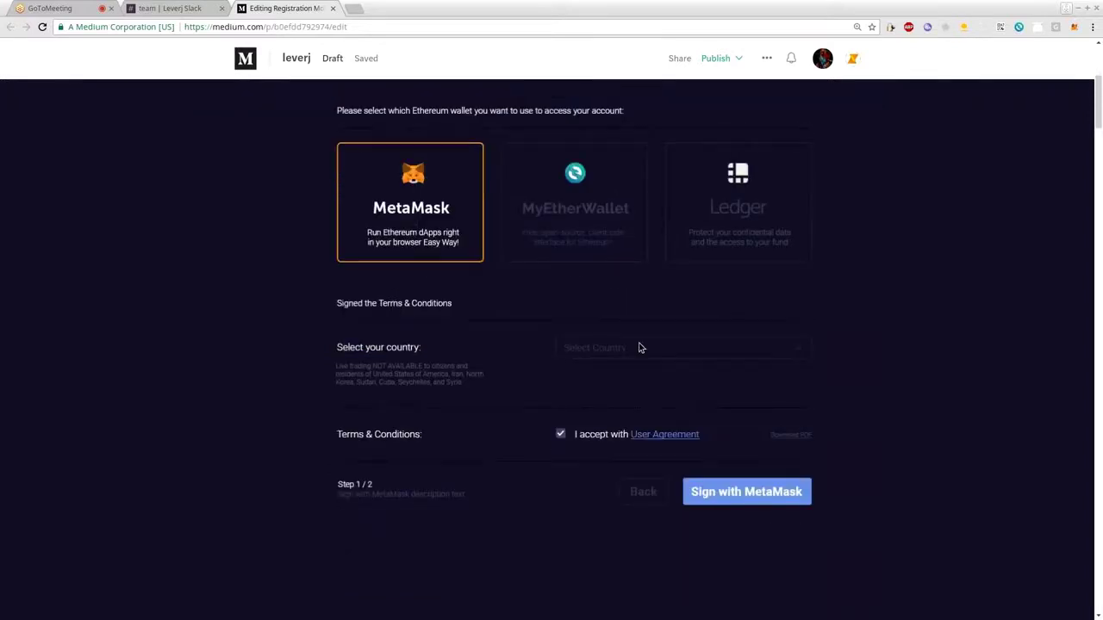
{"action": "scroll", "coordinate": [639, 347], "scroll_direction": "up", "scroll_amount": 2}
{"action": "scroll", "coordinate": [648, 327], "scroll_direction": "down", "scroll_amount": 3}
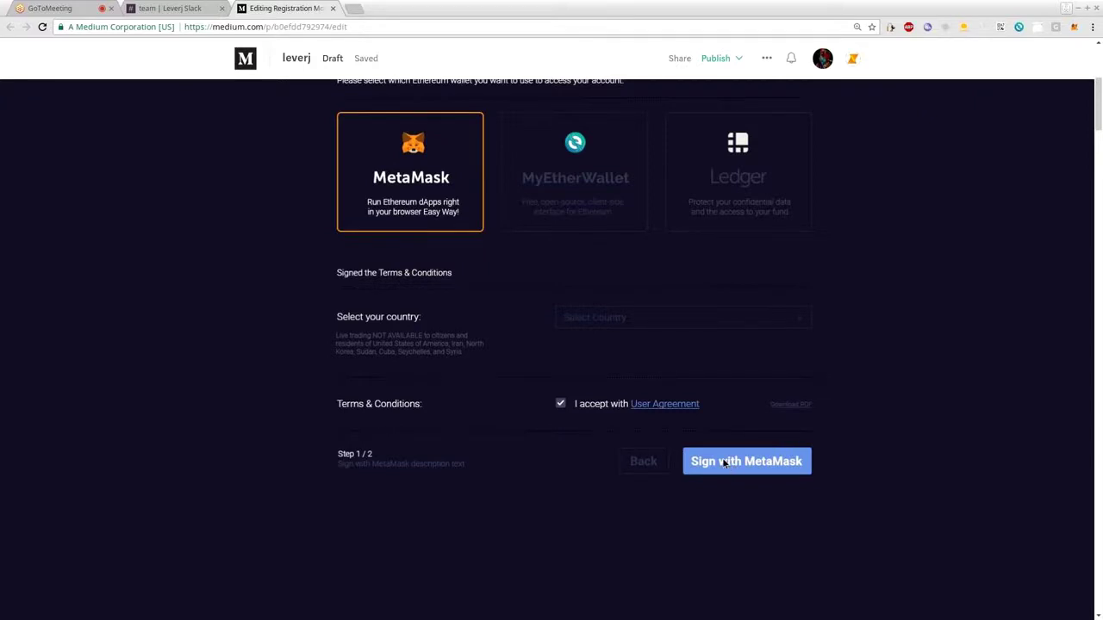
Enlarge the second mockup, below the "Initial MetaMask Selection" caption, to full-screen width
{"action": "scroll", "coordinate": [724, 464], "scroll_direction": "down", "scroll_amount": 6}
{"action": "scroll", "coordinate": [594, 448], "scroll_direction": "up", "scroll_amount": 4}
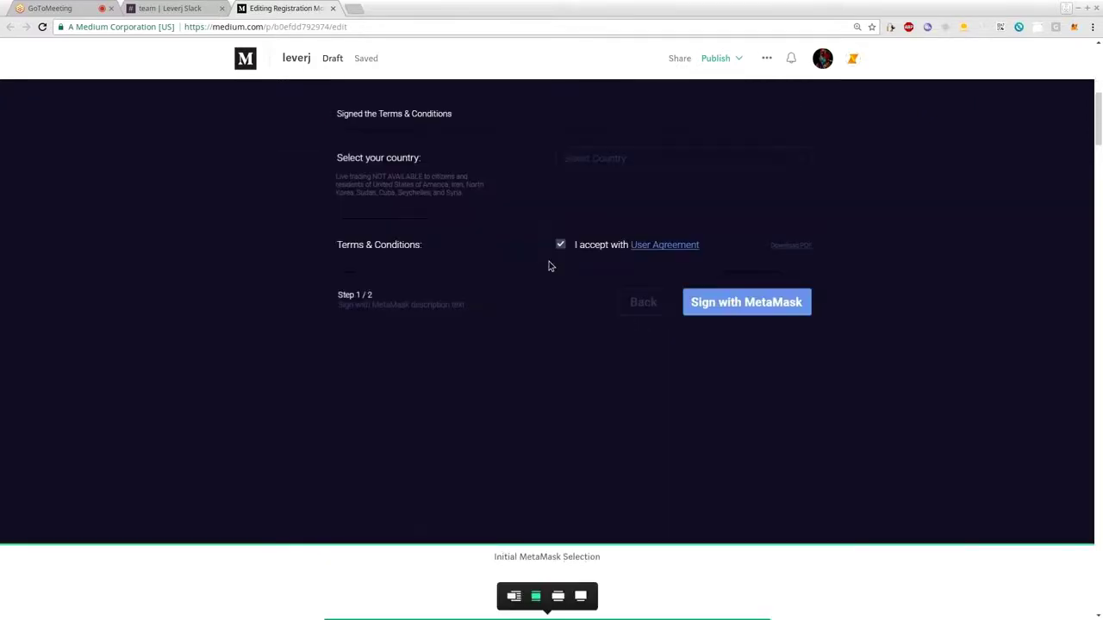
{"action": "scroll", "coordinate": [591, 422], "scroll_direction": "down", "scroll_amount": 2}
{"action": "left_click", "coordinate": [590, 419]}
{"action": "scroll", "coordinate": [500, 448], "scroll_direction": "up", "scroll_amount": 2}
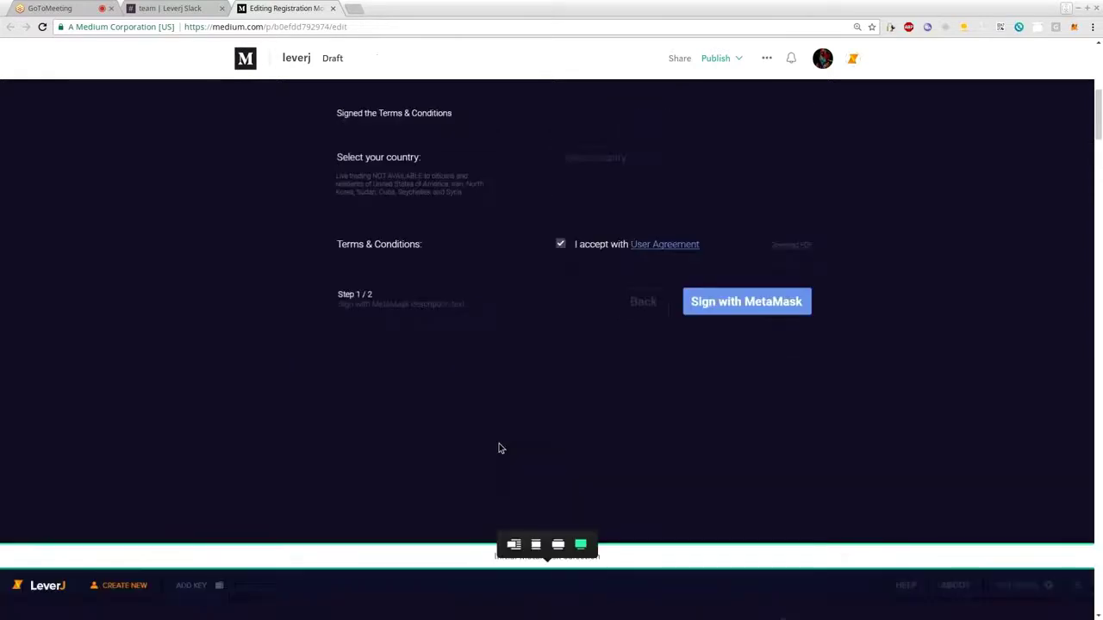
Examine the Sign Message notification in the enlarged "MetaMask popup" mockup and compare it with the preceding signing screen
{"action": "scroll", "coordinate": [500, 448], "scroll_direction": "up", "scroll_amount": 4}
{"action": "scroll", "coordinate": [542, 335], "scroll_direction": "down", "scroll_amount": 3}
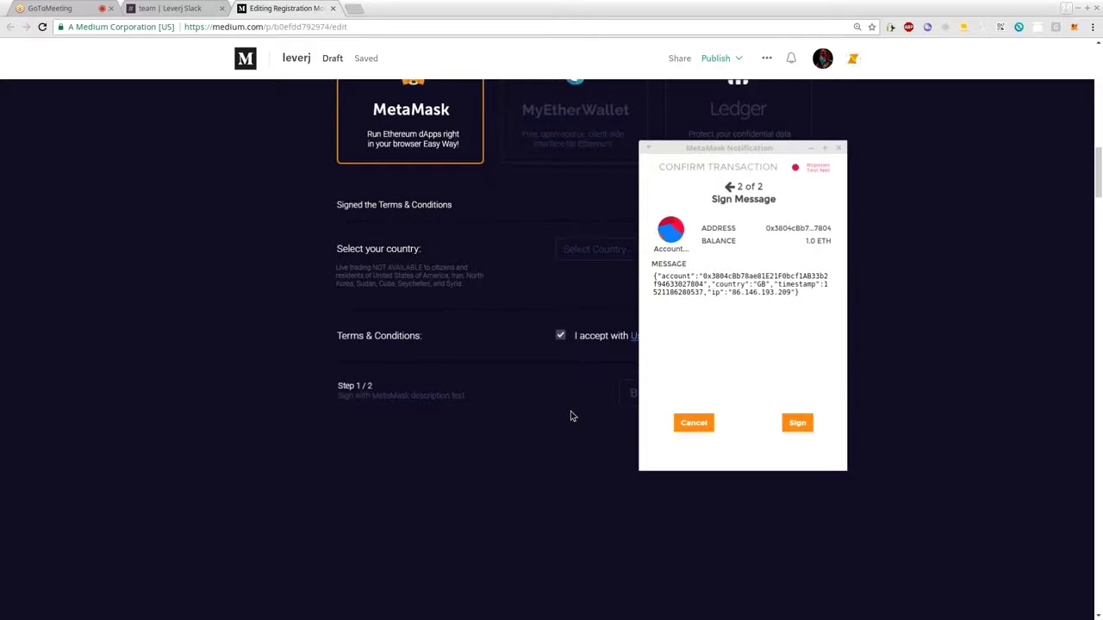
{"action": "scroll", "coordinate": [571, 416], "scroll_direction": "down", "scroll_amount": 3}
{"action": "scroll", "coordinate": [571, 417], "scroll_direction": "up", "scroll_amount": 2}
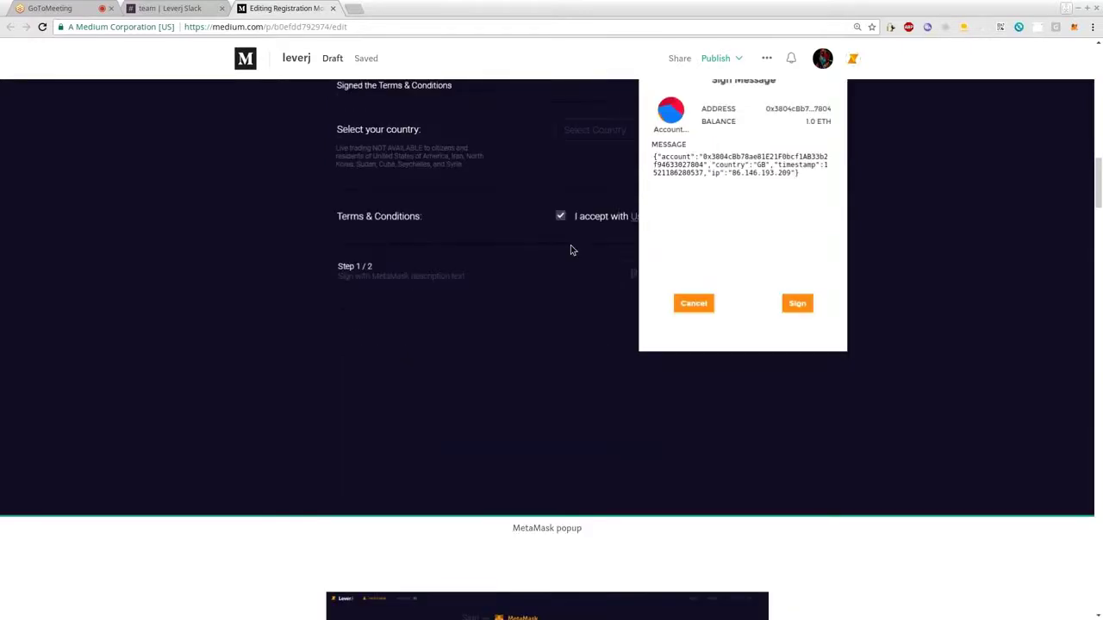
{"action": "scroll", "coordinate": [593, 378], "scroll_direction": "up", "scroll_amount": 2}
{"action": "scroll", "coordinate": [593, 377], "scroll_direction": "down", "scroll_amount": 3}
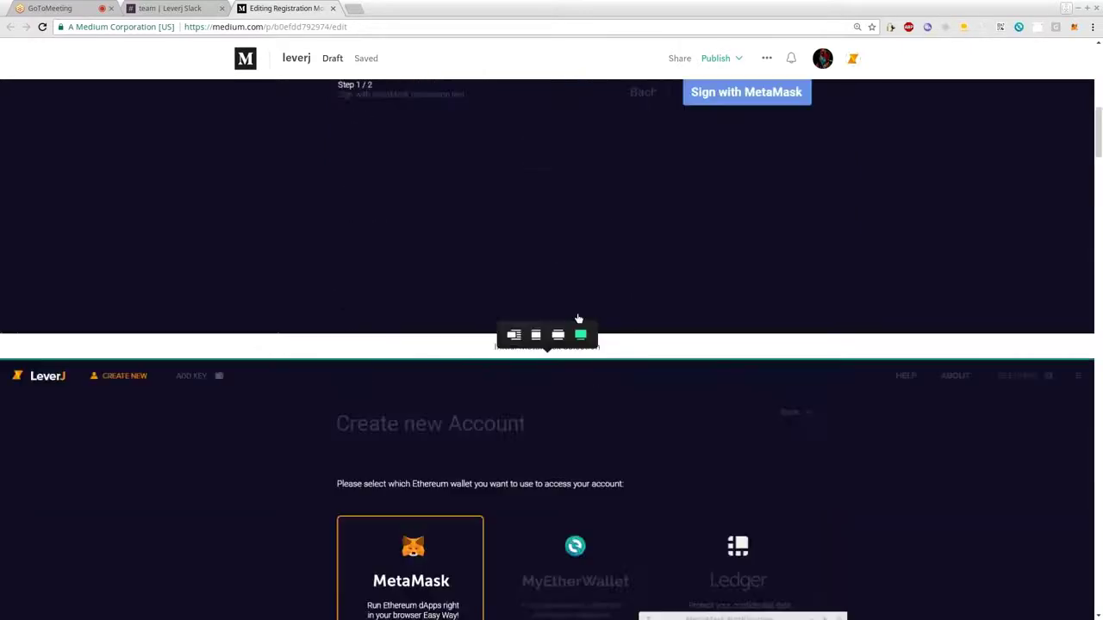
Review the transition from the first mockup's terms acceptance and Sign with MetaMask button to the Sign Message notification in the "MetaMask popup" mockup
{"action": "scroll", "coordinate": [651, 336], "scroll_direction": "down", "scroll_amount": 4}
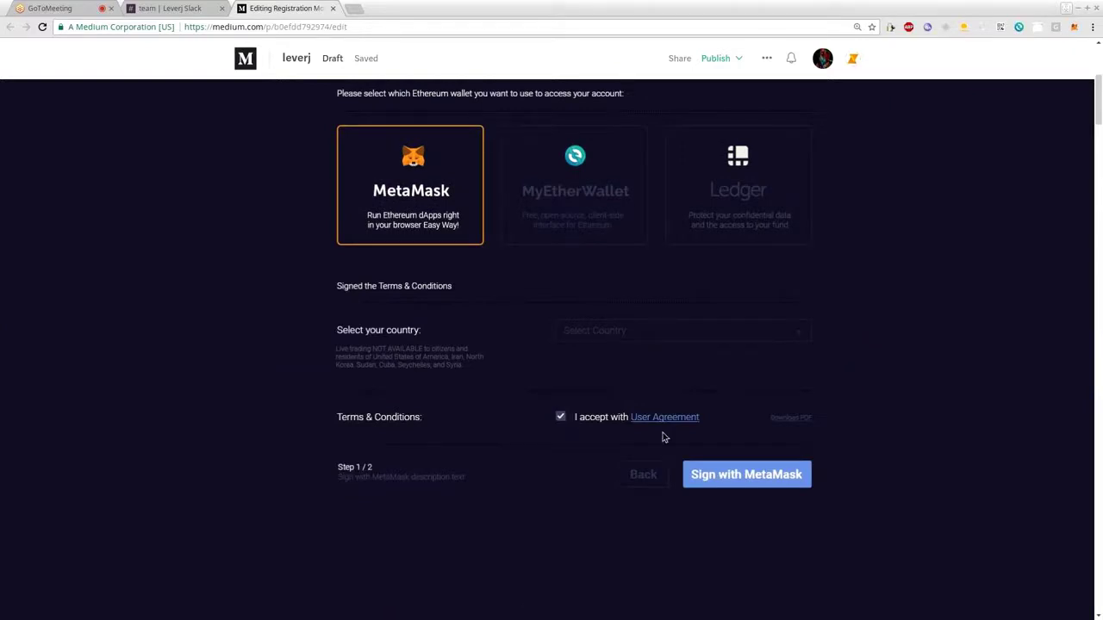
{"action": "scroll", "coordinate": [641, 442], "scroll_direction": "down", "scroll_amount": 1}
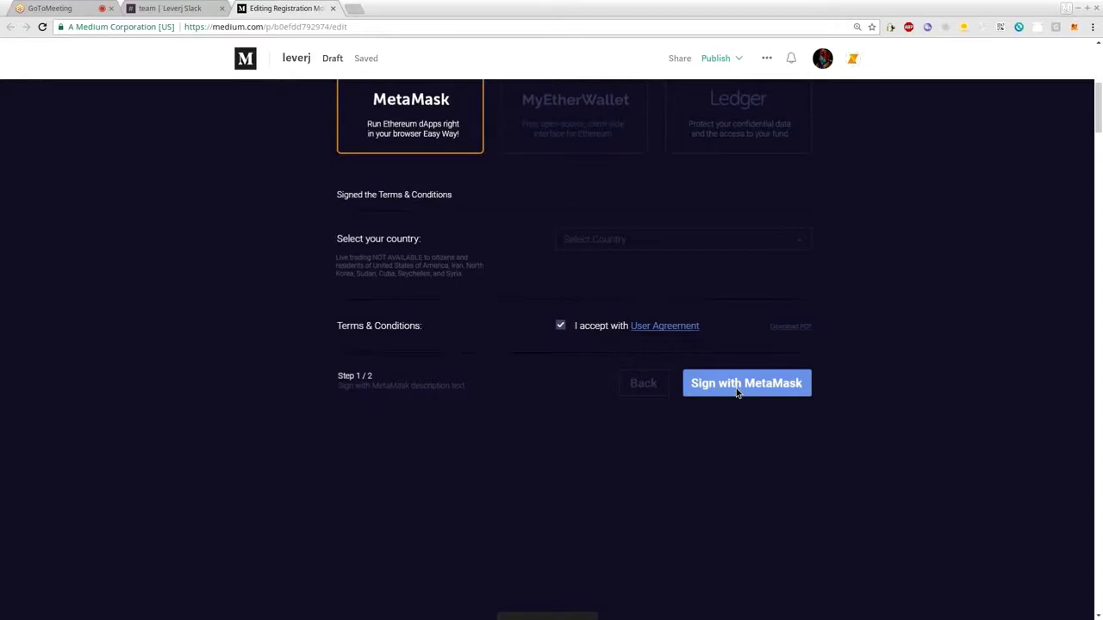
{"action": "scroll", "coordinate": [737, 393], "scroll_direction": "down", "scroll_amount": 2}
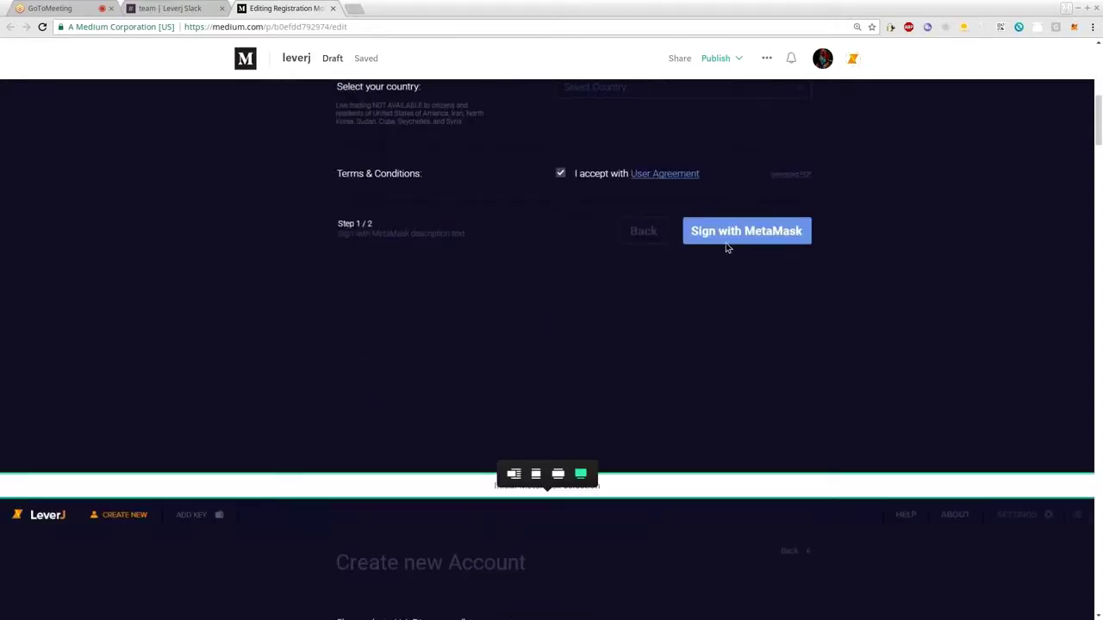
{"action": "scroll", "coordinate": [721, 395], "scroll_direction": "down", "scroll_amount": 5}
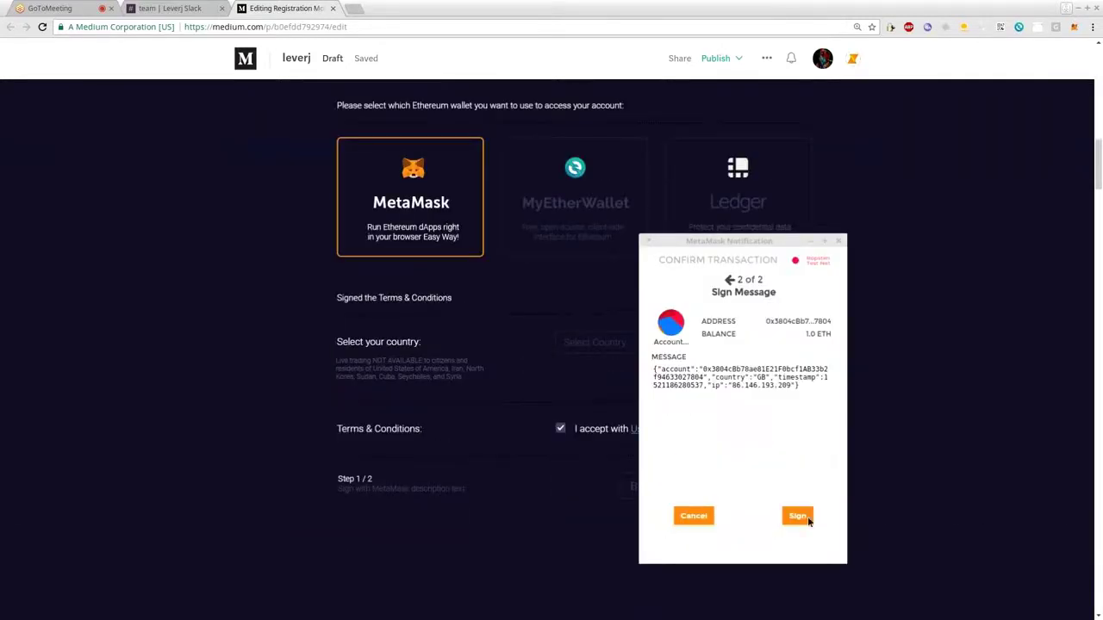
{"action": "scroll", "coordinate": [698, 336], "scroll_direction": "down", "scroll_amount": 2}
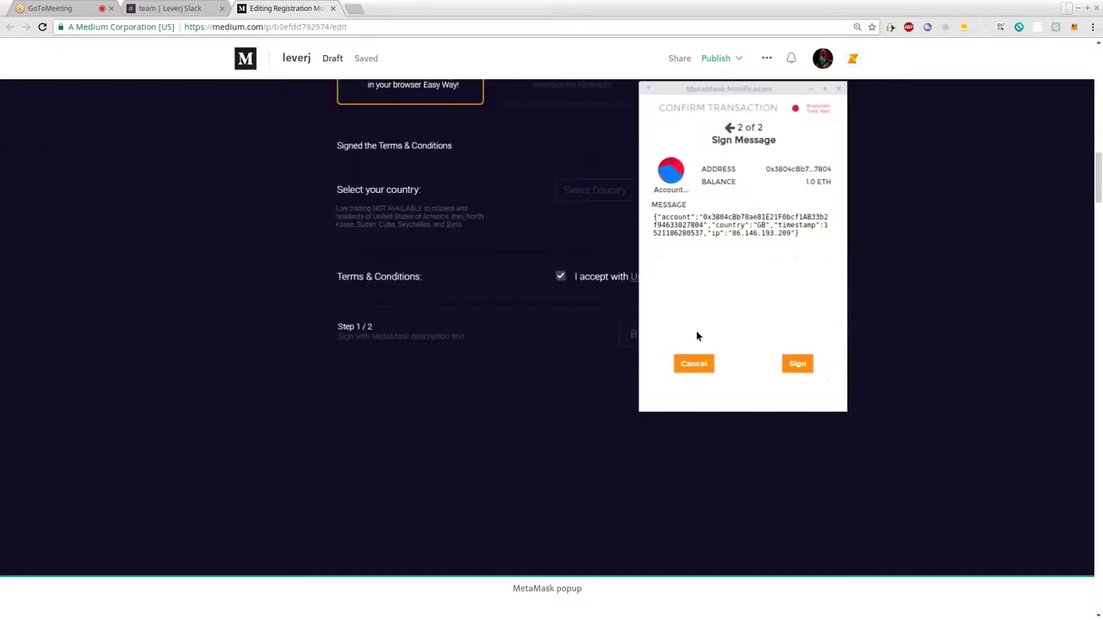
{"action": "scroll", "coordinate": [698, 336], "scroll_direction": "down", "scroll_amount": 1}
{"action": "scroll", "coordinate": [527, 383], "scroll_direction": "up", "scroll_amount": 2}
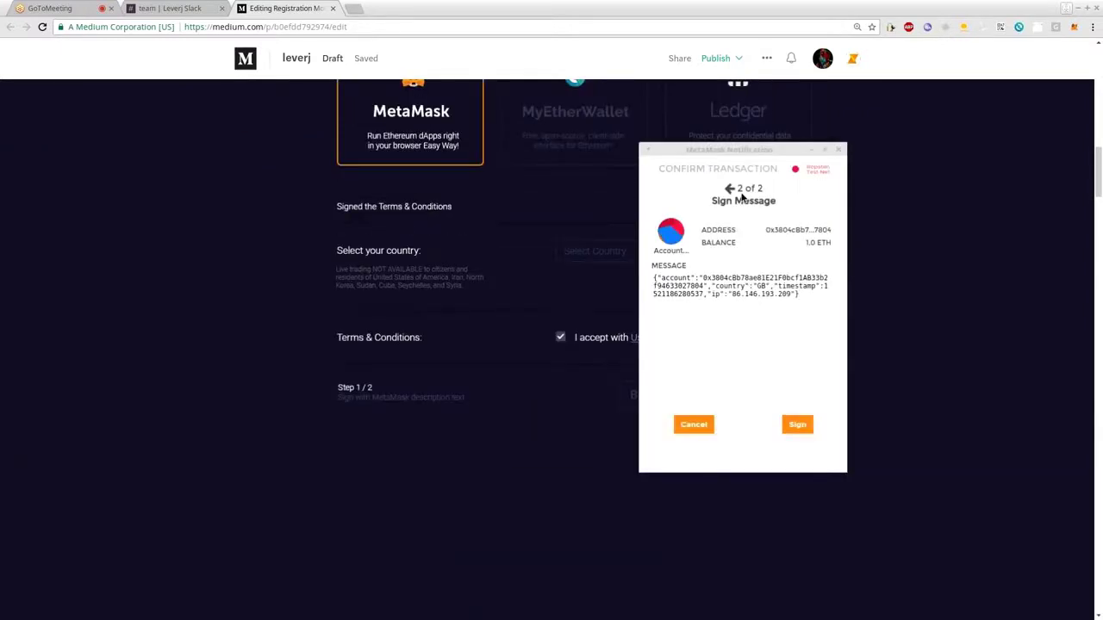
{"action": "scroll", "coordinate": [741, 197], "scroll_direction": "up", "scroll_amount": 2}
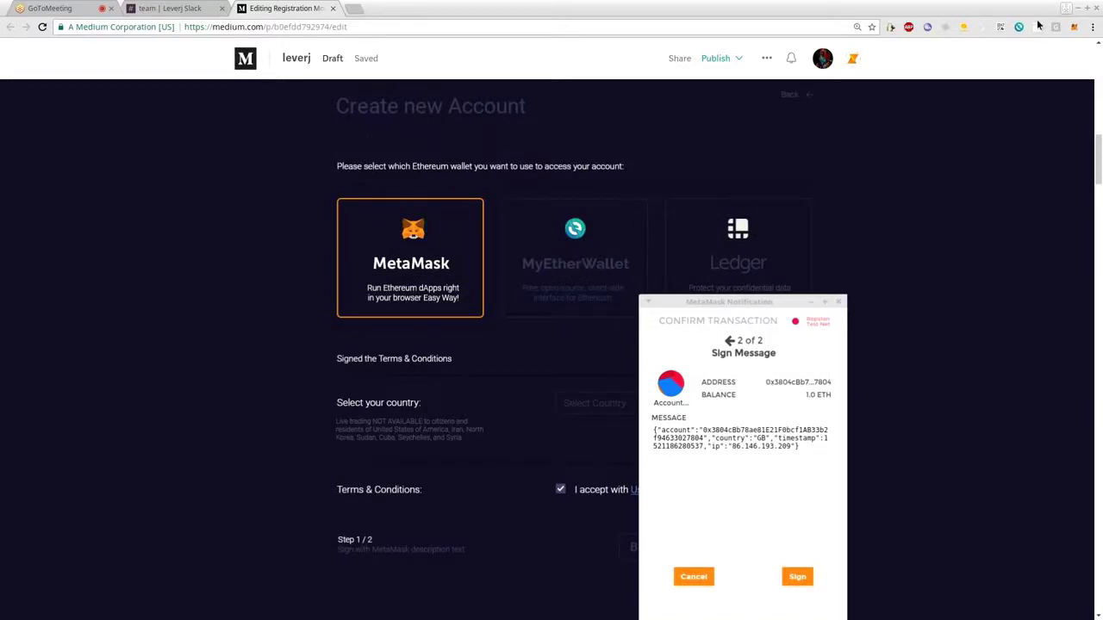
{"action": "scroll", "coordinate": [627, 321], "scroll_direction": "down", "scroll_amount": 2}
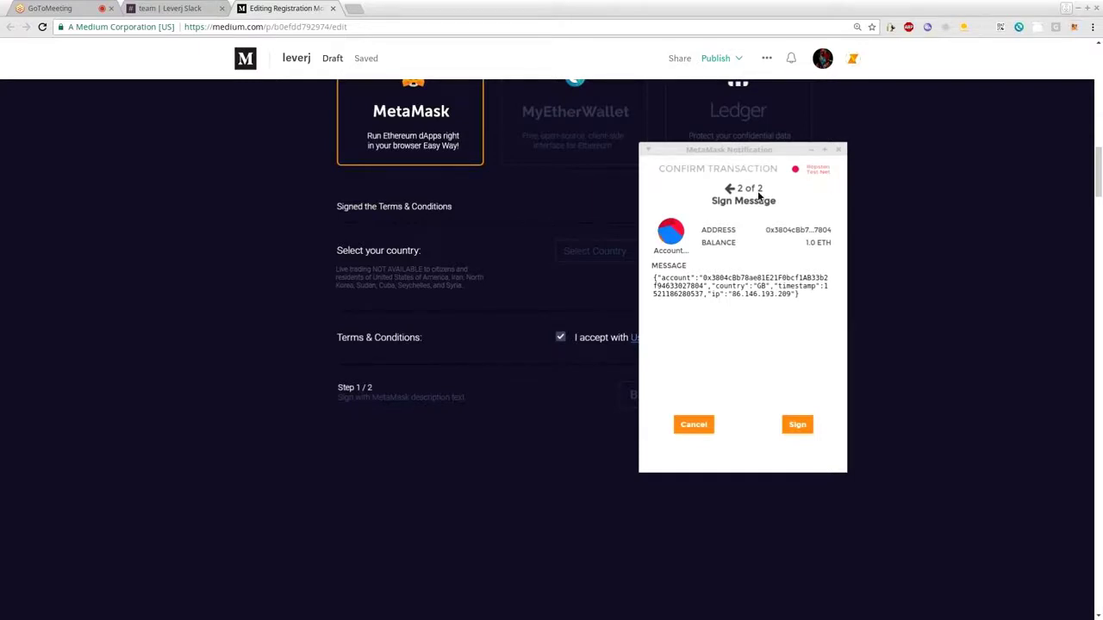
Enlarge the mockup captioned "MM: Save API key Step" to full-screen width
{"action": "scroll", "coordinate": [294, 351], "scroll_direction": "down", "scroll_amount": 1}
{"action": "scroll", "coordinate": [294, 351], "scroll_direction": "down", "scroll_amount": 7}
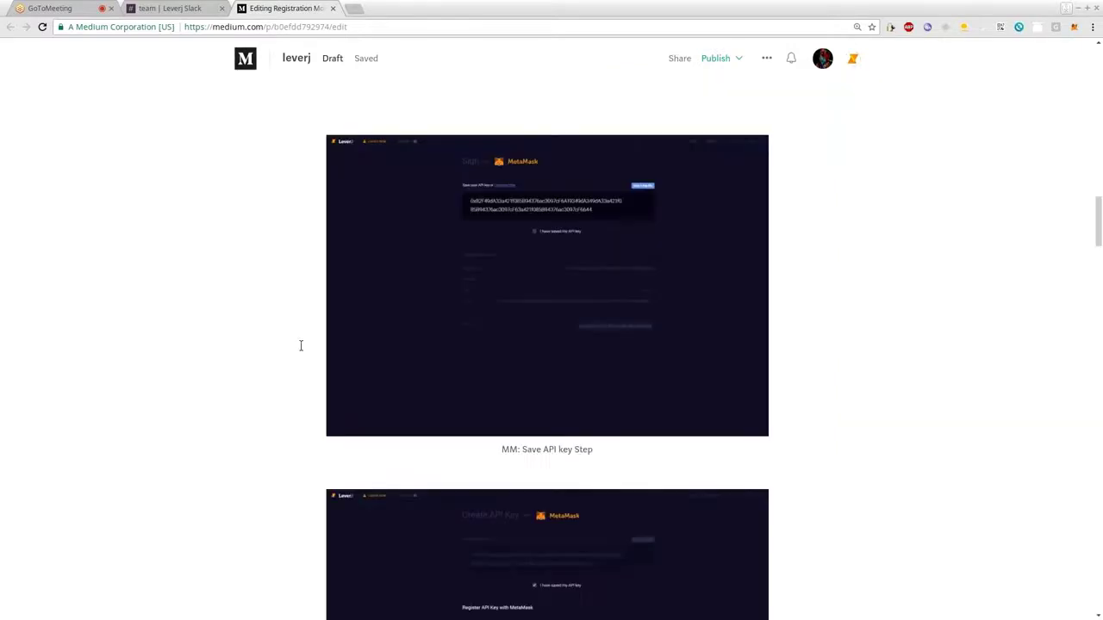
{"action": "left_click", "coordinate": [532, 291]}
{"action": "scroll", "coordinate": [532, 291], "scroll_direction": "up", "scroll_amount": 2}
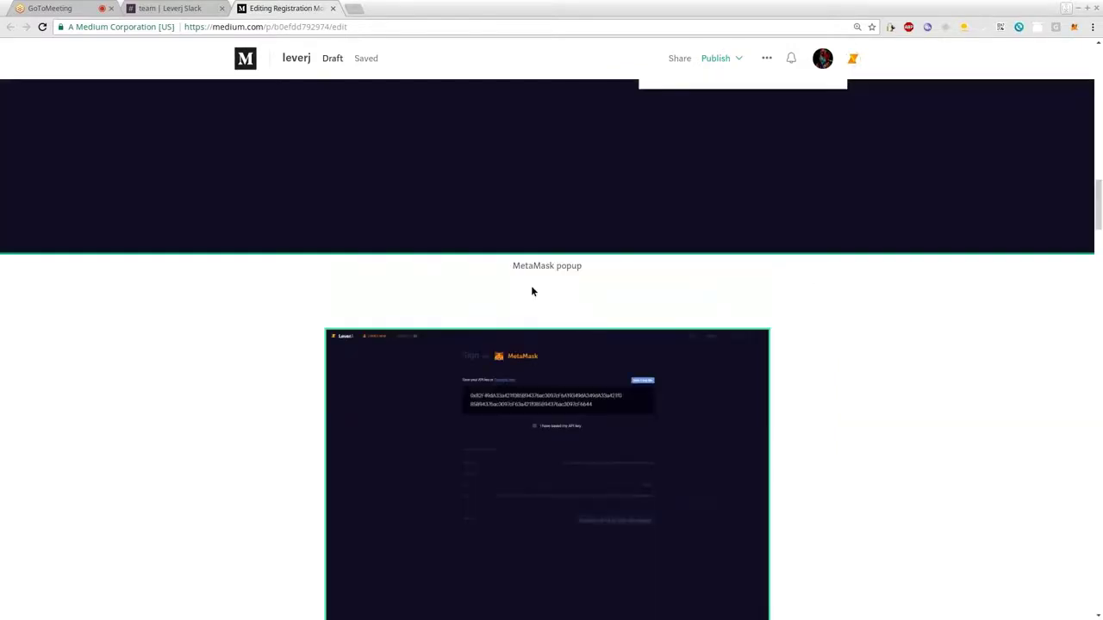
{"action": "scroll", "coordinate": [554, 249], "scroll_direction": "up", "scroll_amount": 2}
{"action": "scroll", "coordinate": [554, 249], "scroll_direction": "down", "scroll_amount": 5}
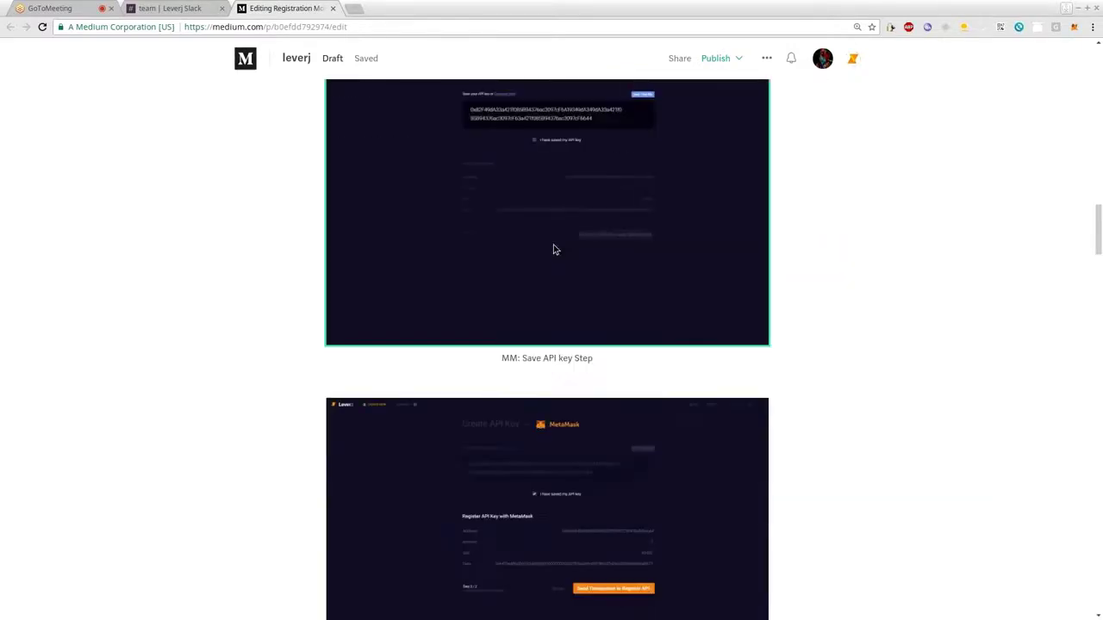
{"action": "scroll", "coordinate": [554, 249], "scroll_direction": "up", "scroll_amount": 6}
{"action": "scroll", "coordinate": [556, 272], "scroll_direction": "down", "scroll_amount": 1}
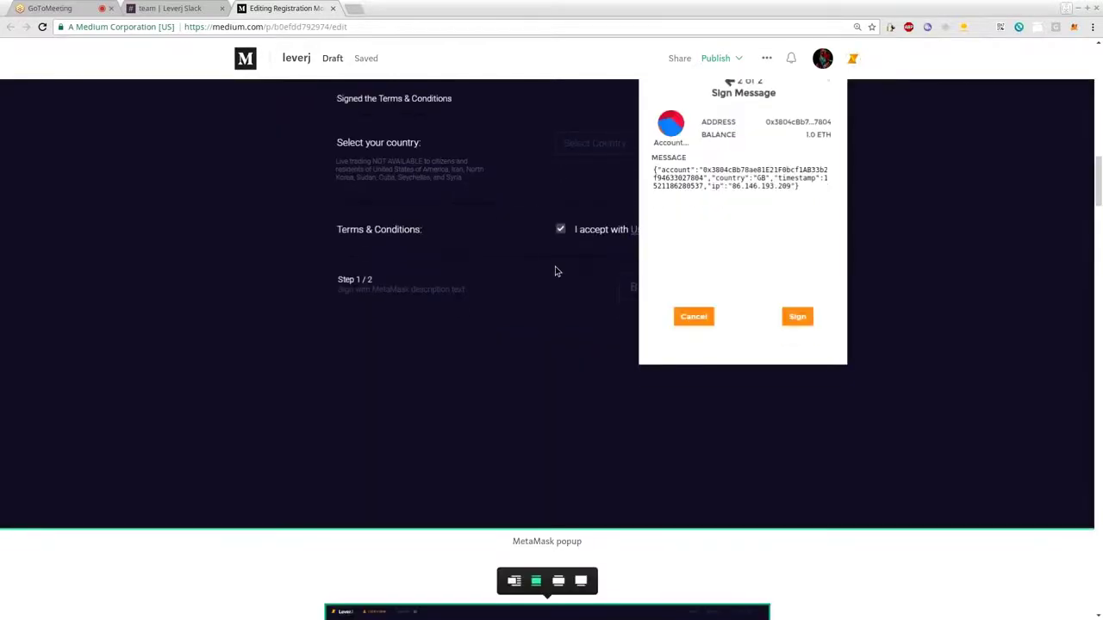
{"action": "scroll", "coordinate": [556, 272], "scroll_direction": "down", "scroll_amount": 4}
{"action": "scroll", "coordinate": [541, 248], "scroll_direction": "up", "scroll_amount": 4}
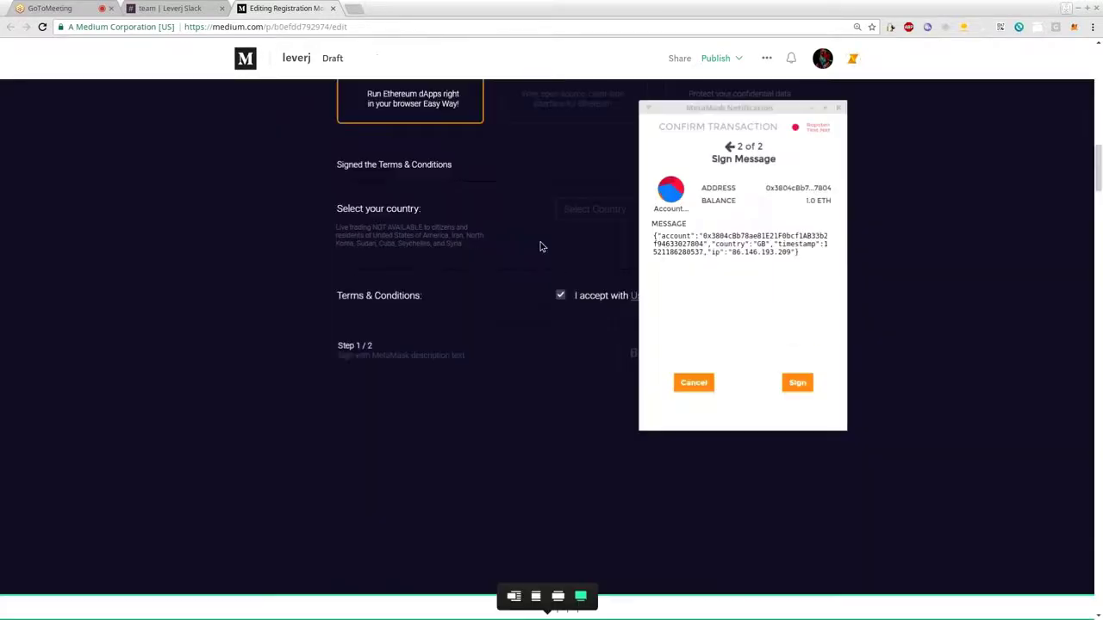
Examine the generated API key, the saved-key checkbox and the transaction details in the enlarged "MM: Save API key Step" mockup
{"action": "scroll", "coordinate": [457, 281], "scroll_direction": "down", "scroll_amount": 6}
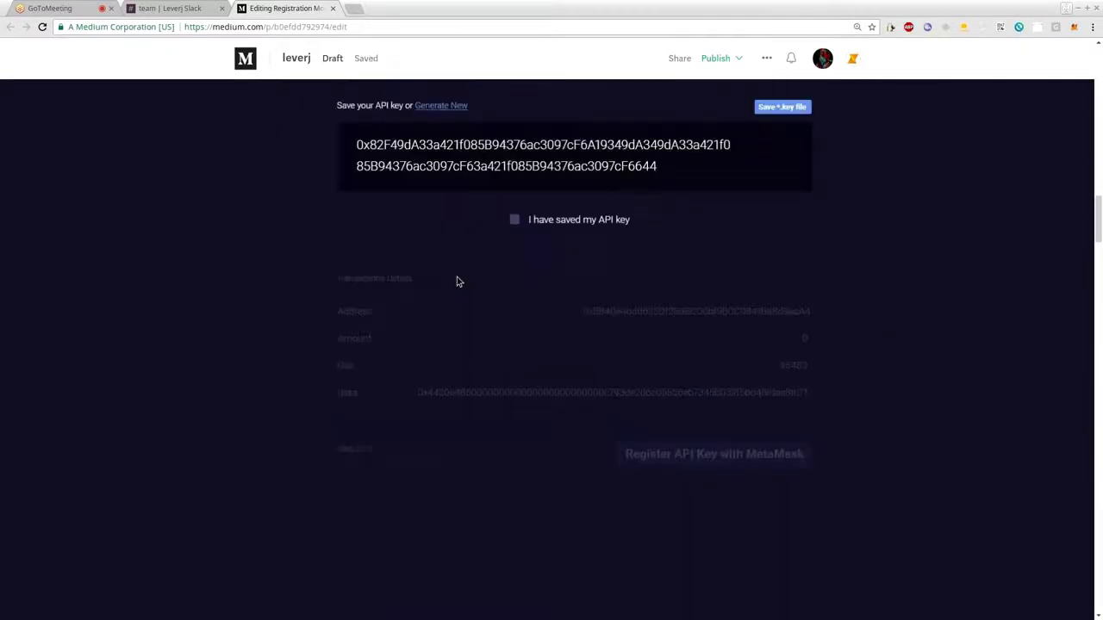
{"action": "scroll", "coordinate": [448, 262], "scroll_direction": "up", "scroll_amount": 1}
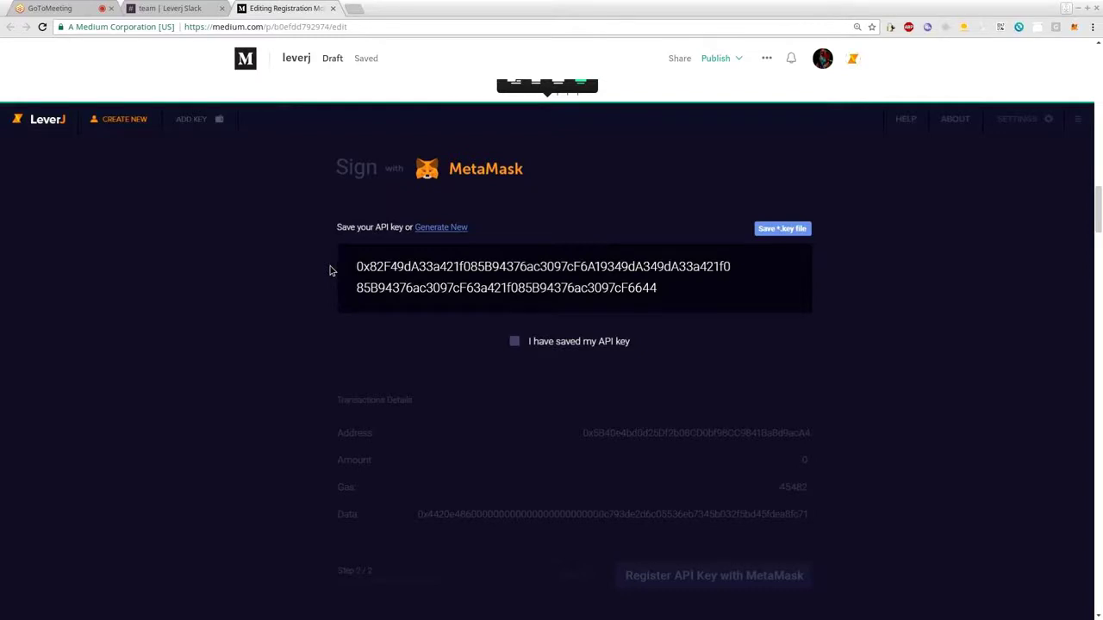
{"action": "scroll", "coordinate": [283, 285], "scroll_direction": "down", "scroll_amount": 1}
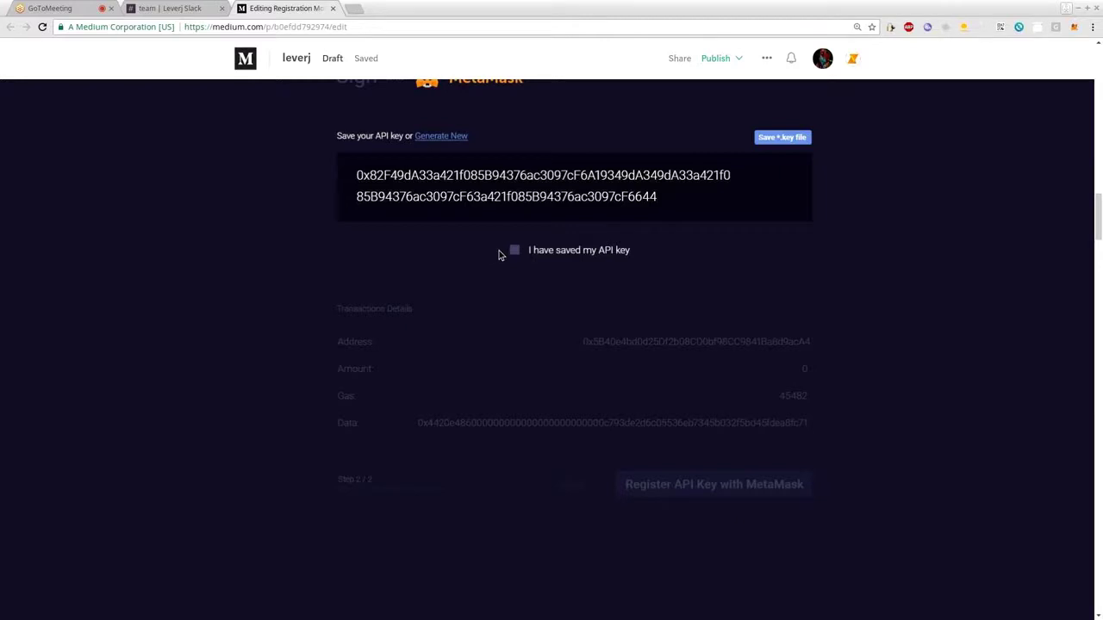
{"action": "scroll", "coordinate": [482, 250], "scroll_direction": "down", "scroll_amount": 2}
{"action": "scroll", "coordinate": [469, 240], "scroll_direction": "up", "scroll_amount": 1}
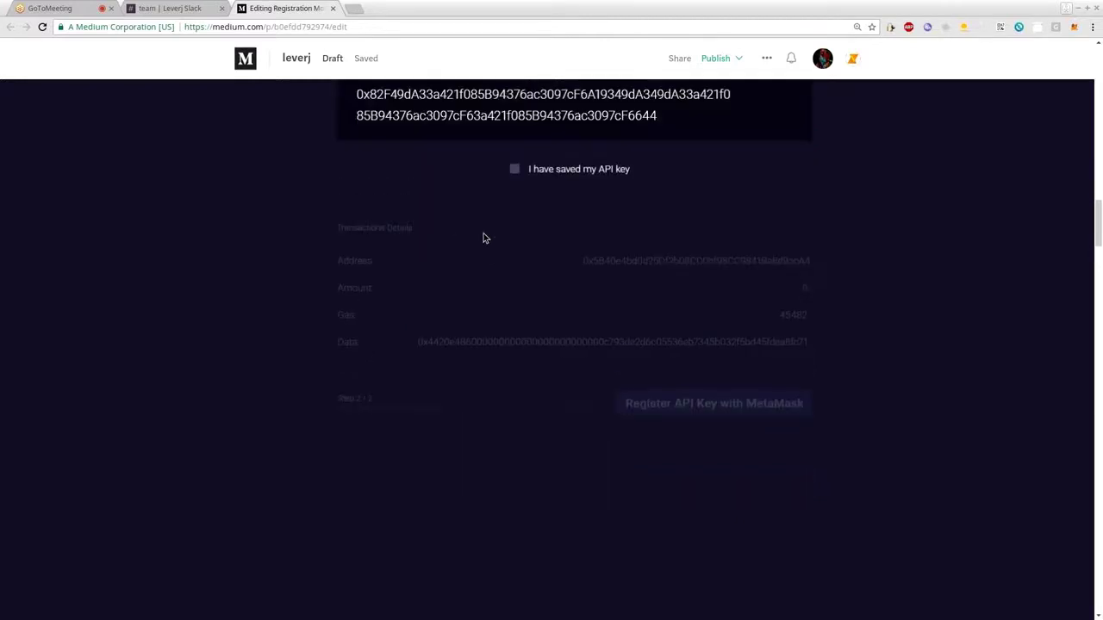
{"action": "scroll", "coordinate": [483, 238], "scroll_direction": "up", "scroll_amount": 3}
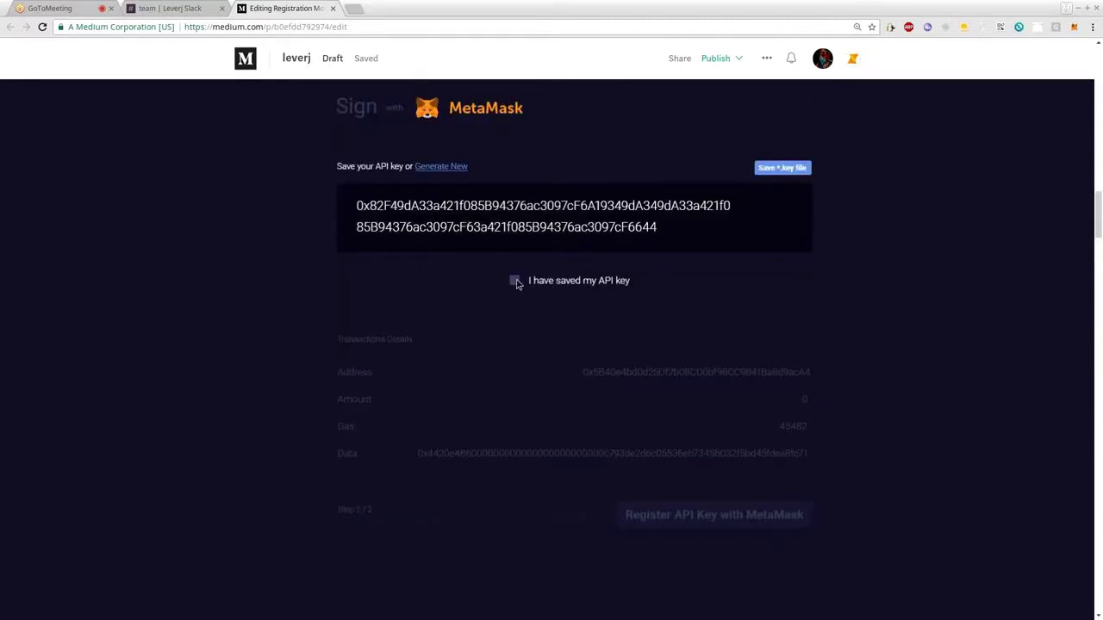
Enlarge the mockup captioned "MM: Register API Key step" to full-screen width
{"action": "scroll", "coordinate": [471, 323], "scroll_direction": "down", "scroll_amount": 4}
{"action": "scroll", "coordinate": [471, 323], "scroll_direction": "down", "scroll_amount": 5}
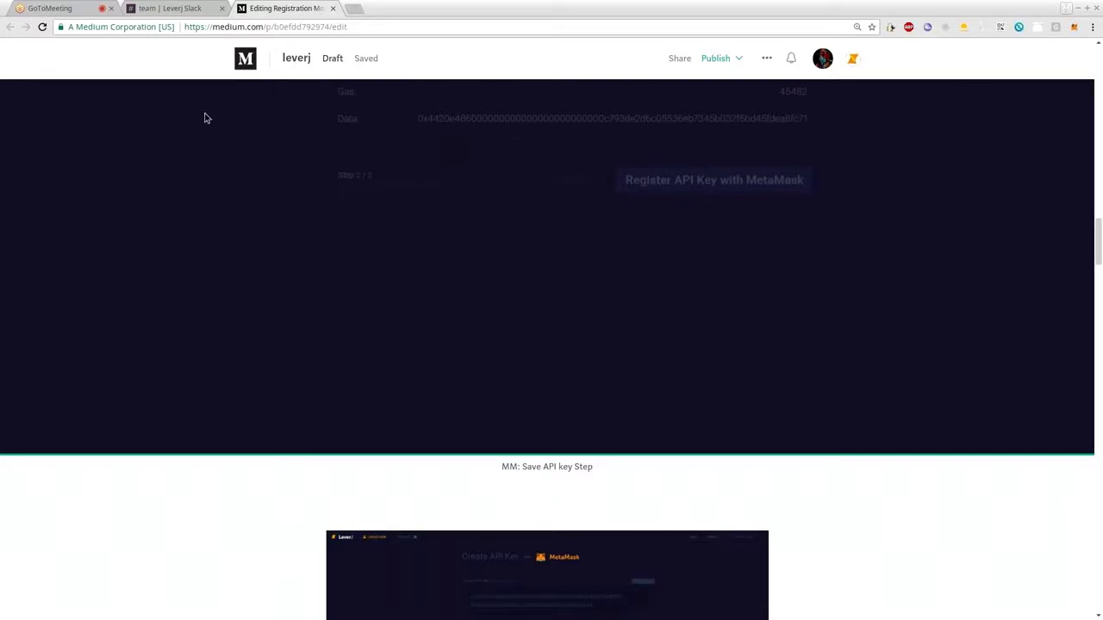
{"action": "scroll", "coordinate": [333, 239], "scroll_direction": "down", "scroll_amount": 4}
{"action": "scroll", "coordinate": [387, 208], "scroll_direction": "up", "scroll_amount": 7}
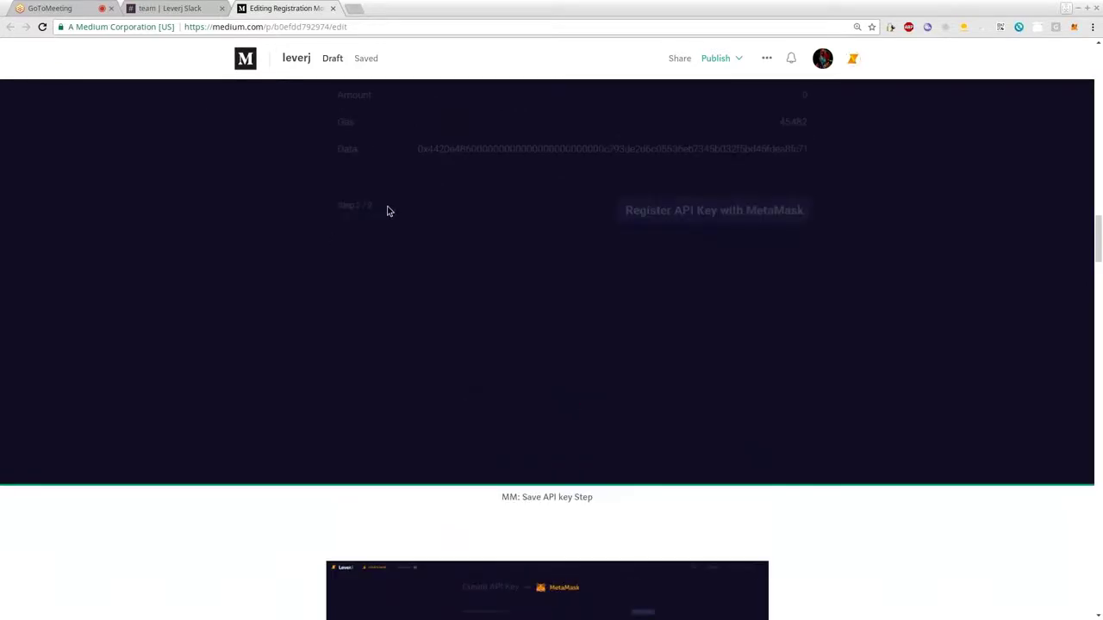
{"action": "scroll", "coordinate": [401, 215], "scroll_direction": "down", "scroll_amount": 15}
{"action": "scroll", "coordinate": [540, 205], "scroll_direction": "up", "scroll_amount": 20}
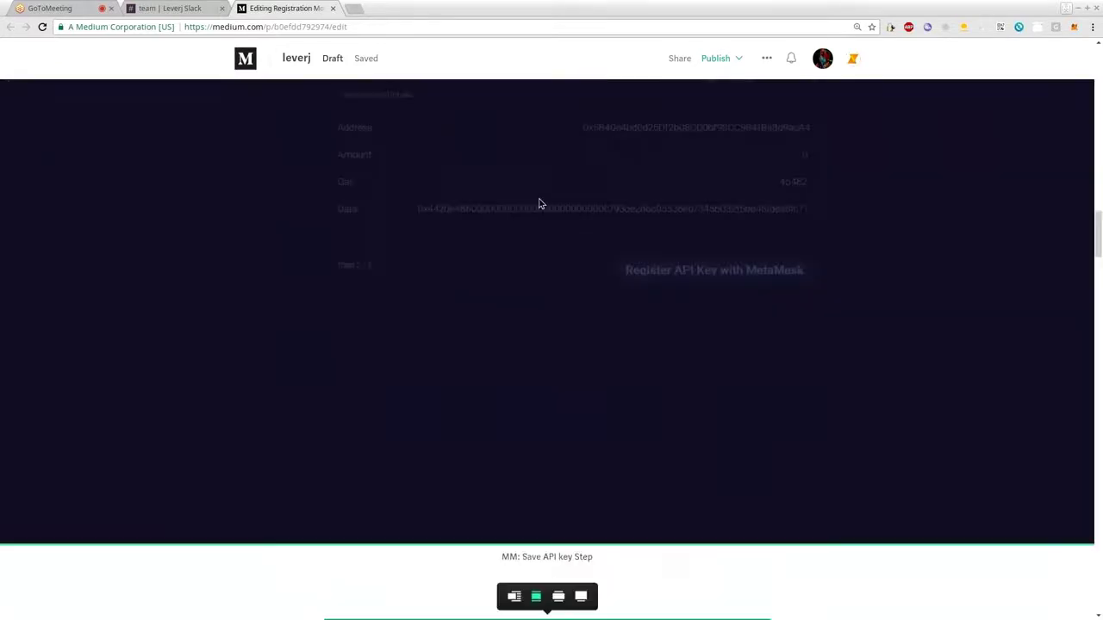
{"action": "scroll", "coordinate": [551, 220], "scroll_direction": "down", "scroll_amount": 15}
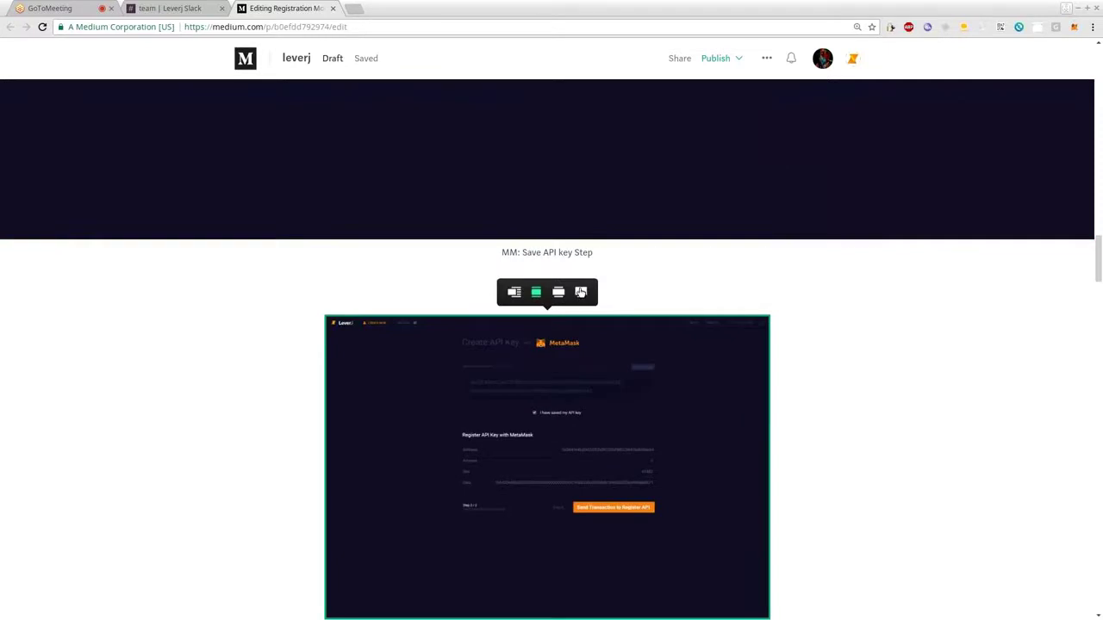
{"action": "left_click", "coordinate": [581, 293]}
Examine the Register API Key with MetaMask transaction details and the Send Transaction to Register API button in the enlarged Create API Key mockup
{"action": "scroll", "coordinate": [500, 341], "scroll_direction": "down", "scroll_amount": 6}
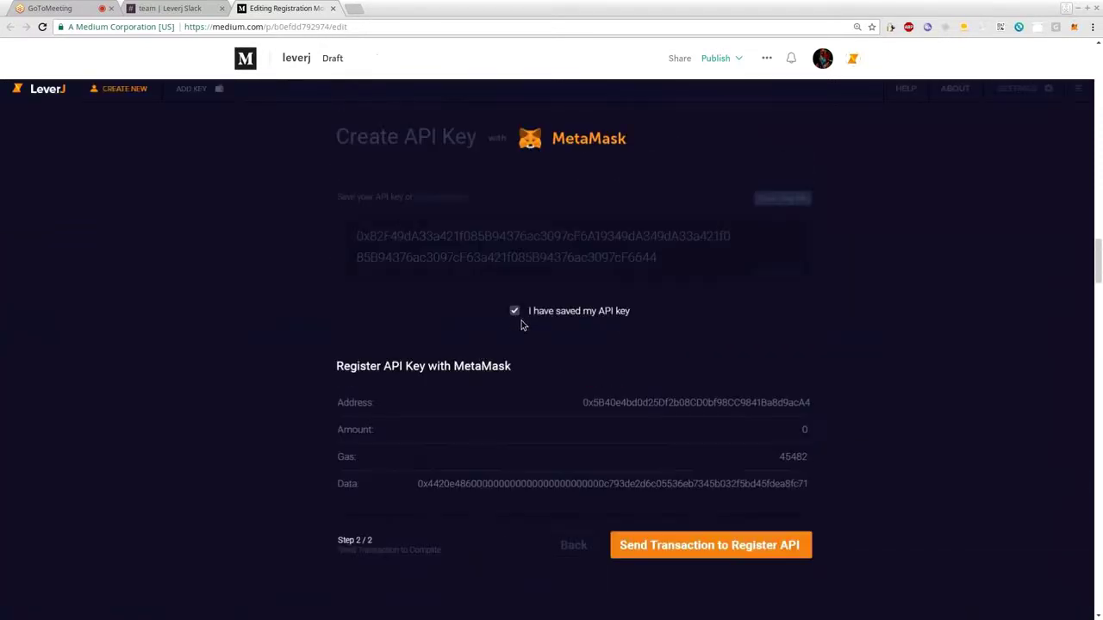
{"action": "scroll", "coordinate": [517, 313], "scroll_direction": "down", "scroll_amount": 3}
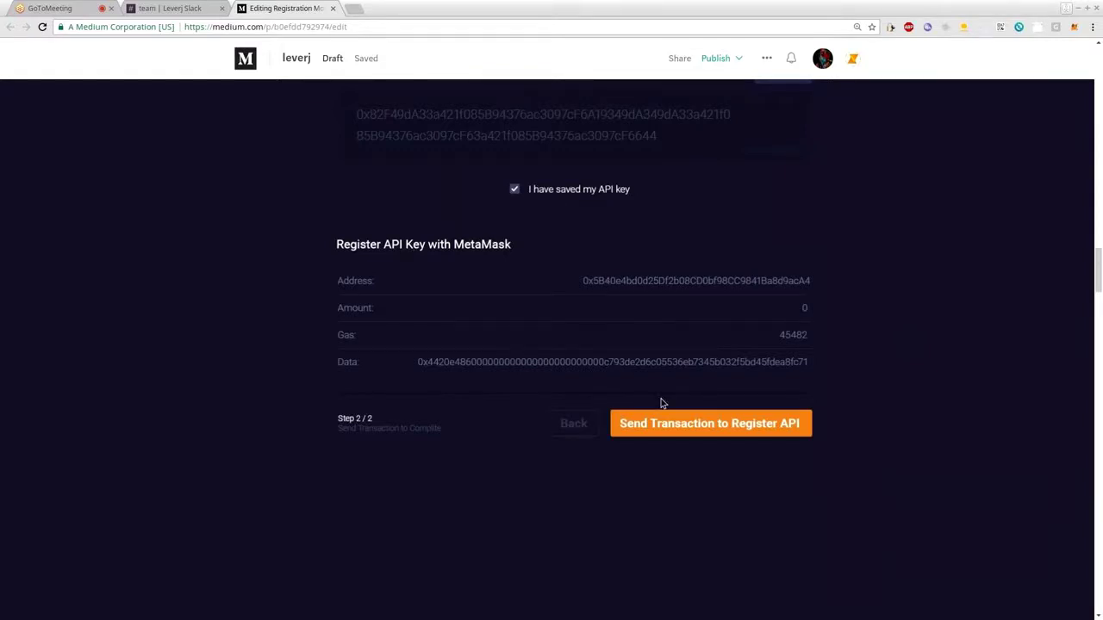
{"action": "scroll", "coordinate": [662, 404], "scroll_direction": "up", "scroll_amount": 2}
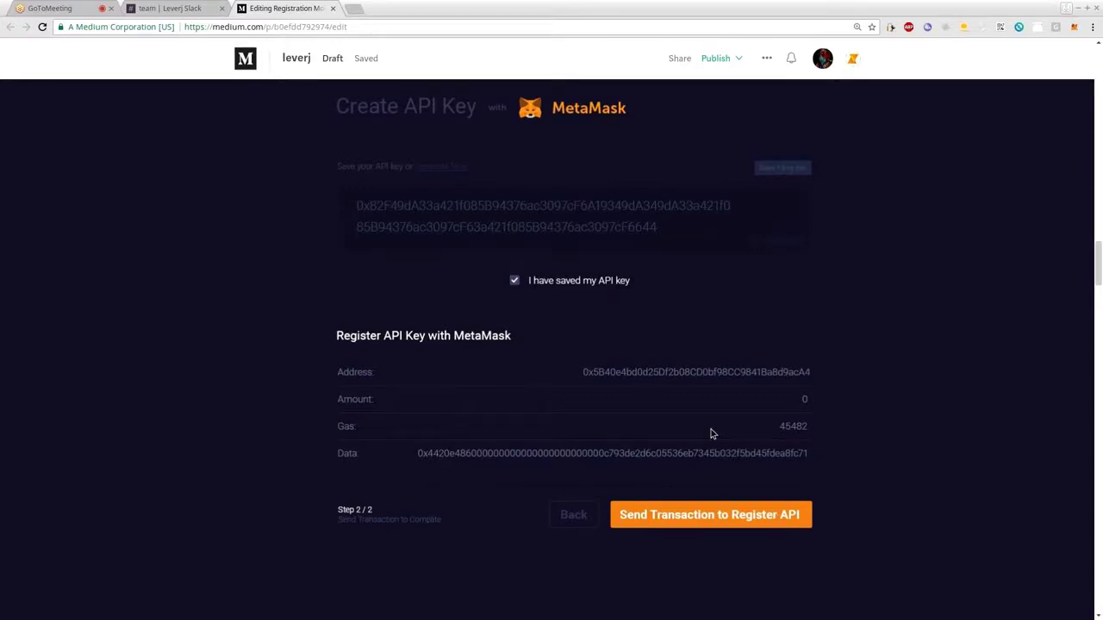
{"action": "scroll", "coordinate": [681, 387], "scroll_direction": "down", "scroll_amount": 1}
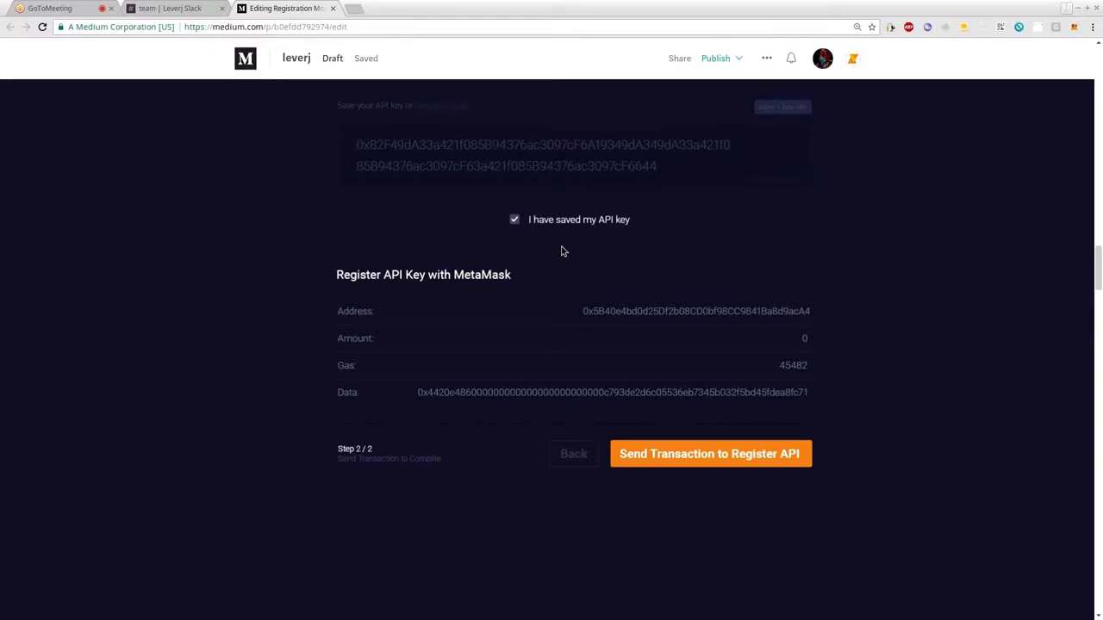
Enlarge the mockup captioned "MM: Send API key reg tx", just above the MEW heading, to full-screen width
{"action": "scroll", "coordinate": [623, 442], "scroll_direction": "down", "scroll_amount": 3}
{"action": "scroll", "coordinate": [623, 442], "scroll_direction": "down", "scroll_amount": 8}
{"action": "left_click", "coordinate": [664, 246]}
{"action": "scroll", "coordinate": [603, 345], "scroll_direction": "up", "scroll_amount": 4}
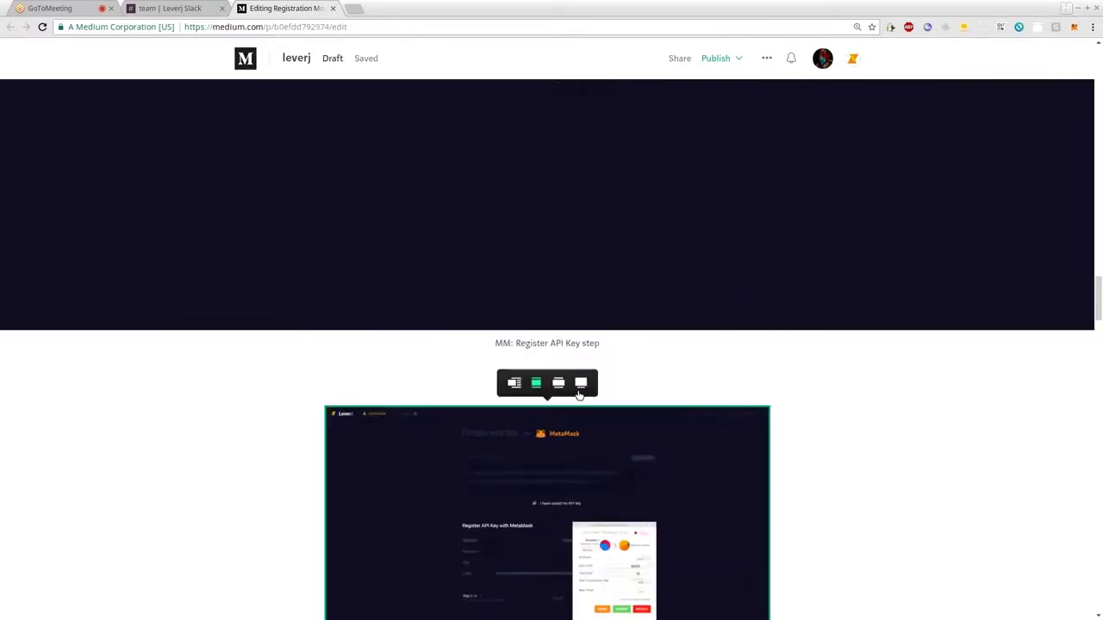
{"action": "scroll", "coordinate": [579, 394], "scroll_direction": "down", "scroll_amount": 3}
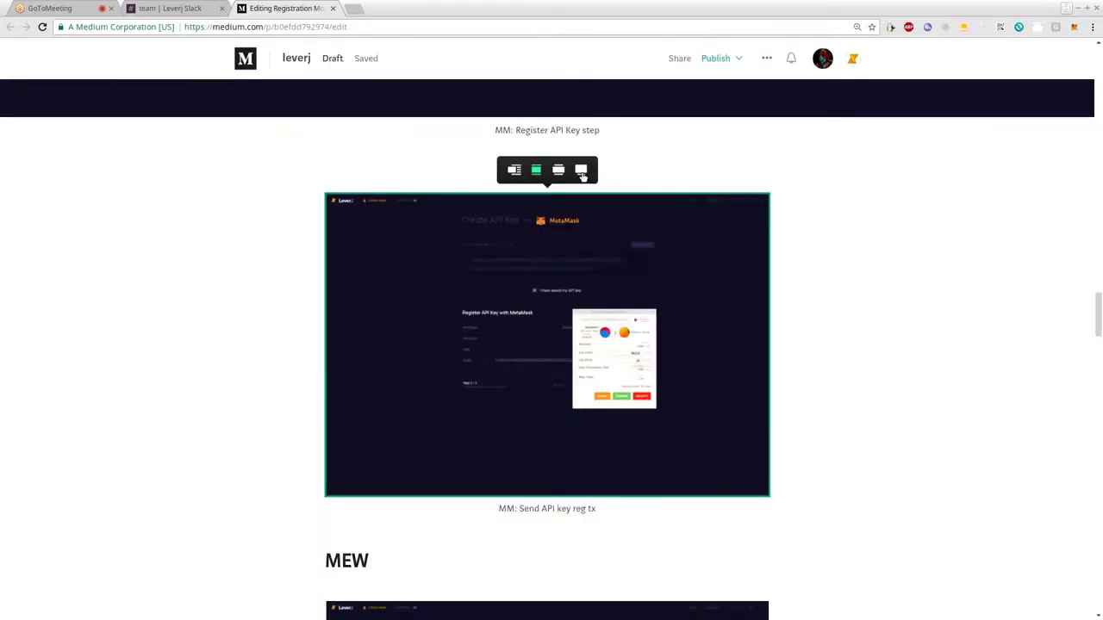
{"action": "left_click", "coordinate": [581, 171]}
Examine the Confirm Transaction notification with its gas settings and submit options in the enlarged "MM: Send API key reg tx" mockup
{"action": "scroll", "coordinate": [638, 362], "scroll_direction": "down", "scroll_amount": 3}
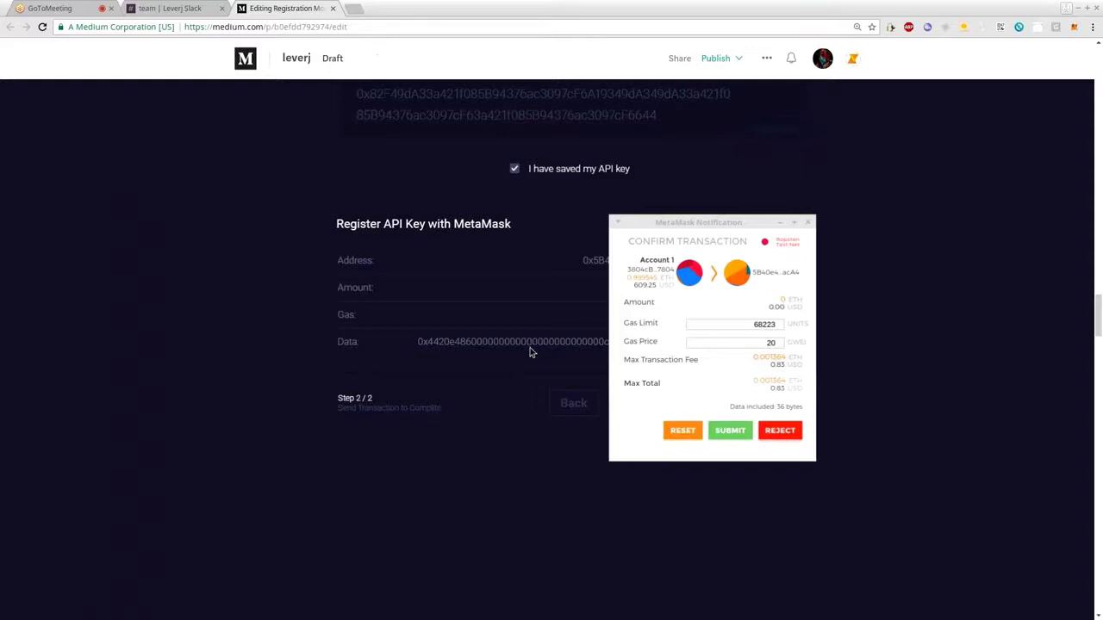
{"action": "scroll", "coordinate": [612, 243], "scroll_direction": "down", "scroll_amount": 2}
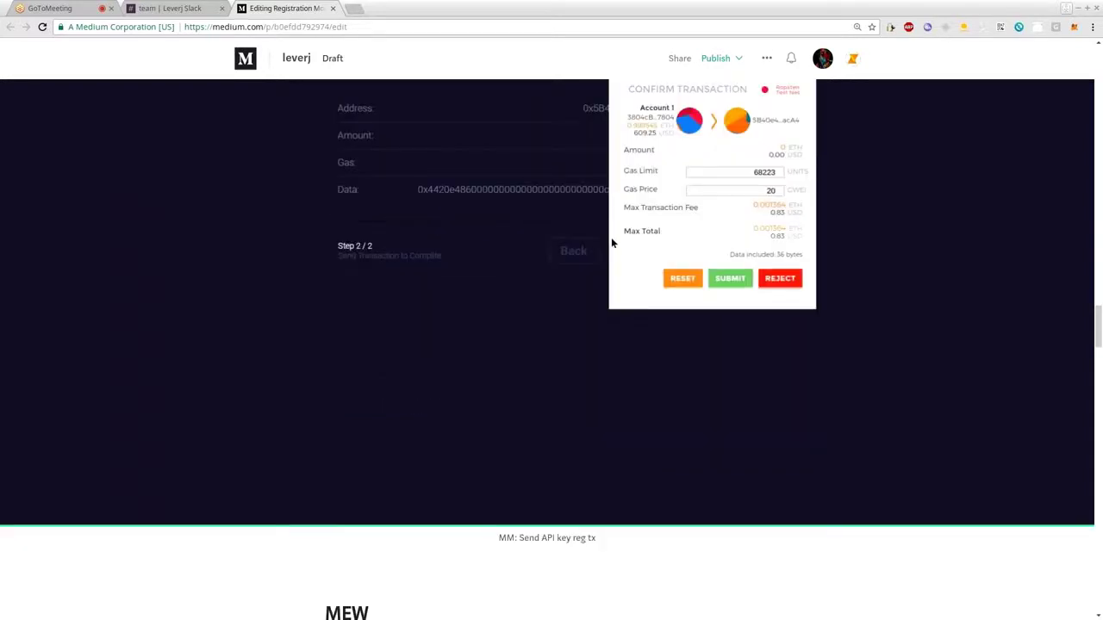
{"action": "scroll", "coordinate": [611, 237], "scroll_direction": "up", "scroll_amount": 2}
{"action": "scroll", "coordinate": [450, 413], "scroll_direction": "down", "scroll_amount": 4}
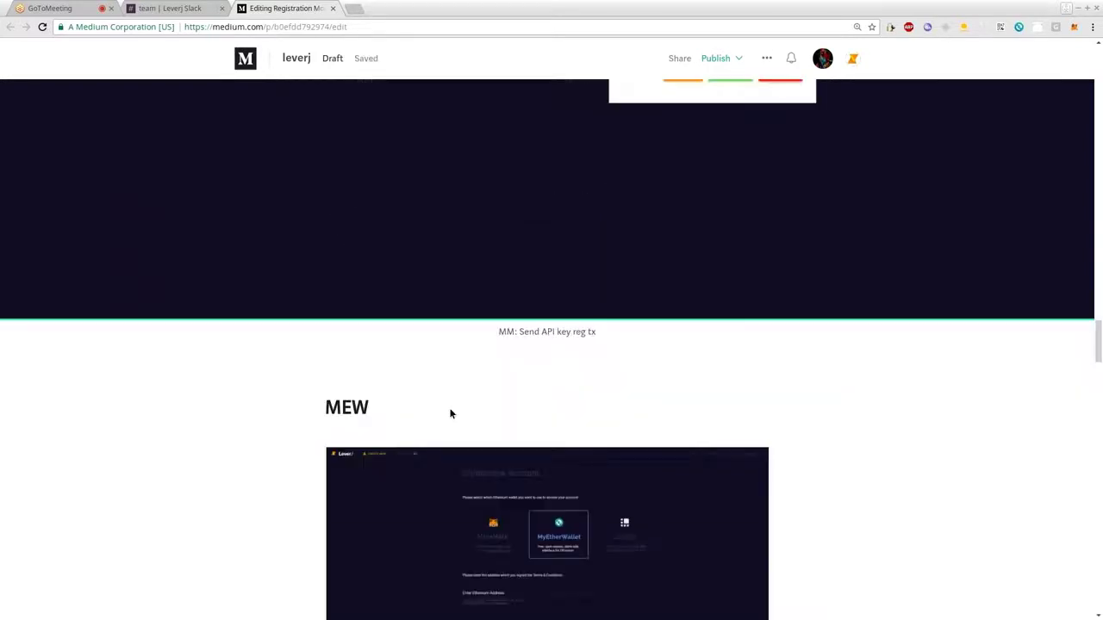
{"action": "scroll", "coordinate": [450, 414], "scroll_direction": "down", "scroll_amount": 2}
{"action": "scroll", "coordinate": [533, 383], "scroll_direction": "up", "scroll_amount": 2}
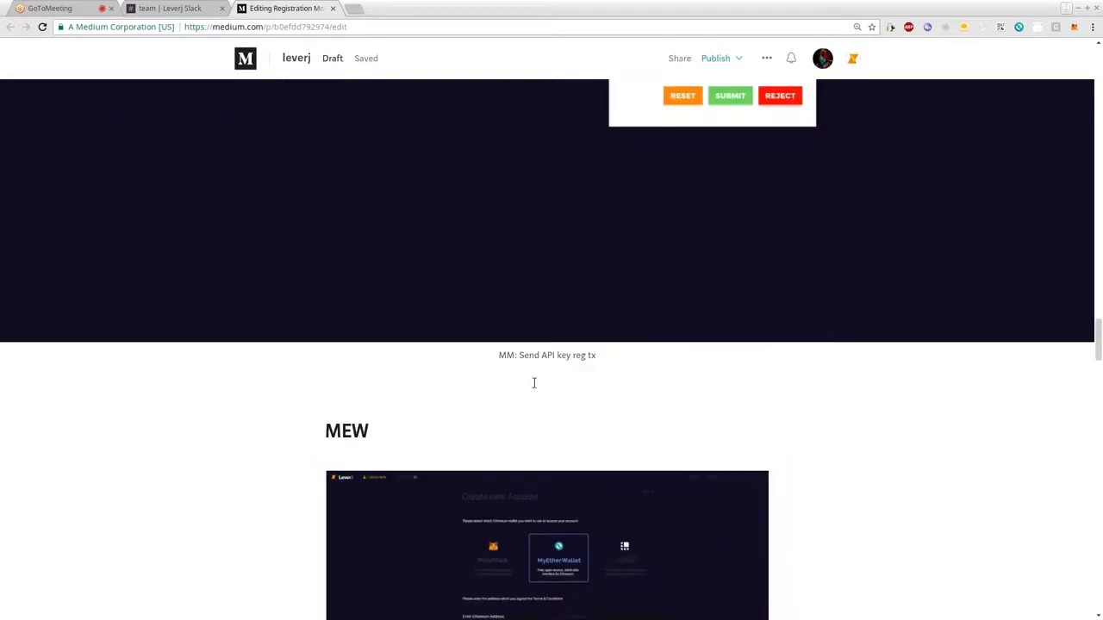
{"action": "scroll", "coordinate": [534, 383], "scroll_direction": "up", "scroll_amount": 2}
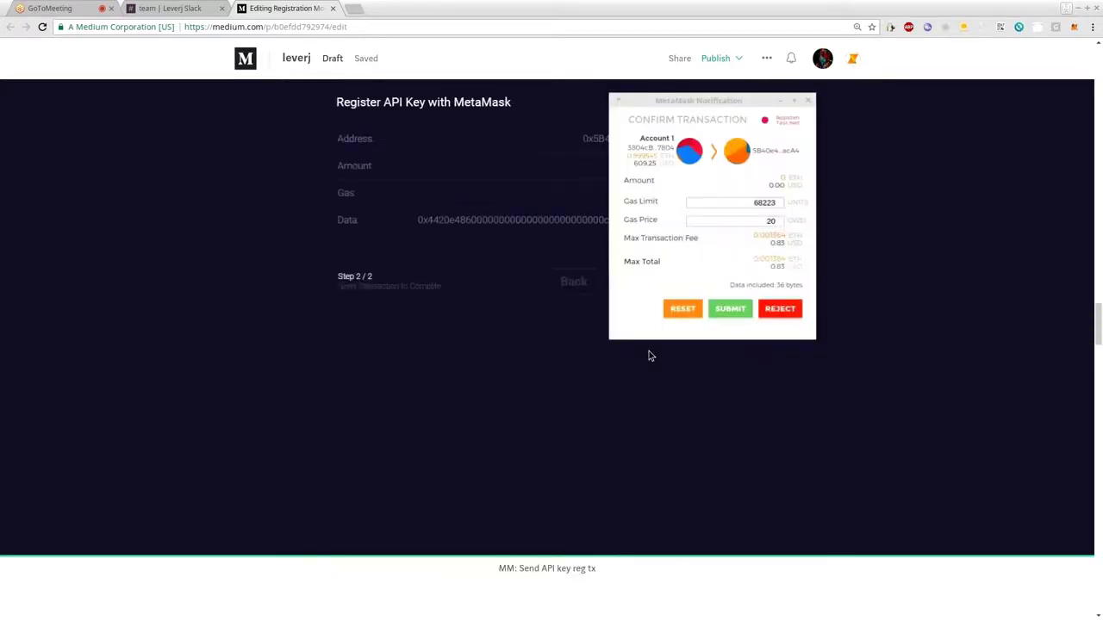
{"action": "scroll", "coordinate": [651, 356], "scroll_direction": "up", "scroll_amount": 2}
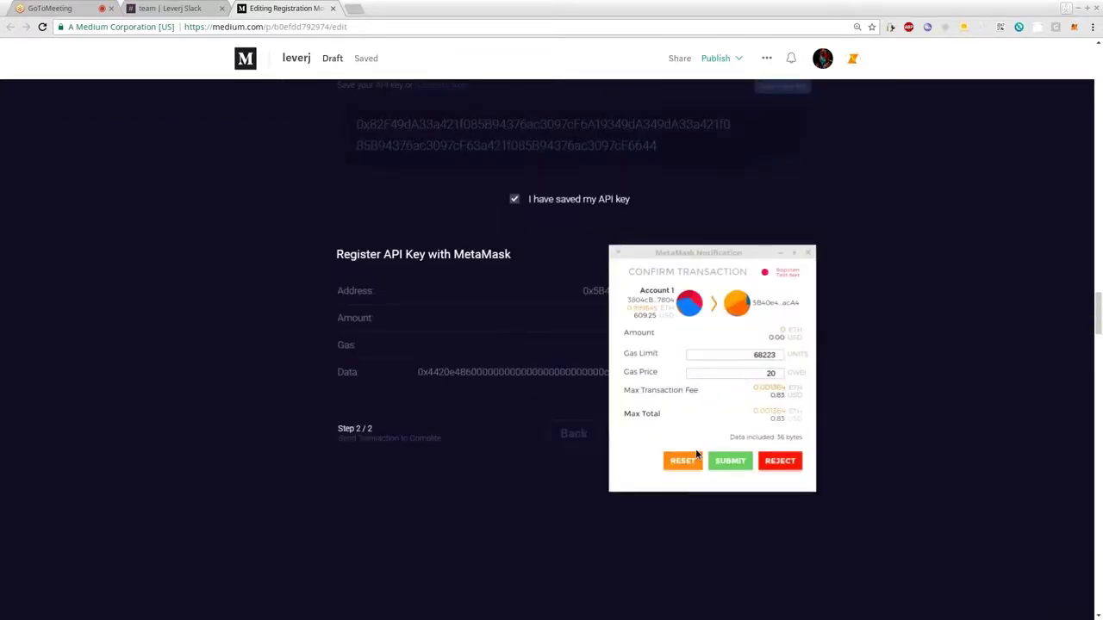
{"action": "scroll", "coordinate": [698, 295], "scroll_direction": "up", "scroll_amount": 2}
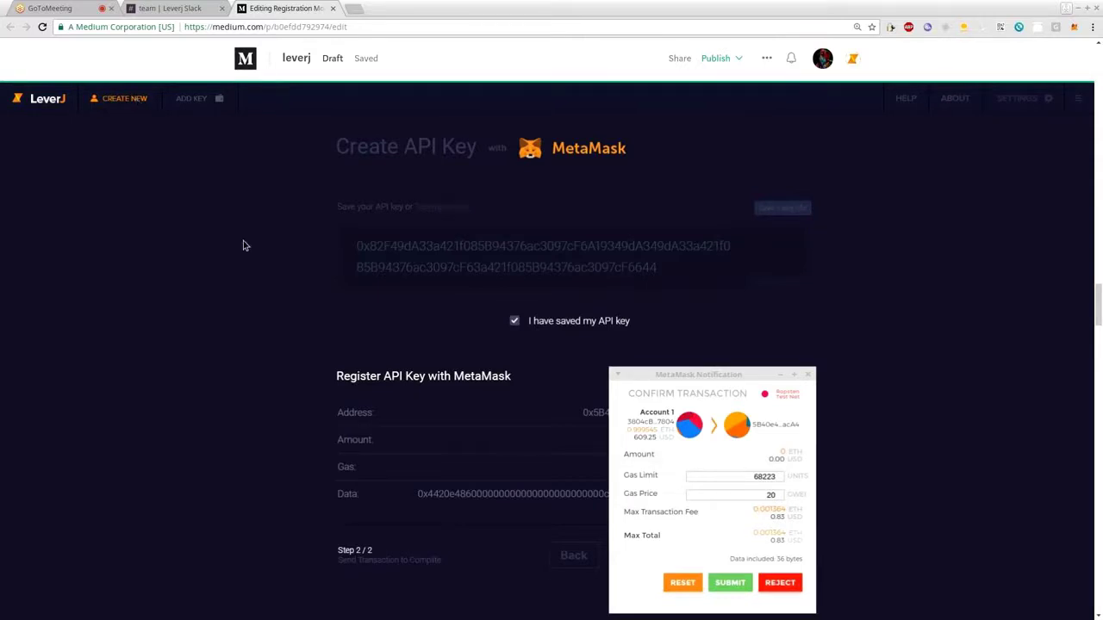
Enlarge the mockup captioned "MEW Initial Selection", just below the MEW heading, to full-screen width
{"action": "scroll", "coordinate": [358, 312], "scroll_direction": "down", "scroll_amount": 4}
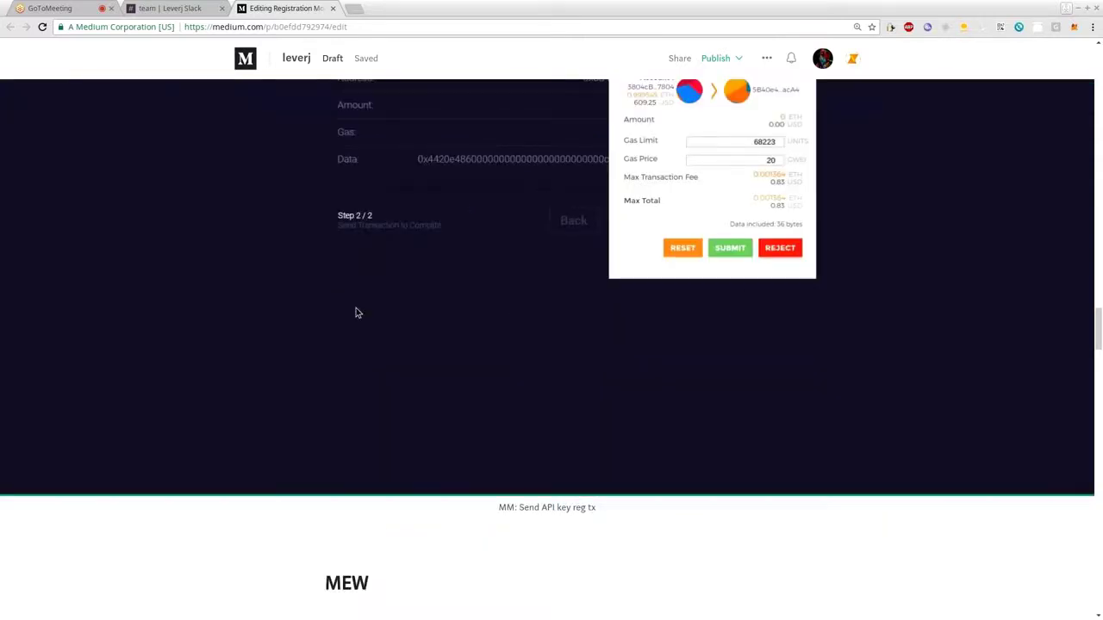
{"action": "scroll", "coordinate": [356, 308], "scroll_direction": "down", "scroll_amount": 5}
{"action": "left_click", "coordinate": [512, 333]}
{"action": "scroll", "coordinate": [511, 333], "scroll_direction": "up", "scroll_amount": 3}
{"action": "scroll", "coordinate": [513, 330], "scroll_direction": "down", "scroll_amount": 3}
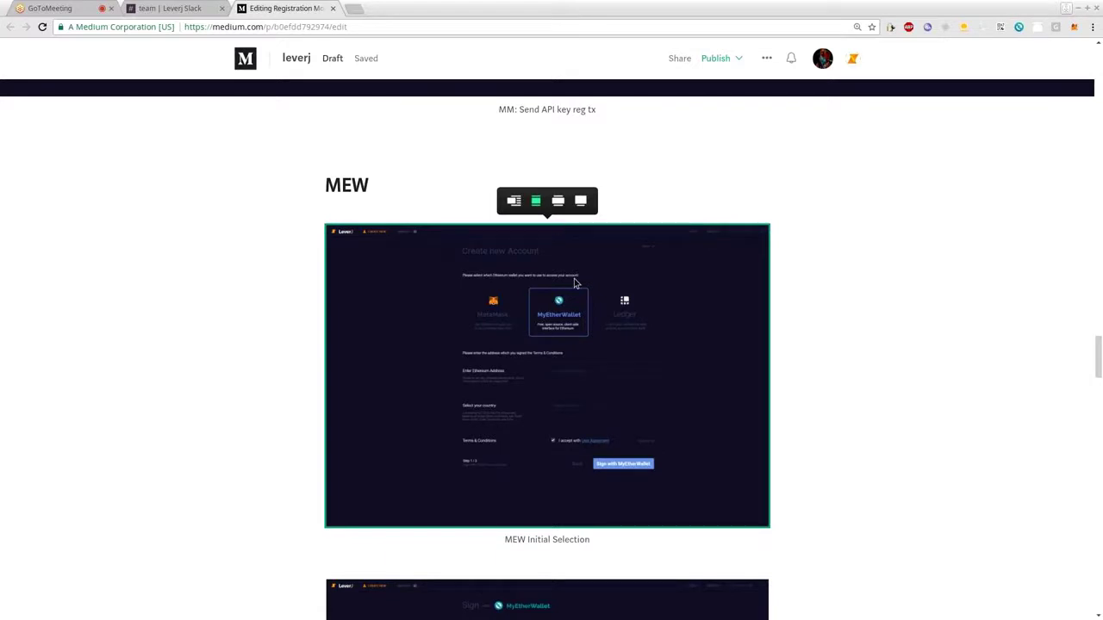
{"action": "scroll", "coordinate": [603, 302], "scroll_direction": "down", "scroll_amount": 1}
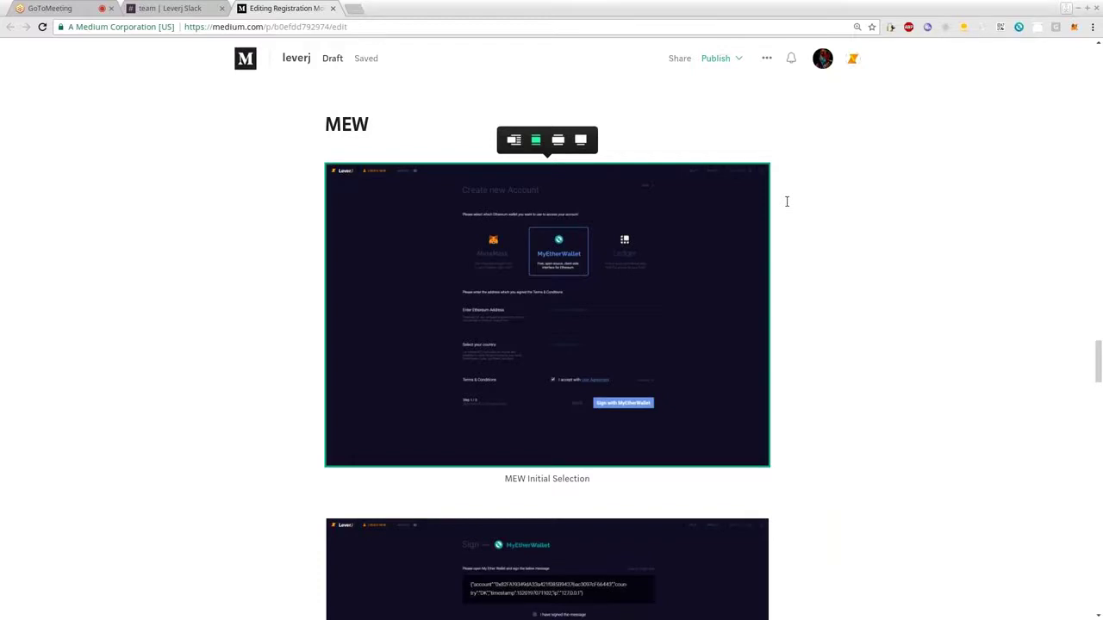
{"action": "left_click", "coordinate": [581, 142]}
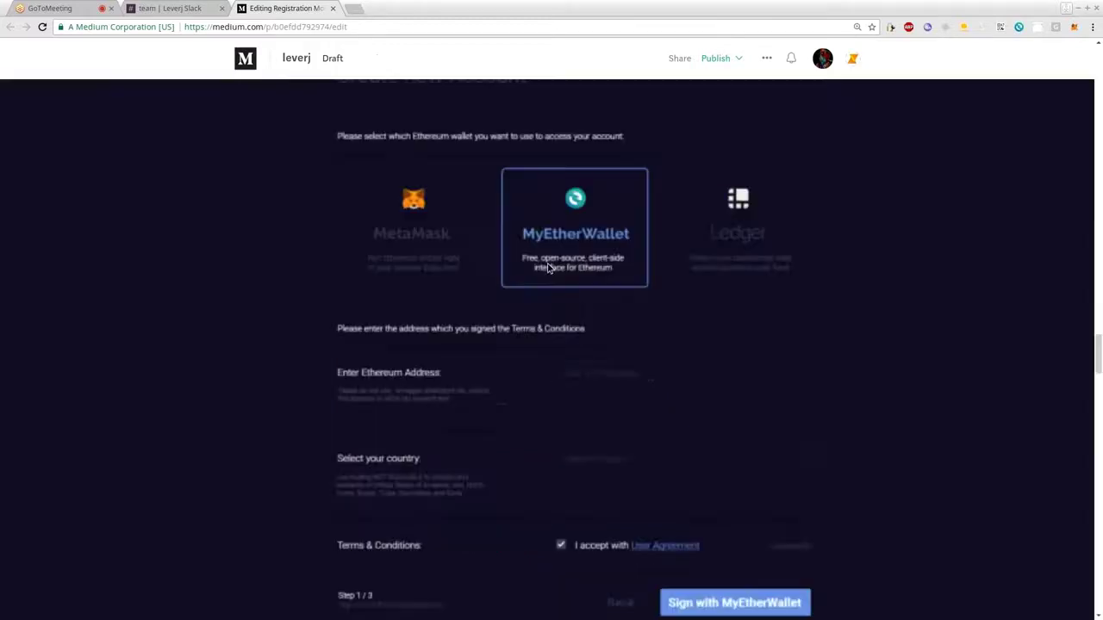
Examine the MyEtherWallet choice, Ethereum address and country fields, terms acceptance and Sign with MyEtherWallet button in the enlarged "MEW Initial Selection" mockup
{"action": "scroll", "coordinate": [551, 268], "scroll_direction": "down", "scroll_amount": 2}
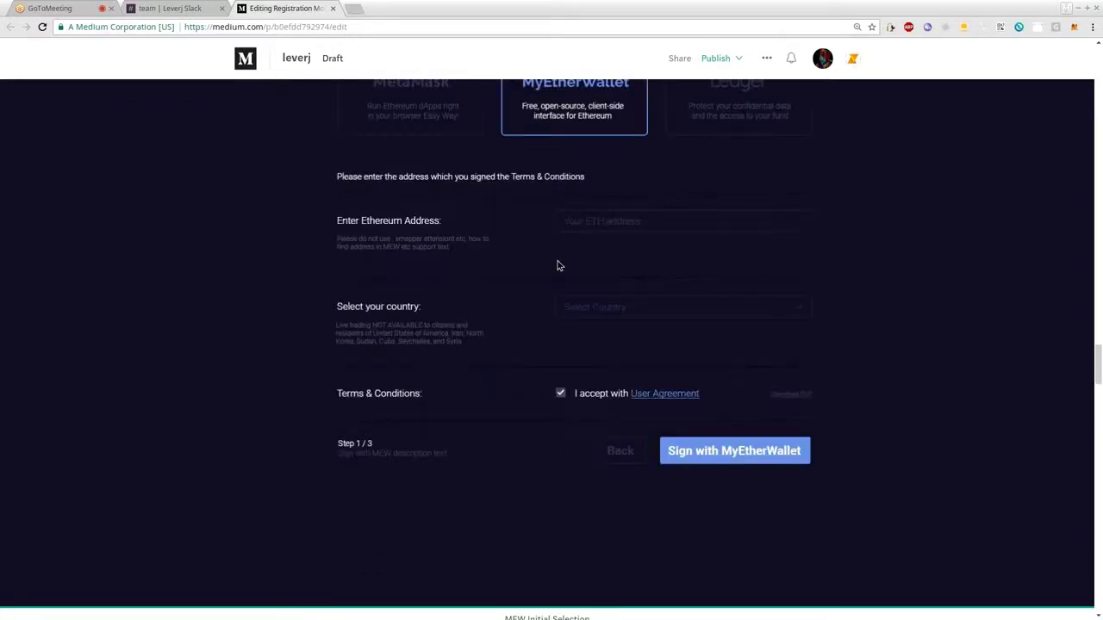
{"action": "scroll", "coordinate": [557, 266], "scroll_direction": "up", "scroll_amount": 2}
{"action": "scroll", "coordinate": [561, 235], "scroll_direction": "down", "scroll_amount": 1}
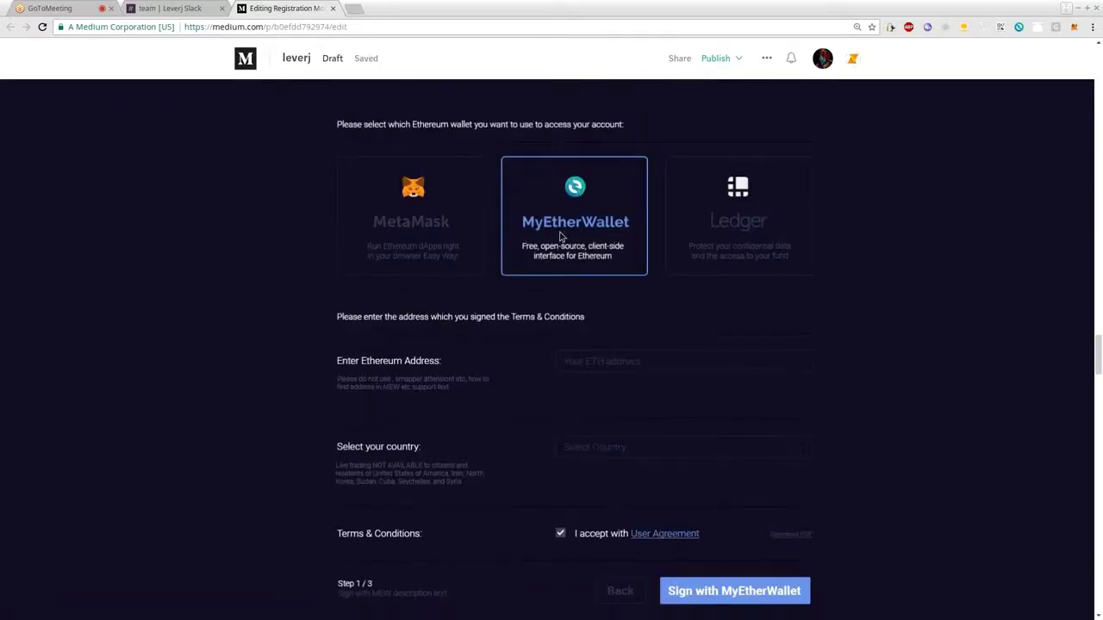
{"action": "scroll", "coordinate": [561, 237], "scroll_direction": "down", "scroll_amount": 1}
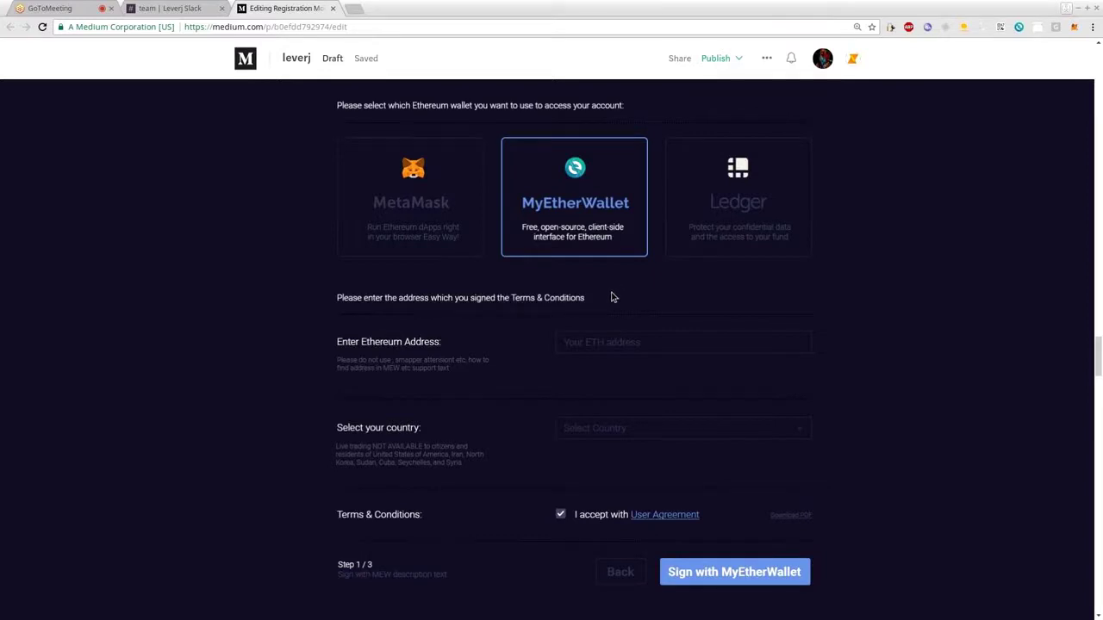
{"action": "scroll", "coordinate": [597, 303], "scroll_direction": "down", "scroll_amount": 1}
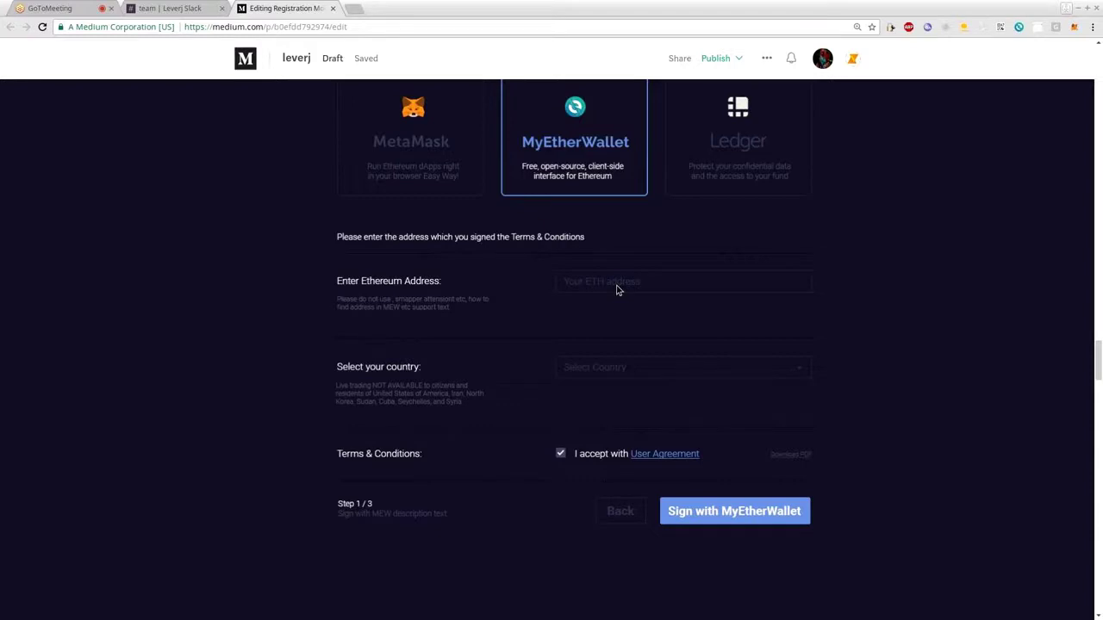
{"action": "scroll", "coordinate": [528, 365], "scroll_direction": "down", "scroll_amount": 2}
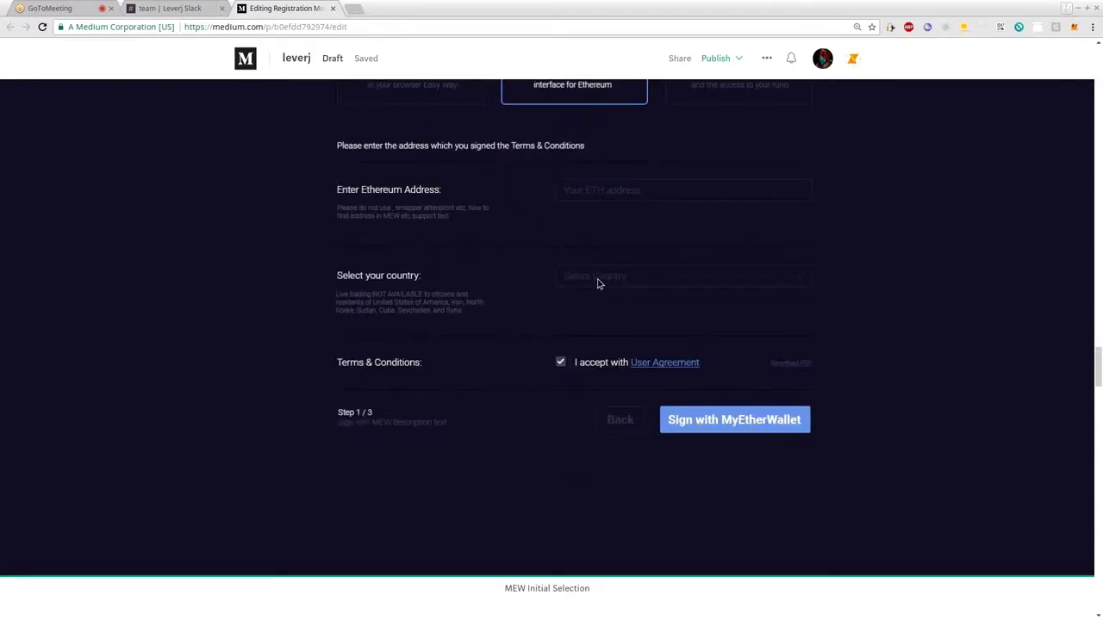
{"action": "scroll", "coordinate": [536, 266], "scroll_direction": "down", "scroll_amount": 3}
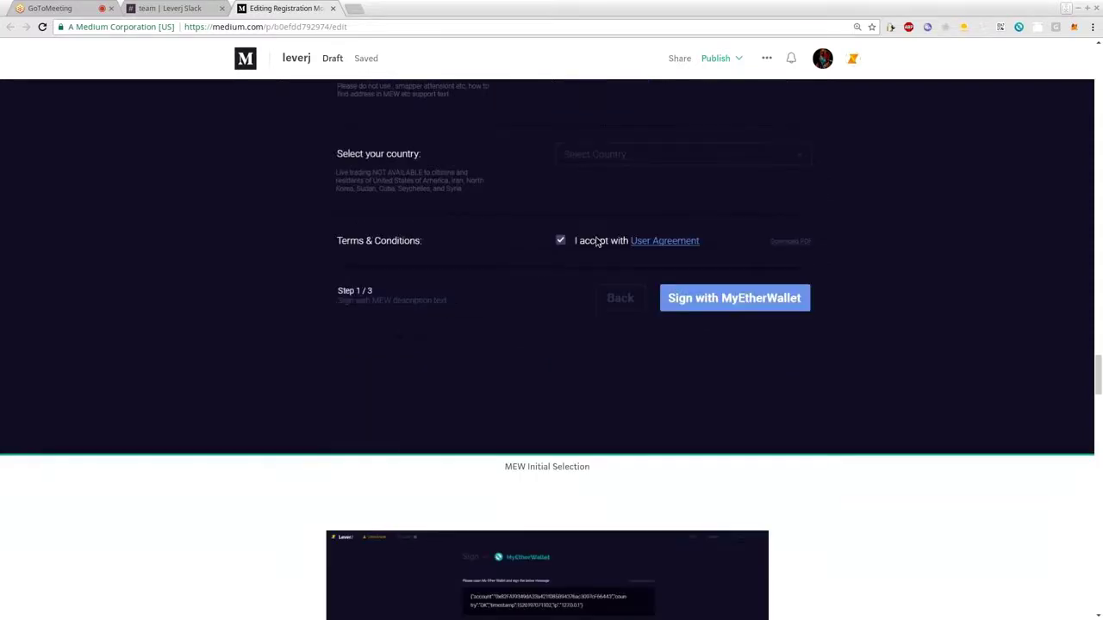
{"action": "scroll", "coordinate": [597, 242], "scroll_direction": "up", "scroll_amount": 2}
{"action": "scroll", "coordinate": [594, 280], "scroll_direction": "down", "scroll_amount": 1}
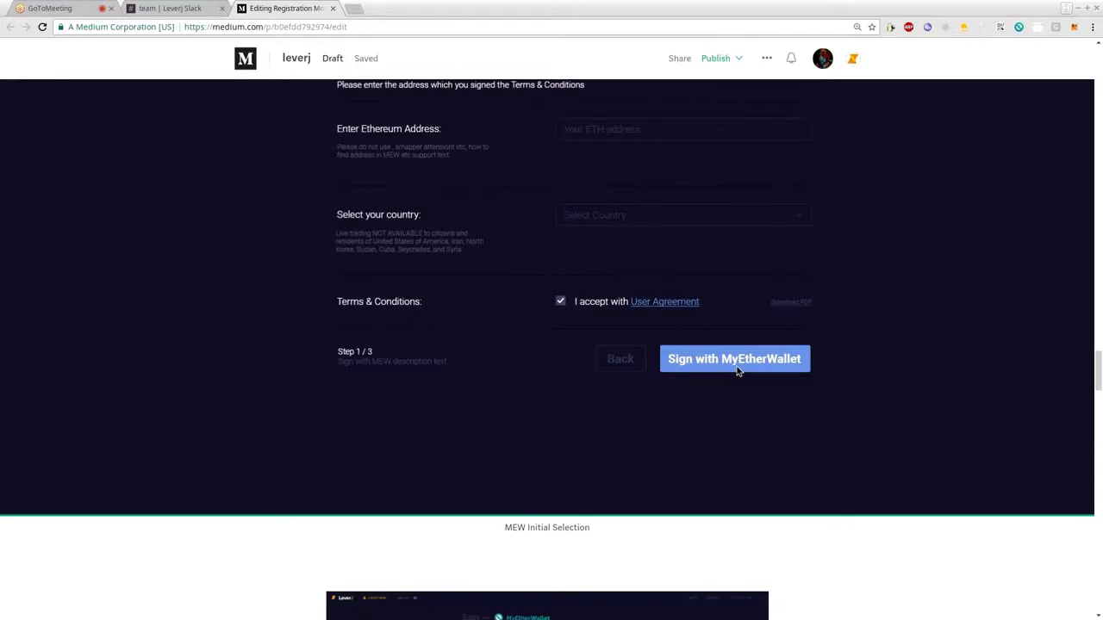
{"action": "scroll", "coordinate": [629, 427], "scroll_direction": "down", "scroll_amount": 3}
{"action": "scroll", "coordinate": [675, 282], "scroll_direction": "up", "scroll_amount": 1}
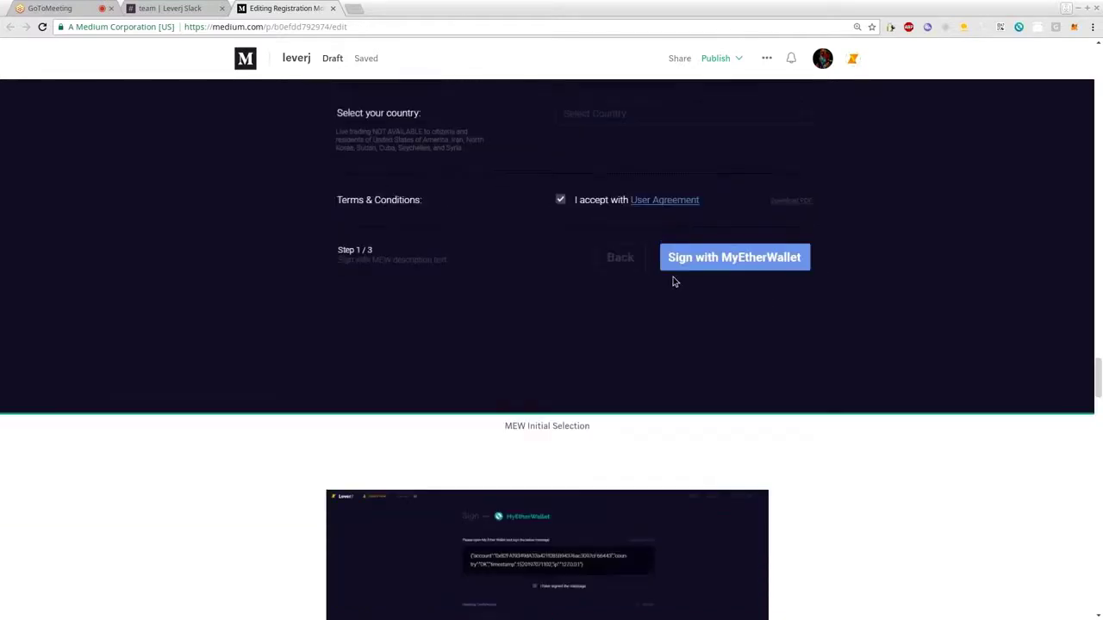
{"action": "scroll", "coordinate": [675, 282], "scroll_direction": "up", "scroll_amount": 4}
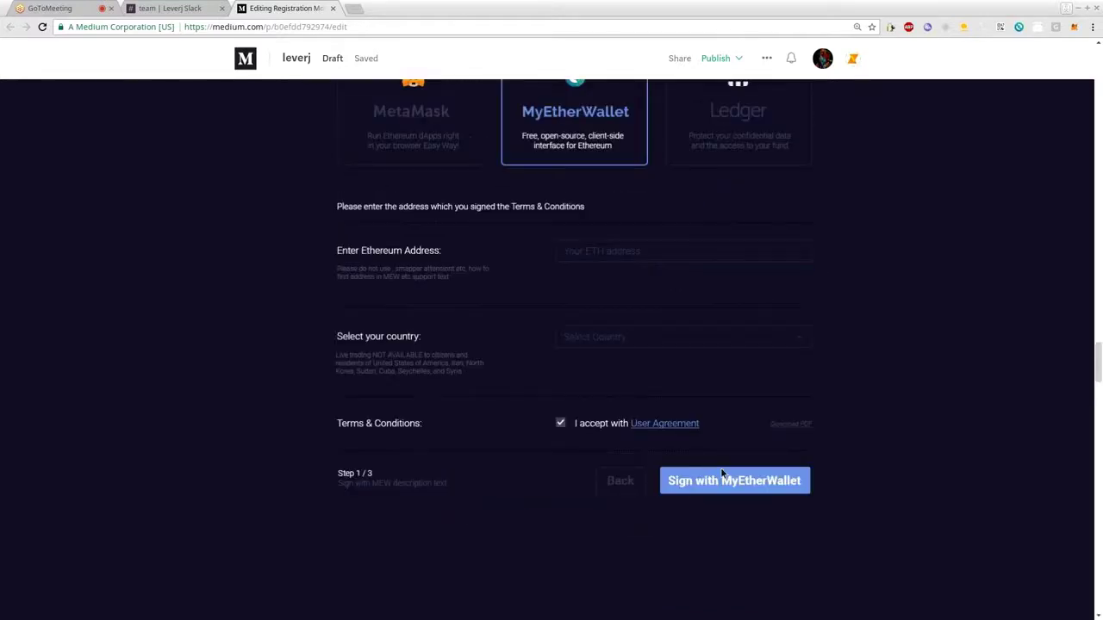
{"action": "scroll", "coordinate": [486, 472], "scroll_direction": "down", "scroll_amount": 3}
{"action": "scroll", "coordinate": [529, 230], "scroll_direction": "up", "scroll_amount": 1}
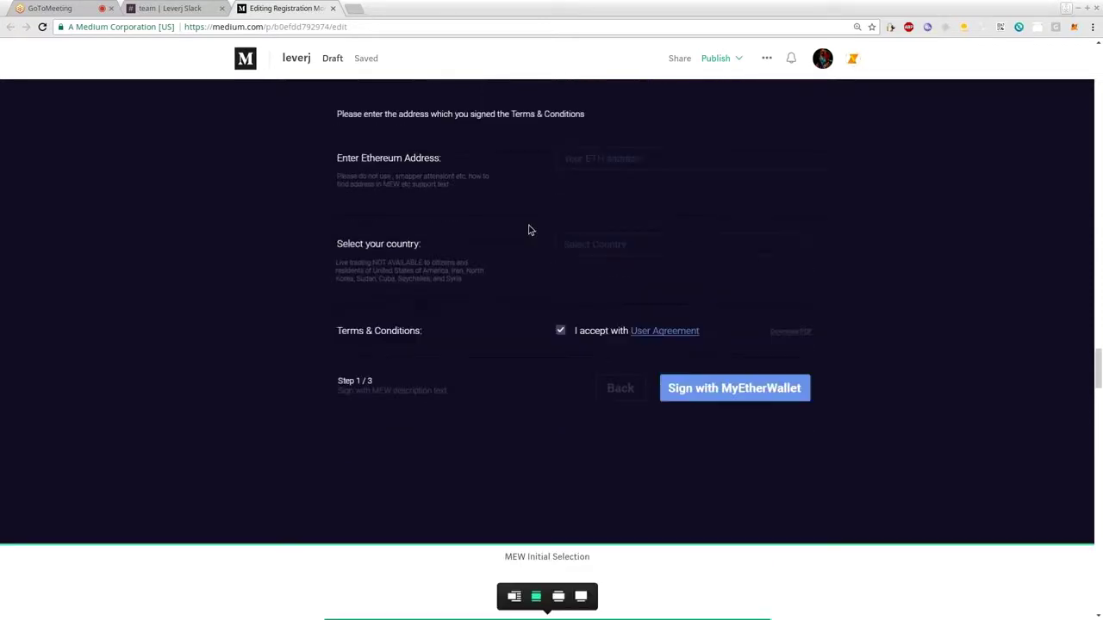
{"action": "scroll", "coordinate": [529, 230], "scroll_direction": "down", "scroll_amount": 8}
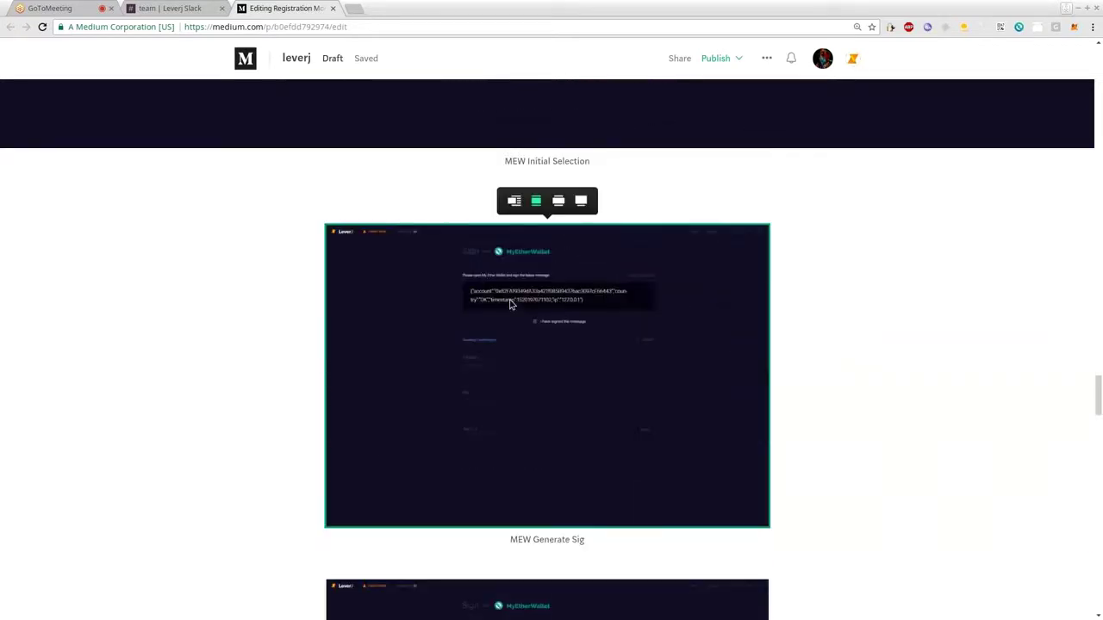
{"action": "scroll", "coordinate": [511, 303], "scroll_direction": "up", "scroll_amount": 7}
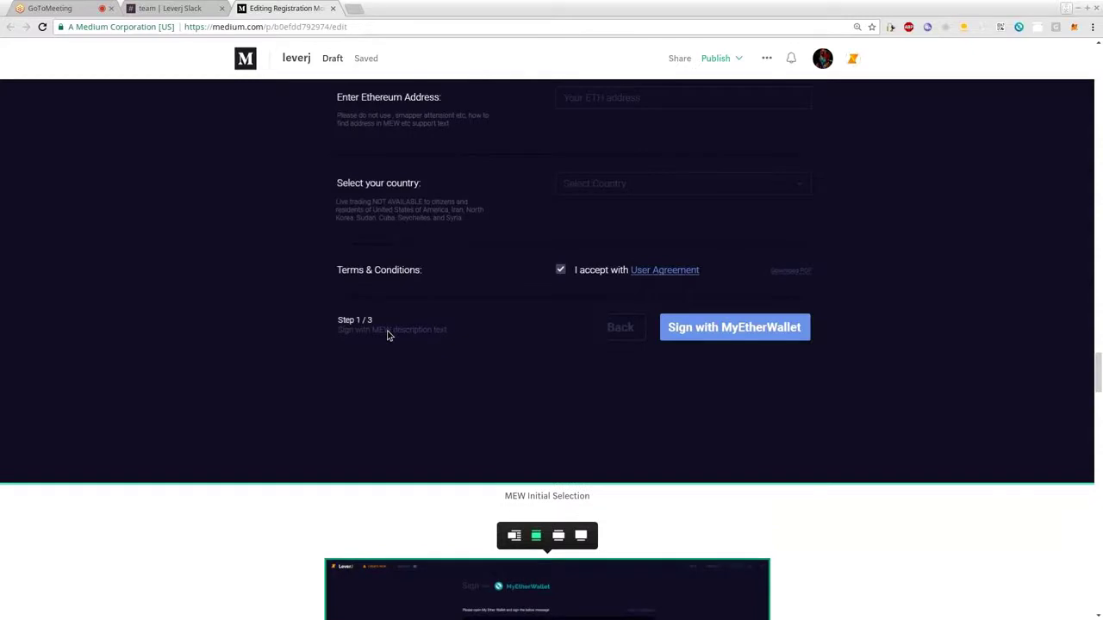
Enlarge the mockup captioned "MEW Generate Sig" to full-screen width
{"action": "scroll", "coordinate": [389, 335], "scroll_direction": "down", "scroll_amount": 4}
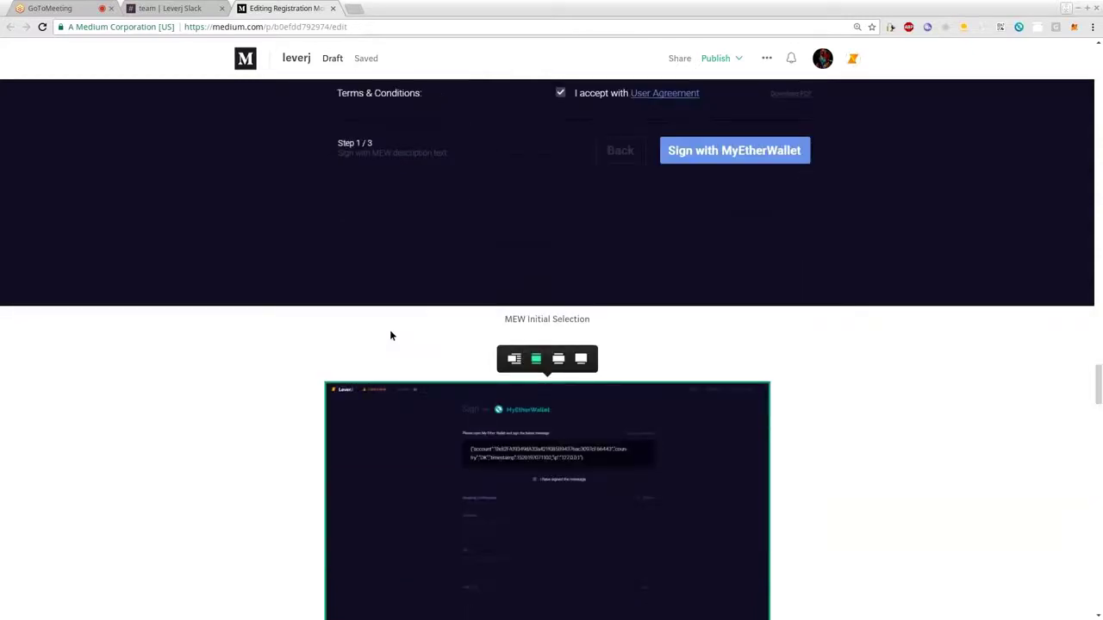
{"action": "scroll", "coordinate": [389, 335], "scroll_direction": "down", "scroll_amount": 4}
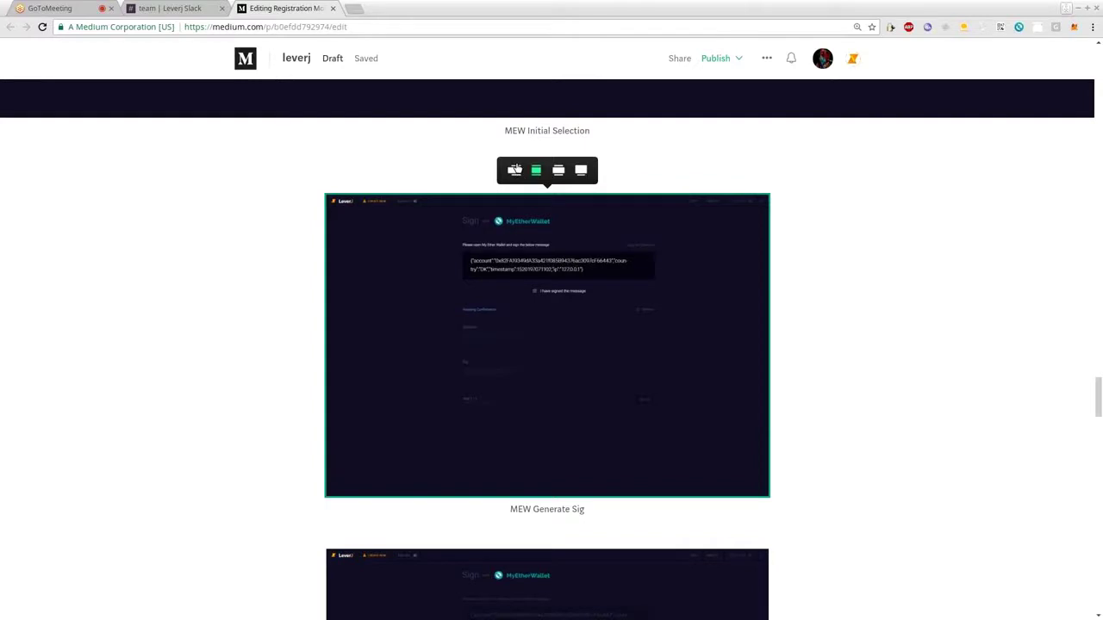
{"action": "left_click", "coordinate": [581, 169]}
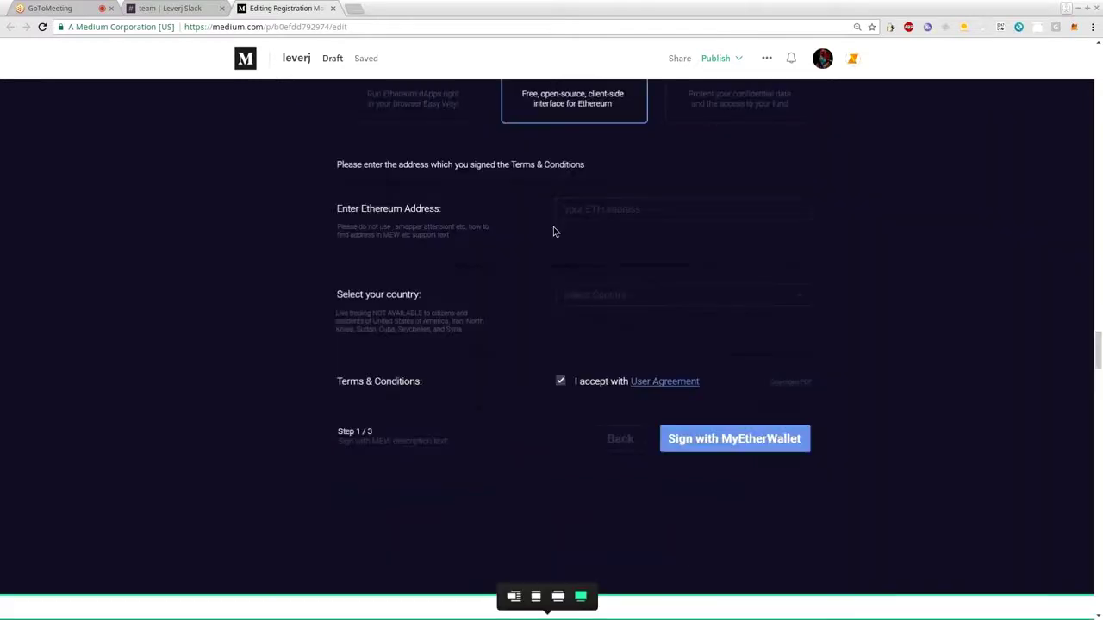
Examine the message to sign, the "I have signed the message" checkbox and the Address and Sig fields in the enlarged "MEW Generate Sig" mockup
{"action": "scroll", "coordinate": [358, 237], "scroll_direction": "up", "scroll_amount": 2}
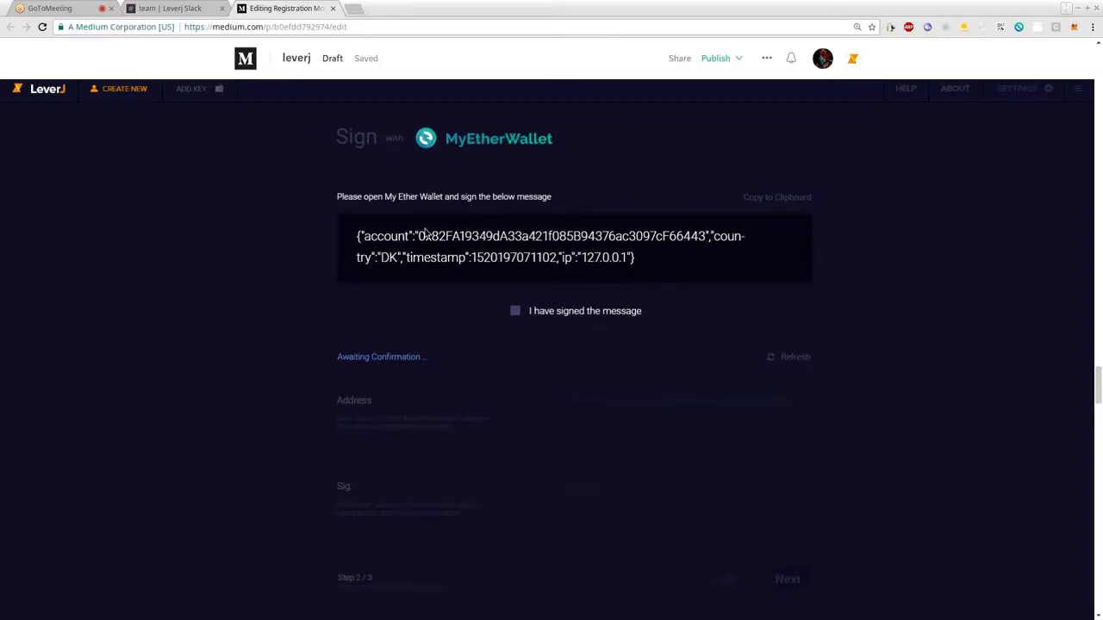
{"action": "scroll", "coordinate": [602, 249], "scroll_direction": "down", "scroll_amount": 1}
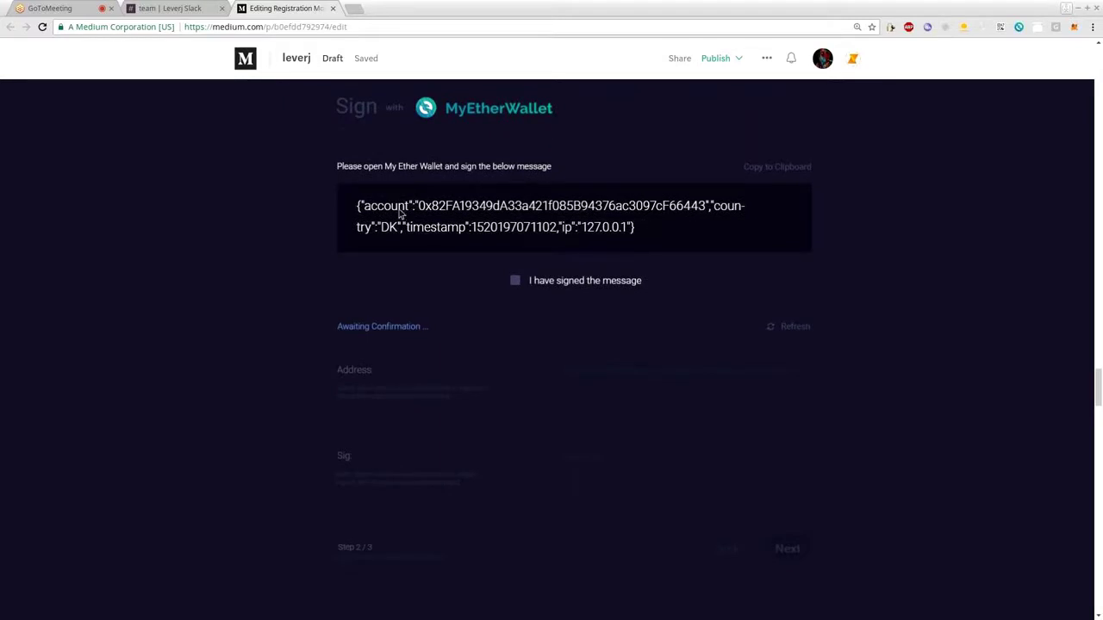
{"action": "scroll", "coordinate": [400, 215], "scroll_direction": "down", "scroll_amount": 1}
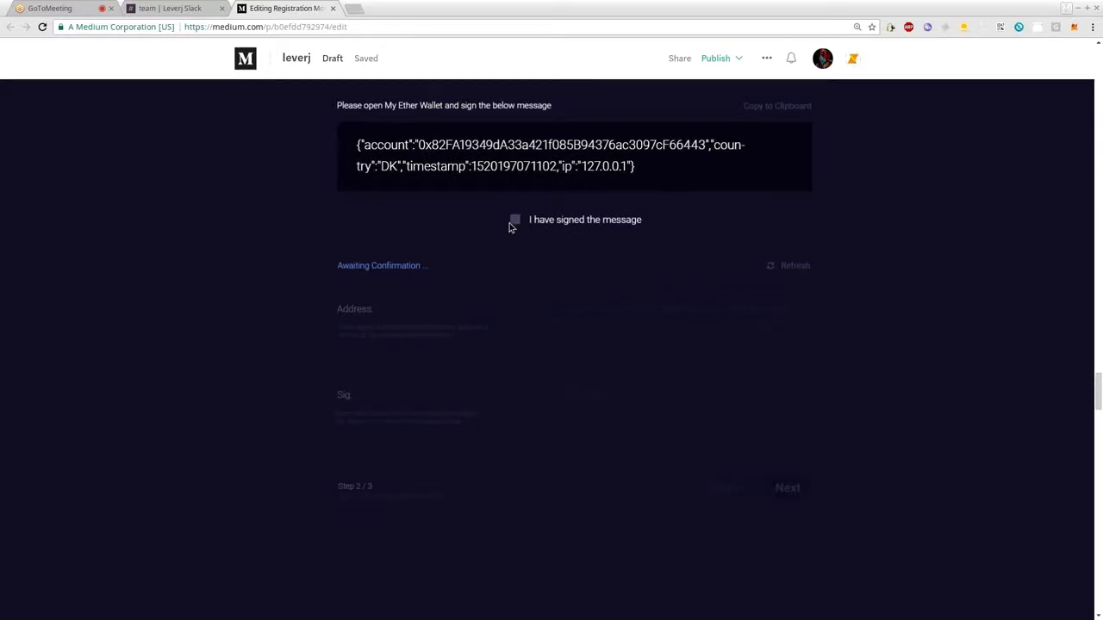
{"action": "scroll", "coordinate": [512, 226], "scroll_direction": "up", "scroll_amount": 2}
{"action": "scroll", "coordinate": [508, 293], "scroll_direction": "down", "scroll_amount": 3}
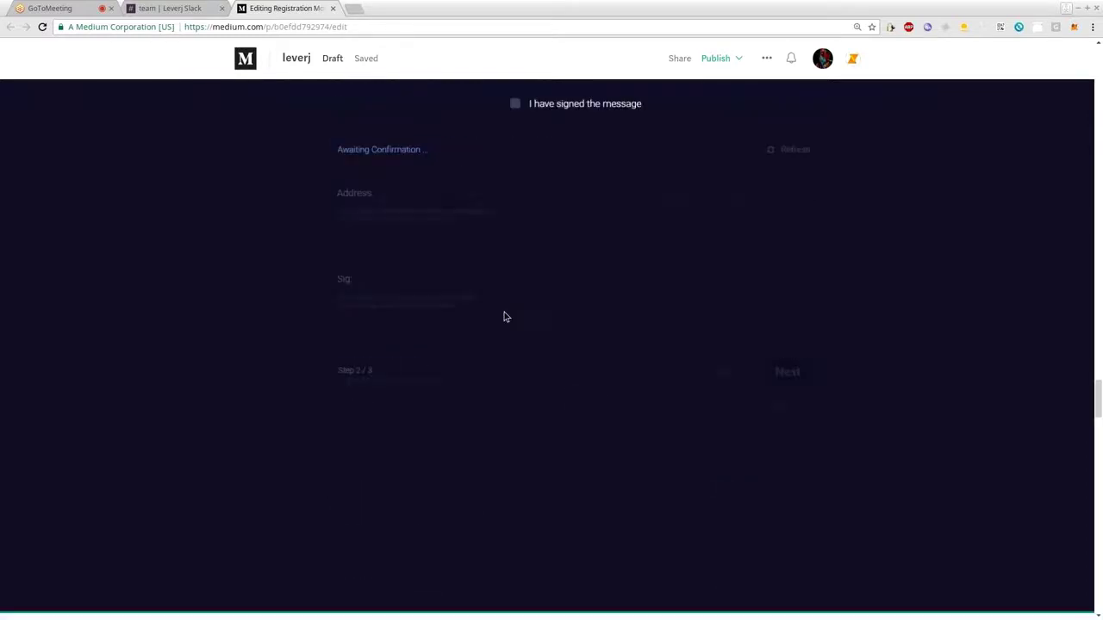
{"action": "scroll", "coordinate": [504, 312], "scroll_direction": "down", "scroll_amount": 3}
{"action": "scroll", "coordinate": [506, 310], "scroll_direction": "up", "scroll_amount": 5}
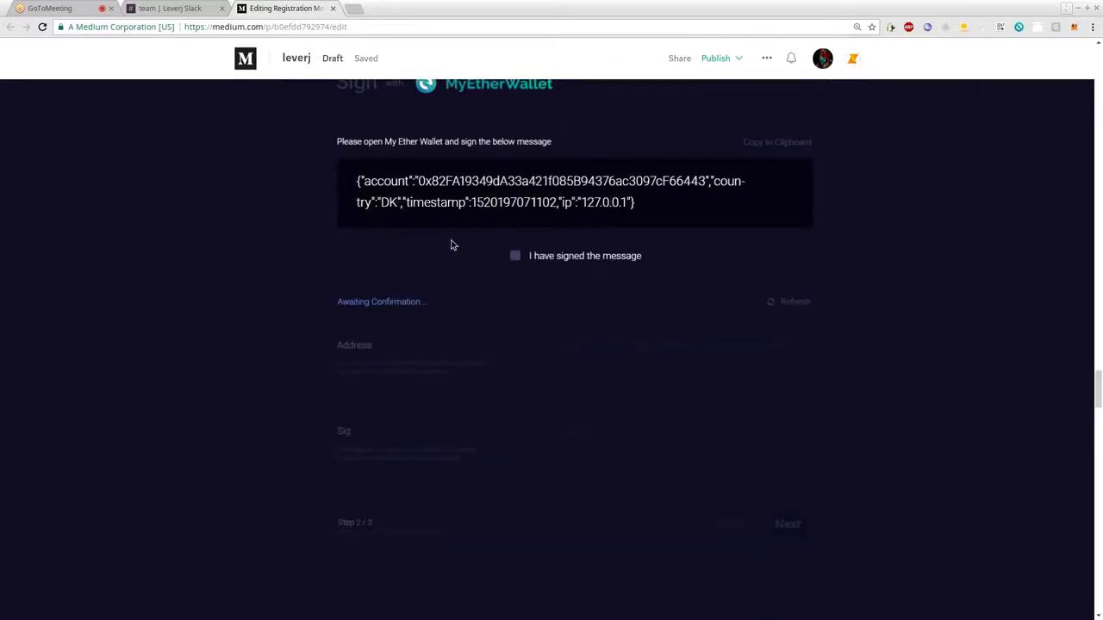
{"action": "scroll", "coordinate": [580, 299], "scroll_direction": "down", "scroll_amount": 1}
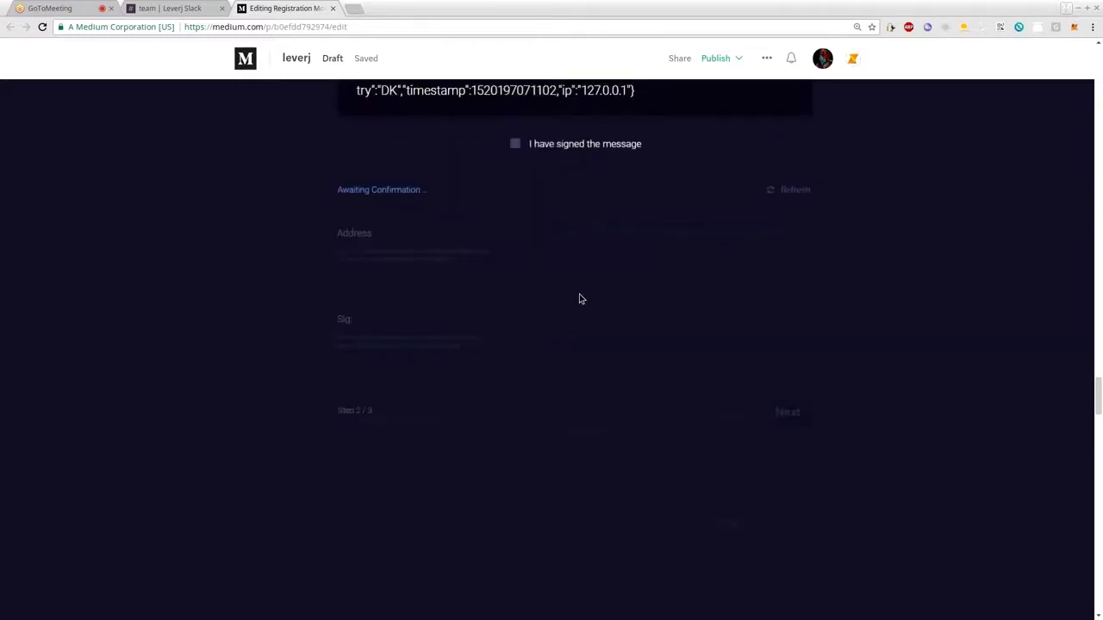
{"action": "scroll", "coordinate": [579, 299], "scroll_direction": "up", "scroll_amount": 1}
{"action": "scroll", "coordinate": [586, 250], "scroll_direction": "down", "scroll_amount": 1}
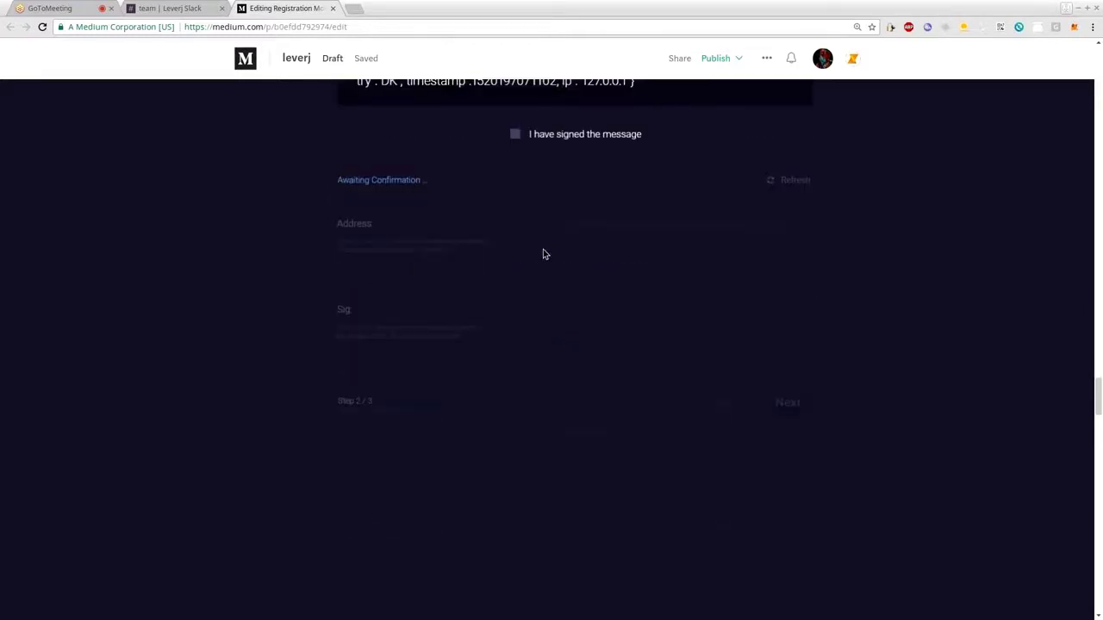
Enlarge the mockup captioned "MEW Submit Sig to Leverj" to full-screen width
{"action": "scroll", "coordinate": [543, 254], "scroll_direction": "down", "scroll_amount": 3}
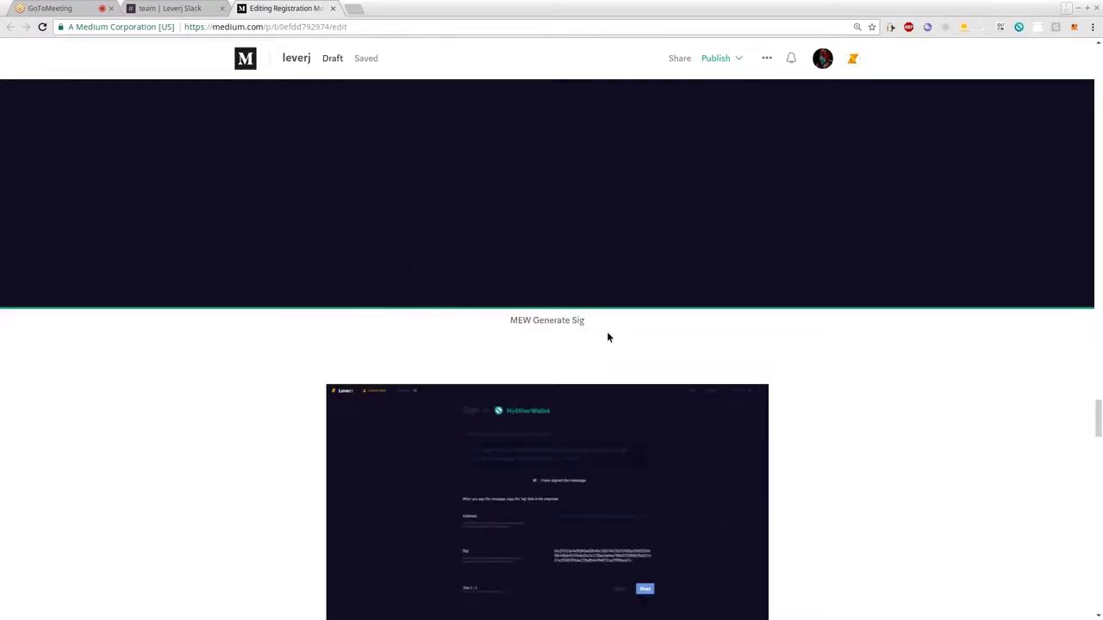
{"action": "scroll", "coordinate": [608, 335], "scroll_direction": "down", "scroll_amount": 2}
{"action": "scroll", "coordinate": [600, 346], "scroll_direction": "up", "scroll_amount": 2}
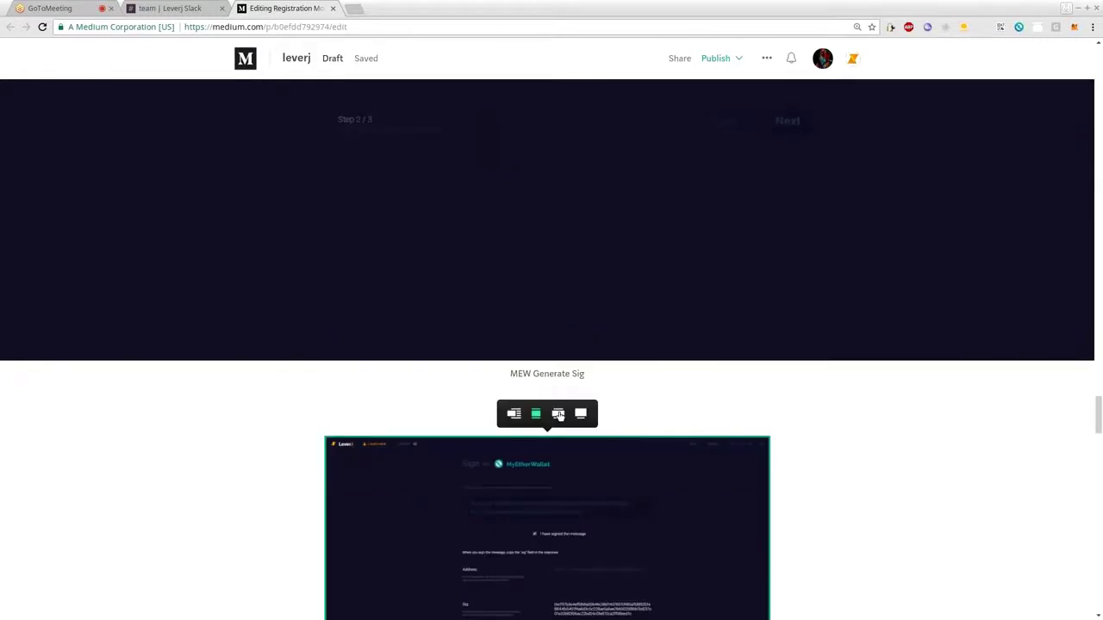
{"action": "left_click", "coordinate": [559, 415]}
Examine the ticked signing confirmation, the Address and Sig fields and the Next button in the enlarged "MEW Submit Sig to Leverj" mockup
{"action": "scroll", "coordinate": [508, 408], "scroll_direction": "down", "scroll_amount": 3}
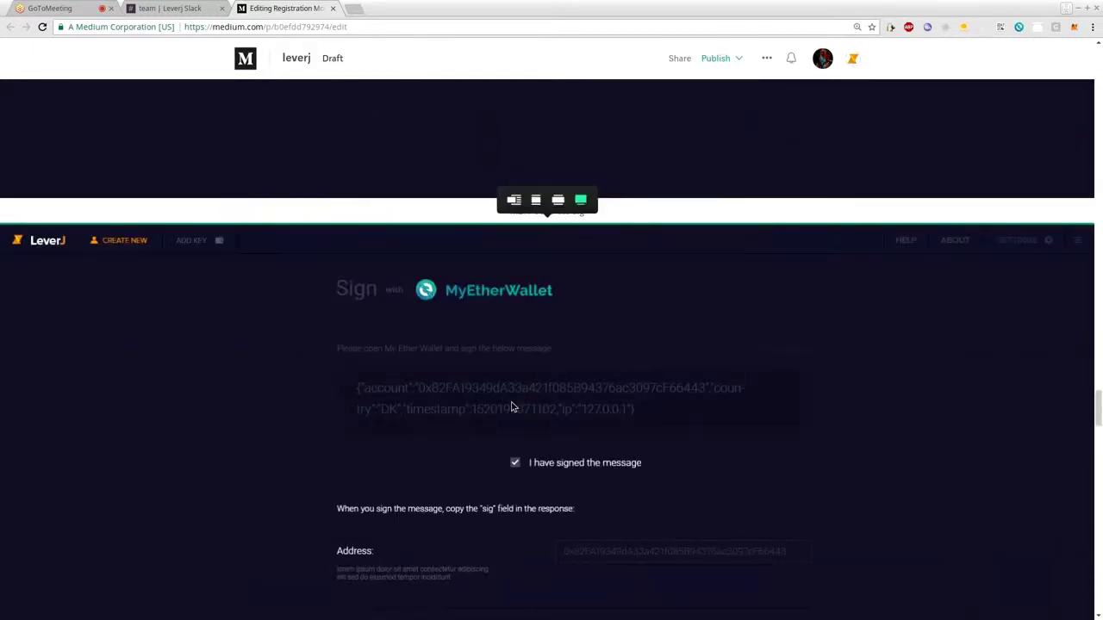
{"action": "scroll", "coordinate": [511, 407], "scroll_direction": "down", "scroll_amount": 2}
{"action": "scroll", "coordinate": [482, 380], "scroll_direction": "down", "scroll_amount": 2}
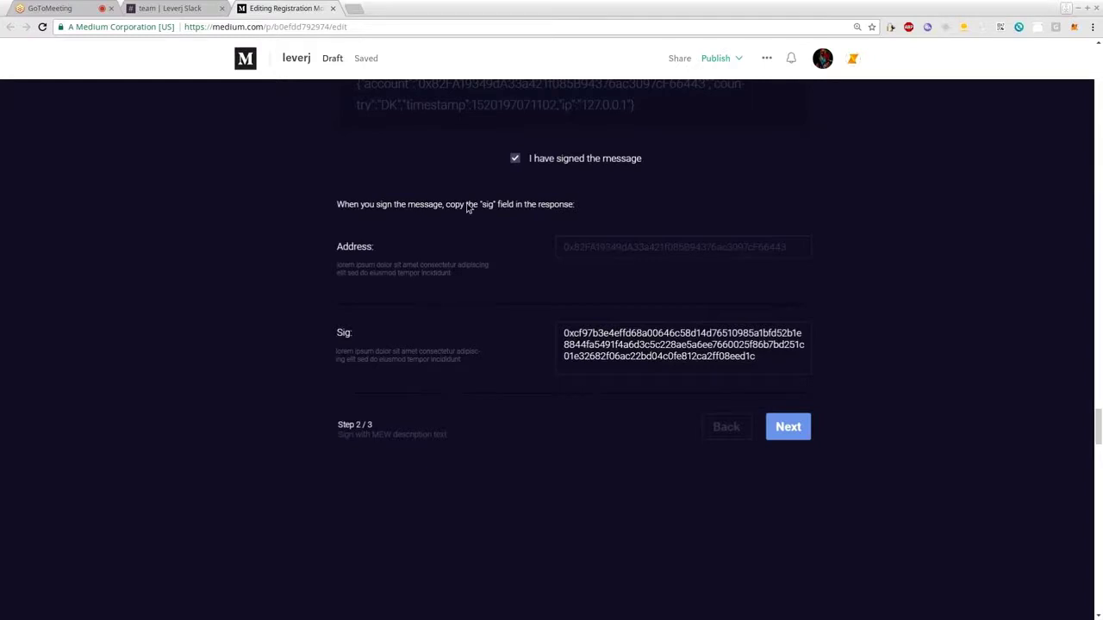
{"action": "scroll", "coordinate": [219, 276], "scroll_direction": "up", "scroll_amount": 2}
{"action": "scroll", "coordinate": [219, 276], "scroll_direction": "down", "scroll_amount": 2}
{"action": "scroll", "coordinate": [387, 338], "scroll_direction": "down", "scroll_amount": 1}
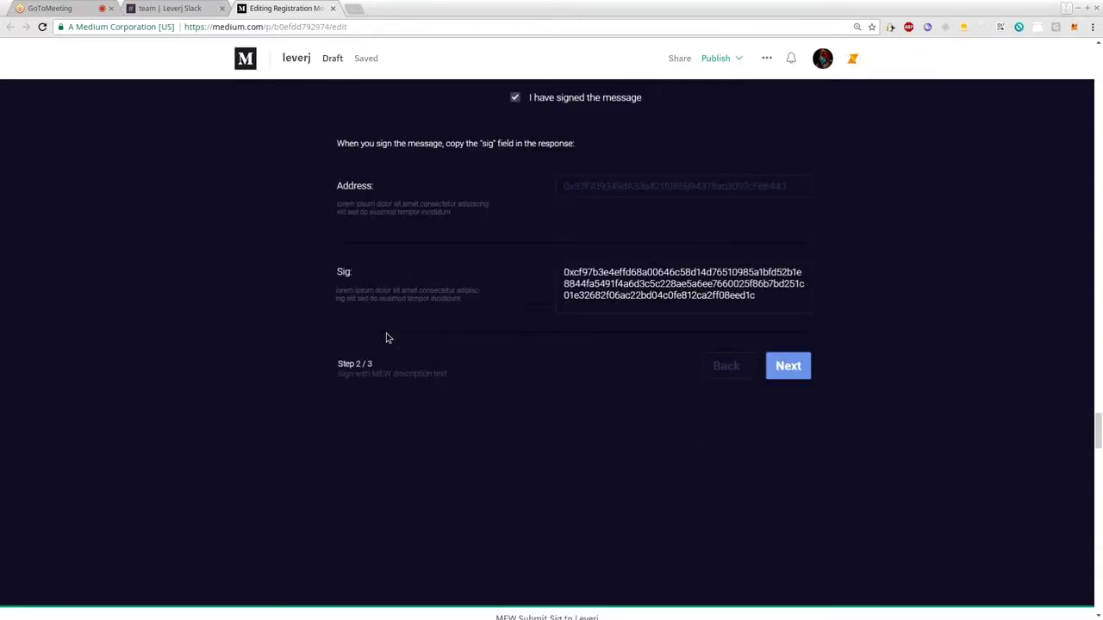
{"action": "scroll", "coordinate": [657, 284], "scroll_direction": "down", "scroll_amount": 1}
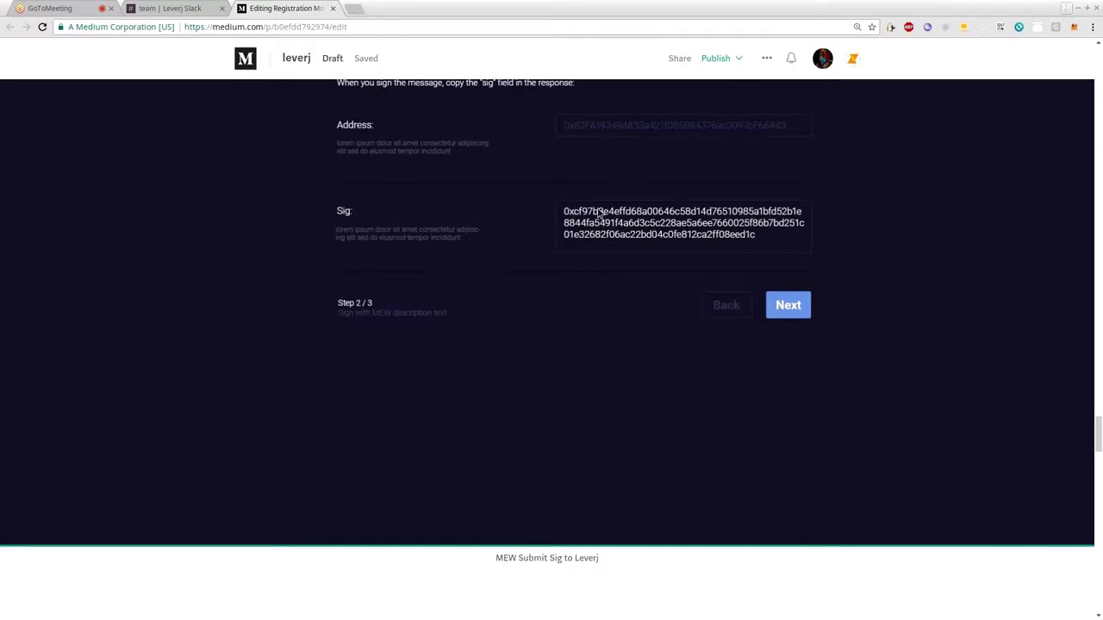
{"action": "scroll", "coordinate": [589, 254], "scroll_direction": "down", "scroll_amount": 1}
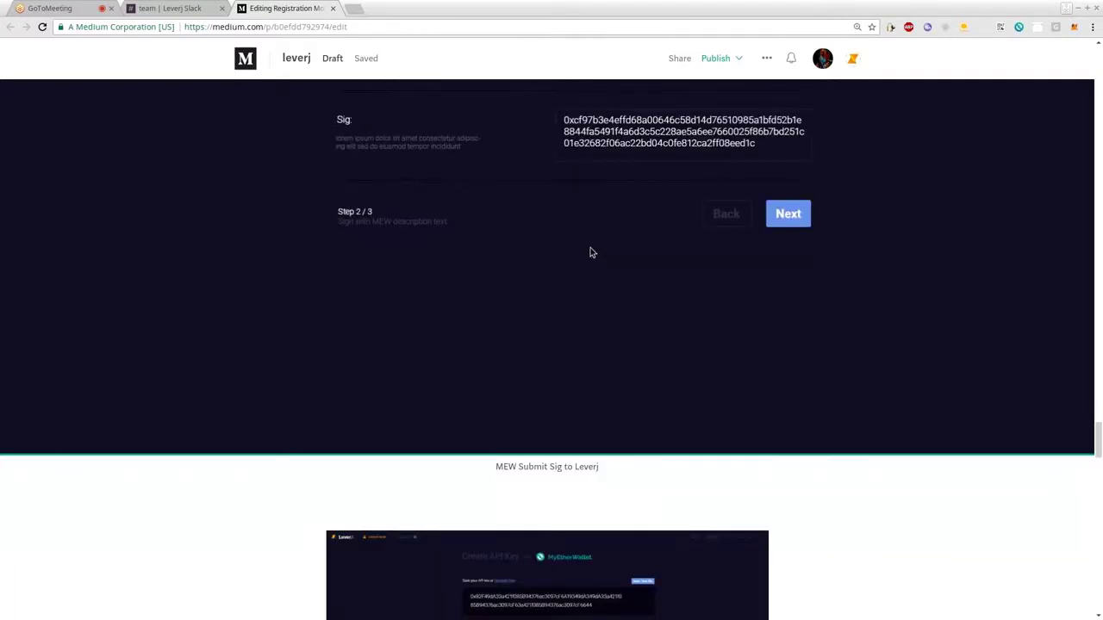
{"action": "scroll", "coordinate": [592, 251], "scroll_direction": "up", "scroll_amount": 1}
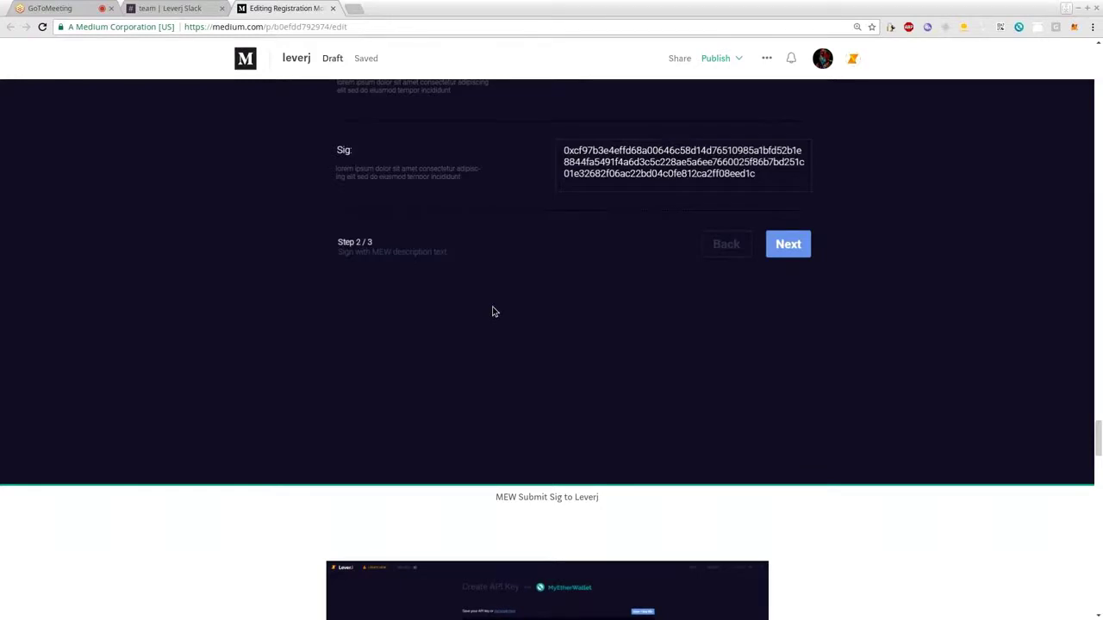
{"action": "scroll", "coordinate": [494, 311], "scroll_direction": "down", "scroll_amount": 5}
{"action": "scroll", "coordinate": [506, 314], "scroll_direction": "up", "scroll_amount": 3}
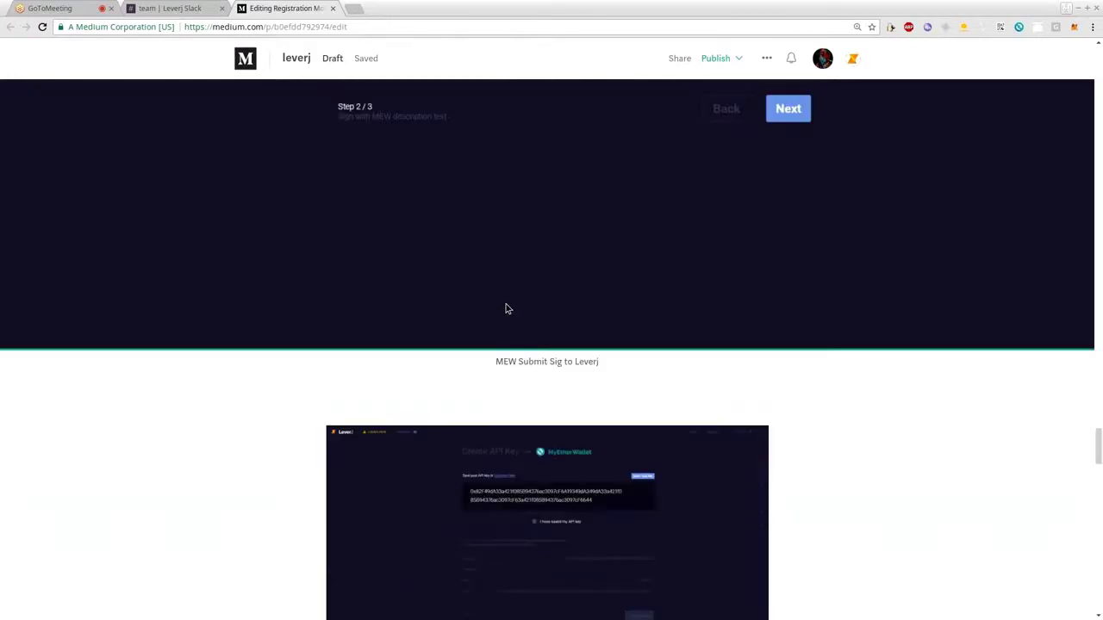
Enlarge the mockup captioned "MEW Save API Key" to full-screen width
{"action": "scroll", "coordinate": [506, 309], "scroll_direction": "up", "scroll_amount": 3}
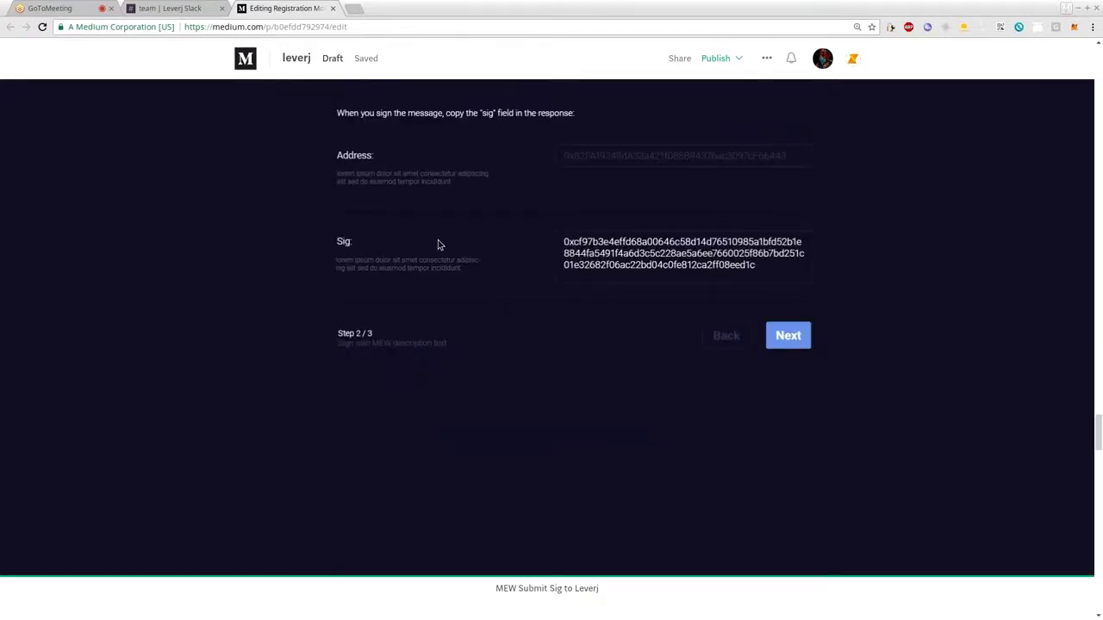
{"action": "scroll", "coordinate": [716, 273], "scroll_direction": "down", "scroll_amount": 1}
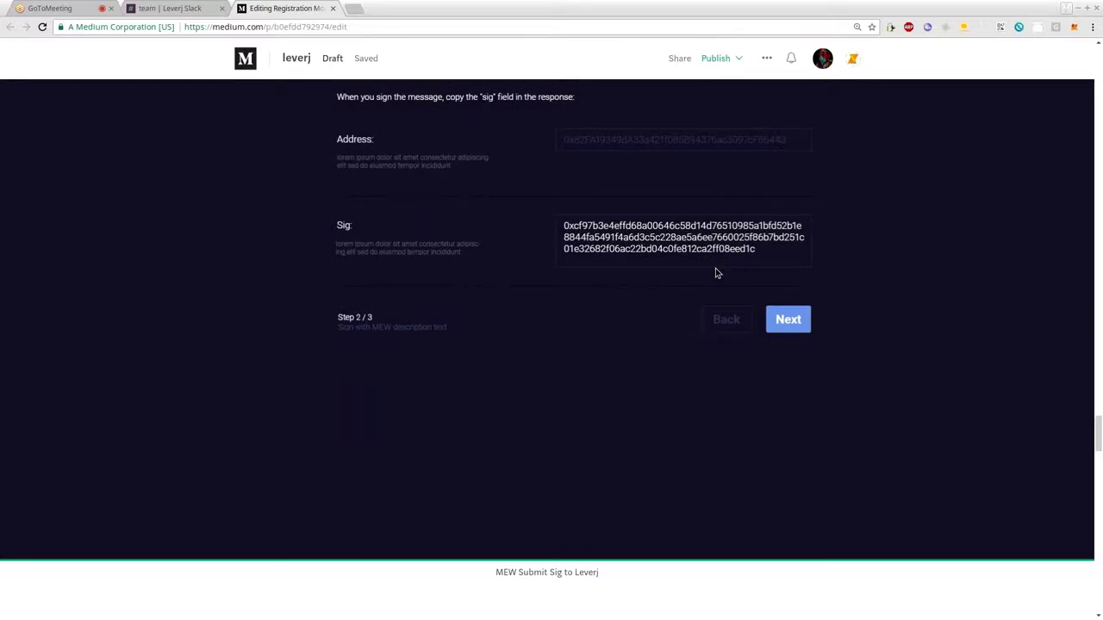
{"action": "scroll", "coordinate": [716, 273], "scroll_direction": "up", "scroll_amount": 2}
{"action": "scroll", "coordinate": [535, 402], "scroll_direction": "down", "scroll_amount": 7}
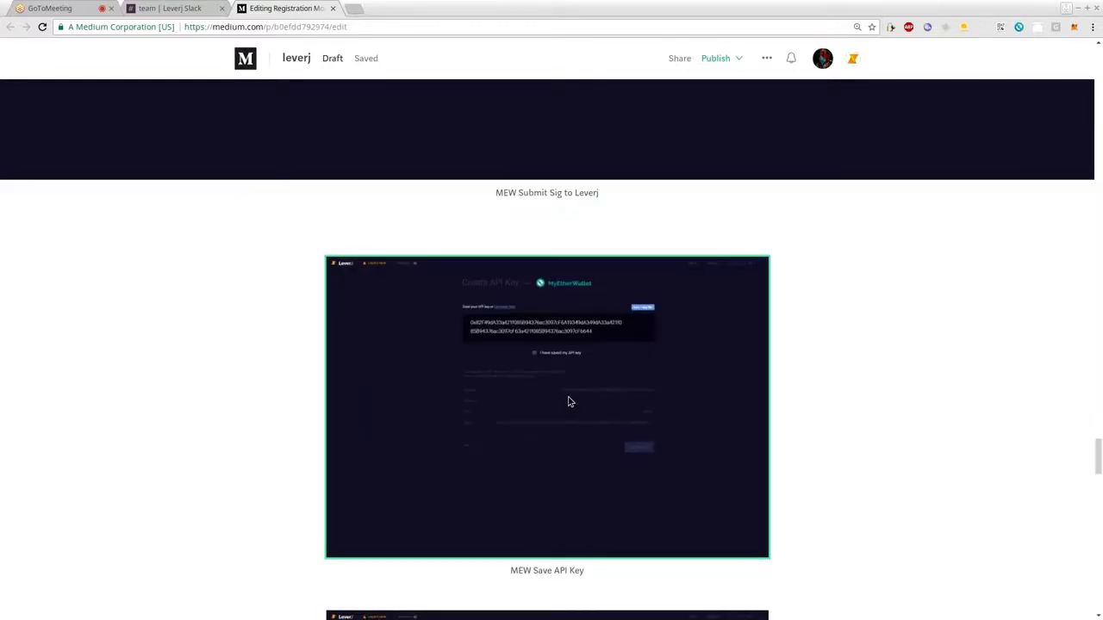
{"action": "scroll", "coordinate": [569, 402], "scroll_direction": "up", "scroll_amount": 2}
{"action": "left_click", "coordinate": [581, 349]}
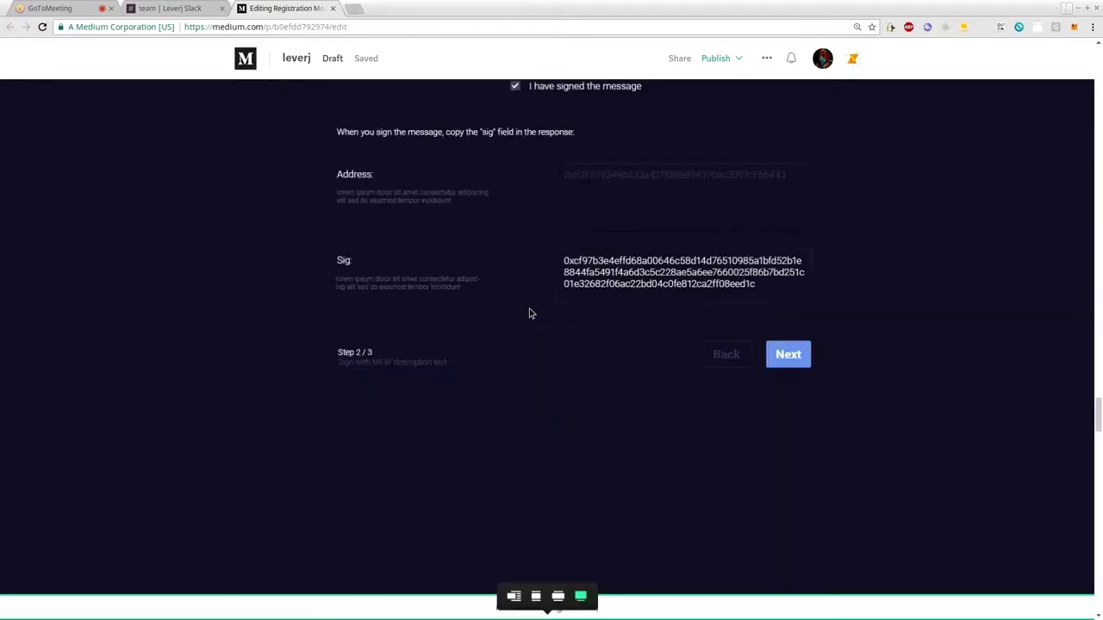
Examine the API key box, the Generate New and Save *.key file options and the "I have saved my API key" checkbox in the enlarged mockup
{"action": "scroll", "coordinate": [517, 328], "scroll_direction": "down", "scroll_amount": 5}
{"action": "scroll", "coordinate": [501, 339], "scroll_direction": "down", "scroll_amount": 3}
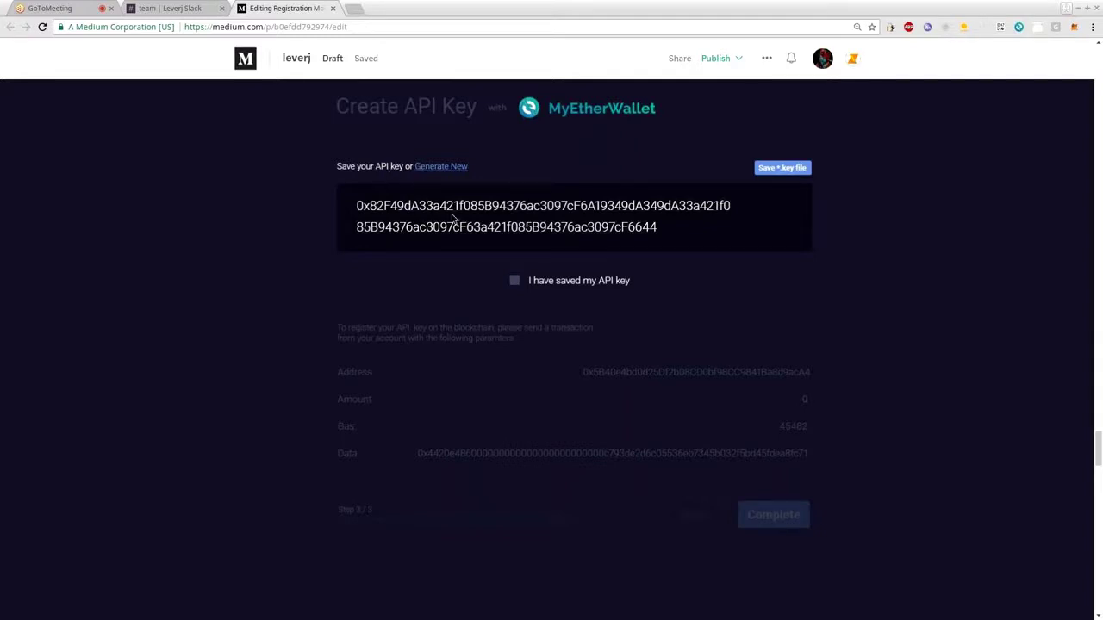
{"action": "scroll", "coordinate": [573, 231], "scroll_direction": "down", "scroll_amount": 1}
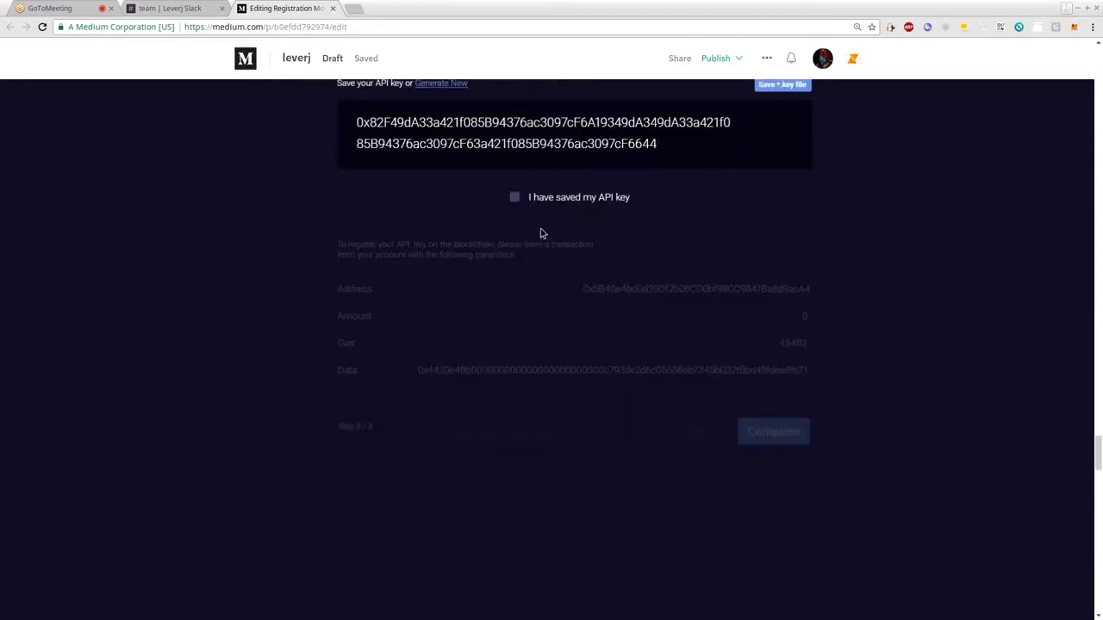
{"action": "scroll", "coordinate": [542, 233], "scroll_direction": "up", "scroll_amount": 1}
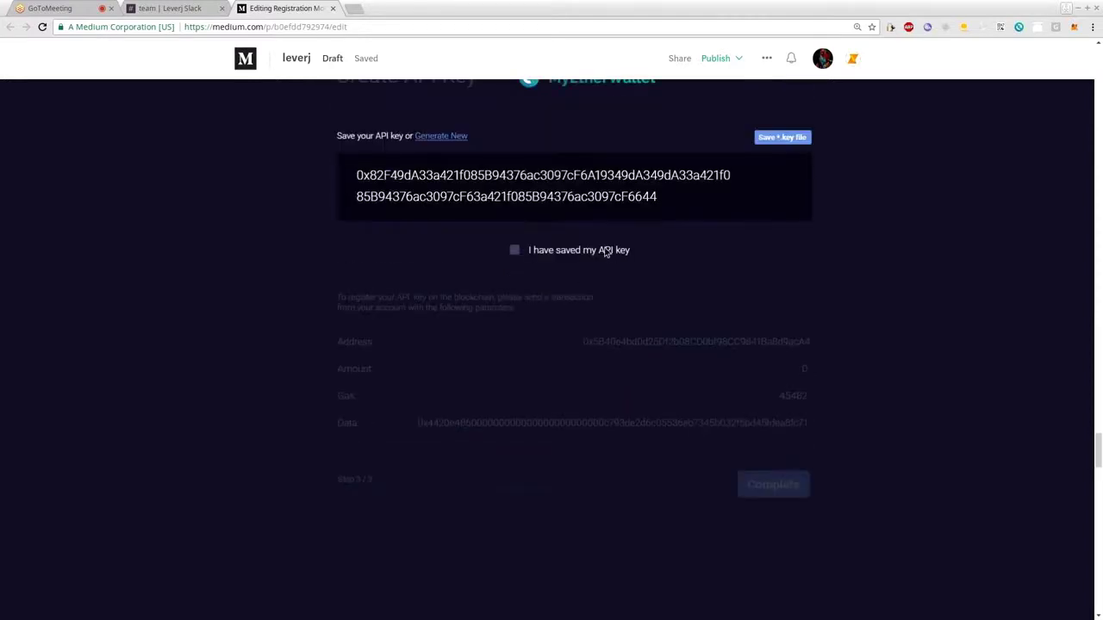
{"action": "scroll", "coordinate": [583, 280], "scroll_direction": "down", "scroll_amount": 1}
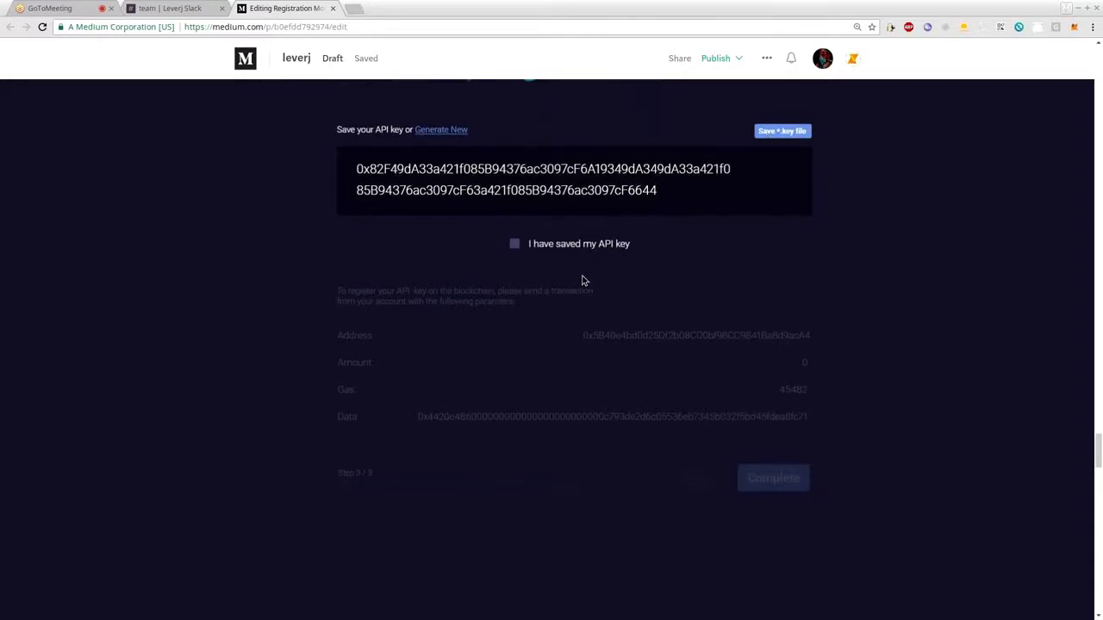
Enlarge the mockup captioned "MEW Copy and send API to blockchain" to full-screen width
{"action": "scroll", "coordinate": [583, 280], "scroll_direction": "down", "scroll_amount": 5}
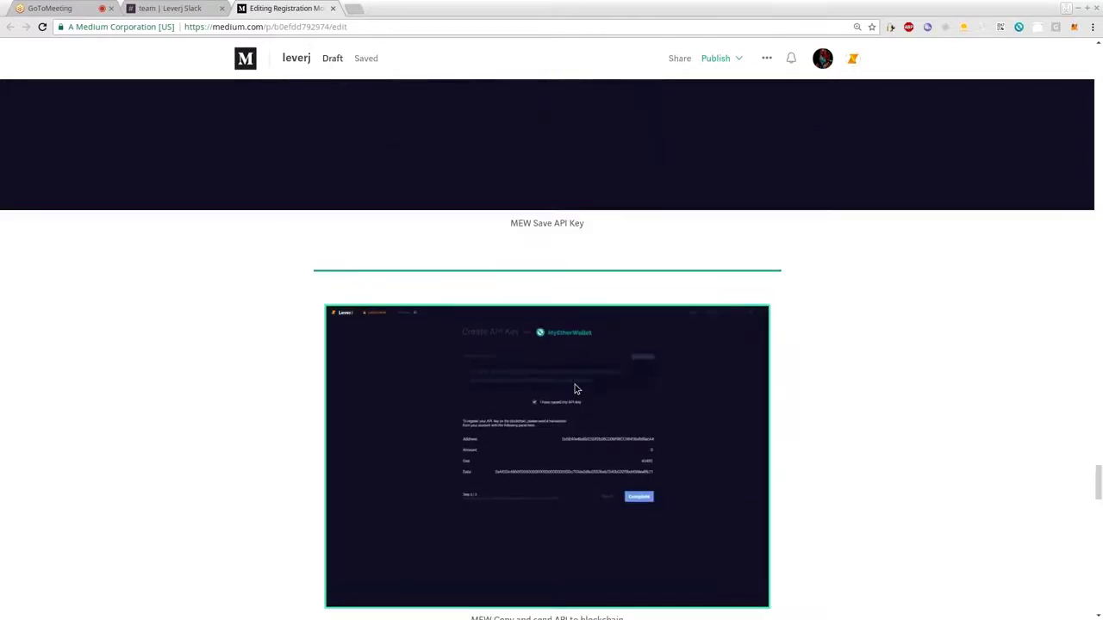
{"action": "left_click_drag", "start_coordinate": [577, 390], "coordinate": [556, 349]}
{"action": "scroll", "coordinate": [556, 349], "scroll_direction": "up", "scroll_amount": 2}
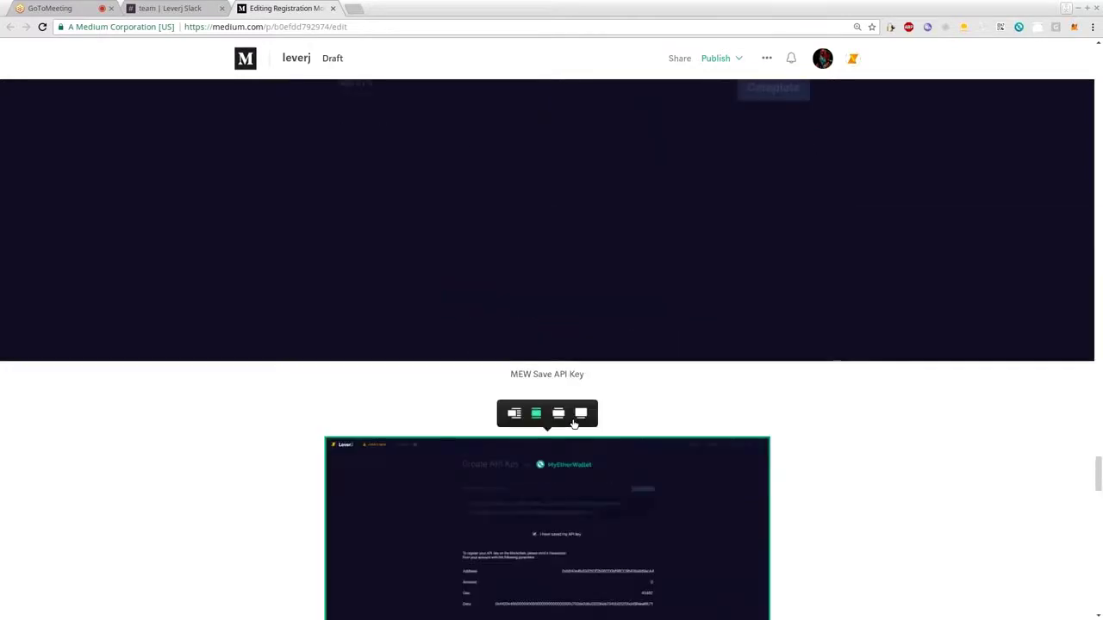
{"action": "left_click", "coordinate": [580, 415]}
Examine the Address, Amount, Gas and Data transaction parameters and the Complete button in the enlarged "MEW Copy and send API to blockchain" mockup
{"action": "scroll", "coordinate": [492, 312], "scroll_direction": "down", "scroll_amount": 6}
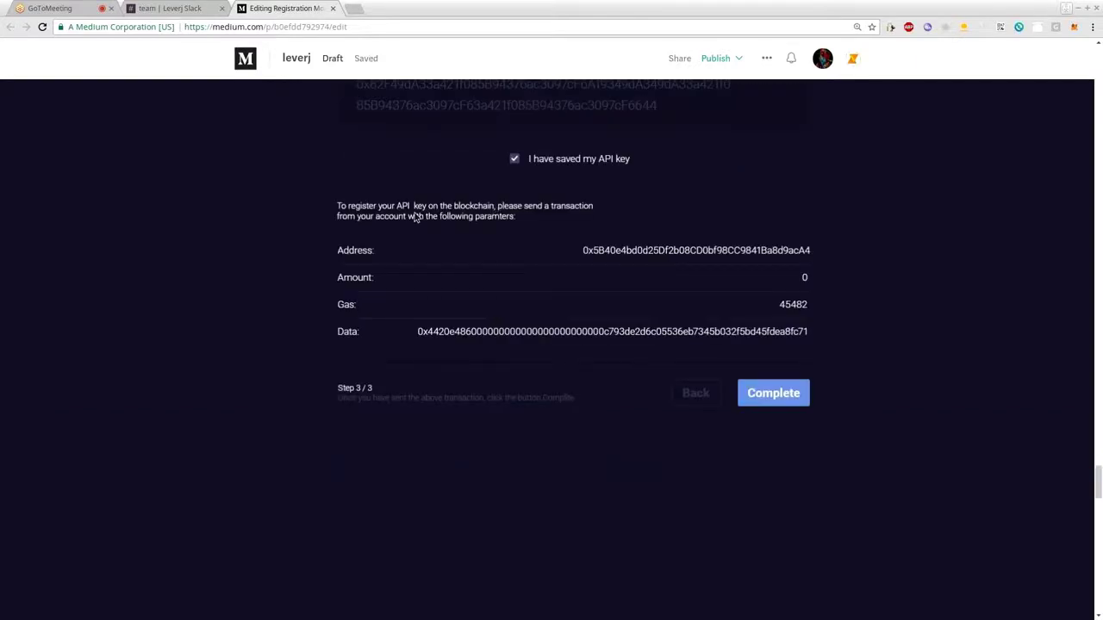
{"action": "scroll", "coordinate": [414, 217], "scroll_direction": "up", "scroll_amount": 1}
{"action": "scroll", "coordinate": [414, 218], "scroll_direction": "up", "scroll_amount": 1}
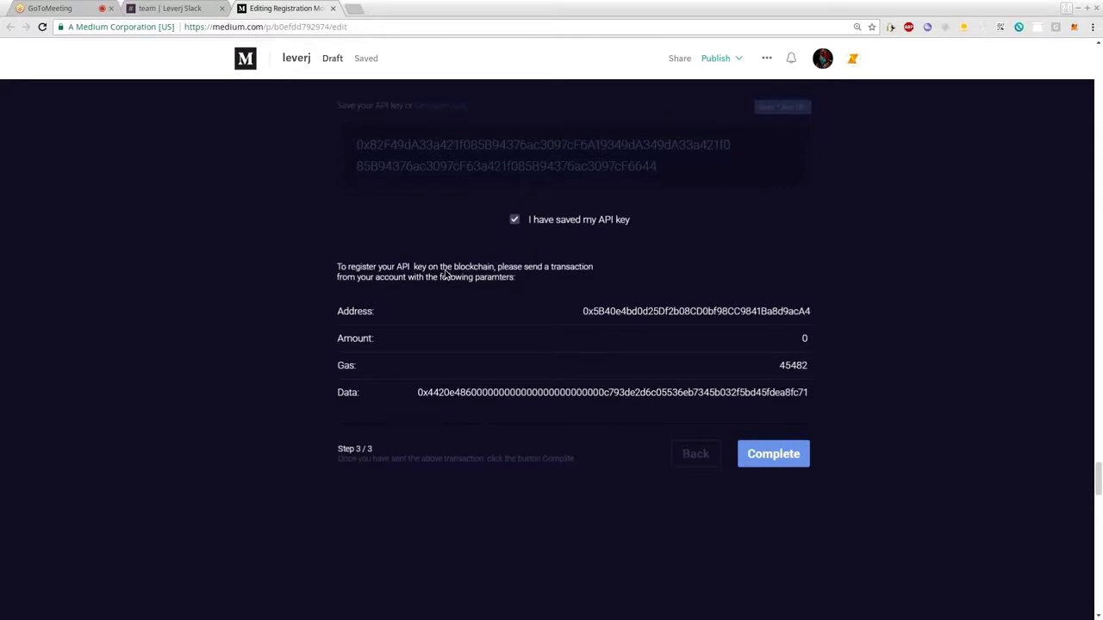
{"action": "scroll", "coordinate": [445, 274], "scroll_direction": "down", "scroll_amount": 1}
{"action": "scroll", "coordinate": [426, 212], "scroll_direction": "up", "scroll_amount": 3}
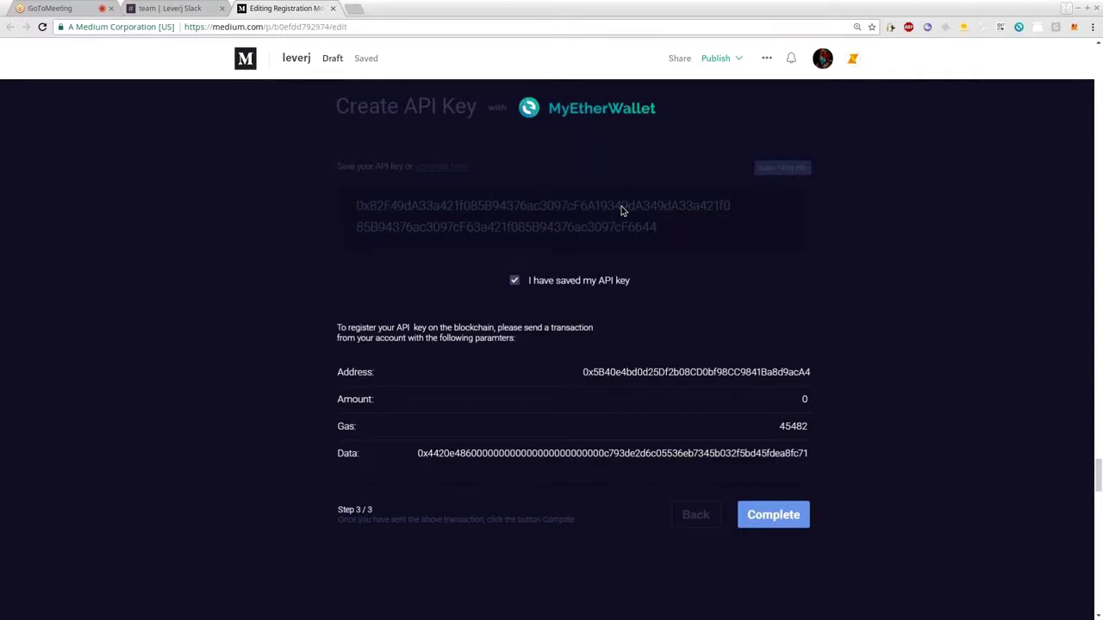
{"action": "scroll", "coordinate": [623, 210], "scroll_direction": "down", "scroll_amount": 2}
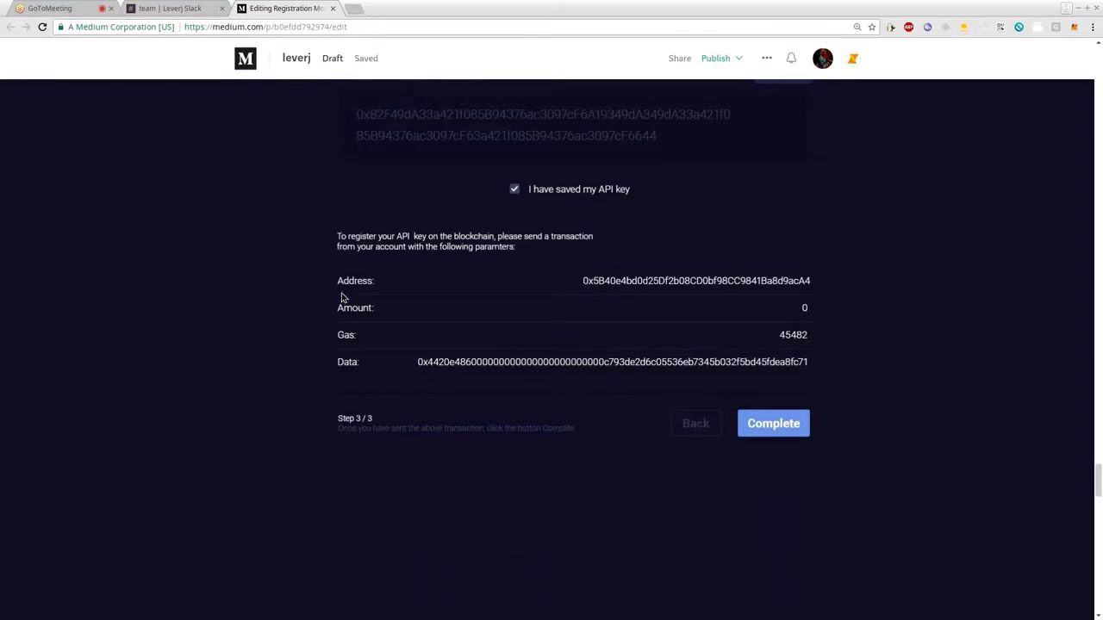
{"action": "scroll", "coordinate": [341, 297], "scroll_direction": "up", "scroll_amount": 3}
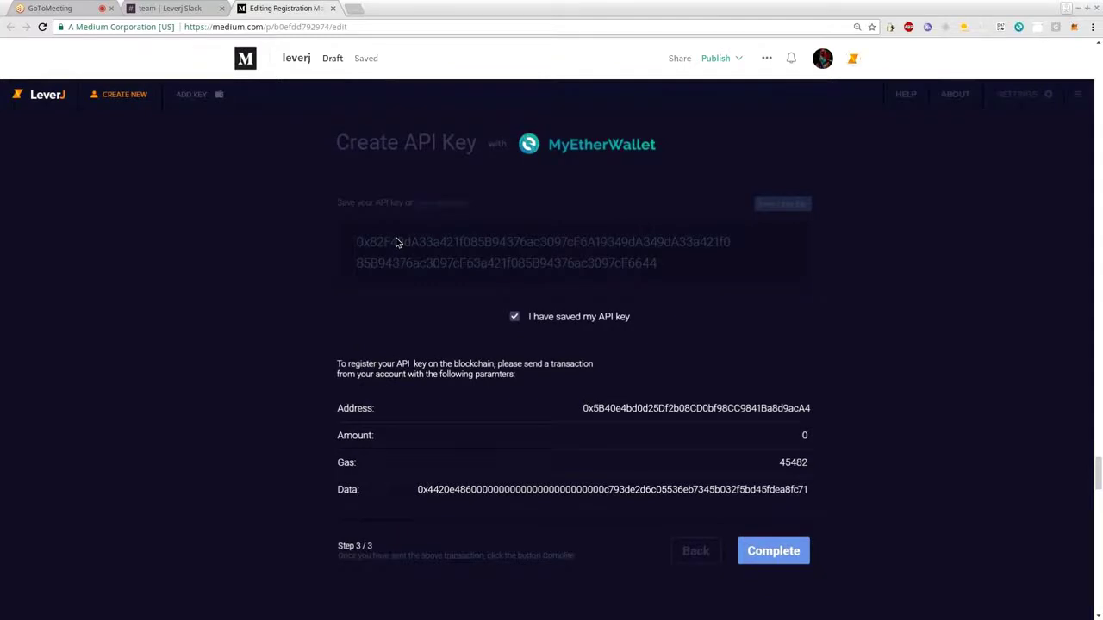
{"action": "scroll", "coordinate": [459, 348], "scroll_direction": "down", "scroll_amount": 3}
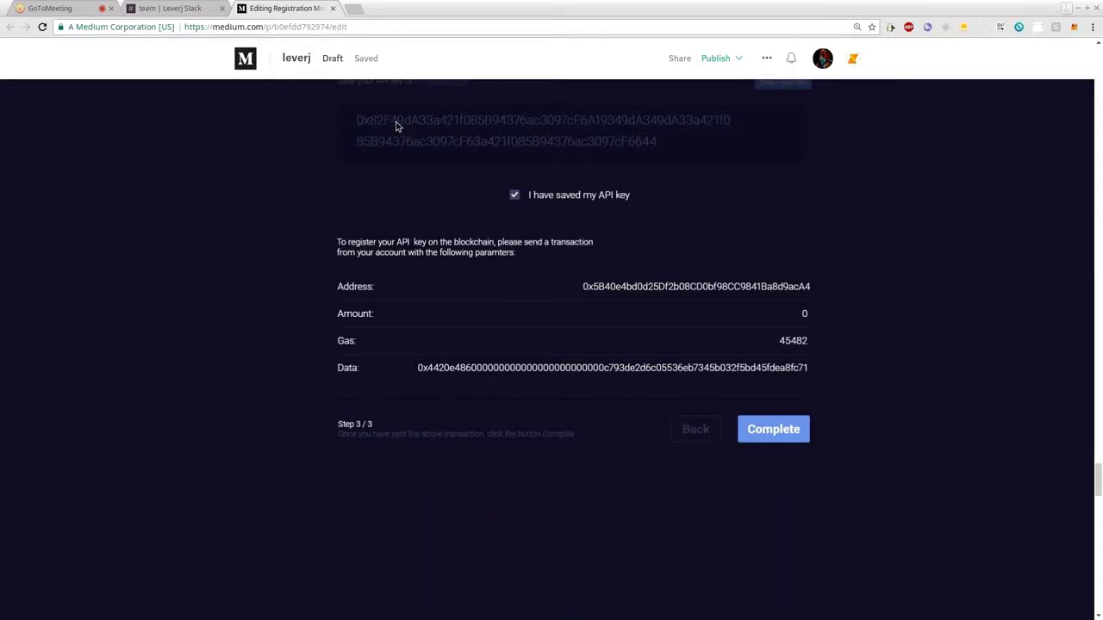
{"action": "scroll", "coordinate": [485, 215], "scroll_direction": "up", "scroll_amount": 1}
{"action": "scroll", "coordinate": [527, 179], "scroll_direction": "down", "scroll_amount": 3}
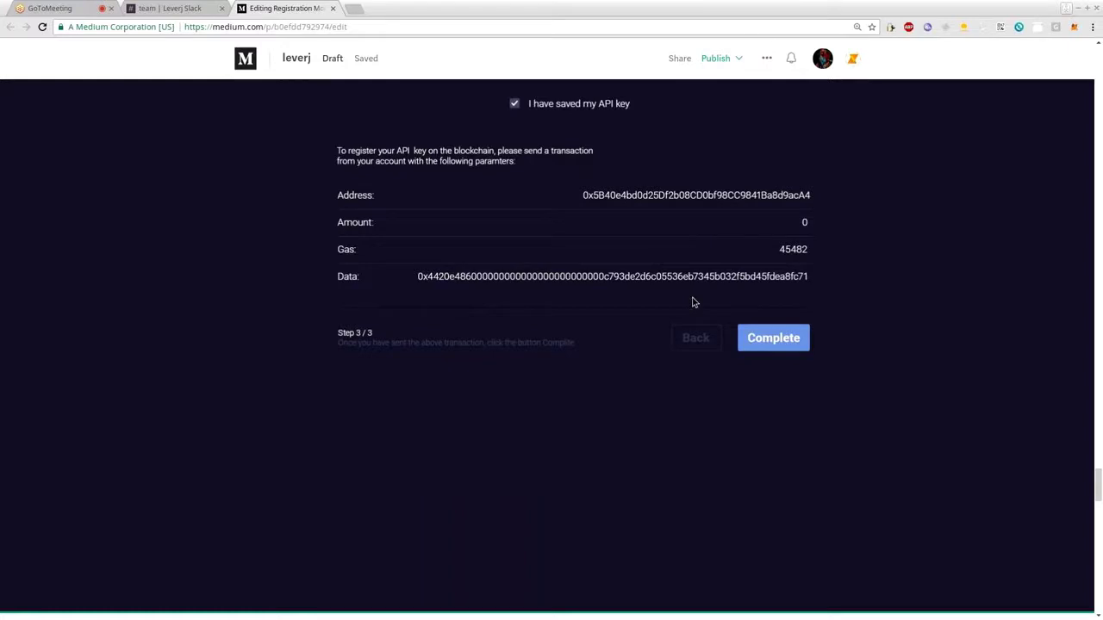
{"action": "scroll", "coordinate": [697, 308], "scroll_direction": "up", "scroll_amount": 2}
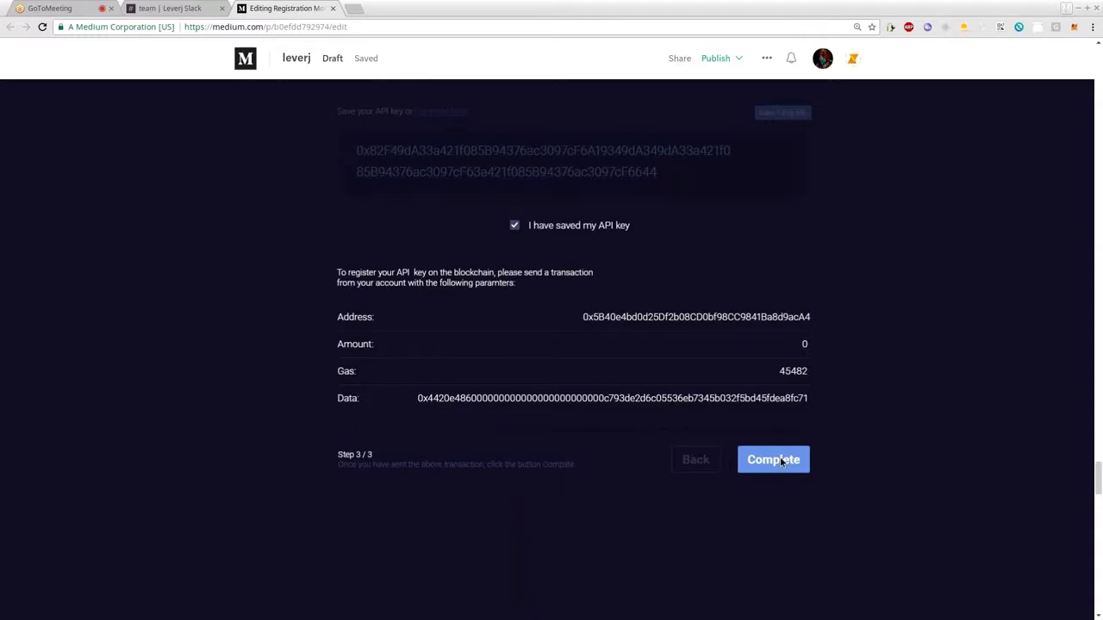
Enlarge the trading screen mockup captioned "MEW waiting Blockchain Confirmation" to full-screen width
{"action": "scroll", "coordinate": [782, 461], "scroll_direction": "down", "scroll_amount": 3}
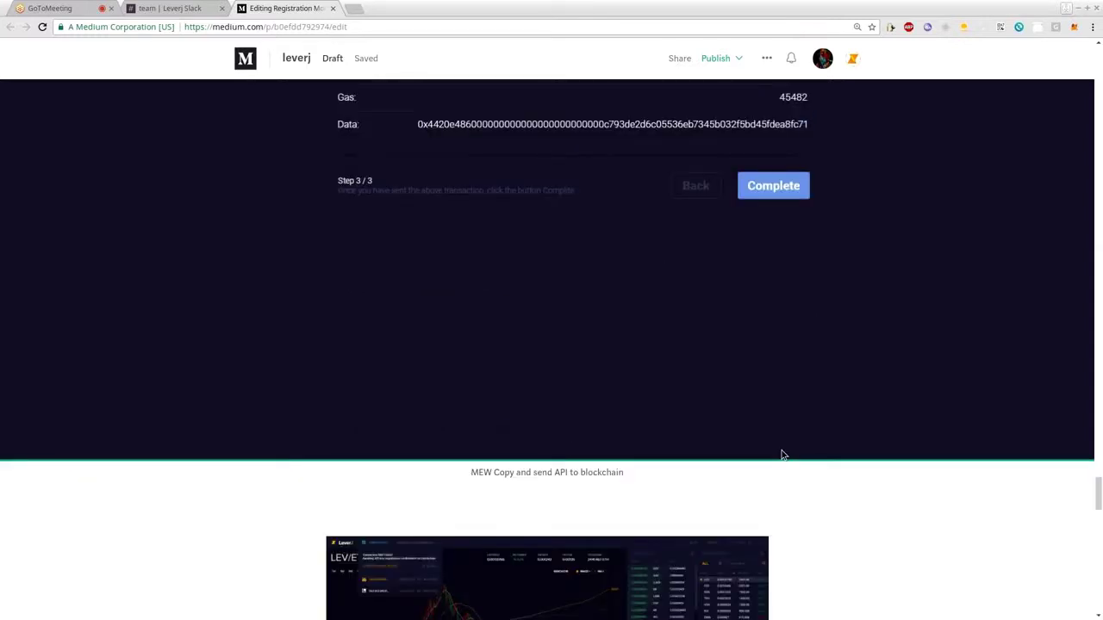
{"action": "scroll", "coordinate": [783, 455], "scroll_direction": "down", "scroll_amount": 4}
{"action": "left_click", "coordinate": [537, 318]}
{"action": "scroll", "coordinate": [552, 345], "scroll_direction": "up", "scroll_amount": 1}
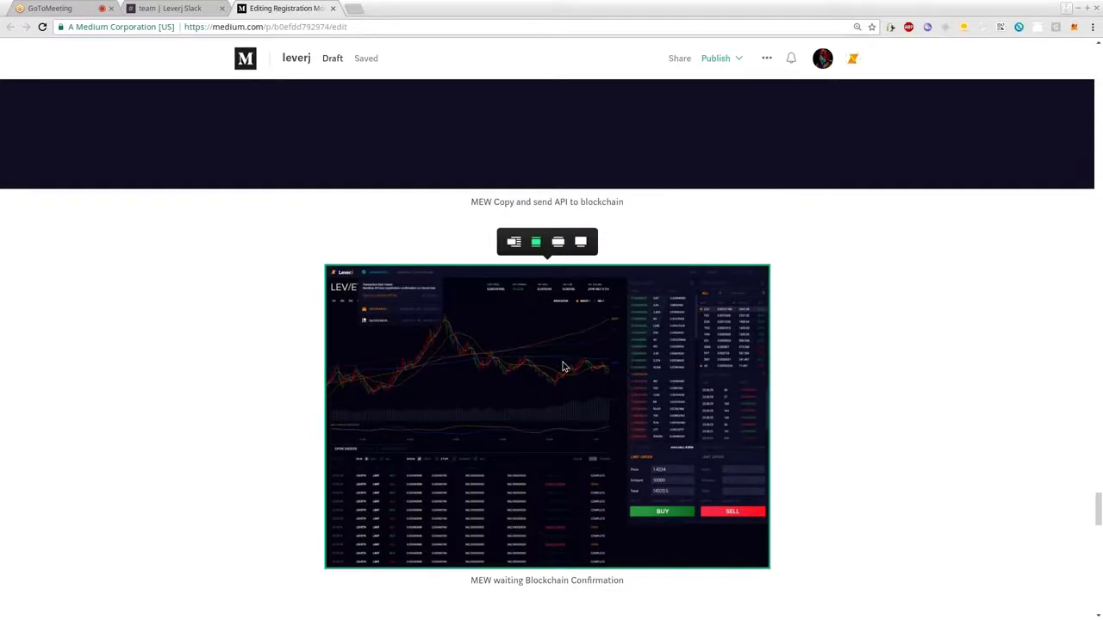
{"action": "left_click", "coordinate": [581, 242]}
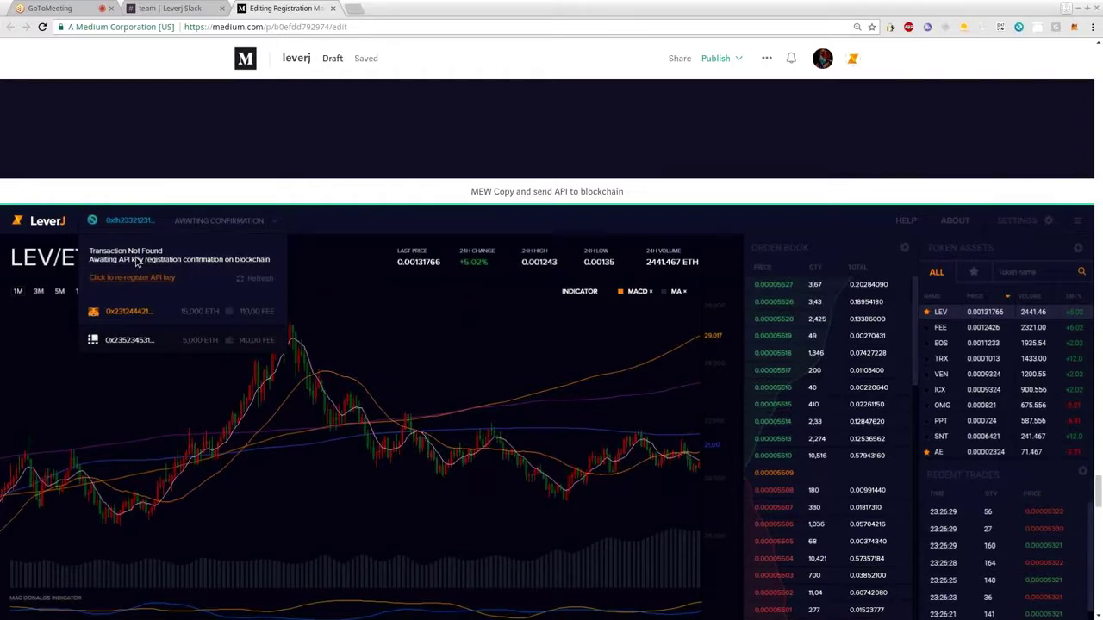
Enlarge the mockup captioned "Ledger initial selection" under the Ledger heading to full-screen width
{"action": "scroll", "coordinate": [135, 263], "scroll_direction": "down", "scroll_amount": 3}
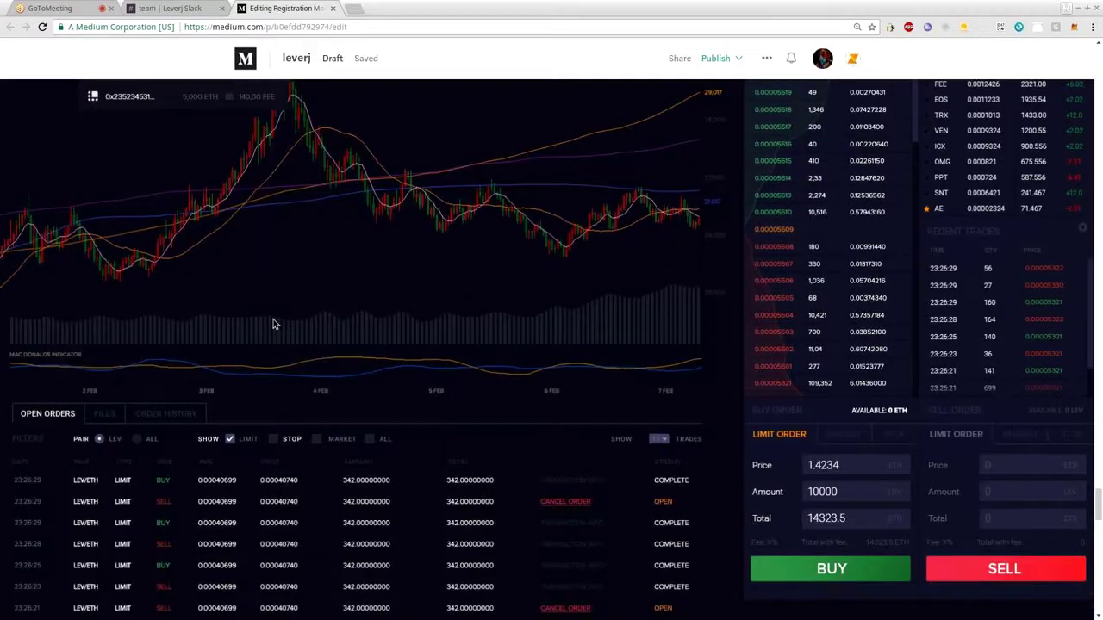
{"action": "scroll", "coordinate": [273, 324], "scroll_direction": "down", "scroll_amount": 8}
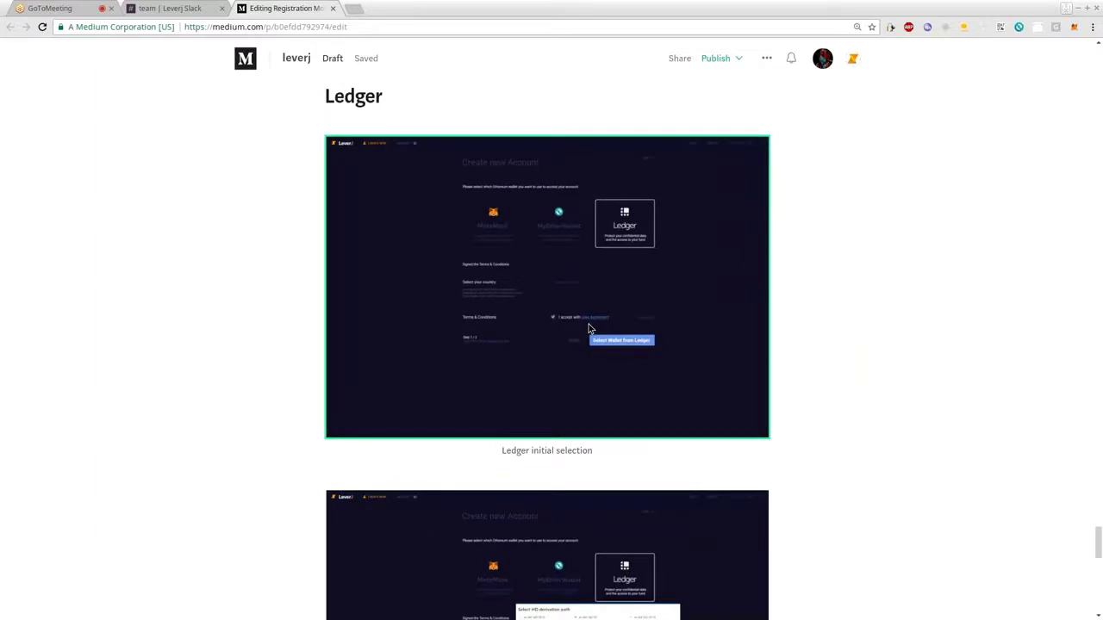
{"action": "scroll", "coordinate": [590, 328], "scroll_direction": "up", "scroll_amount": 4}
{"action": "left_click", "coordinate": [582, 415]}
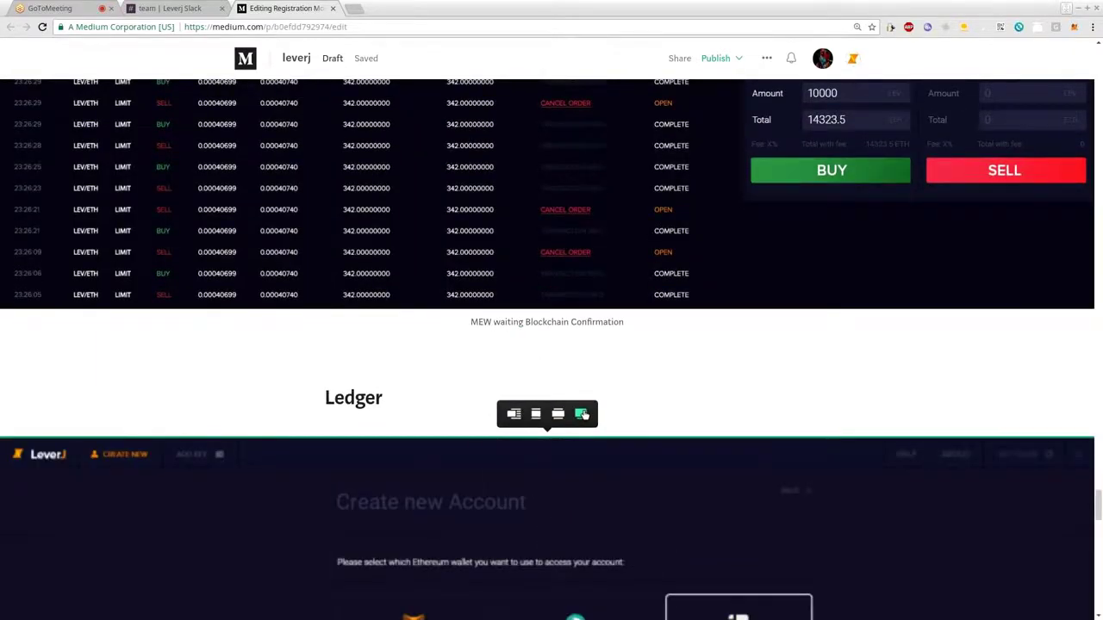
Examine the Ledger wallet option, country selection, terms acceptance and Select Wallet from Ledger button in the enlarged "Ledger initial selection" mockup
{"action": "scroll", "coordinate": [444, 343], "scroll_direction": "down", "scroll_amount": 2}
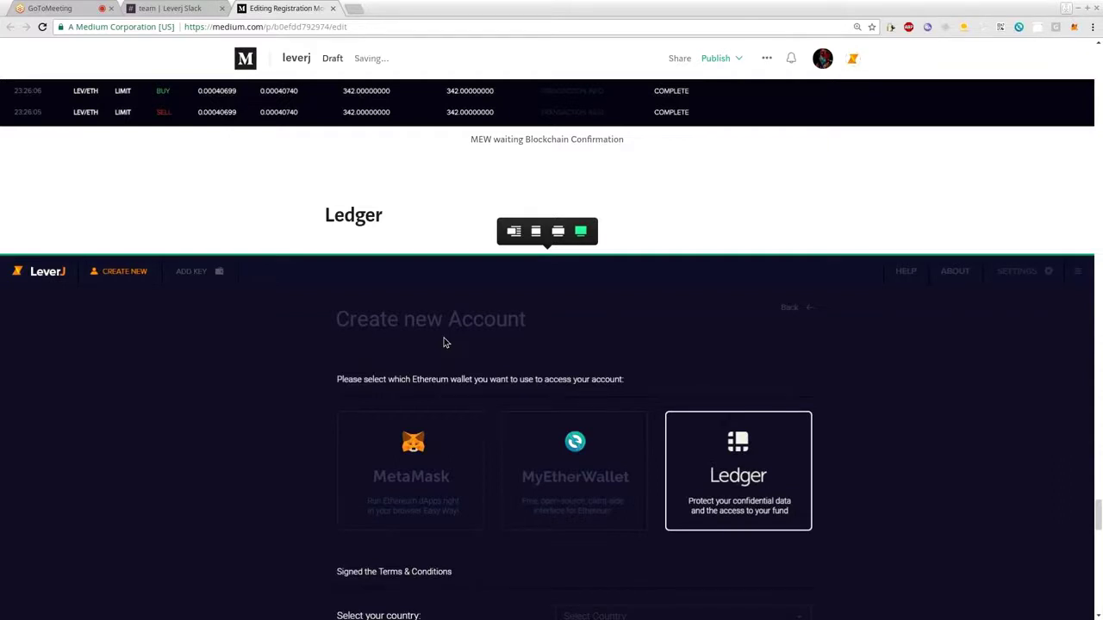
{"action": "scroll", "coordinate": [445, 342], "scroll_direction": "down", "scroll_amount": 3}
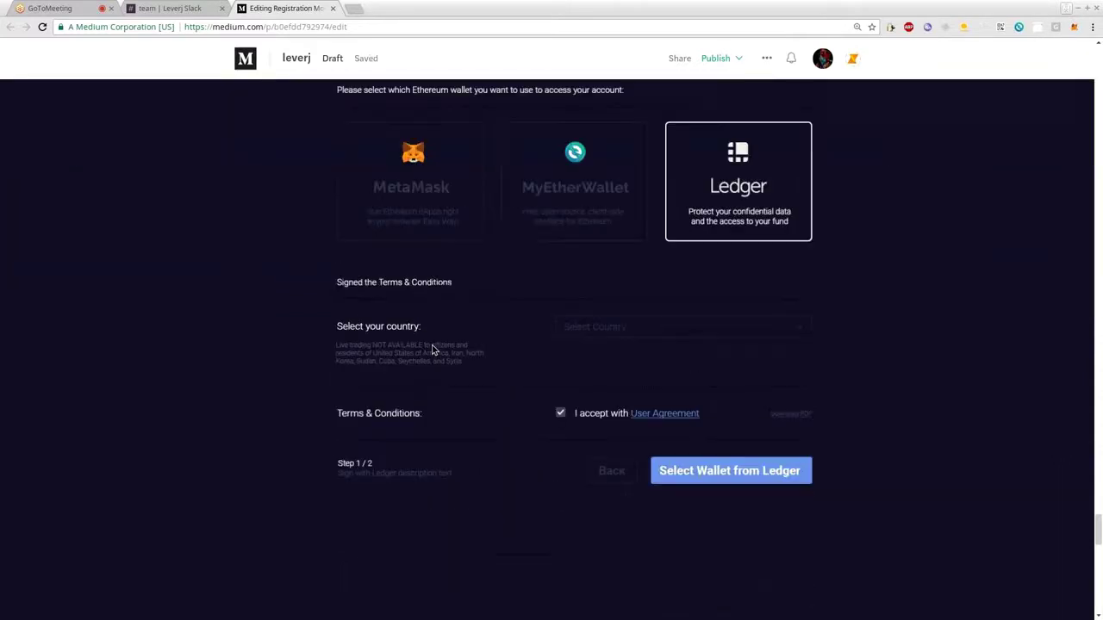
{"action": "scroll", "coordinate": [727, 251], "scroll_direction": "up", "scroll_amount": 1}
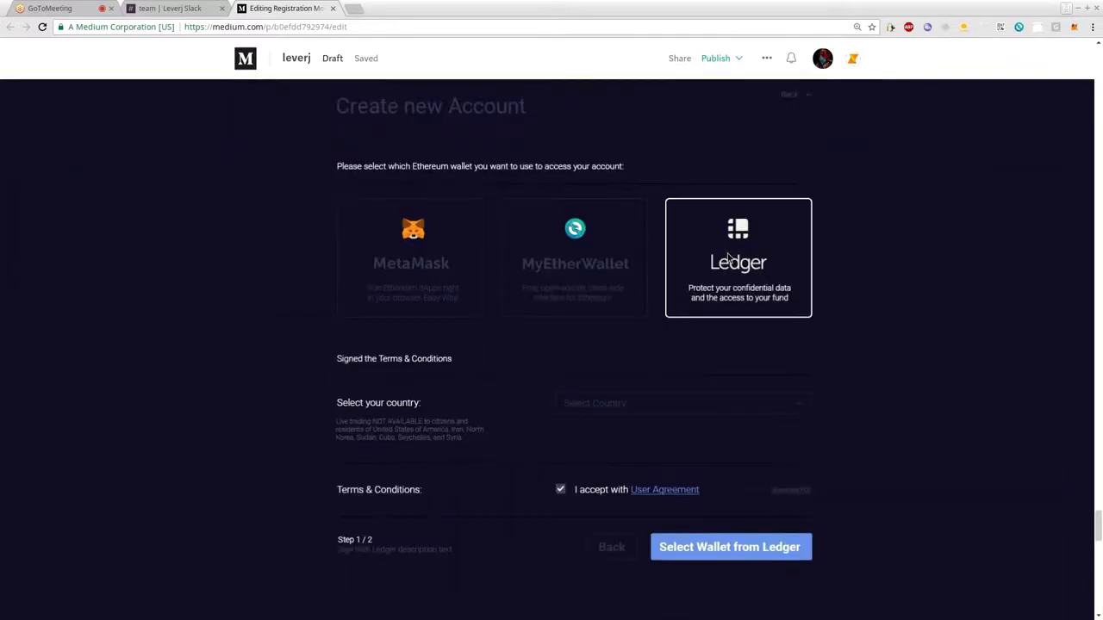
{"action": "scroll", "coordinate": [728, 257], "scroll_direction": "down", "scroll_amount": 1}
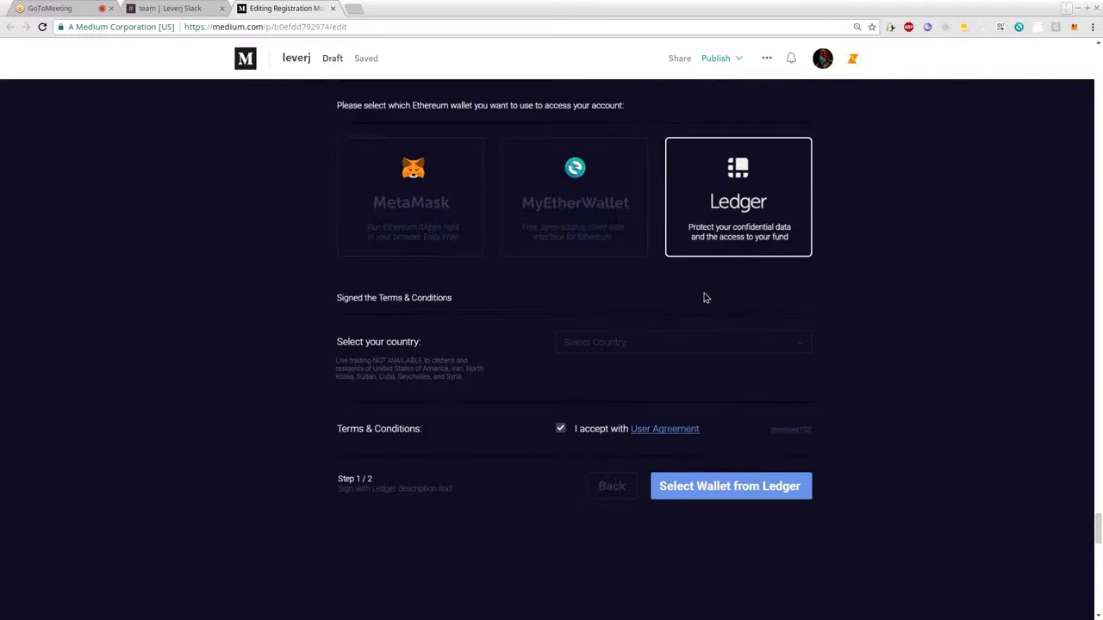
{"action": "scroll", "coordinate": [704, 297], "scroll_direction": "down", "scroll_amount": 1}
{"action": "scroll", "coordinate": [705, 299], "scroll_direction": "up", "scroll_amount": 1}
{"action": "scroll", "coordinate": [739, 223], "scroll_direction": "down", "scroll_amount": 3}
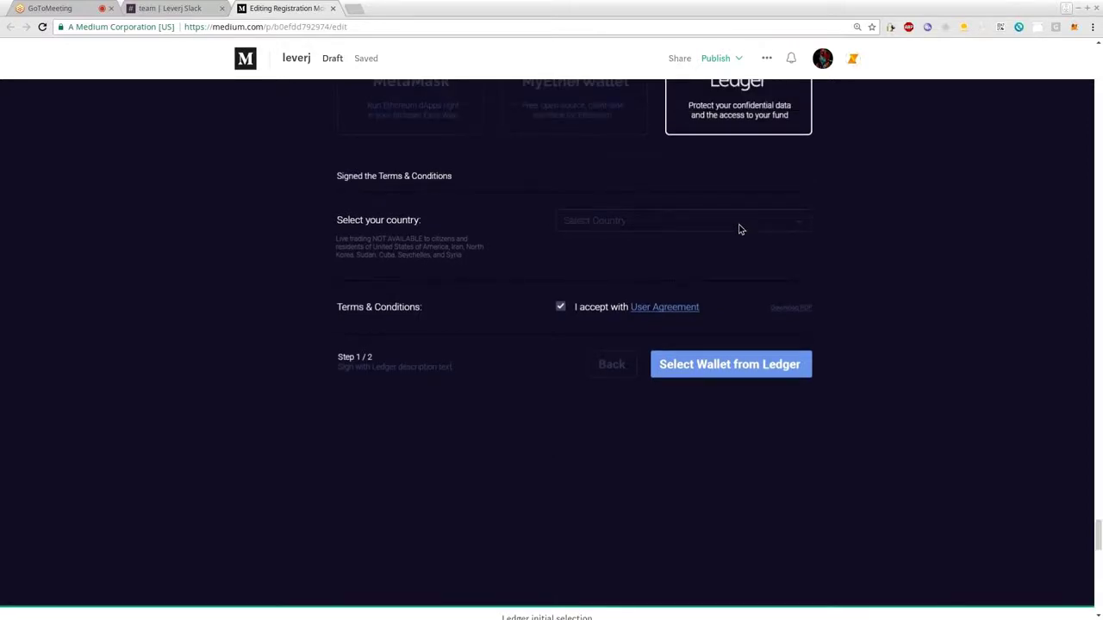
{"action": "scroll", "coordinate": [739, 229], "scroll_direction": "up", "scroll_amount": 5}
Enlarge the Ledger mockup with the "Select HD derivation path" dialog to full-screen width
{"action": "scroll", "coordinate": [739, 299], "scroll_direction": "down", "scroll_amount": 10}
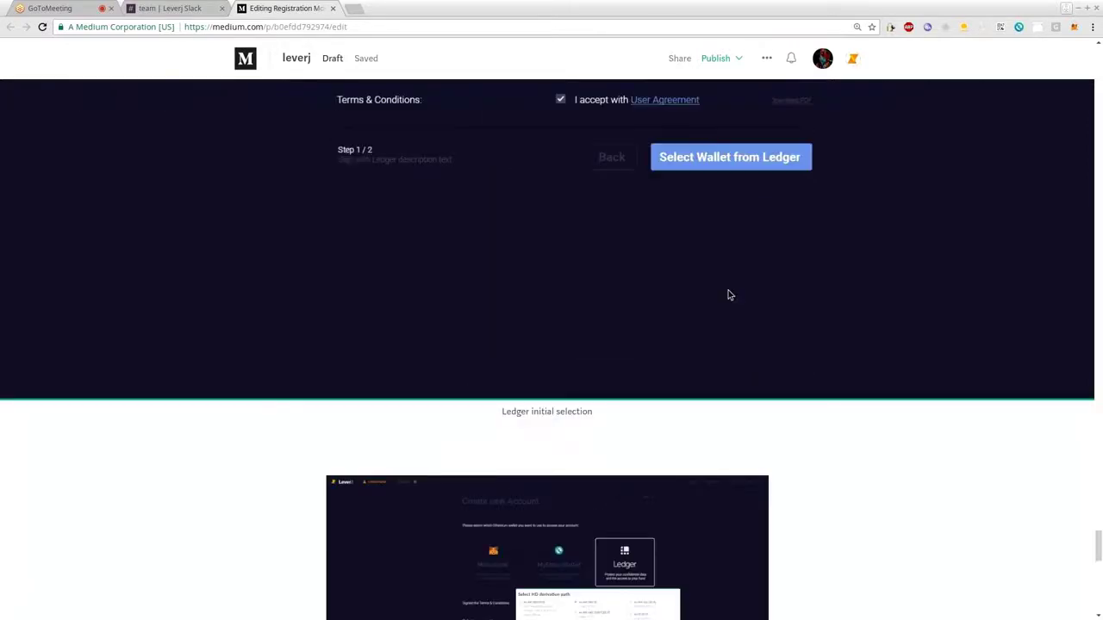
{"action": "scroll", "coordinate": [729, 295], "scroll_direction": "down", "scroll_amount": 4}
{"action": "scroll", "coordinate": [631, 422], "scroll_direction": "up", "scroll_amount": 8}
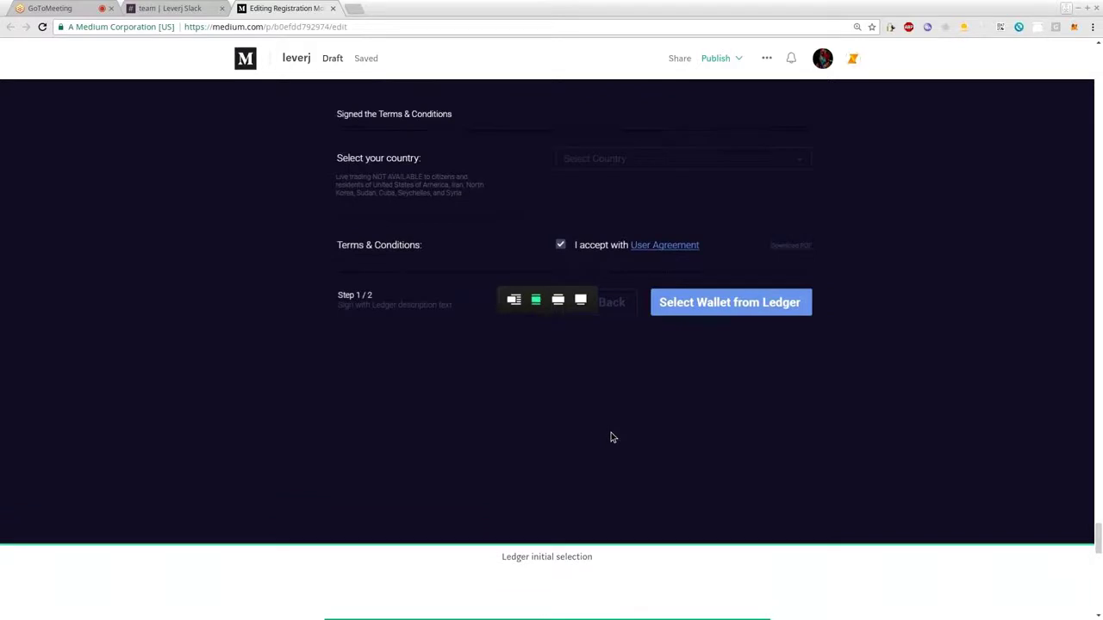
{"action": "scroll", "coordinate": [611, 438], "scroll_direction": "down", "scroll_amount": 4}
{"action": "left_click", "coordinate": [585, 441]}
{"action": "left_click", "coordinate": [581, 414]}
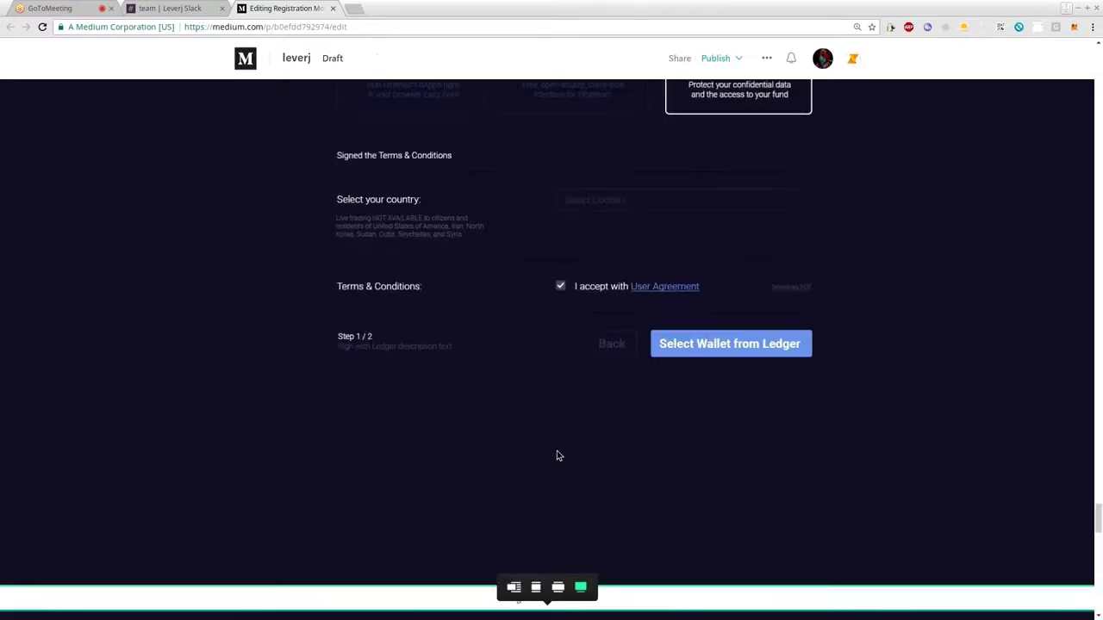
Examine the HD derivation paths, the wallet address list and the Unlock your Wallet button in the enlarged Ledger mockup
{"action": "scroll", "coordinate": [557, 460], "scroll_direction": "down", "scroll_amount": 2}
{"action": "scroll", "coordinate": [557, 465], "scroll_direction": "down", "scroll_amount": 10}
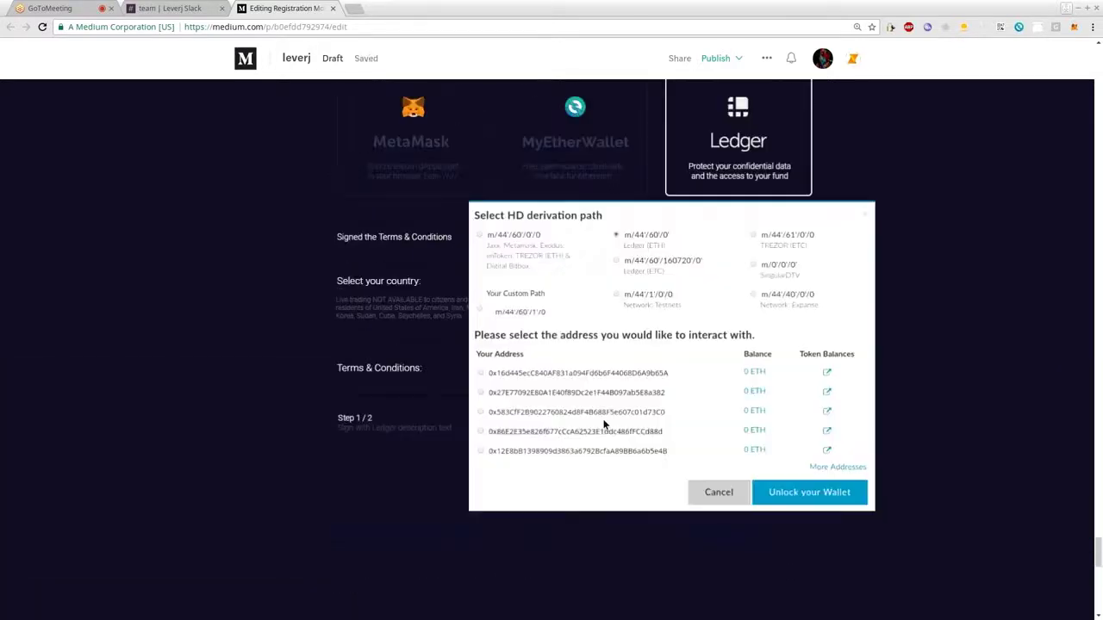
{"action": "scroll", "coordinate": [603, 422], "scroll_direction": "up", "scroll_amount": 2}
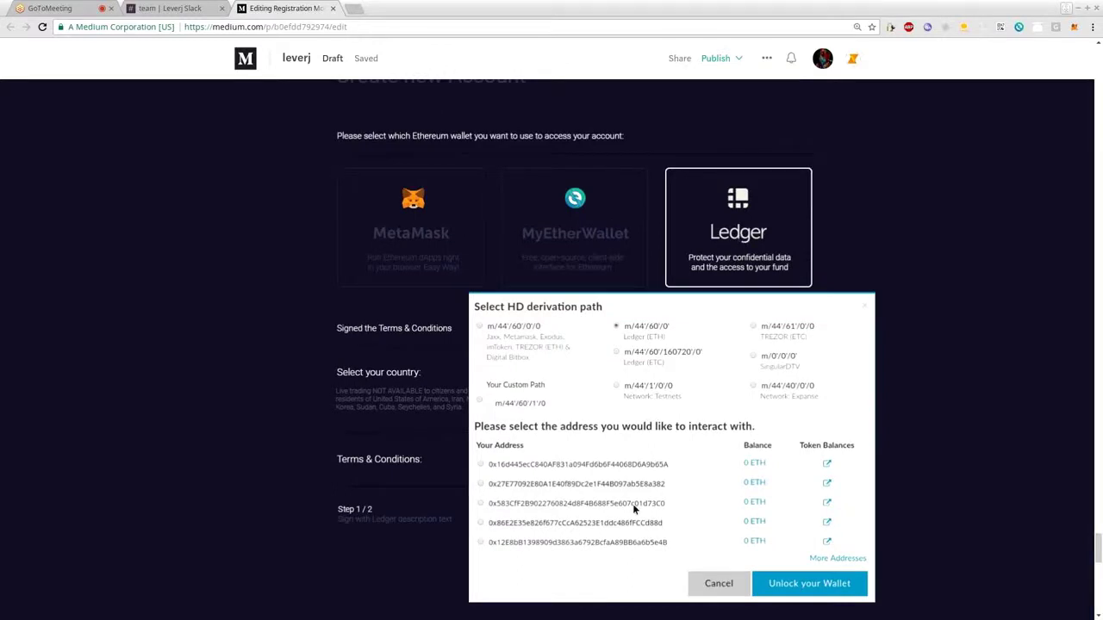
{"action": "scroll", "coordinate": [632, 504], "scroll_direction": "down", "scroll_amount": 1}
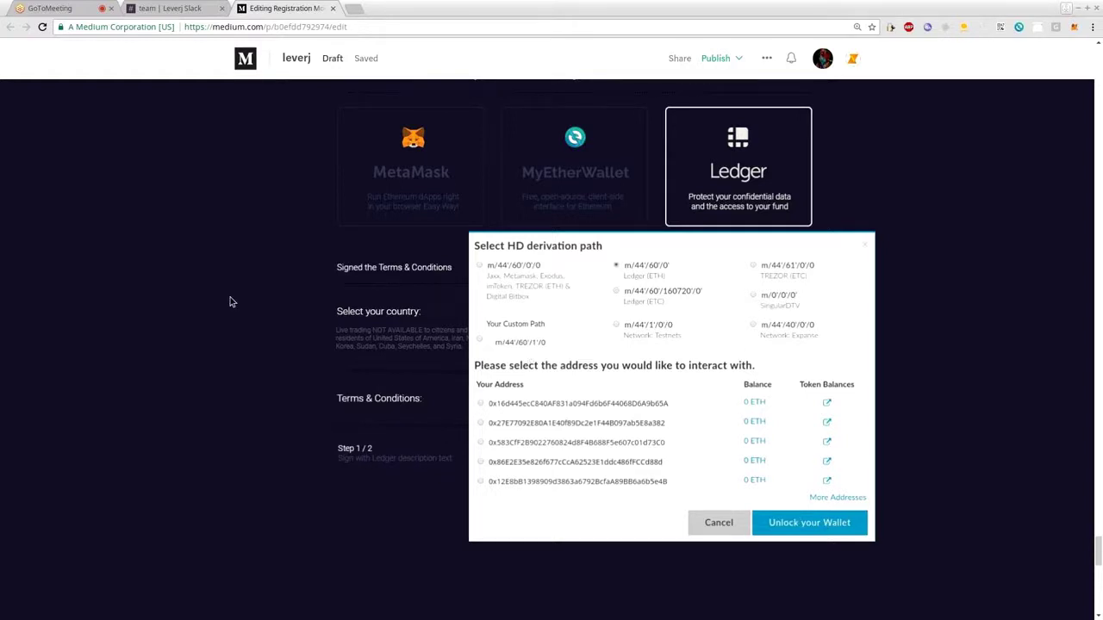
Compare the Select Wallet from Ledger step with the HD derivation path and Unlock your Wallet dialog in the two enlarged Ledger mockups
{"action": "scroll", "coordinate": [329, 379], "scroll_direction": "up", "scroll_amount": 4}
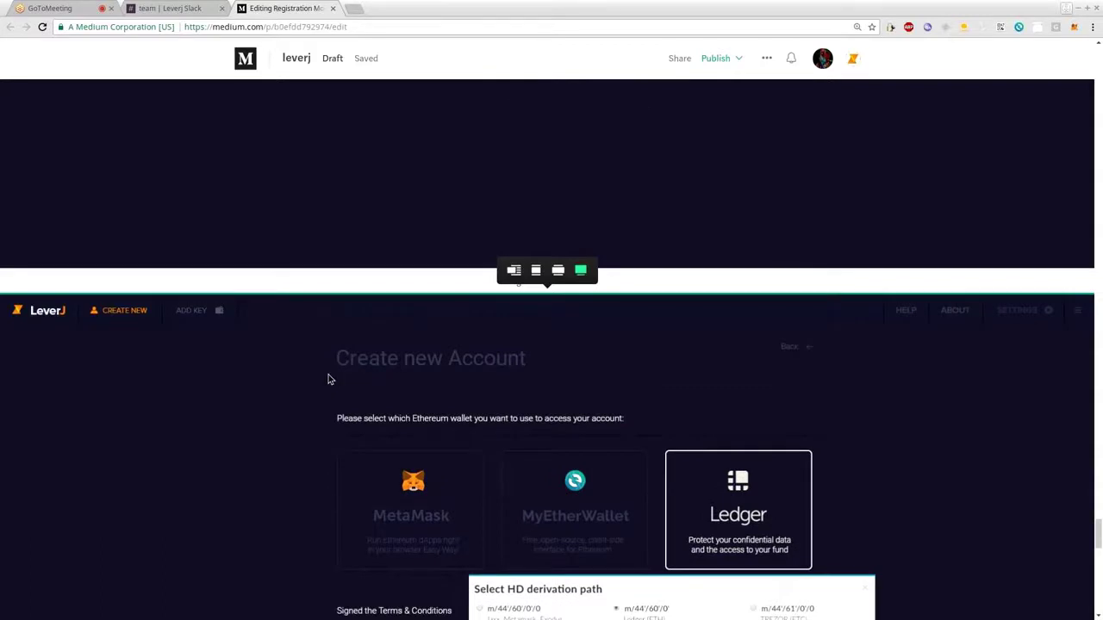
{"action": "scroll", "coordinate": [328, 379], "scroll_direction": "down", "scroll_amount": 4}
{"action": "scroll", "coordinate": [333, 382], "scroll_direction": "up", "scroll_amount": 4}
{"action": "scroll", "coordinate": [330, 384], "scroll_direction": "down", "scroll_amount": 6}
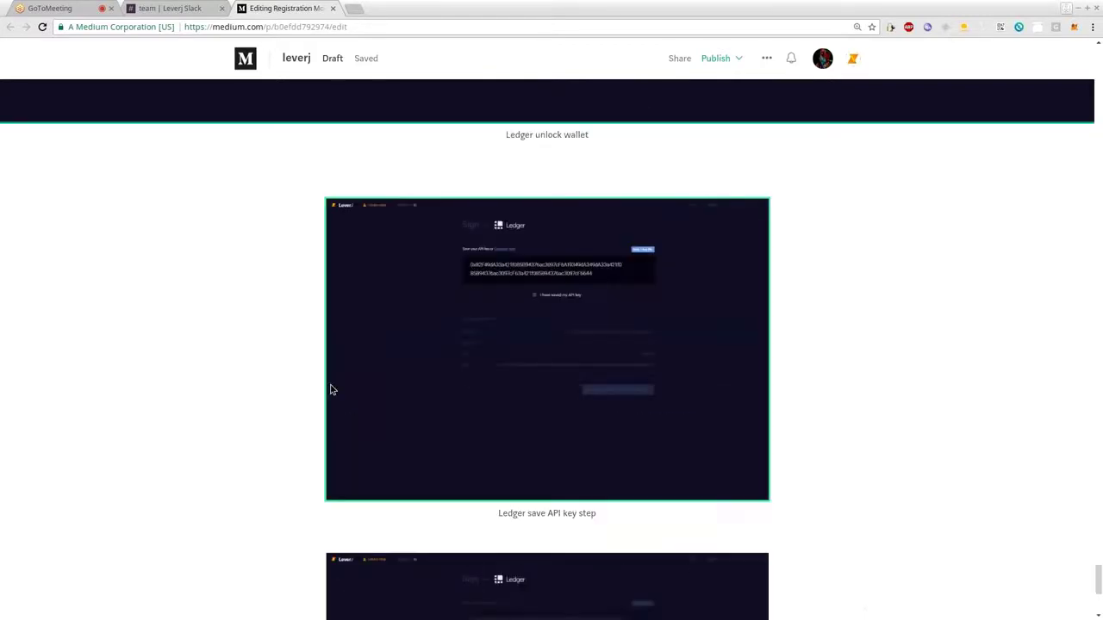
{"action": "scroll", "coordinate": [330, 388], "scroll_direction": "up", "scroll_amount": 6}
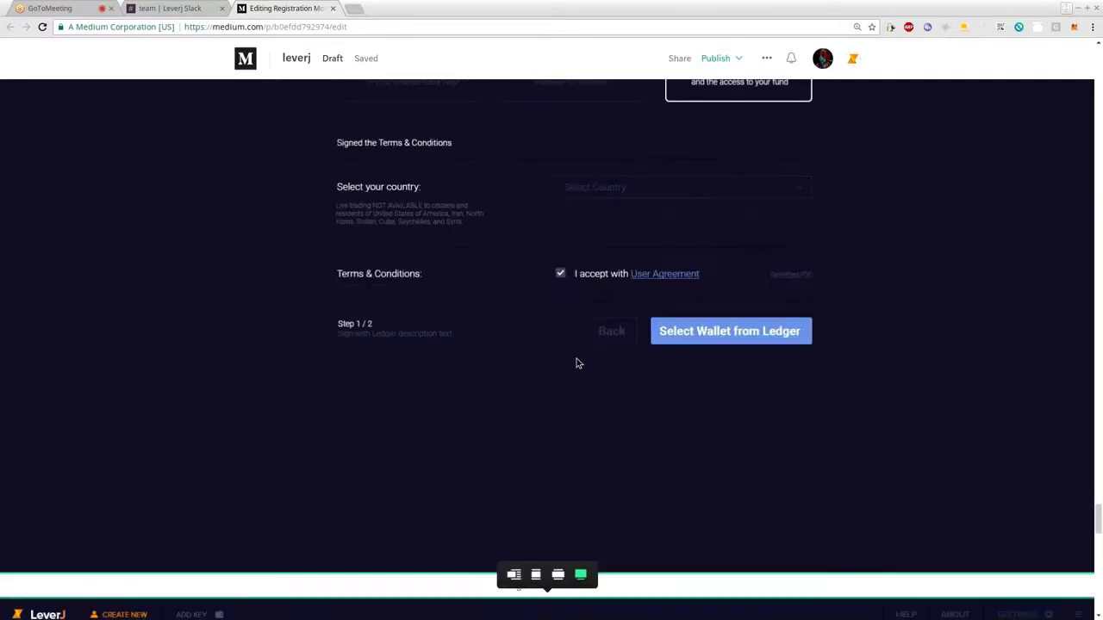
{"action": "scroll", "coordinate": [562, 424], "scroll_direction": "up", "scroll_amount": 3}
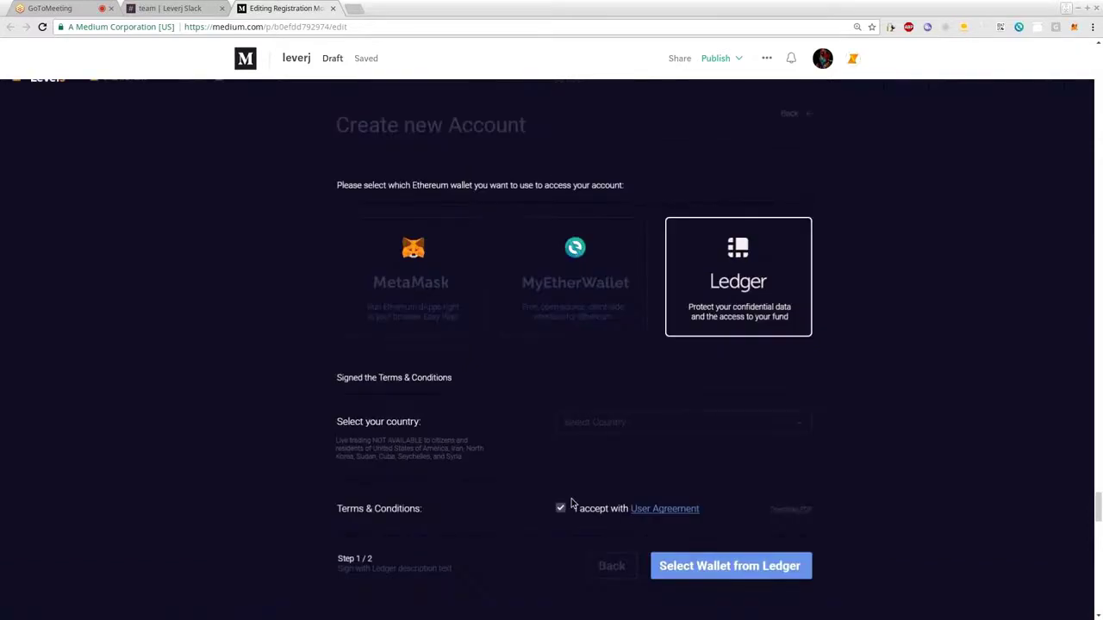
{"action": "scroll", "coordinate": [655, 463], "scroll_direction": "down", "scroll_amount": 2}
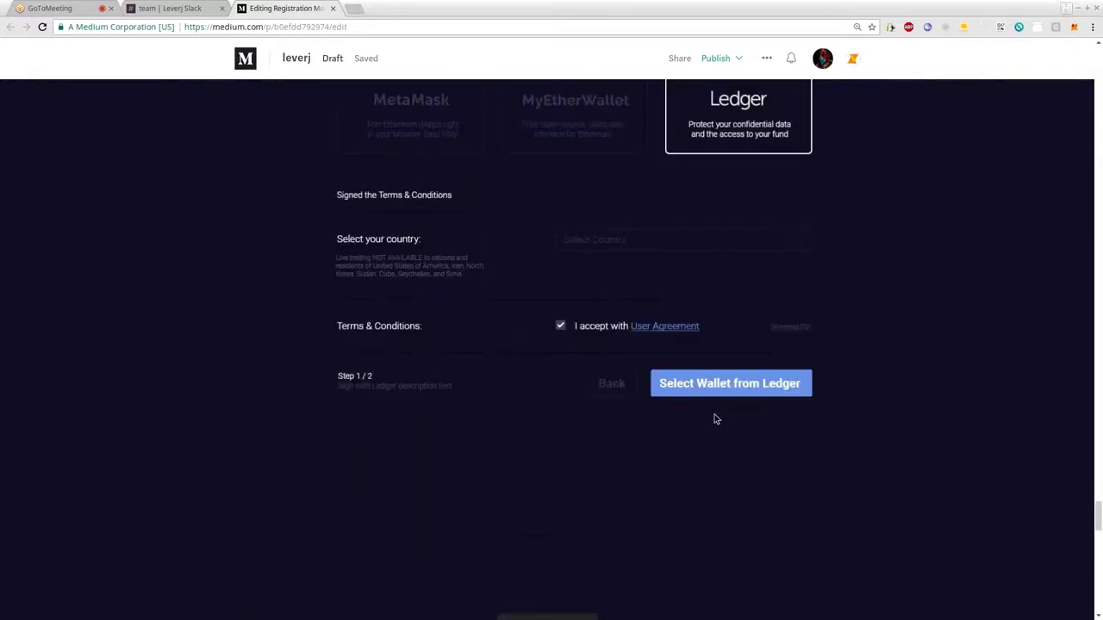
{"action": "left_click", "coordinate": [715, 387]}
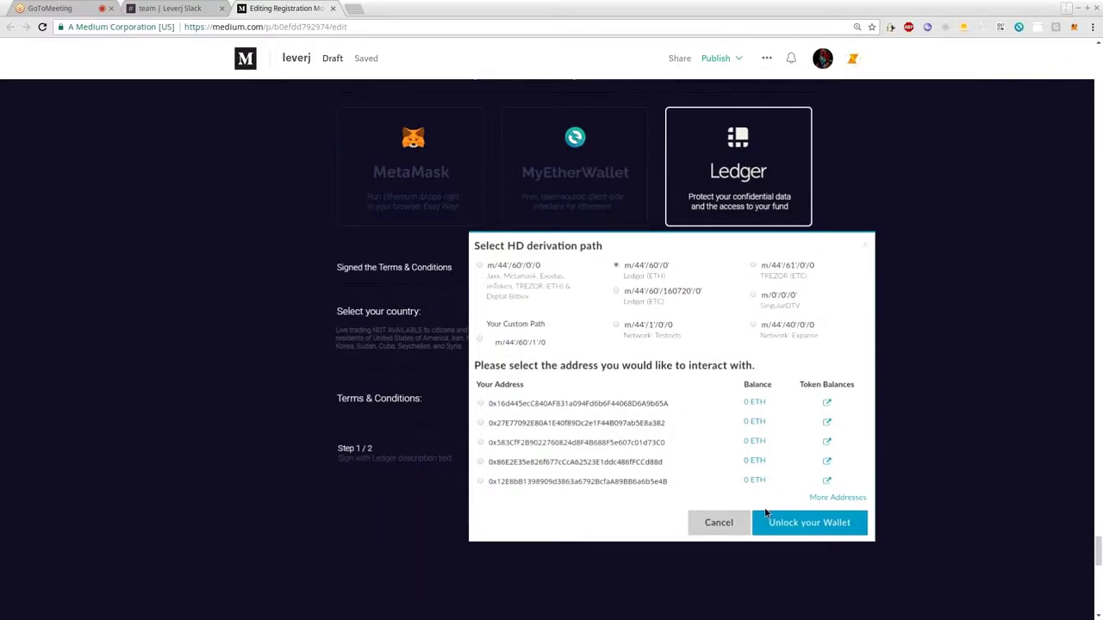
{"action": "scroll", "coordinate": [765, 513], "scroll_direction": "up", "scroll_amount": 2}
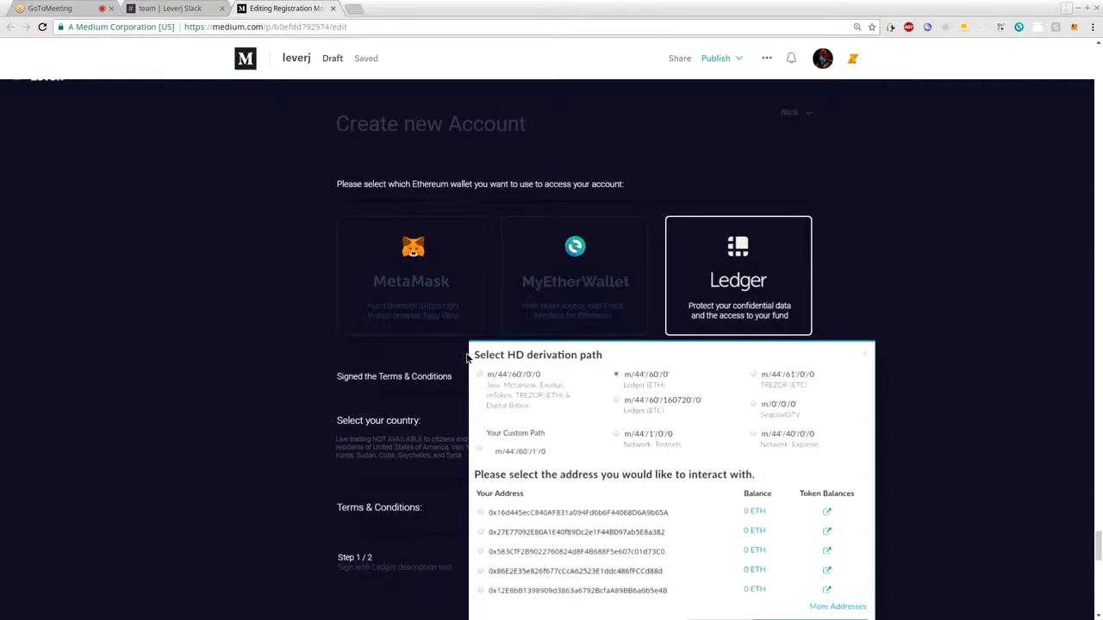
{"action": "left_click", "coordinate": [468, 362]}
{"action": "scroll", "coordinate": [696, 177], "scroll_direction": "up", "scroll_amount": 5}
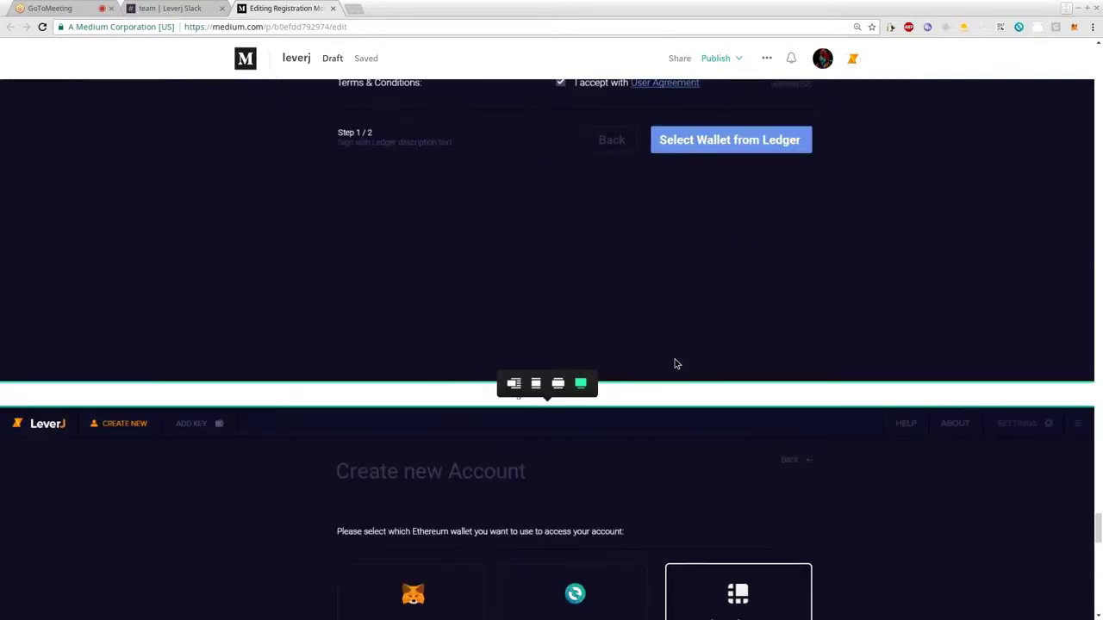
{"action": "scroll", "coordinate": [674, 360], "scroll_direction": "up", "scroll_amount": 2}
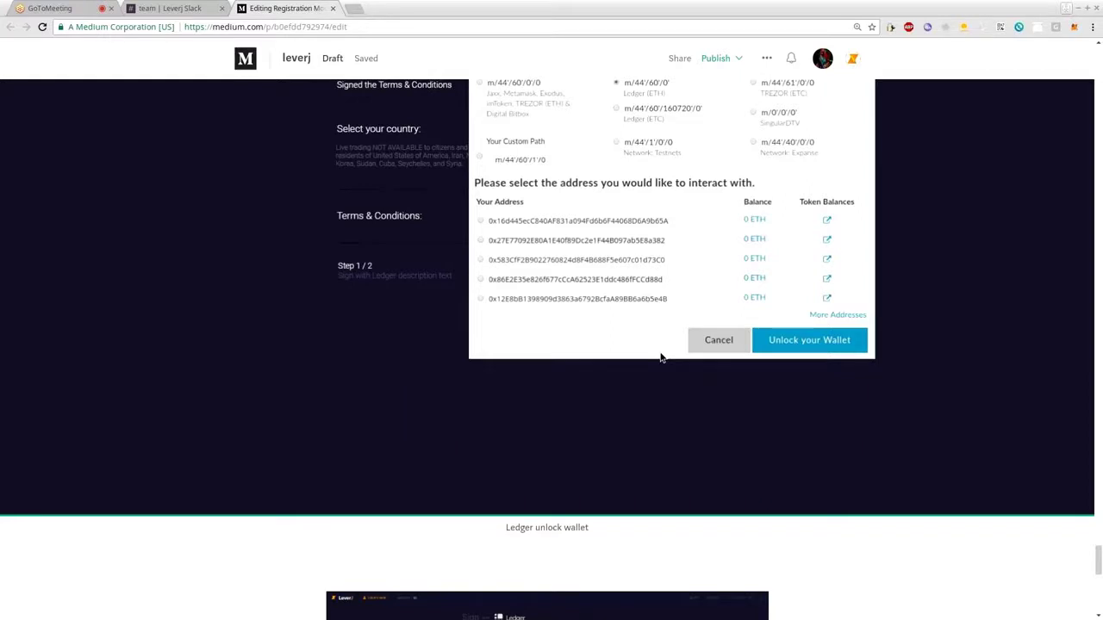
{"action": "scroll", "coordinate": [661, 358], "scroll_direction": "up", "scroll_amount": 5}
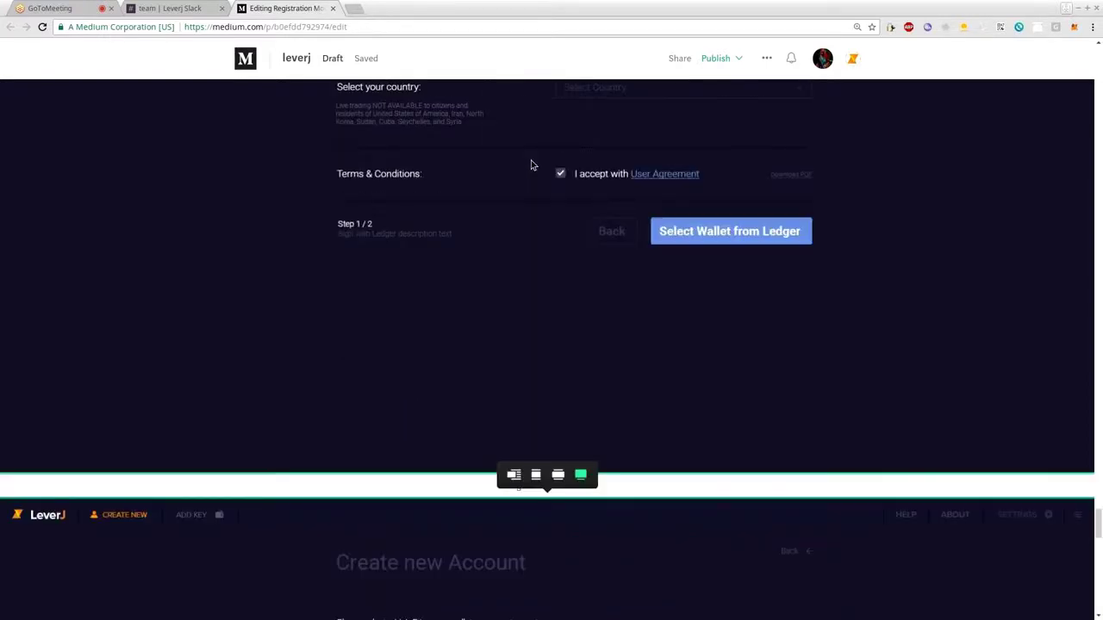
{"action": "scroll", "coordinate": [534, 302], "scroll_direction": "down", "scroll_amount": 1}
{"action": "scroll", "coordinate": [543, 319], "scroll_direction": "down", "scroll_amount": 4}
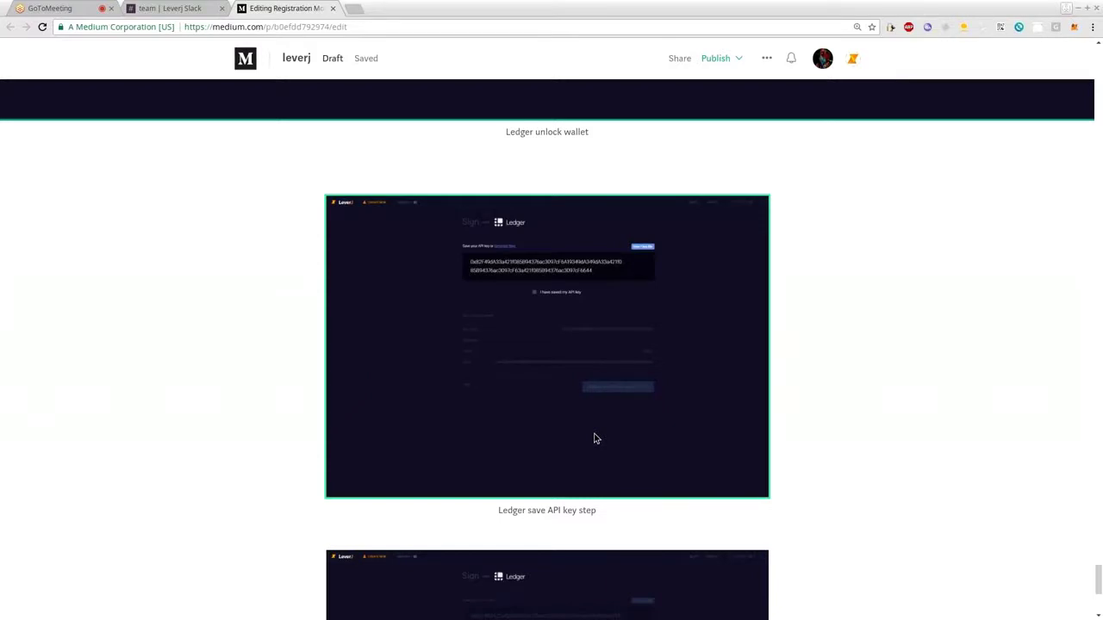
Enlarge the mockup captioned "Ledger save API key step" to full-screen width and view its API key area
{"action": "scroll", "coordinate": [594, 439], "scroll_direction": "down", "scroll_amount": 3}
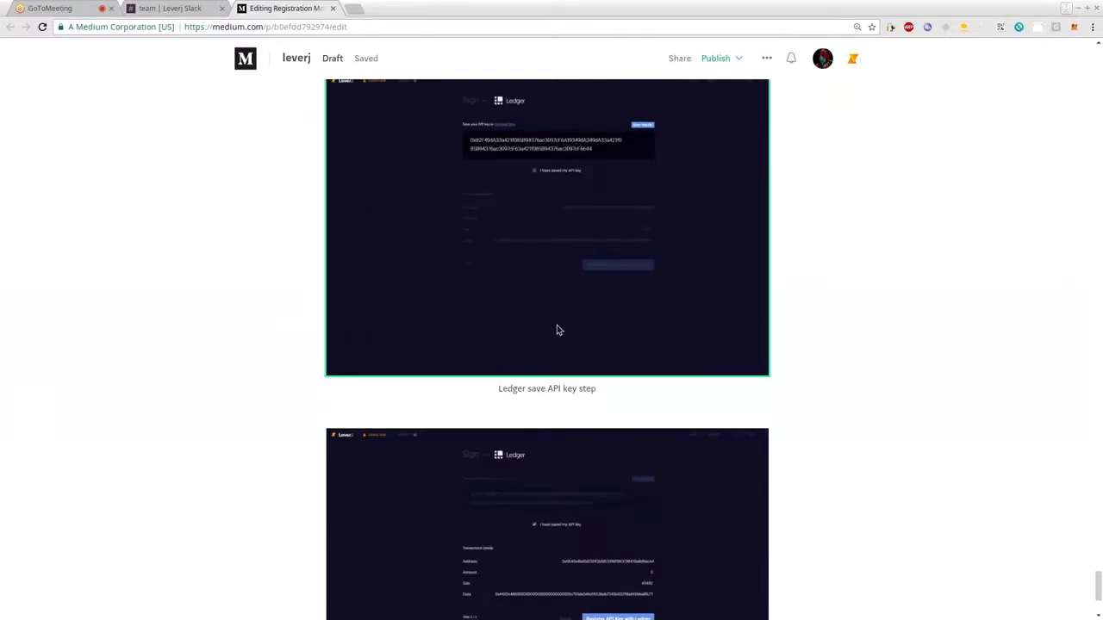
{"action": "scroll", "coordinate": [531, 243], "scroll_direction": "up", "scroll_amount": 1}
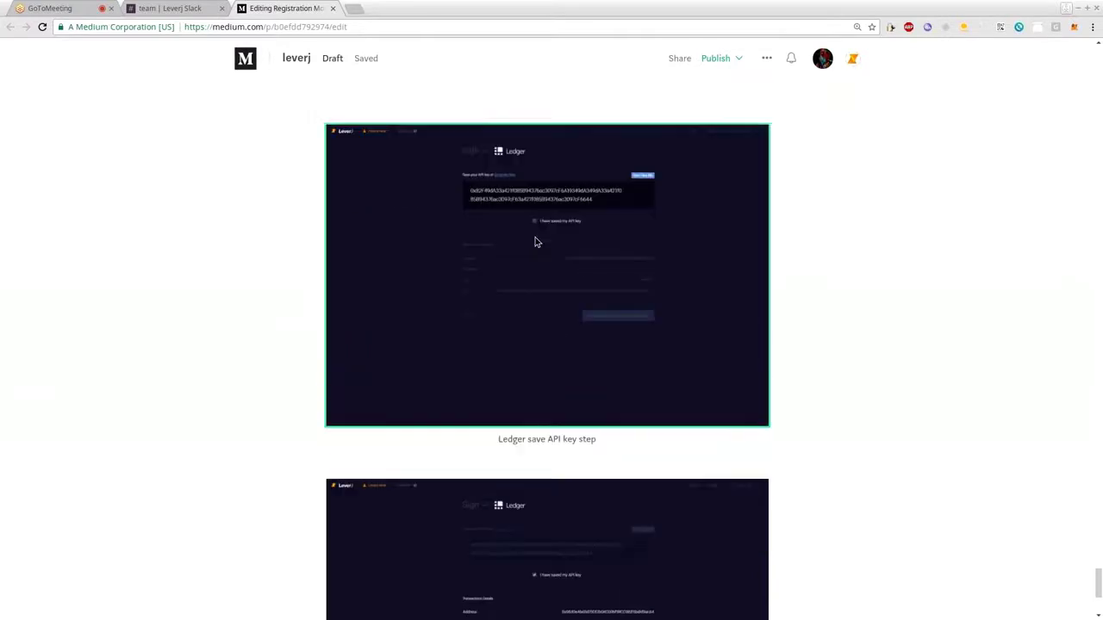
{"action": "scroll", "coordinate": [534, 242], "scroll_direction": "up", "scroll_amount": 5}
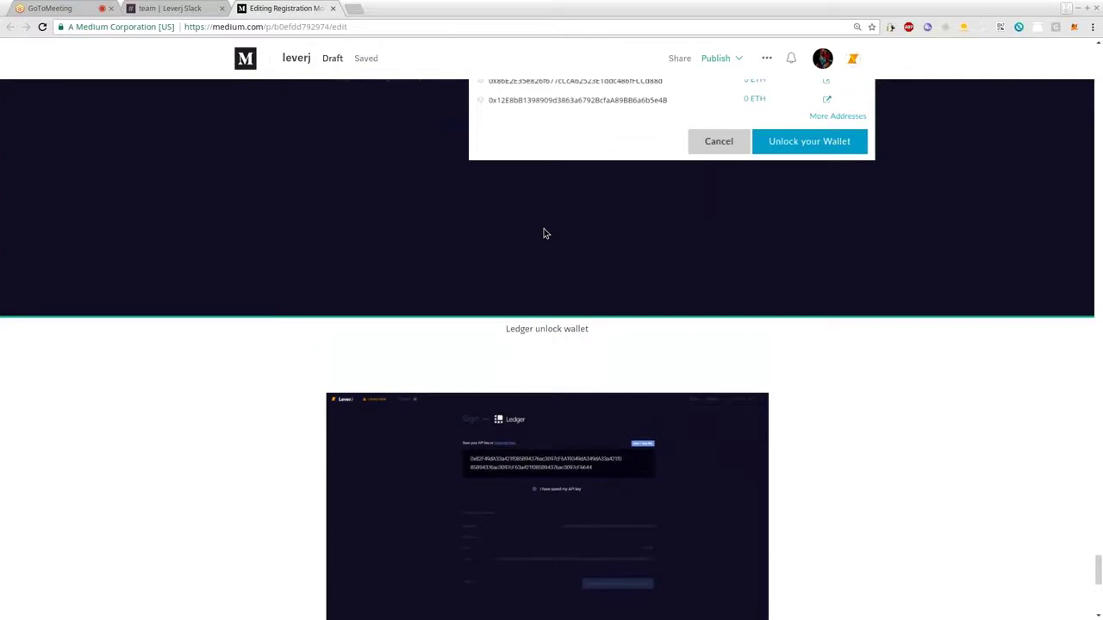
{"action": "scroll", "coordinate": [544, 230], "scroll_direction": "up", "scroll_amount": 2}
{"action": "scroll", "coordinate": [547, 233], "scroll_direction": "down", "scroll_amount": 2}
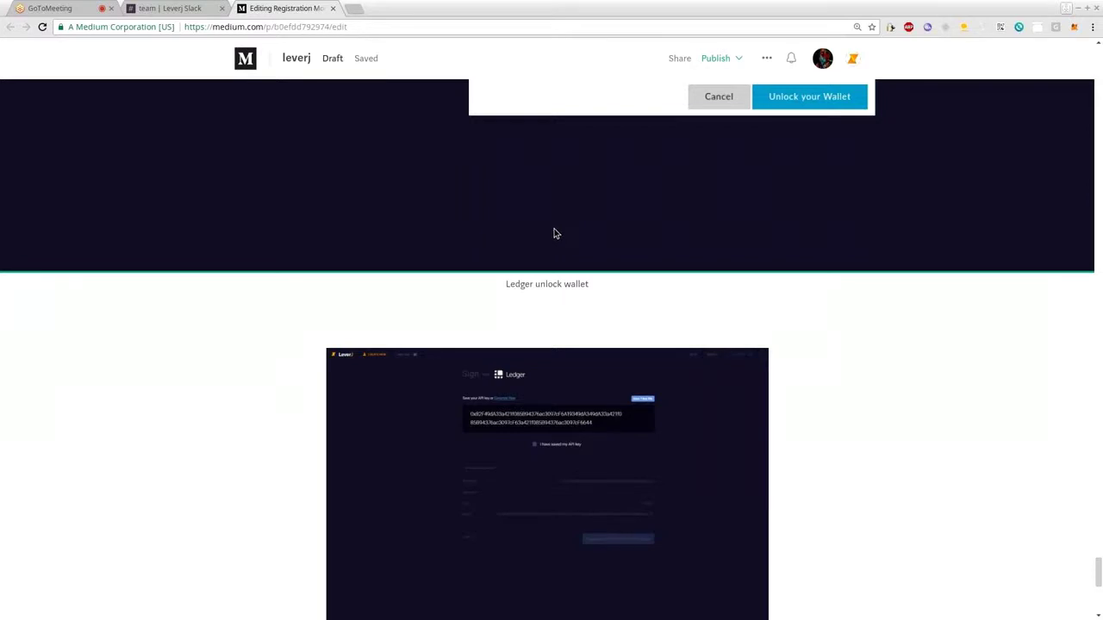
{"action": "scroll", "coordinate": [564, 258], "scroll_direction": "down", "scroll_amount": 2}
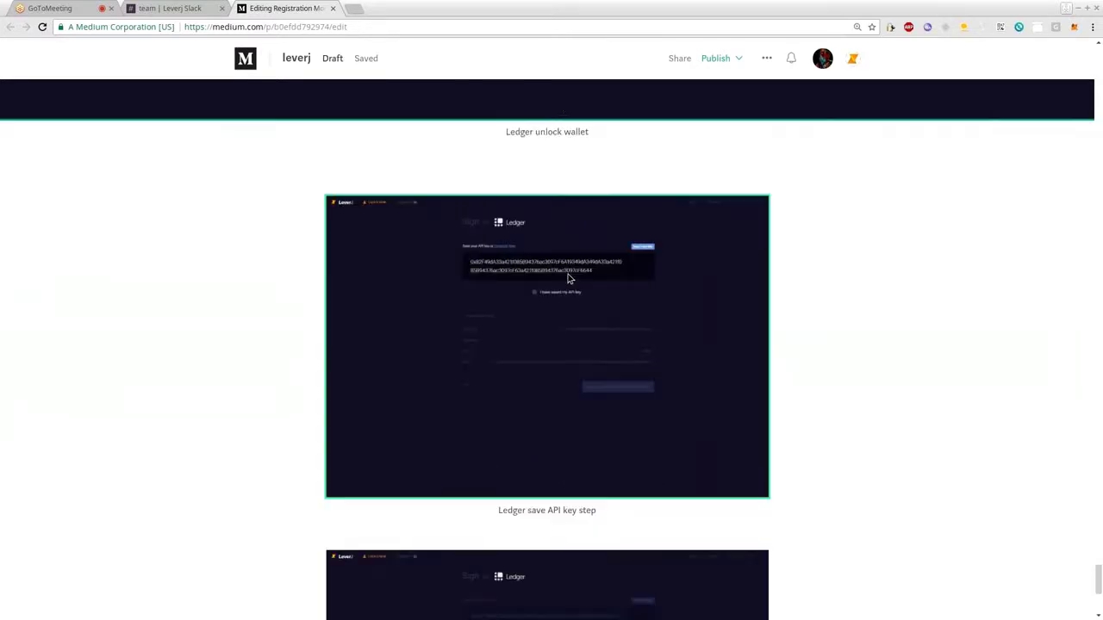
{"action": "scroll", "coordinate": [568, 278], "scroll_direction": "down", "scroll_amount": 1}
{"action": "scroll", "coordinate": [567, 268], "scroll_direction": "down", "scroll_amount": 10}
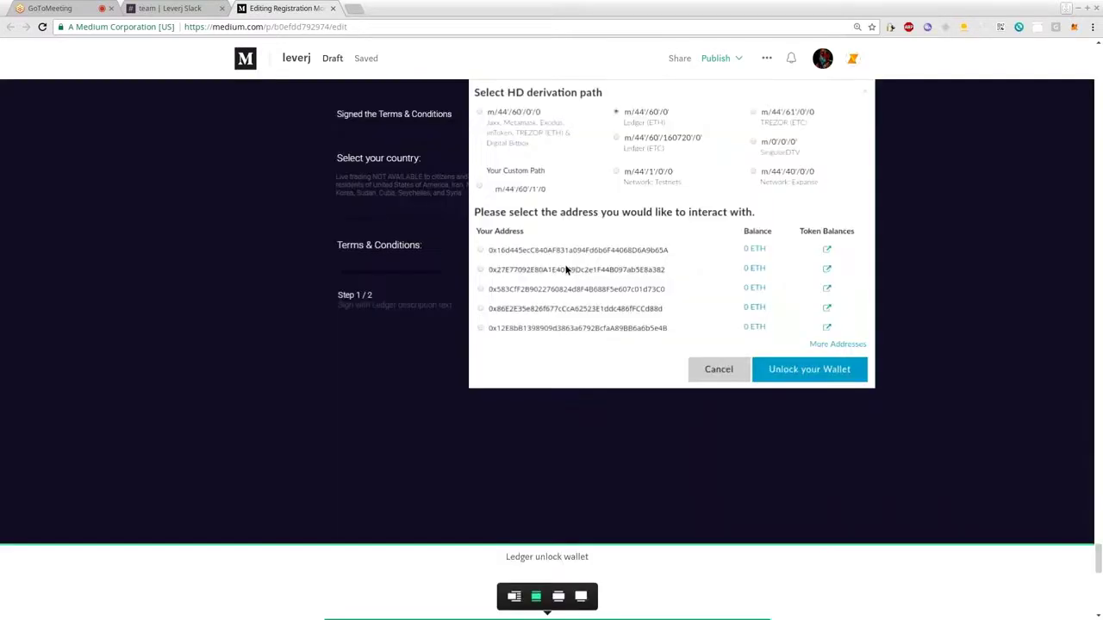
{"action": "scroll", "coordinate": [564, 275], "scroll_direction": "down", "scroll_amount": 5}
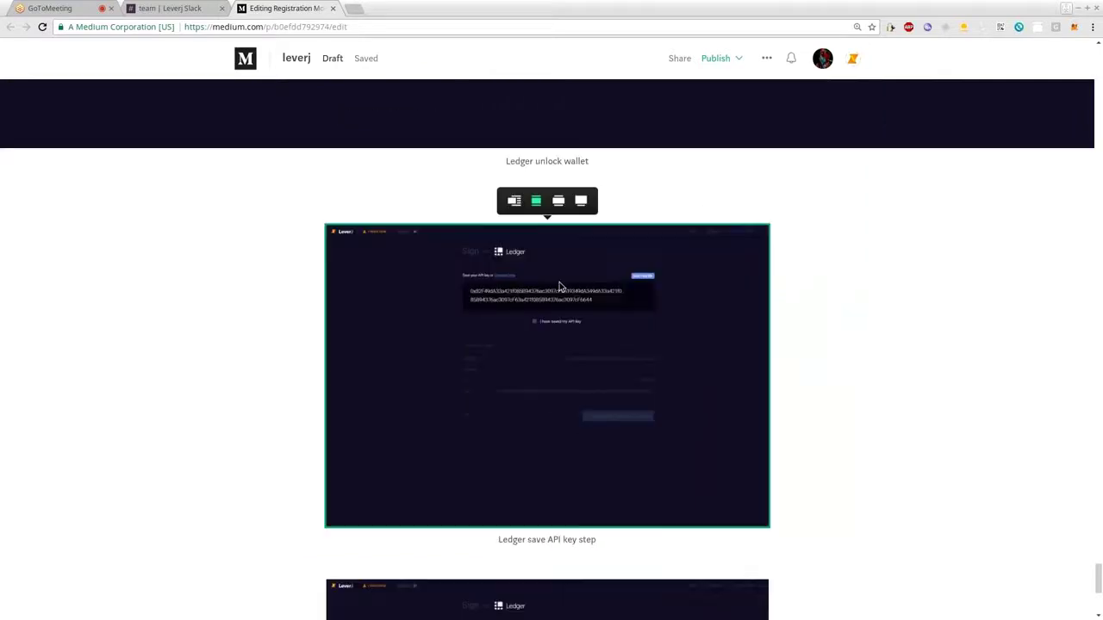
{"action": "left_click", "coordinate": [581, 201]}
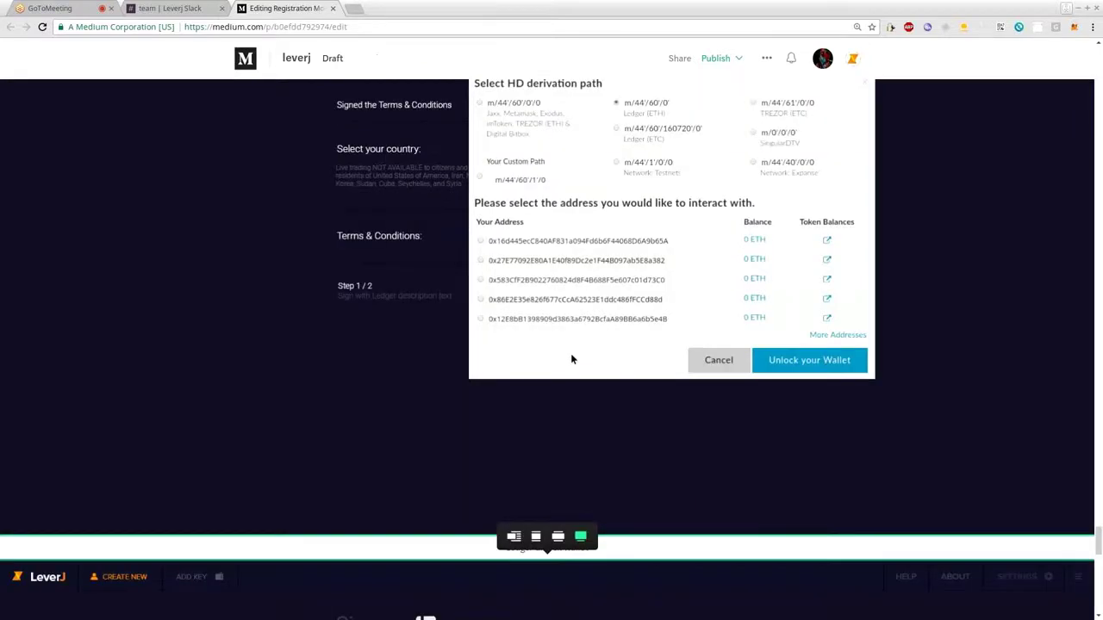
{"action": "scroll", "coordinate": [454, 252], "scroll_direction": "down", "scroll_amount": 6}
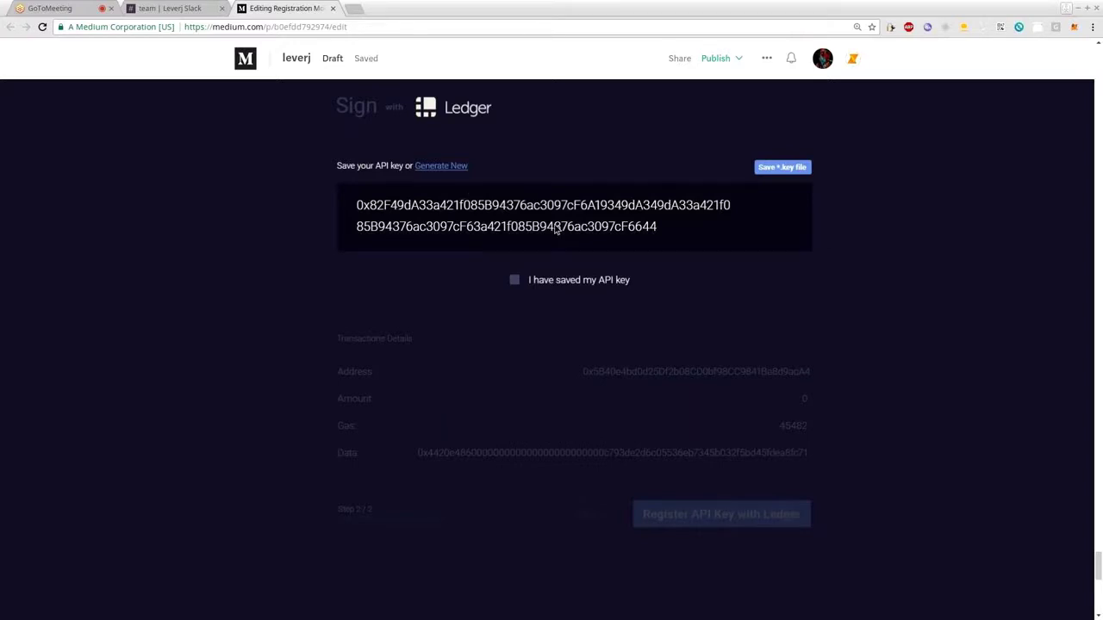
Enlarge the mockup captioned "Ledger confirm API key registration" to full-screen width
{"action": "scroll", "coordinate": [566, 299], "scroll_direction": "down", "scroll_amount": 1}
{"action": "scroll", "coordinate": [567, 300], "scroll_direction": "down", "scroll_amount": 6}
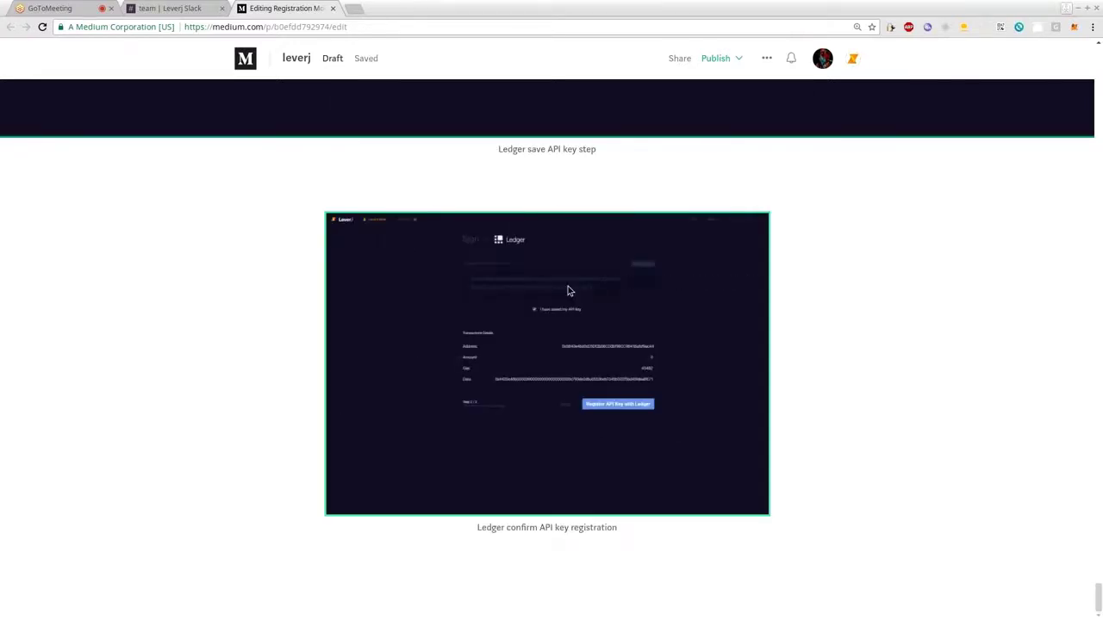
{"action": "left_click", "coordinate": [568, 291]}
{"action": "left_click", "coordinate": [582, 202]}
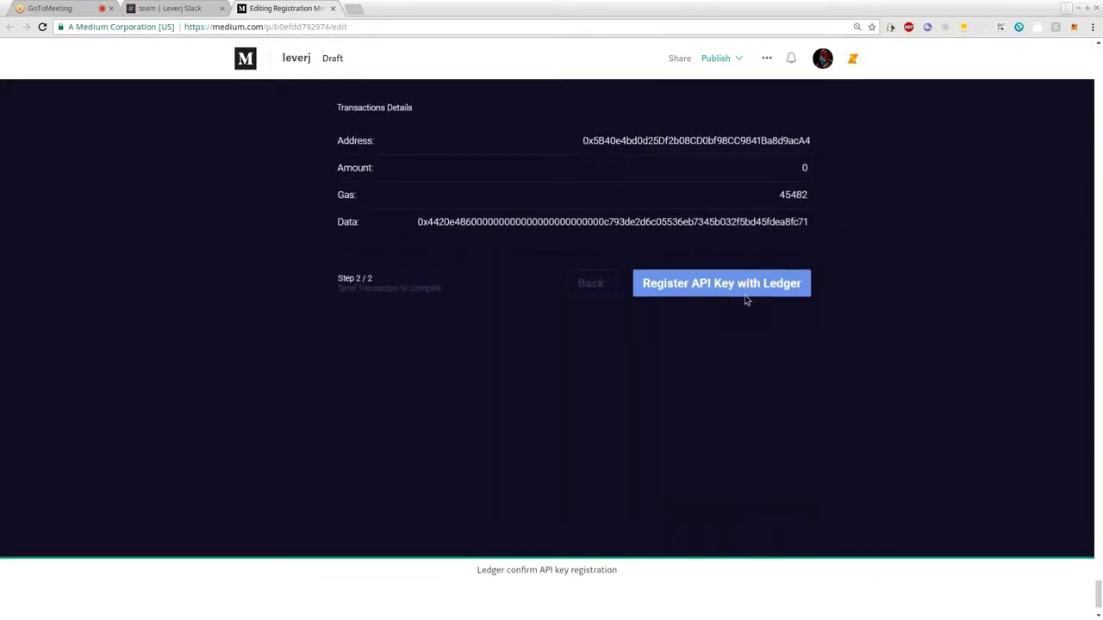
Examine the transaction details in the enlarged Ledger confirmation mockup and the awaiting-confirmation account list in the earlier trading screen mockup
{"action": "scroll", "coordinate": [601, 218], "scroll_direction": "up", "scroll_amount": 1}
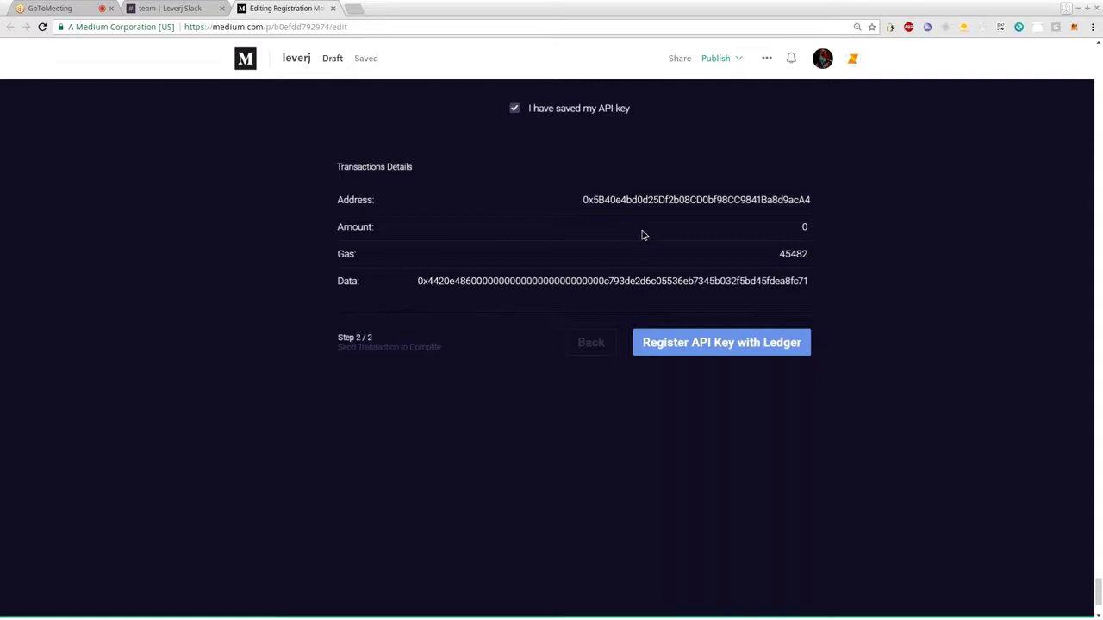
{"action": "scroll", "coordinate": [621, 336], "scroll_direction": "down", "scroll_amount": 1}
{"action": "scroll", "coordinate": [620, 336], "scroll_direction": "down", "scroll_amount": 3}
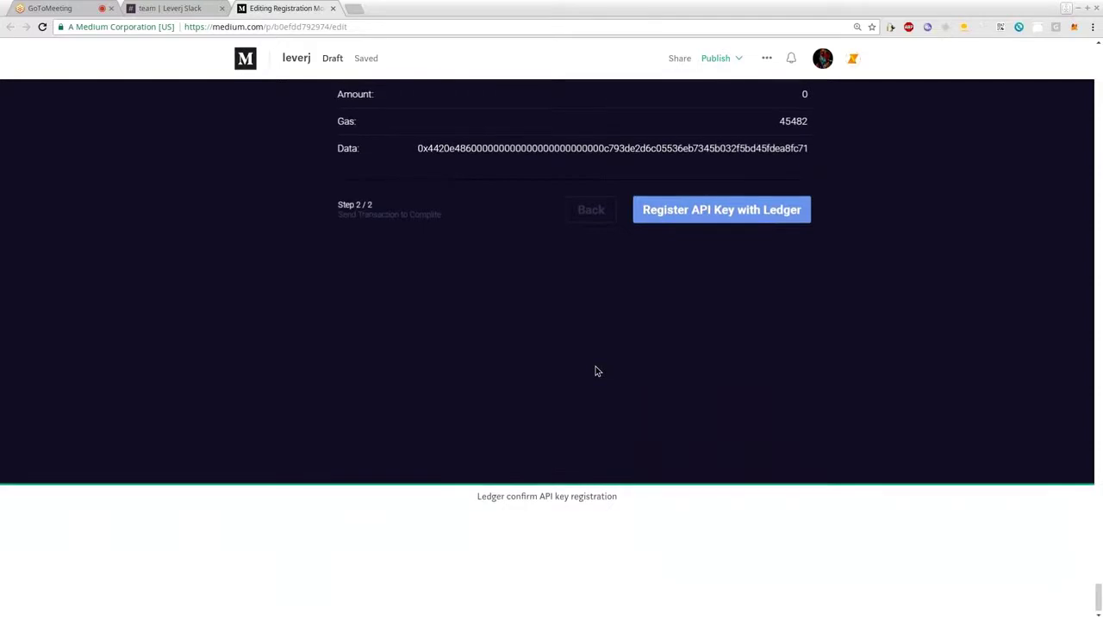
{"action": "scroll", "coordinate": [595, 371], "scroll_direction": "up", "scroll_amount": 5}
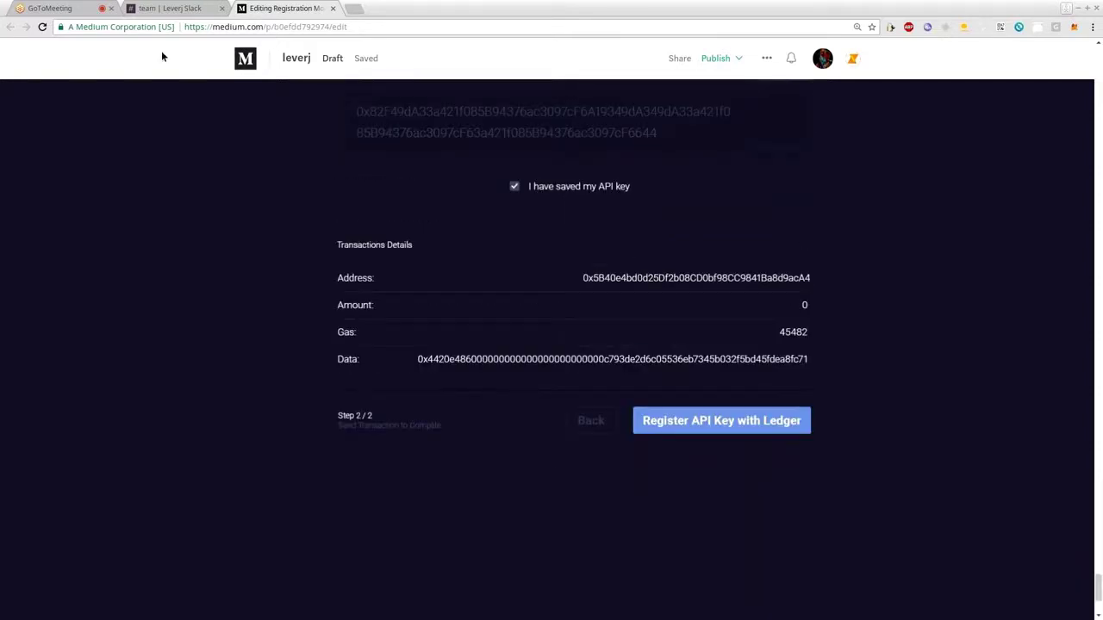
{"action": "left_click", "coordinate": [344, 190]}
{"action": "scroll", "coordinate": [386, 216], "scroll_direction": "up", "scroll_amount": 6}
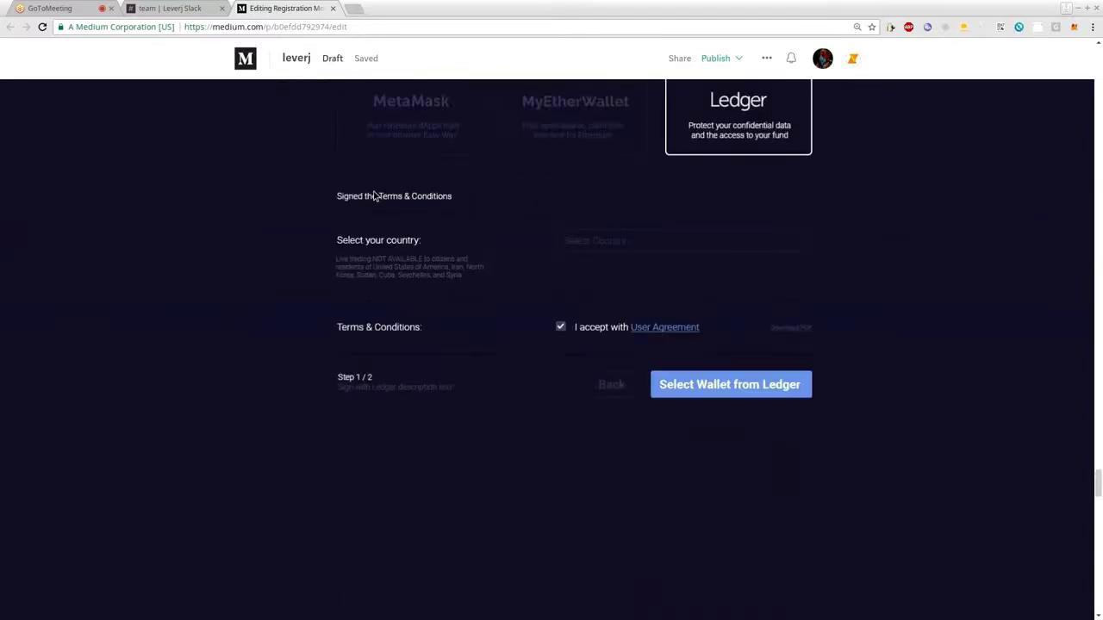
{"action": "scroll", "coordinate": [373, 195], "scroll_direction": "up", "scroll_amount": 5}
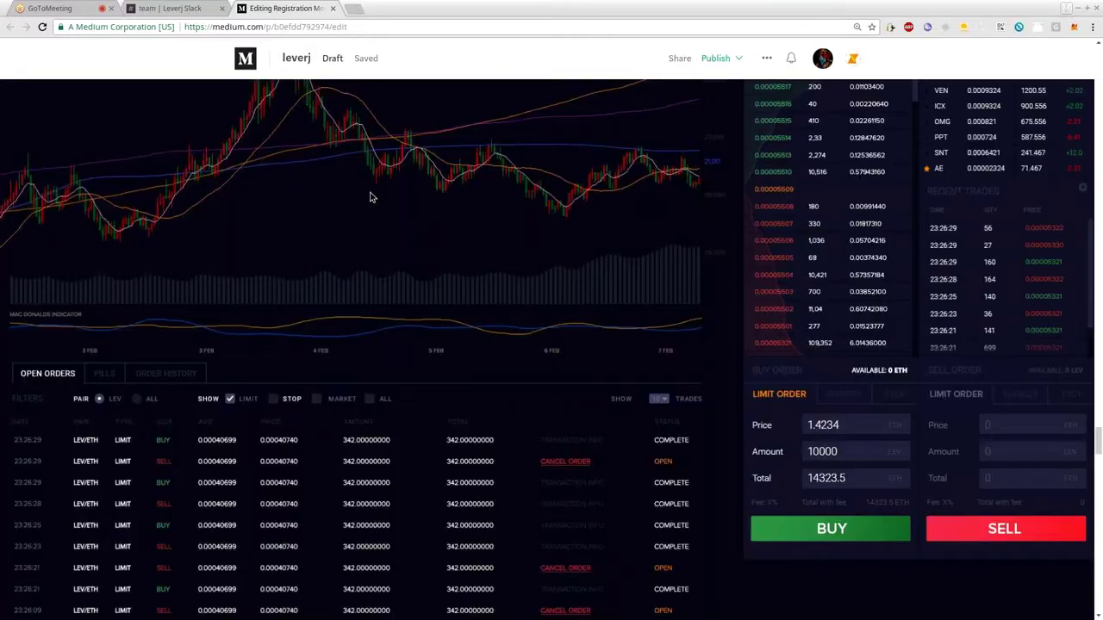
{"action": "scroll", "coordinate": [370, 197], "scroll_direction": "up", "scroll_amount": 2}
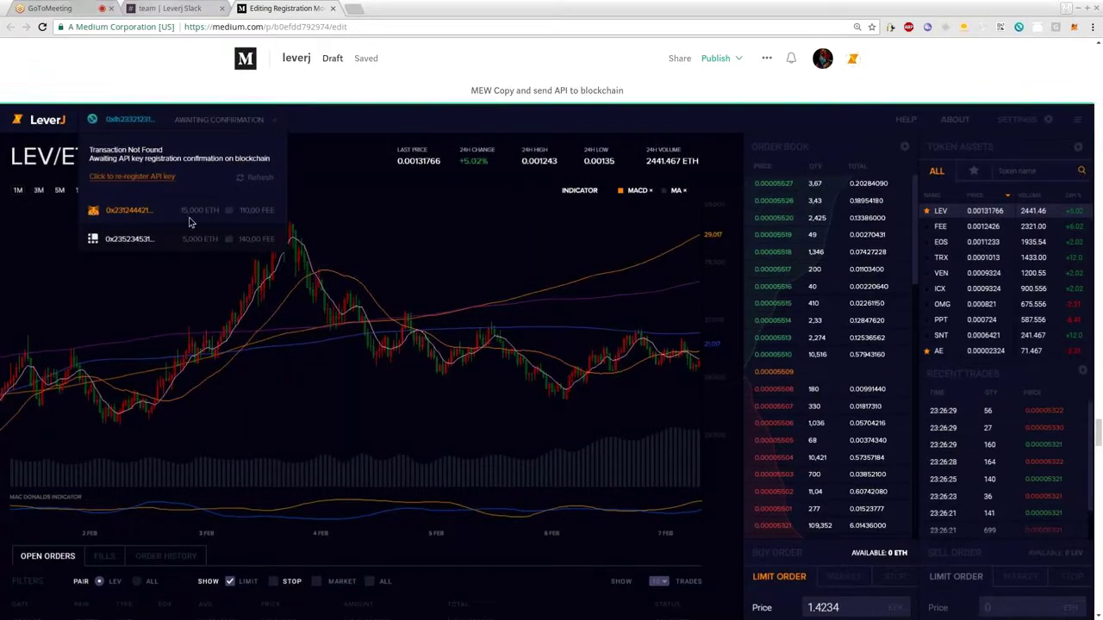
{"action": "scroll", "coordinate": [194, 210], "scroll_direction": "down", "scroll_amount": 3}
Switch to GoToMeeting and hand the presenter role over to the other unmuted attendee
{"action": "key", "text": "ctrl+1"}
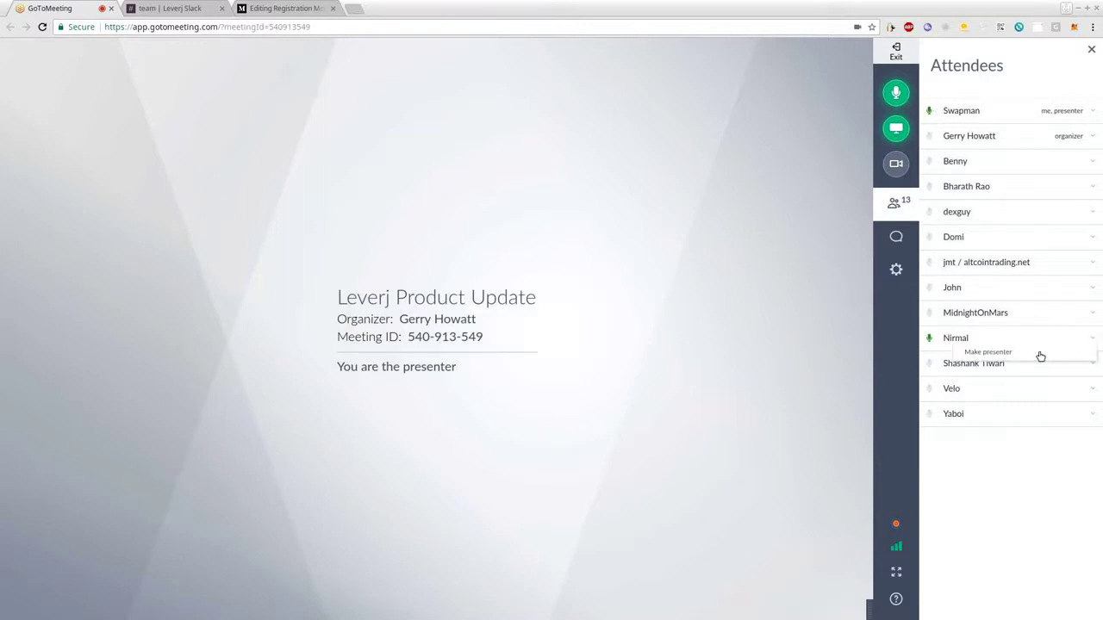
{"action": "left_click", "coordinate": [999, 353]}
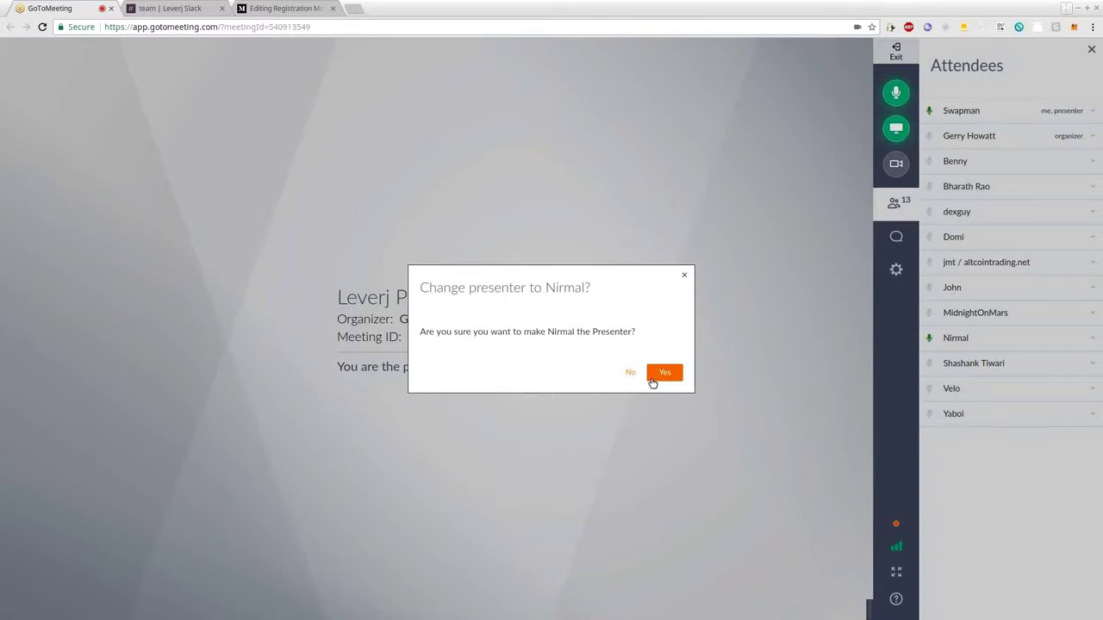
{"action": "left_click", "coordinate": [664, 372]}
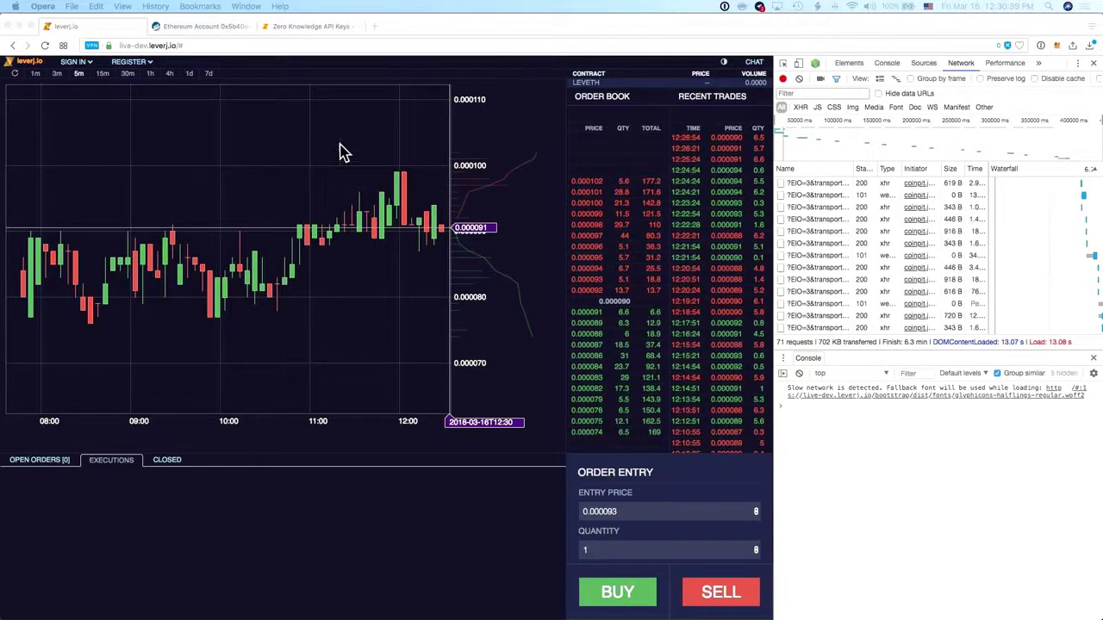
Register on leverj.io with France as jurisdiction and Metamask as wallet, accept the user agreement, and highlight the message in the signing request
{"action": "left_click", "coordinate": [205, 47]}
{"action": "left_click", "coordinate": [510, 184]}
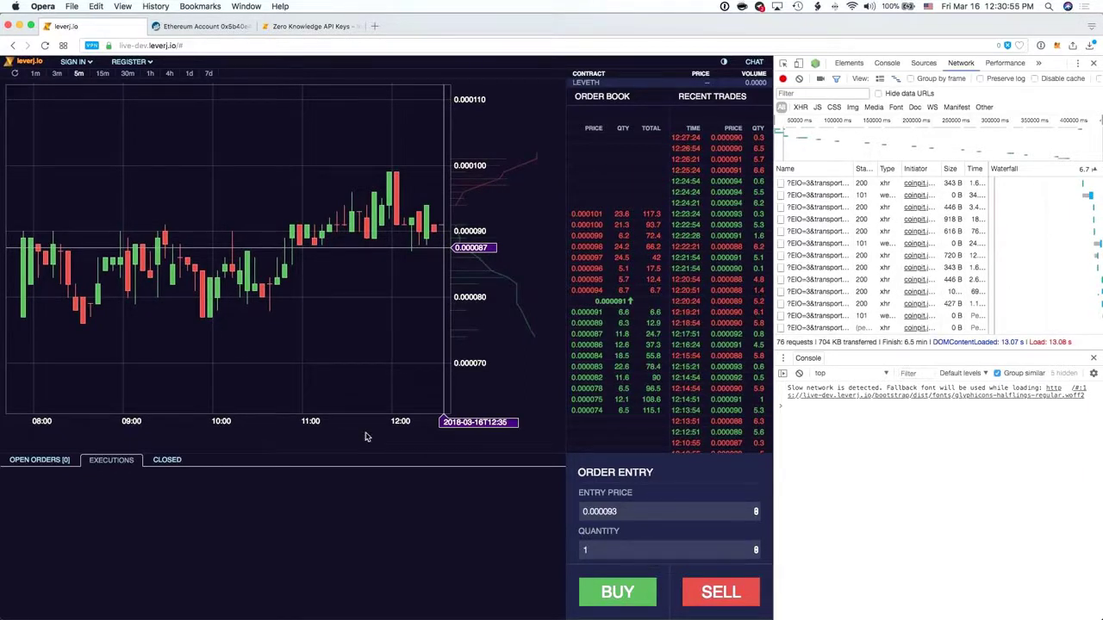
{"action": "left_click", "coordinate": [140, 62]}
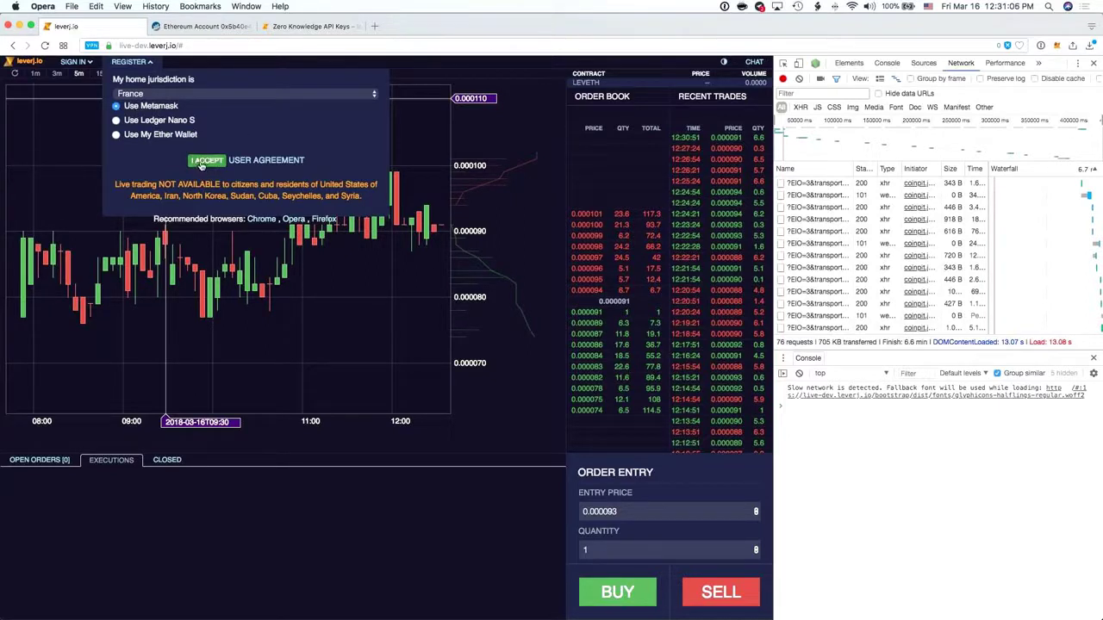
{"action": "left_click", "coordinate": [201, 164]}
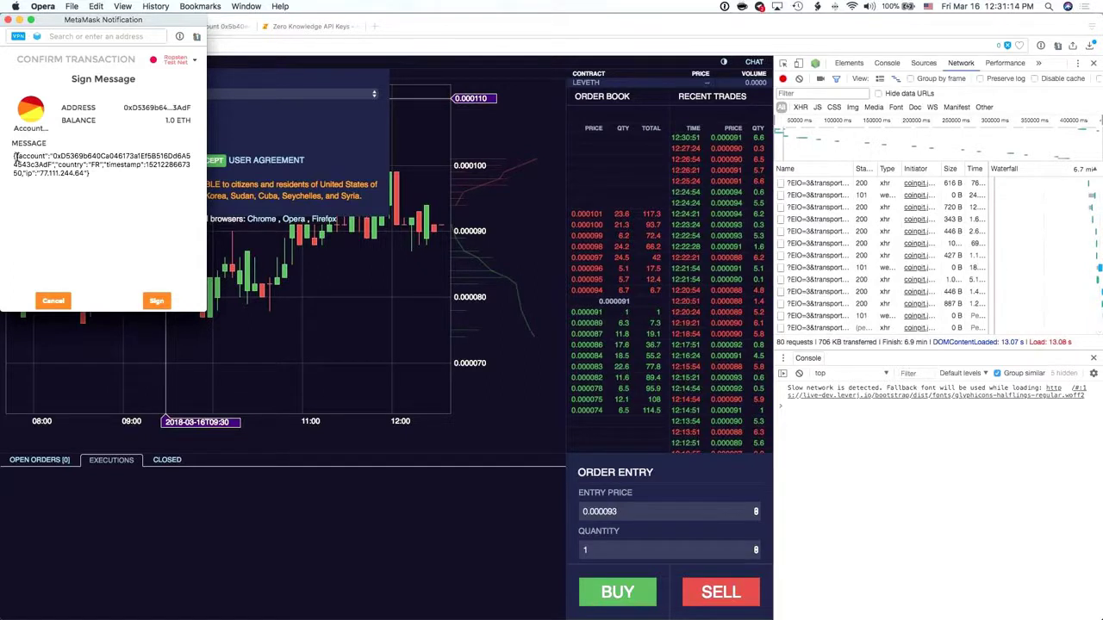
{"action": "left_click_drag", "start_coordinate": [13, 158], "coordinate": [110, 186]}
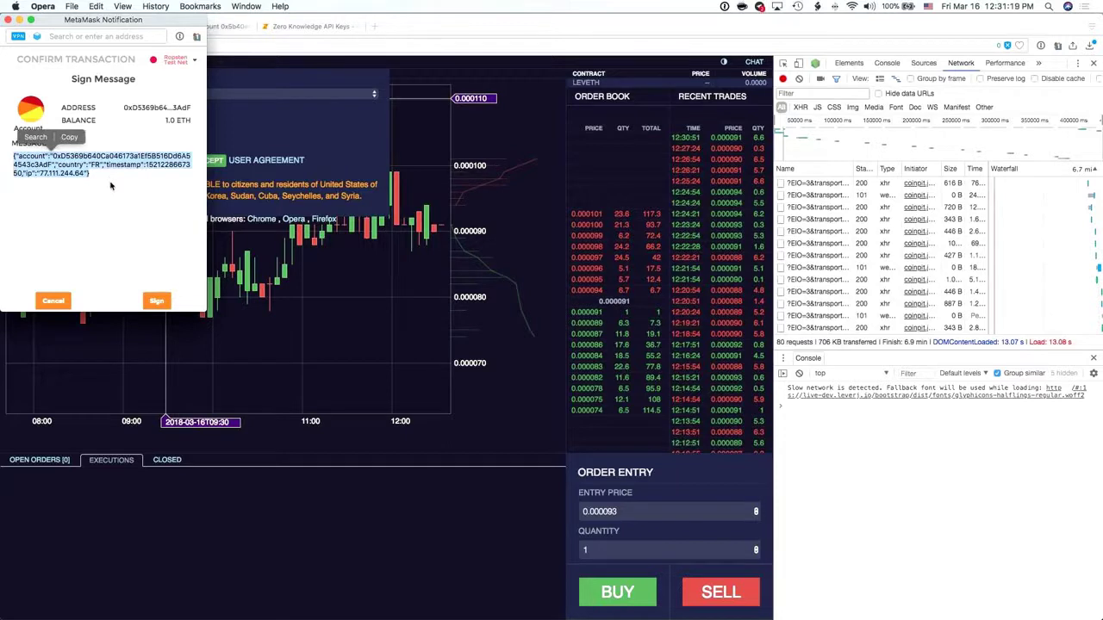
Sign the registration message in MetaMask and open the resulting auth request's headers in a widened details pane
{"action": "left_click", "coordinate": [110, 185]}
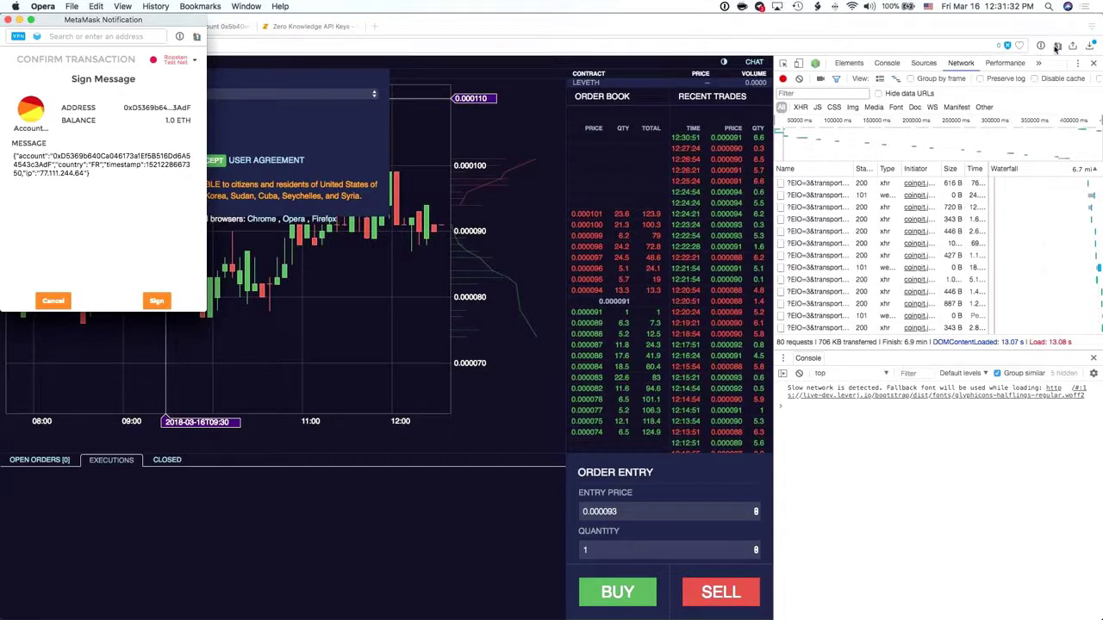
{"action": "left_click", "coordinate": [156, 300]}
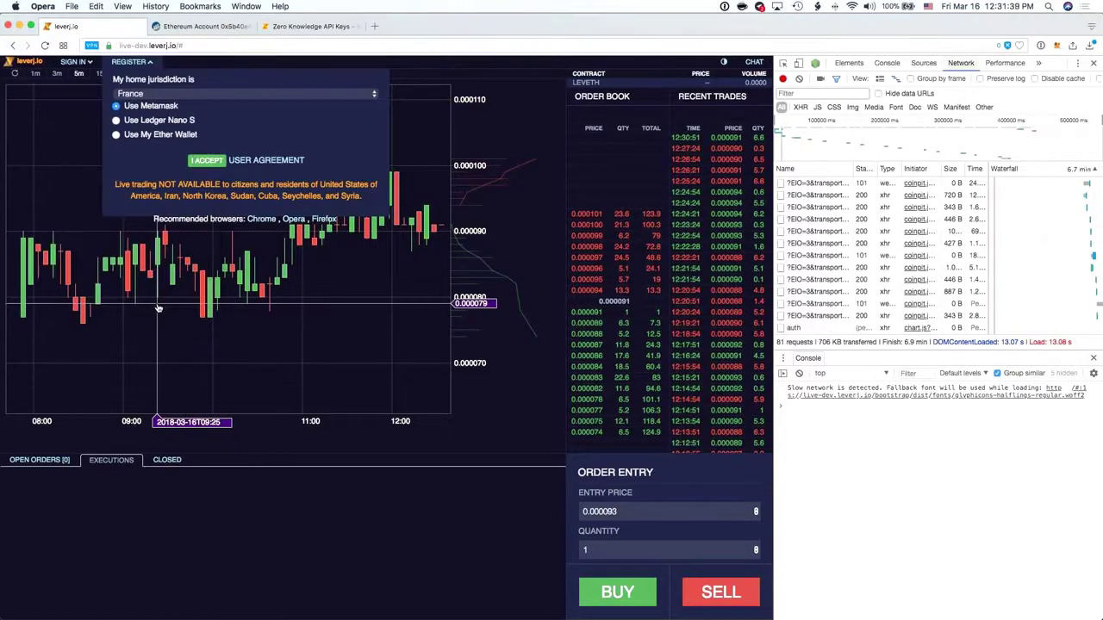
{"action": "left_click", "coordinate": [804, 329]}
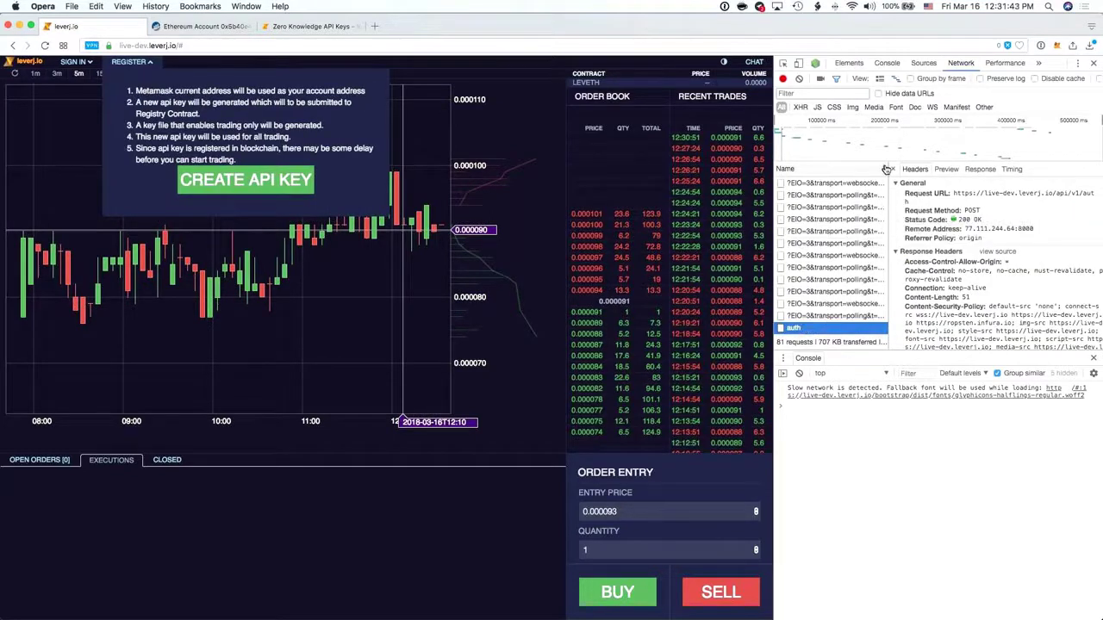
{"action": "left_click_drag", "start_coordinate": [890, 190], "coordinate": [808, 186]}
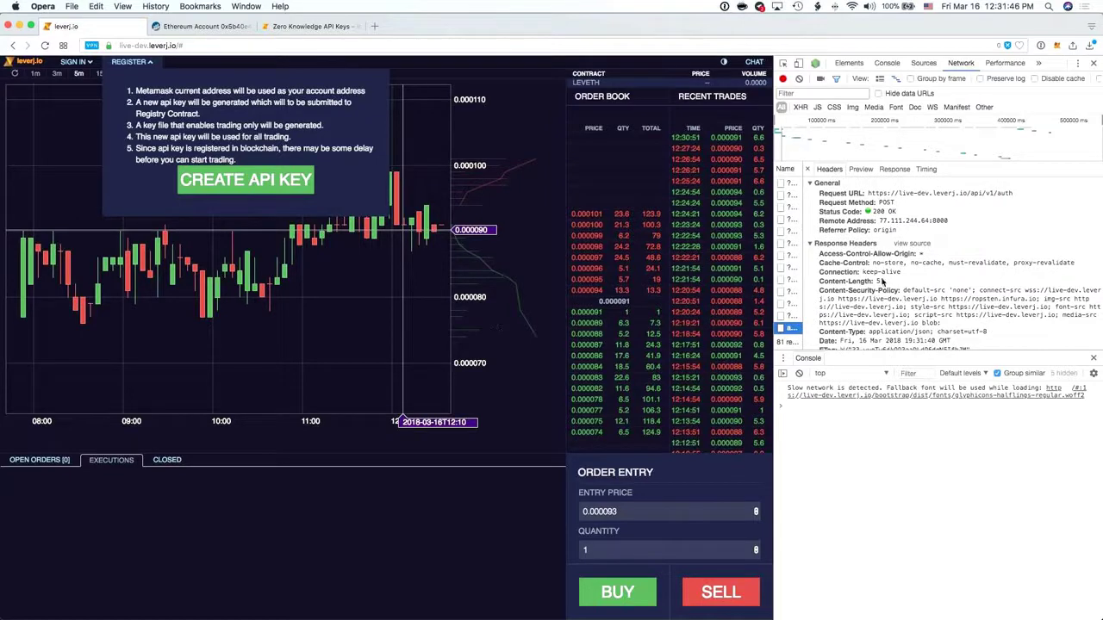
Expand the first entry of the auth request's payload to reveal the submitted message
{"action": "scroll", "coordinate": [882, 280], "scroll_direction": "down", "scroll_amount": 10}
{"action": "scroll", "coordinate": [881, 281], "scroll_direction": "down", "scroll_amount": 3}
{"action": "scroll", "coordinate": [881, 281], "scroll_direction": "up", "scroll_amount": 5}
{"action": "scroll", "coordinate": [883, 282], "scroll_direction": "down", "scroll_amount": 5}
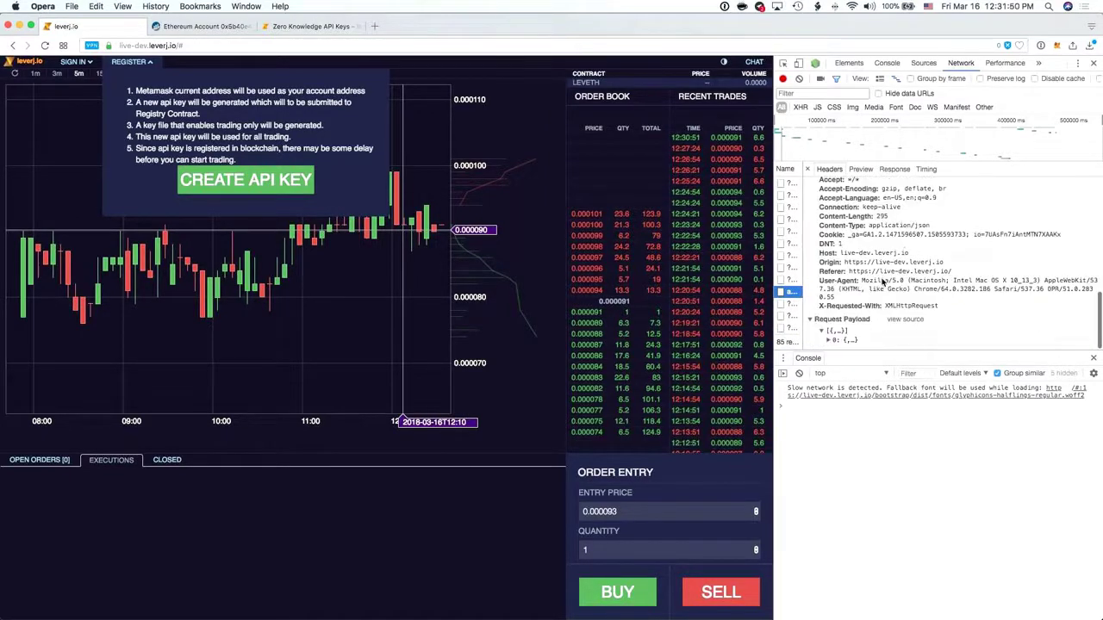
{"action": "left_click", "coordinate": [828, 340]}
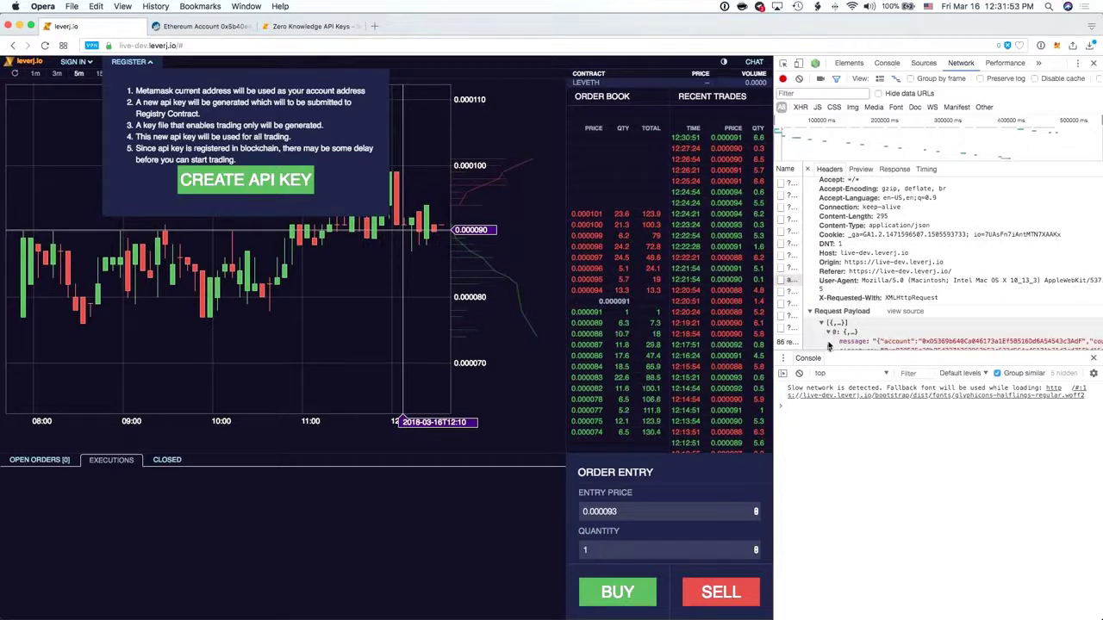
Hide the console drawer and filter the network requests by "auth"
{"action": "key", "text": "Escape"}
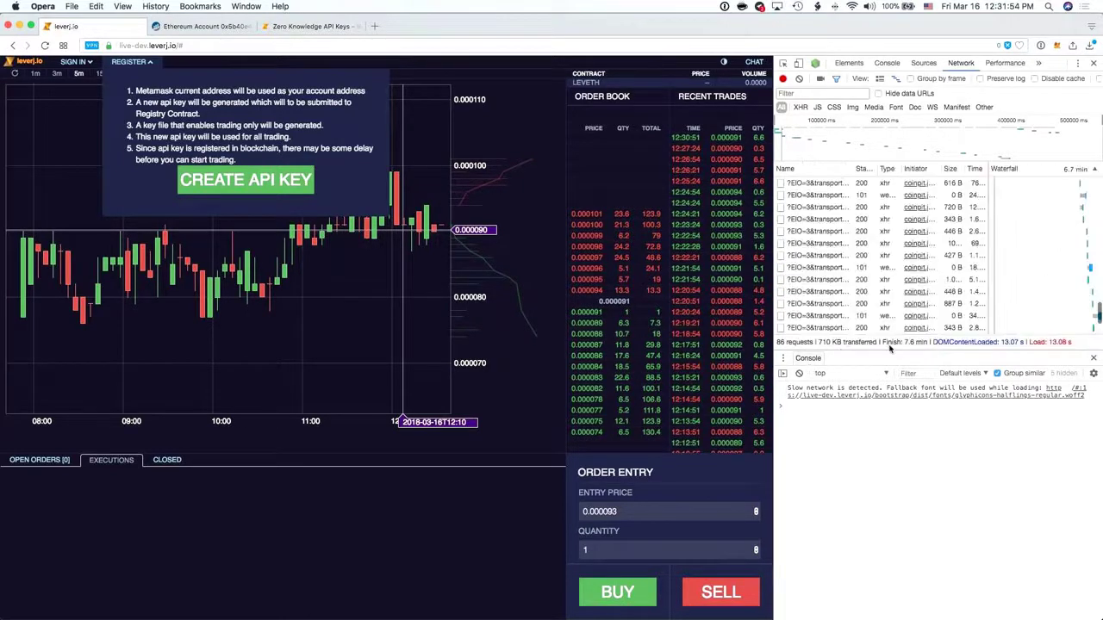
{"action": "key", "text": "Escape"}
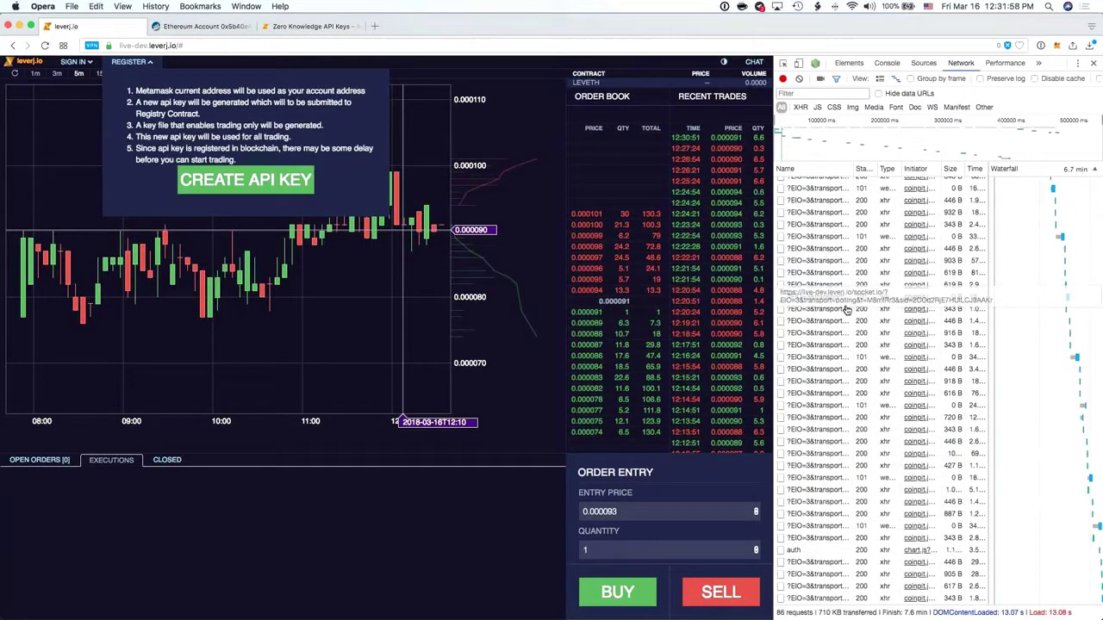
{"action": "left_click", "coordinate": [840, 537]}
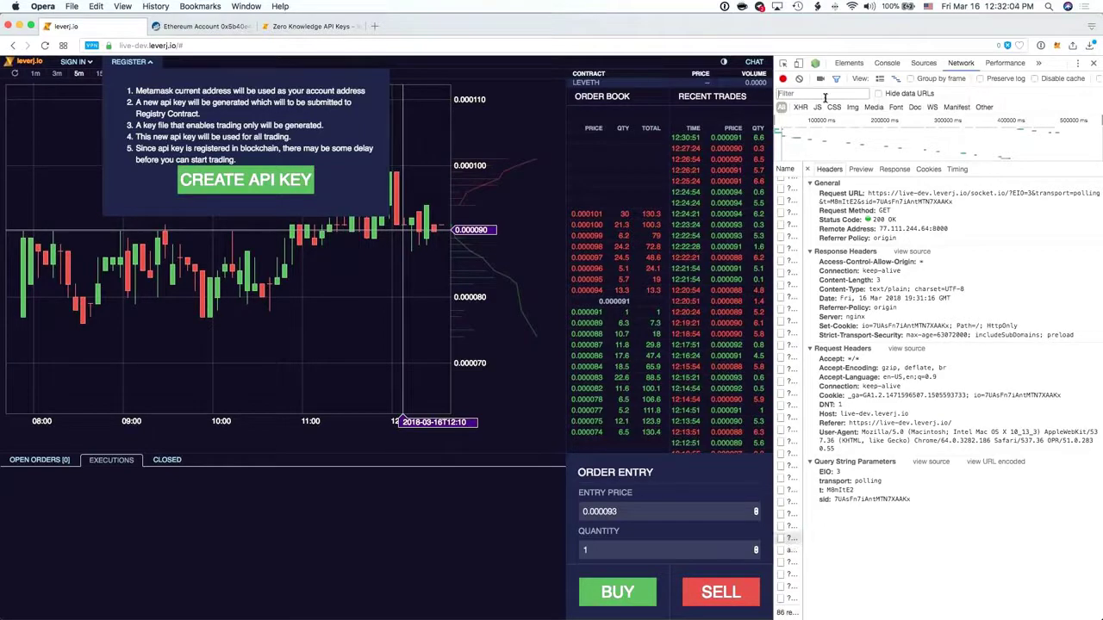
{"action": "left_click", "coordinate": [825, 98]}
{"action": "type", "text": "auth"}
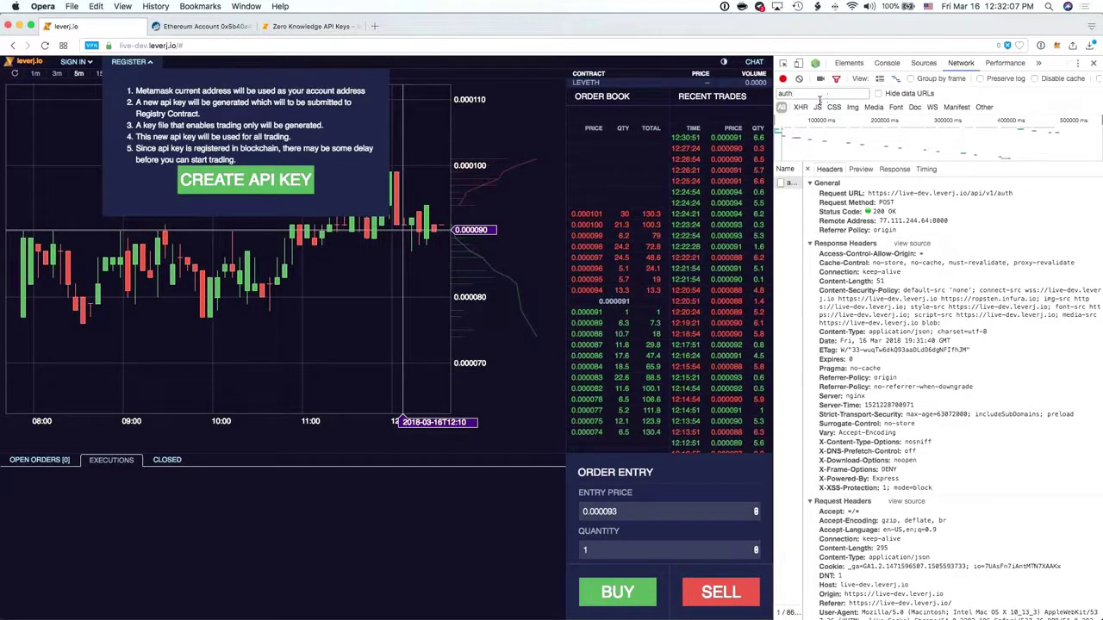
Examine the signed message and signature in the payload of the filtered auth request
{"action": "left_click", "coordinate": [788, 185]}
{"action": "scroll", "coordinate": [917, 391], "scroll_direction": "down", "scroll_amount": 2}
{"action": "left_click", "coordinate": [830, 611]}
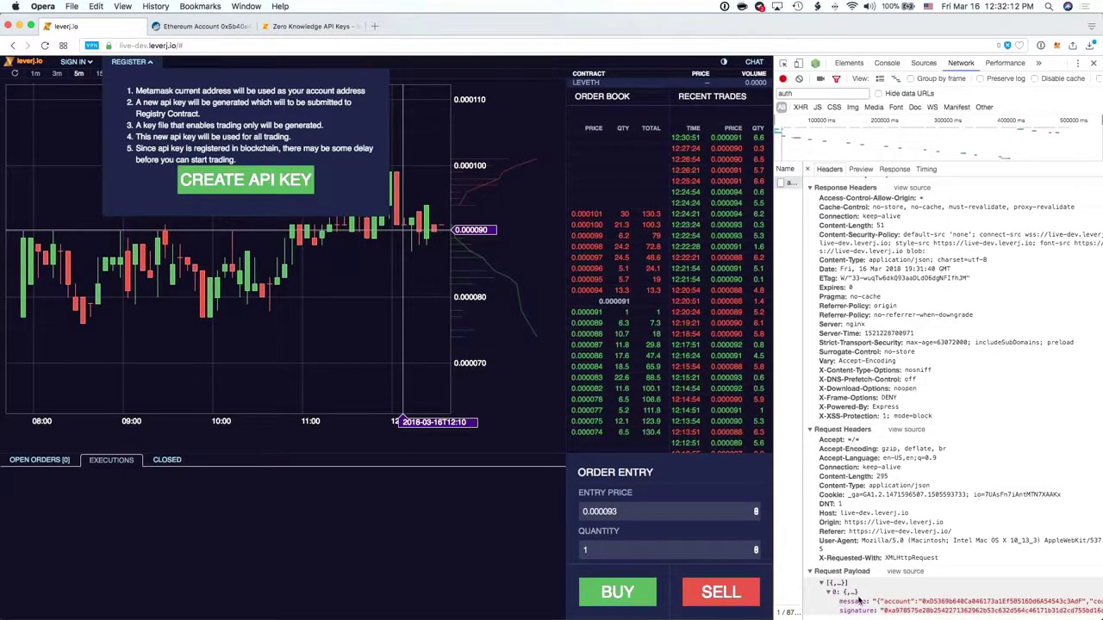
{"action": "scroll", "coordinate": [892, 607], "scroll_direction": "right", "scroll_amount": 3}
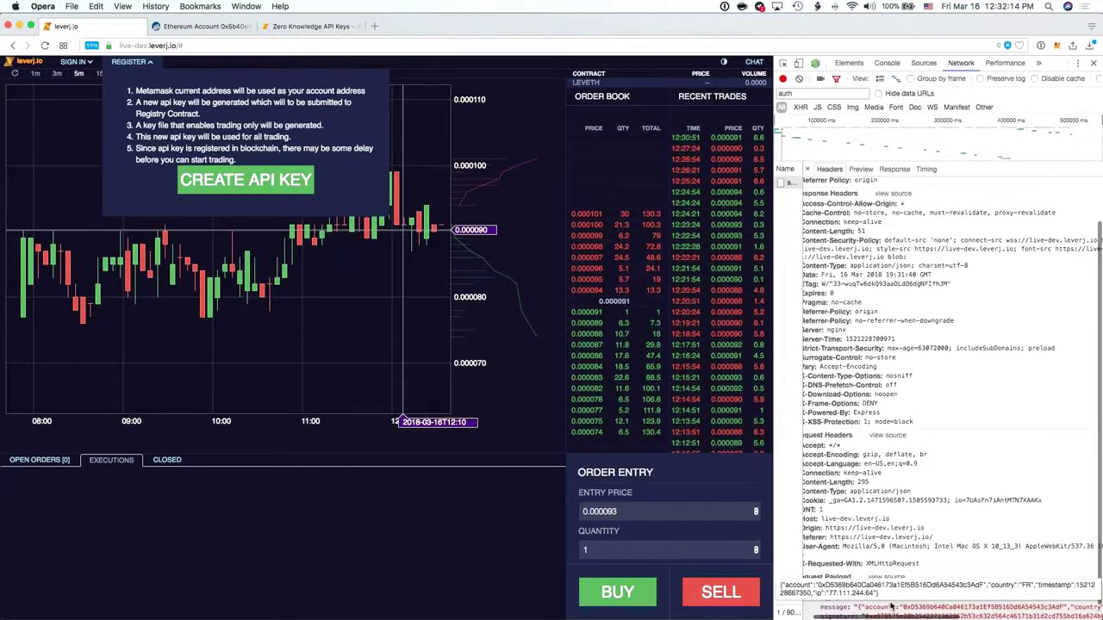
{"action": "scroll", "coordinate": [892, 607], "scroll_direction": "right", "scroll_amount": 5}
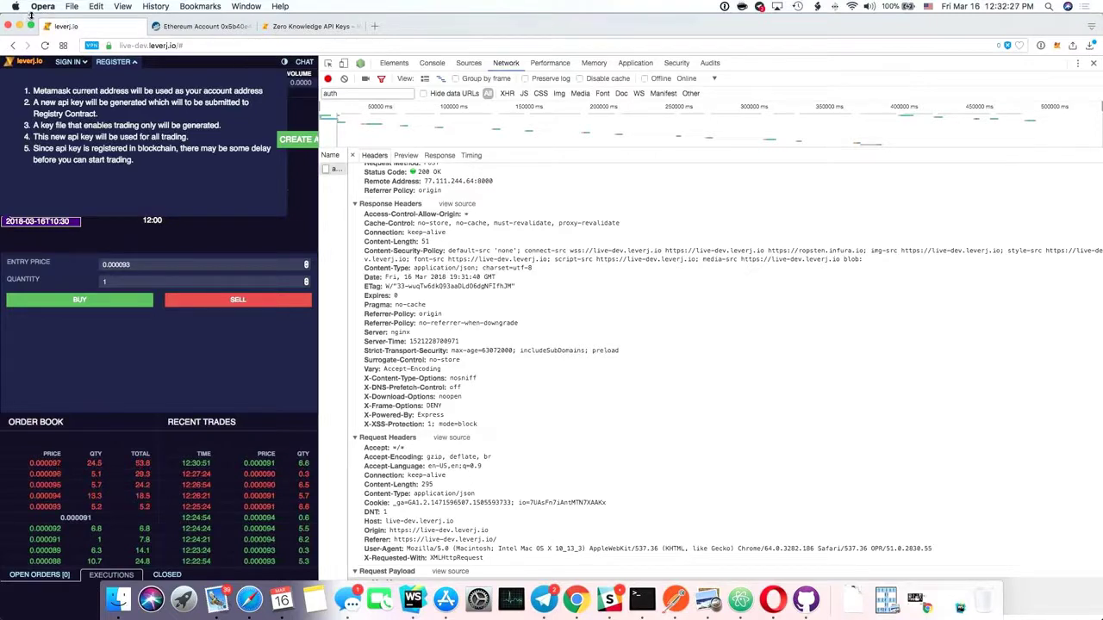
Shrink the browser window clear of the dock and narrow the developer tools so the trading page gets most of the width
{"action": "mouse_move", "coordinate": [469, 25]}
{"action": "left_mouse_down"}
{"action": "mouse_move", "coordinate": [470, 66]}
{"action": "mouse_move", "coordinate": [461, 13]}
{"action": "left_mouse_up"}
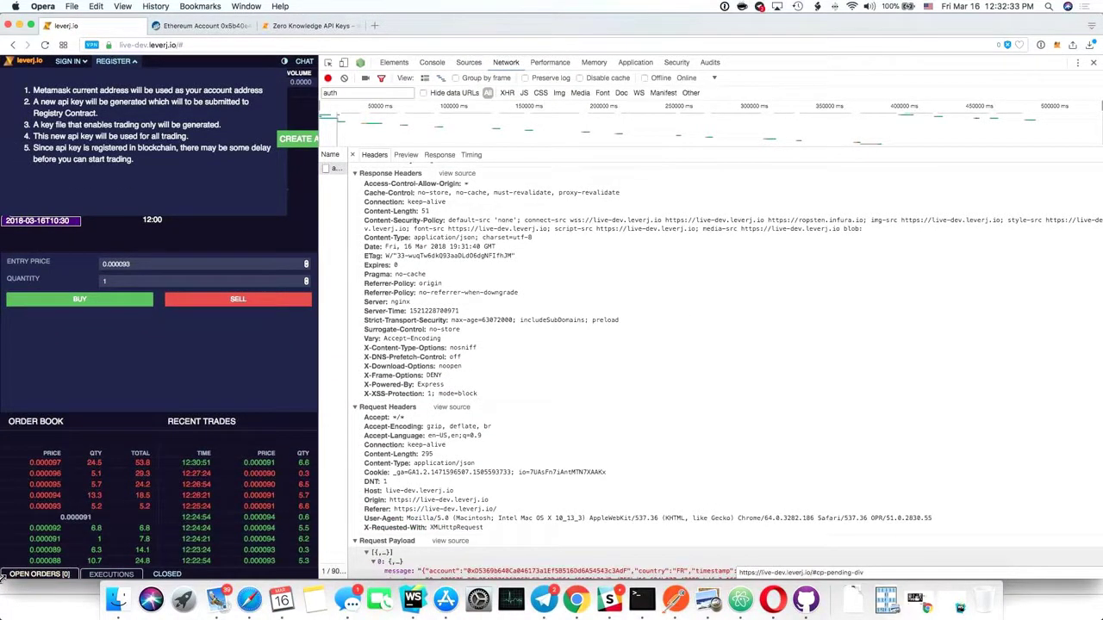
{"action": "left_click_drag", "start_coordinate": [5, 580], "coordinate": [13, 530]}
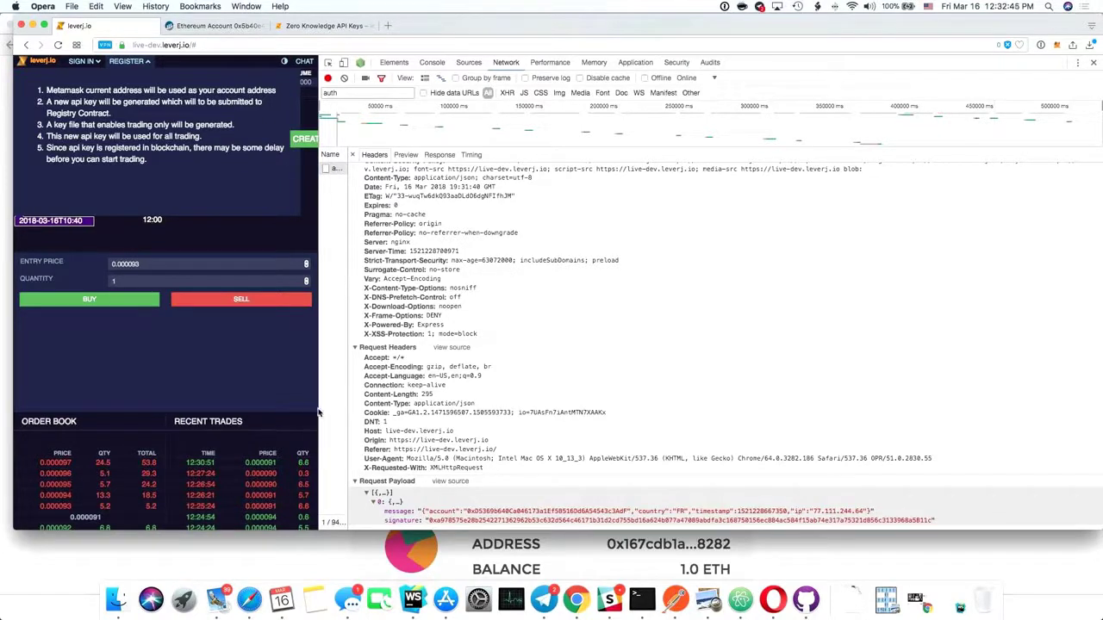
{"action": "left_click_drag", "start_coordinate": [322, 408], "coordinate": [960, 379]}
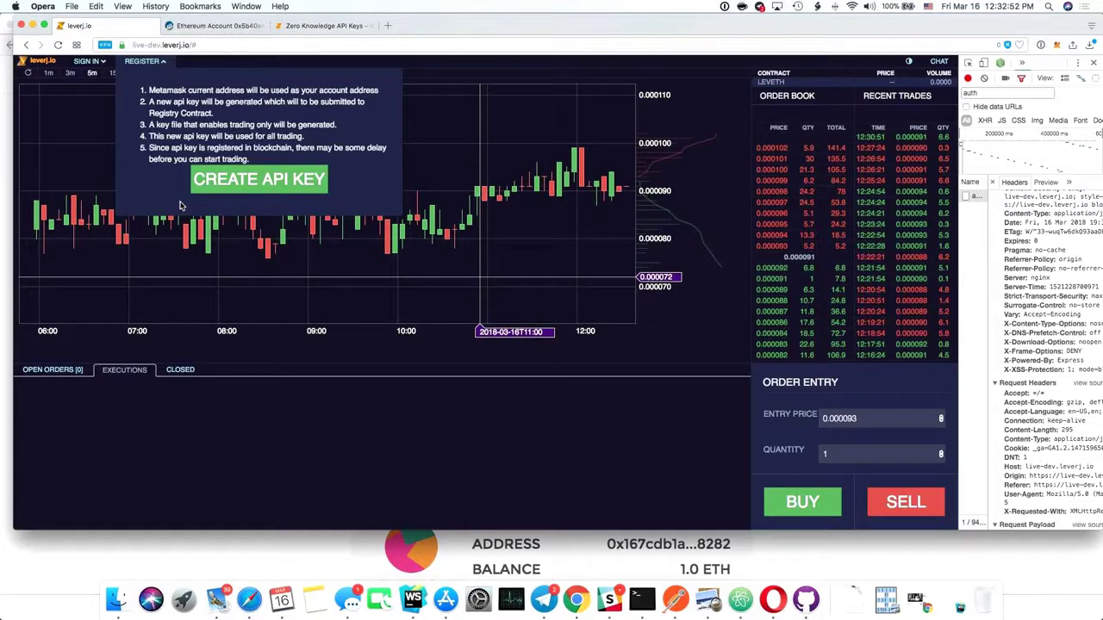
Request creation of a new API key and open the registry contract's source code on Etherscan while the MetaMask transaction waits
{"action": "left_click", "coordinate": [249, 188]}
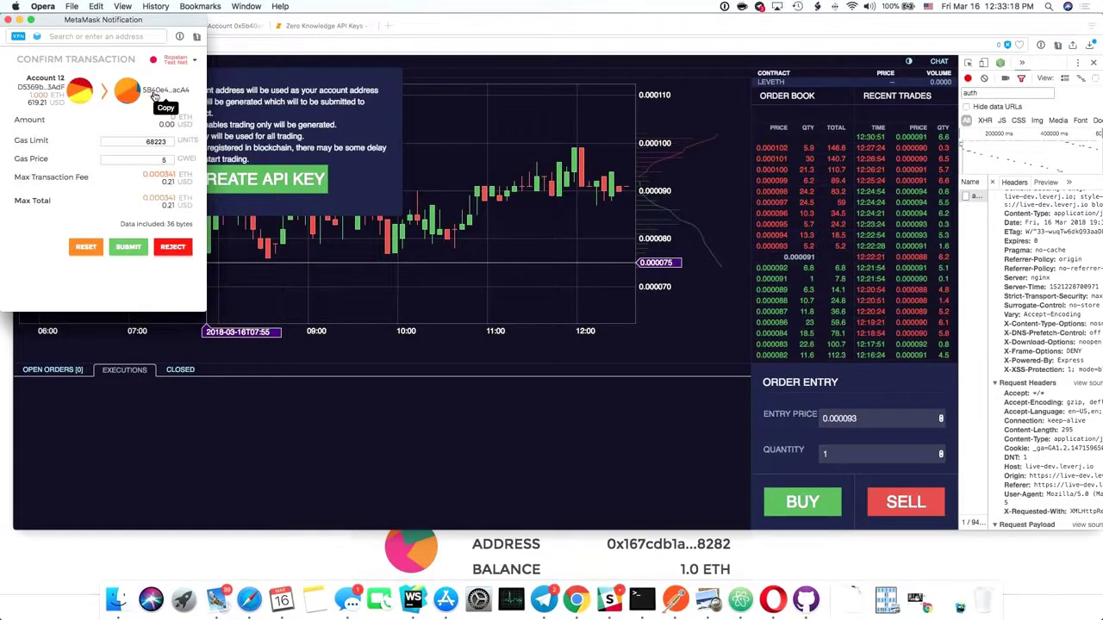
{"action": "left_click", "coordinate": [246, 30]}
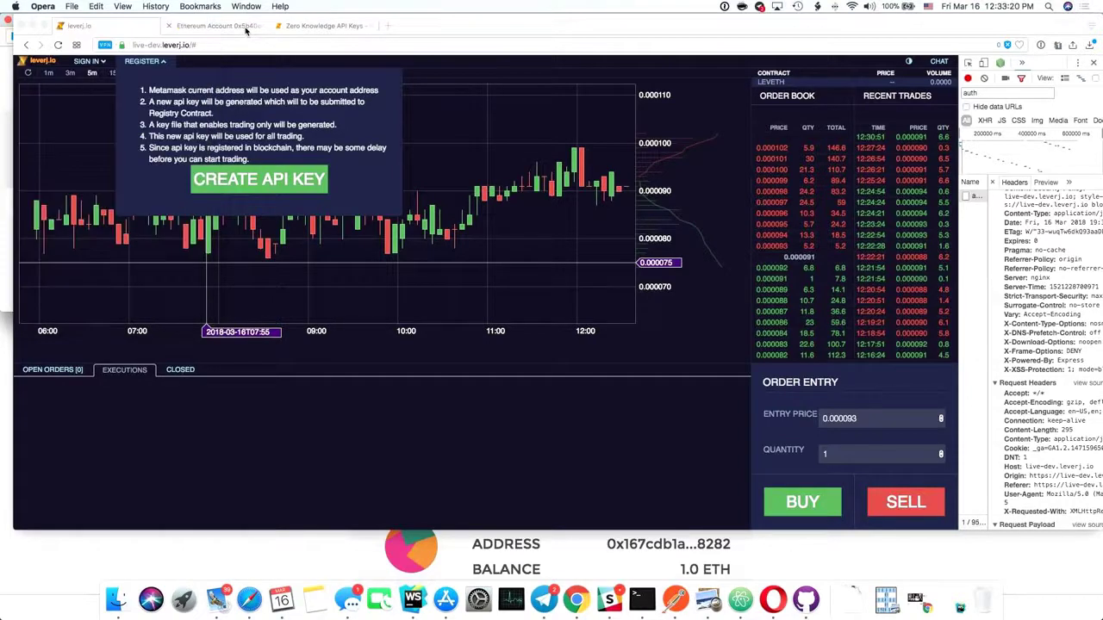
{"action": "left_click", "coordinate": [246, 28]}
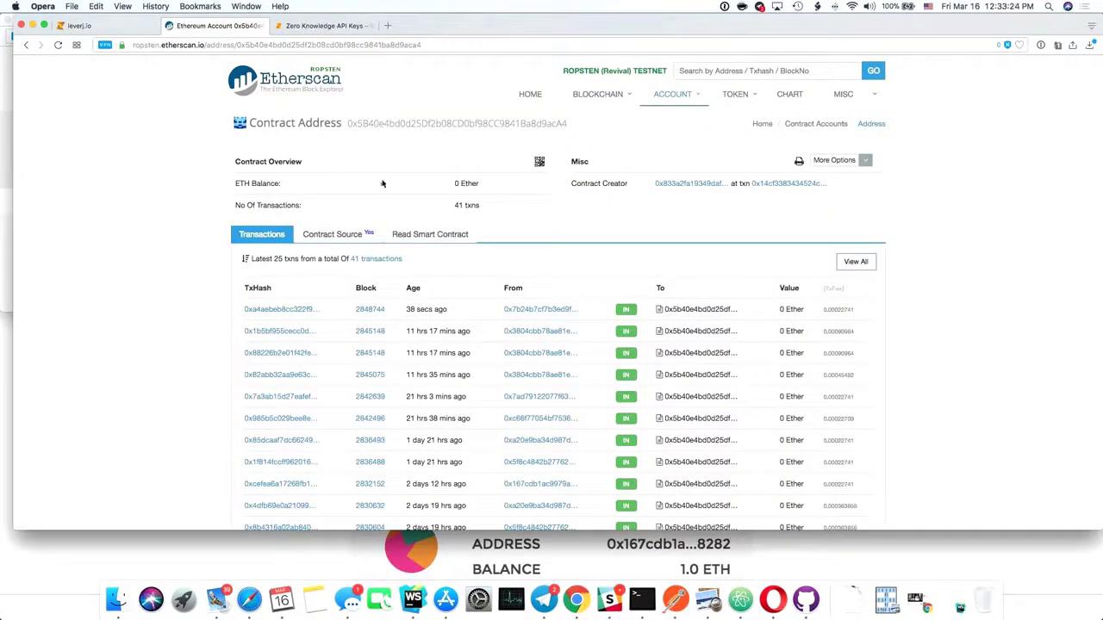
{"action": "left_click", "coordinate": [333, 234]}
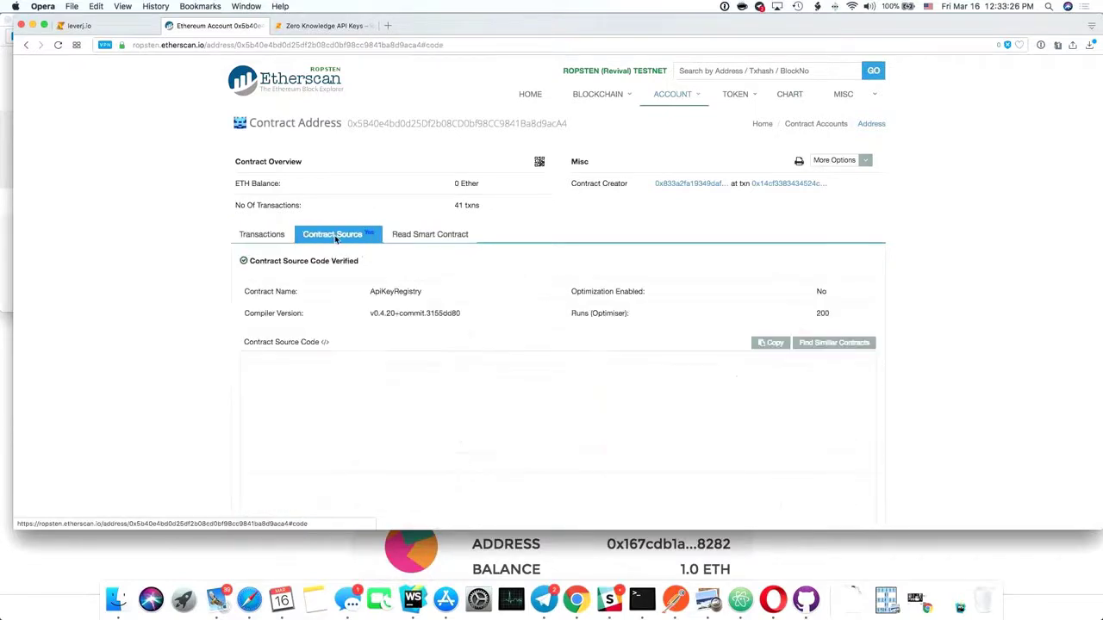
Examine the ApiKeyRegistry source code, highlighting the register function and checking how it maps the API key to the sender's account
{"action": "scroll", "coordinate": [305, 413], "scroll_direction": "down", "scroll_amount": 10}
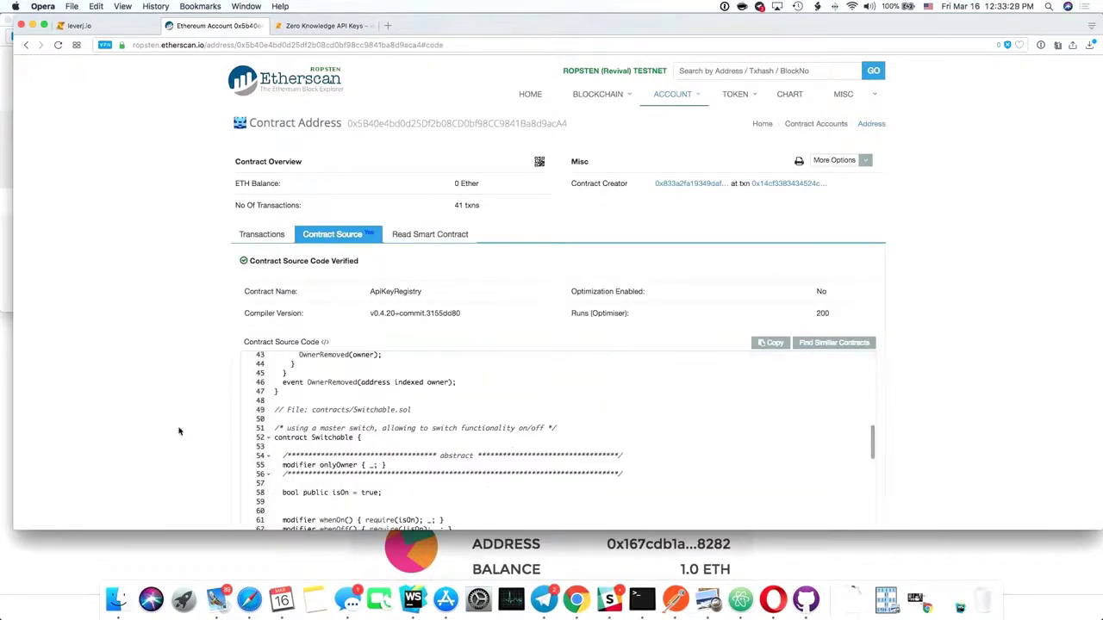
{"action": "scroll", "coordinate": [180, 430], "scroll_direction": "down", "scroll_amount": 5}
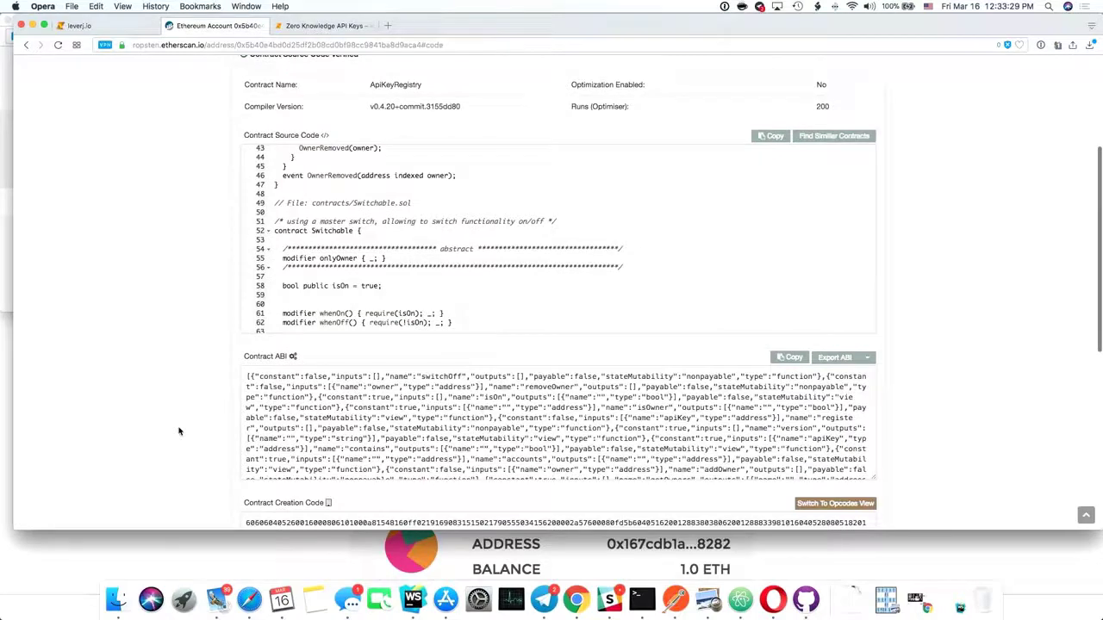
{"action": "scroll", "coordinate": [179, 431], "scroll_direction": "down", "scroll_amount": 2}
{"action": "scroll", "coordinate": [179, 431], "scroll_direction": "up", "scroll_amount": 2}
{"action": "scroll", "coordinate": [427, 228], "scroll_direction": "down", "scroll_amount": 4}
{"action": "scroll", "coordinate": [427, 228], "scroll_direction": "down", "scroll_amount": 6}
{"action": "scroll", "coordinate": [427, 228], "scroll_direction": "up", "scroll_amount": 1}
{"action": "double_click", "coordinate": [341, 300]}
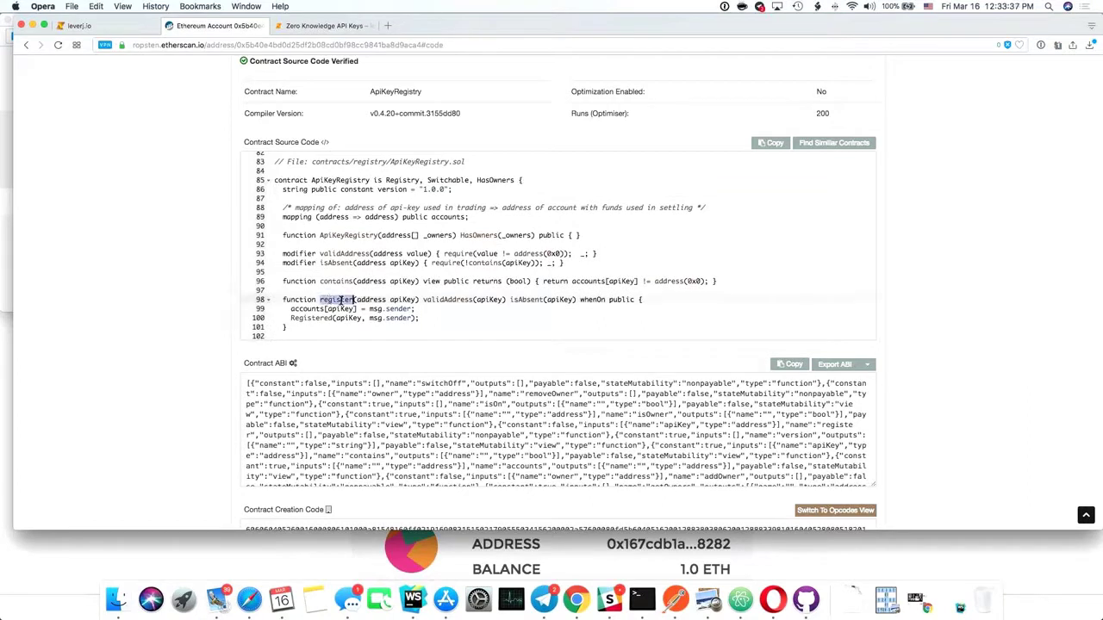
{"action": "left_click", "coordinate": [407, 301]}
{"action": "left_click", "coordinate": [397, 308]}
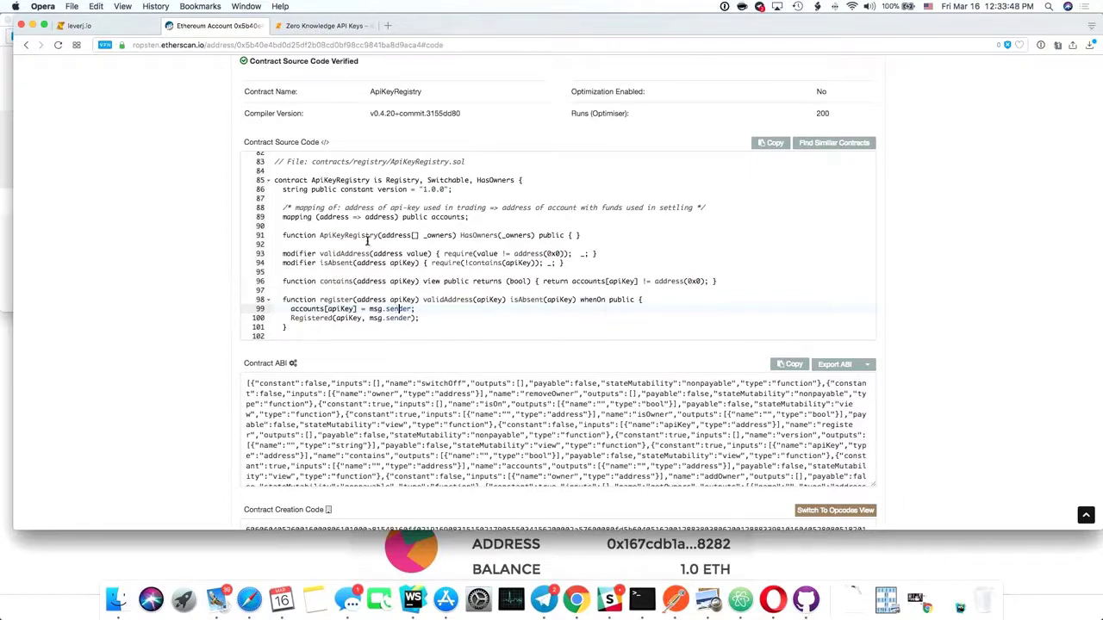
{"action": "scroll", "coordinate": [366, 242], "scroll_direction": "up", "scroll_amount": 10}
{"action": "scroll", "coordinate": [366, 242], "scroll_direction": "down", "scroll_amount": 11}
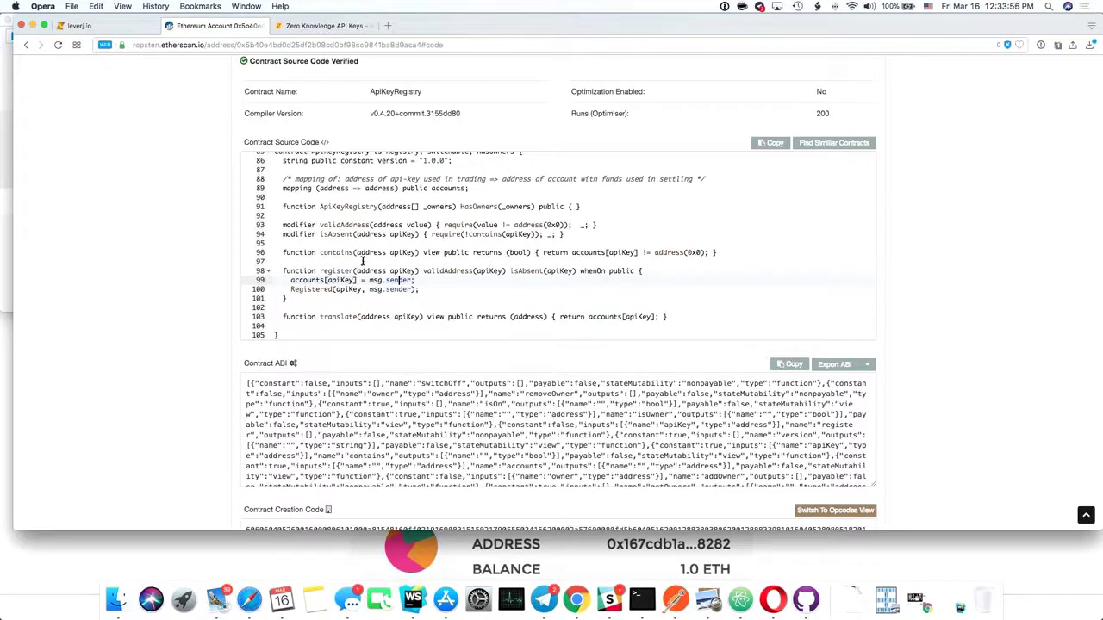
Return to leverj.io and submit the pending API key registration transaction in MetaMask
{"action": "left_click", "coordinate": [101, 29]}
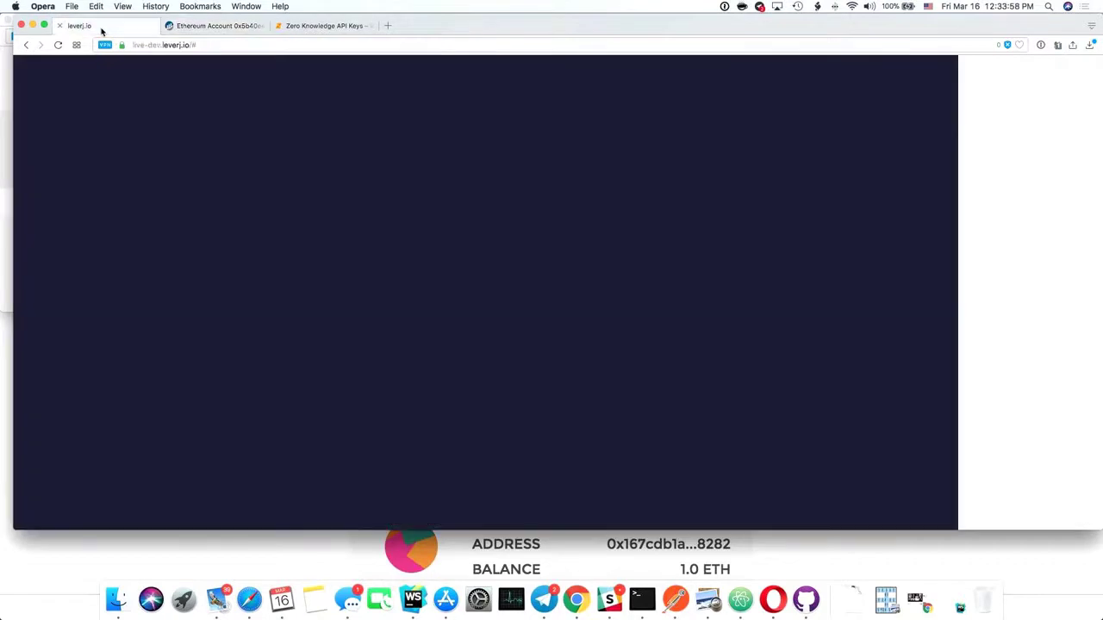
{"action": "left_click", "coordinate": [1058, 46]}
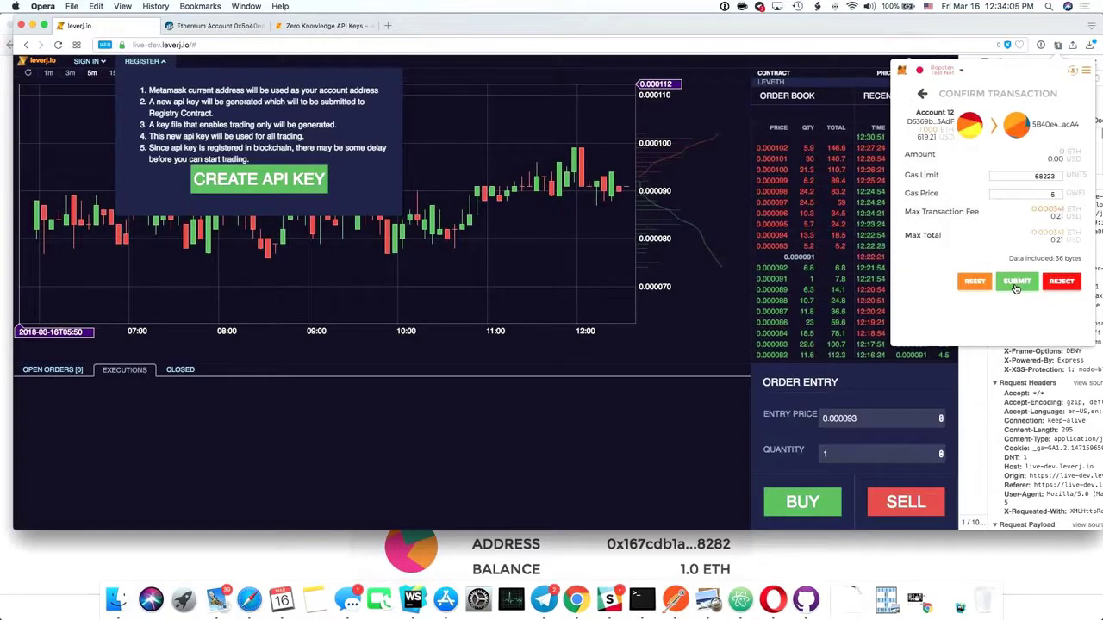
{"action": "left_click", "coordinate": [1017, 282]}
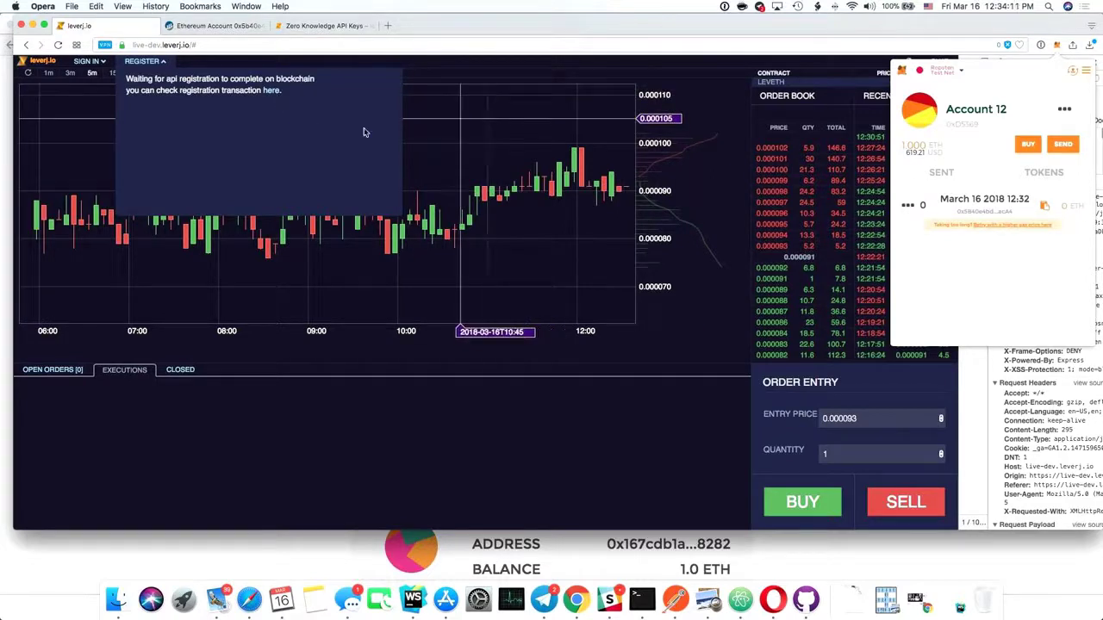
Open the registration transaction on Etherscan and highlight the register function call and the address passed in its input data
{"action": "left_click", "coordinate": [275, 92]}
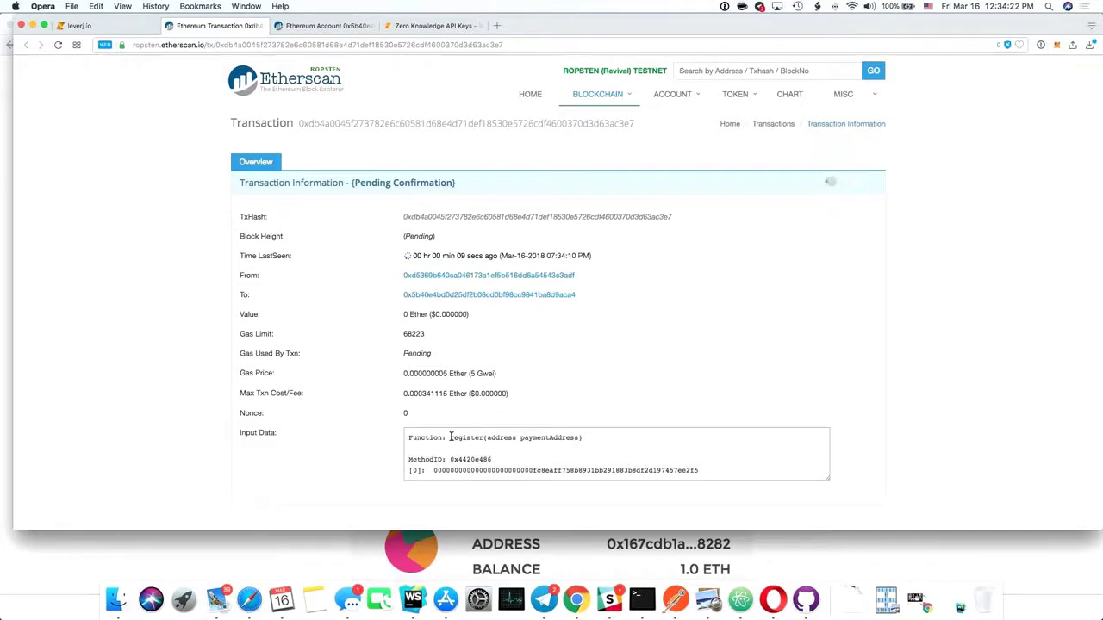
{"action": "left_click_drag", "start_coordinate": [450, 437], "coordinate": [586, 438]}
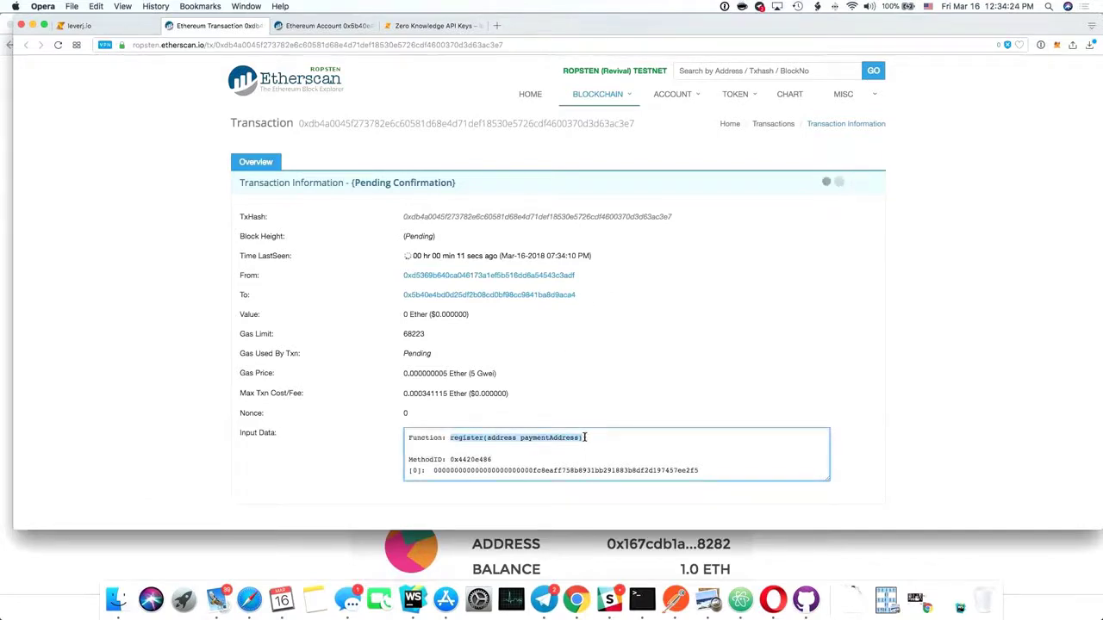
{"action": "left_click", "coordinate": [562, 452]}
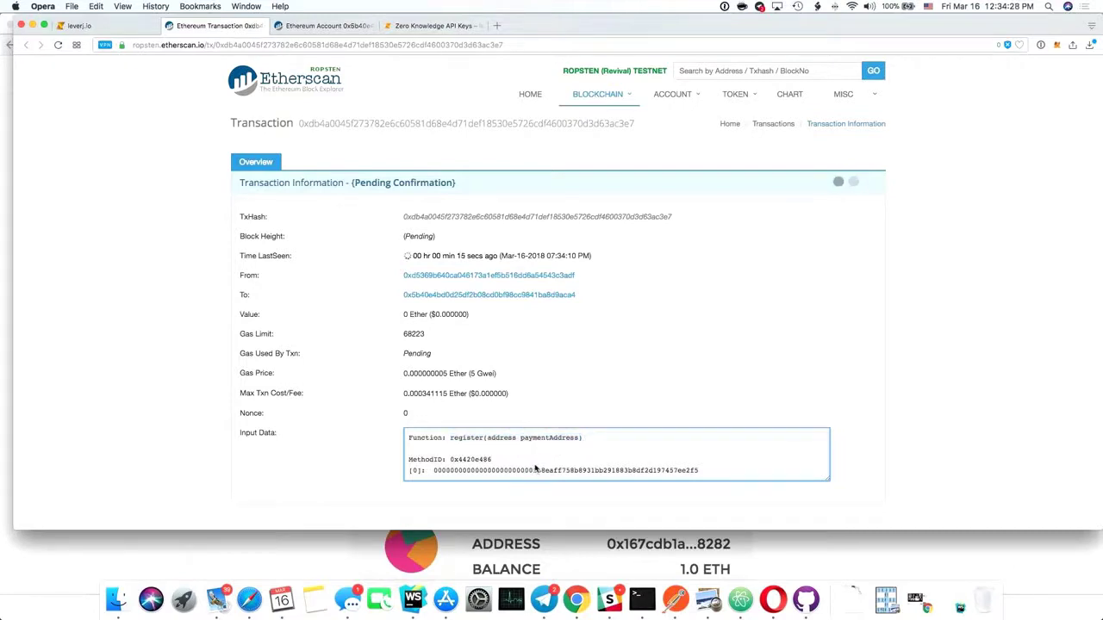
{"action": "left_click_drag", "start_coordinate": [536, 471], "coordinate": [707, 474]}
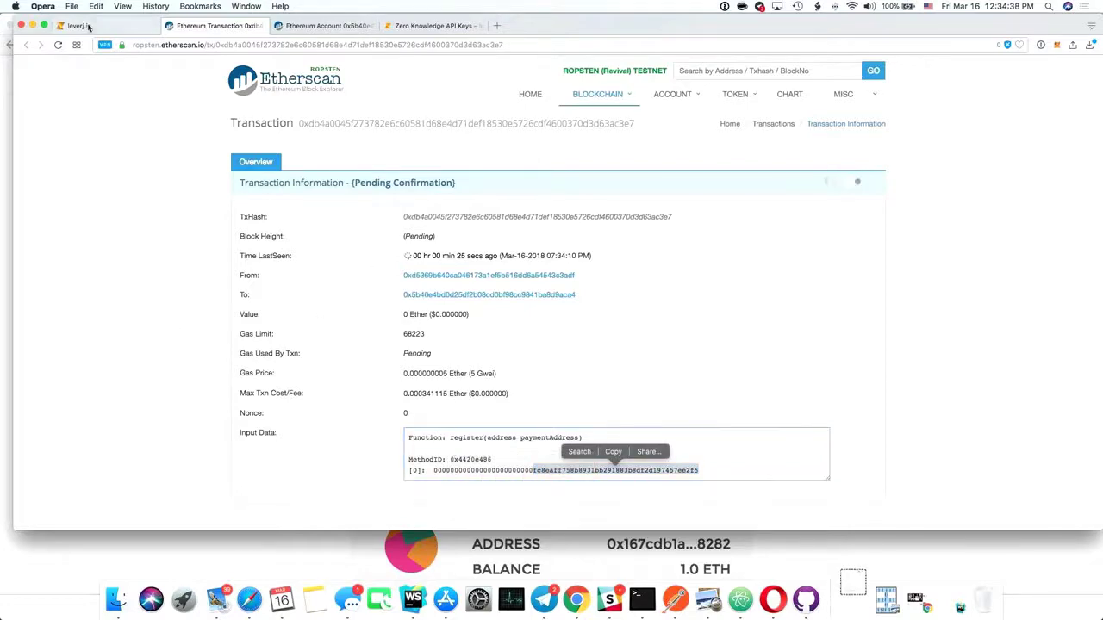
Go back to leverj.io, dismiss the downloads list and open the key management details
{"action": "left_click", "coordinate": [92, 29]}
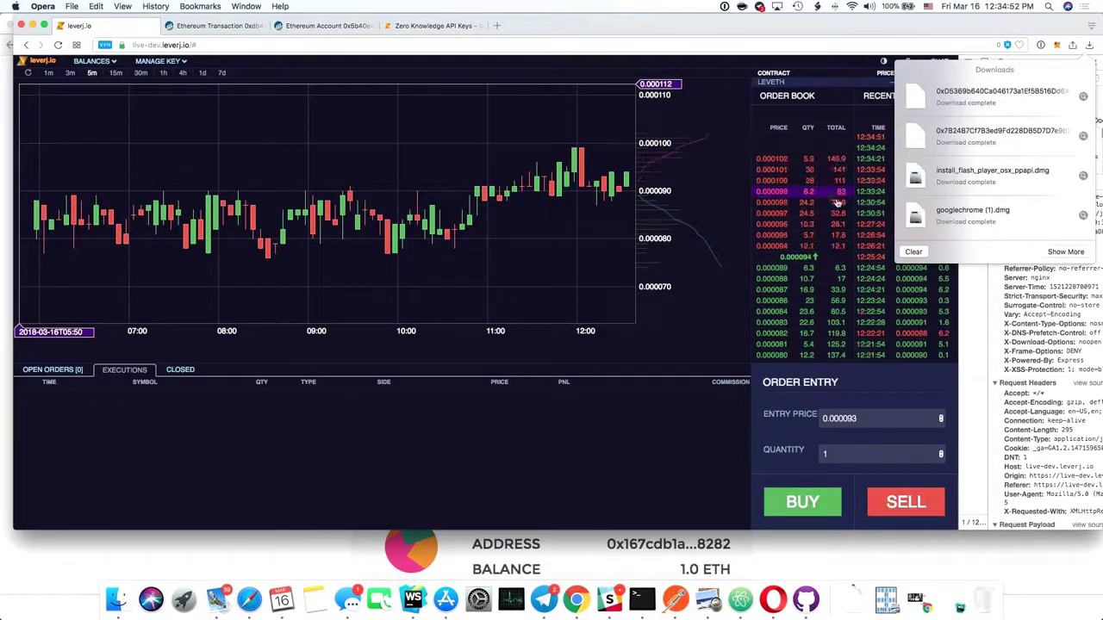
{"action": "left_click", "coordinate": [702, 310]}
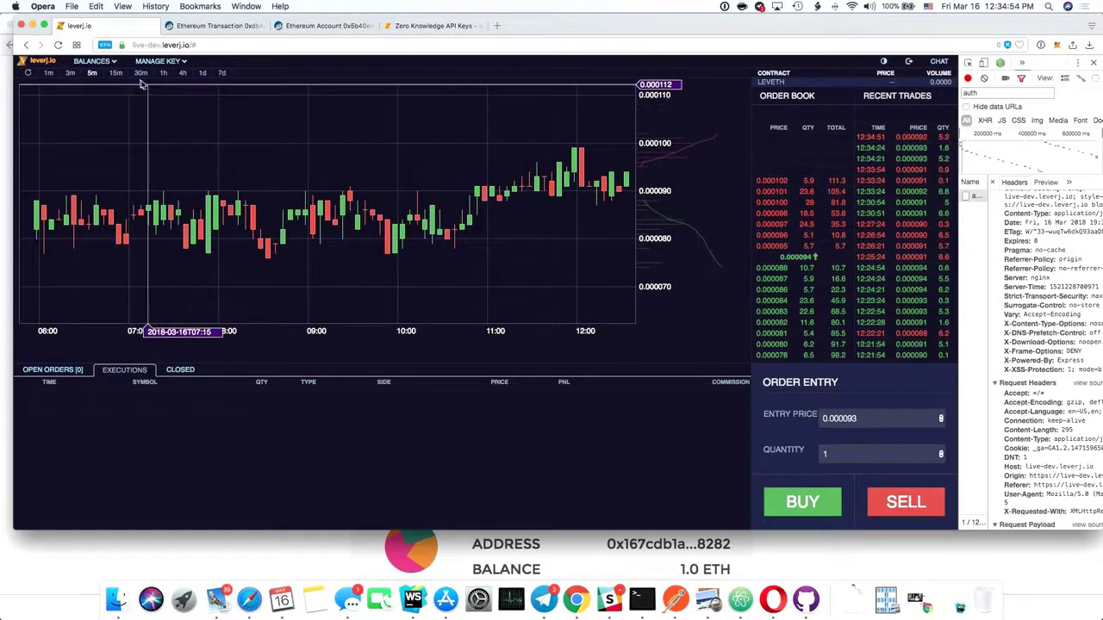
{"action": "left_click", "coordinate": [183, 60]}
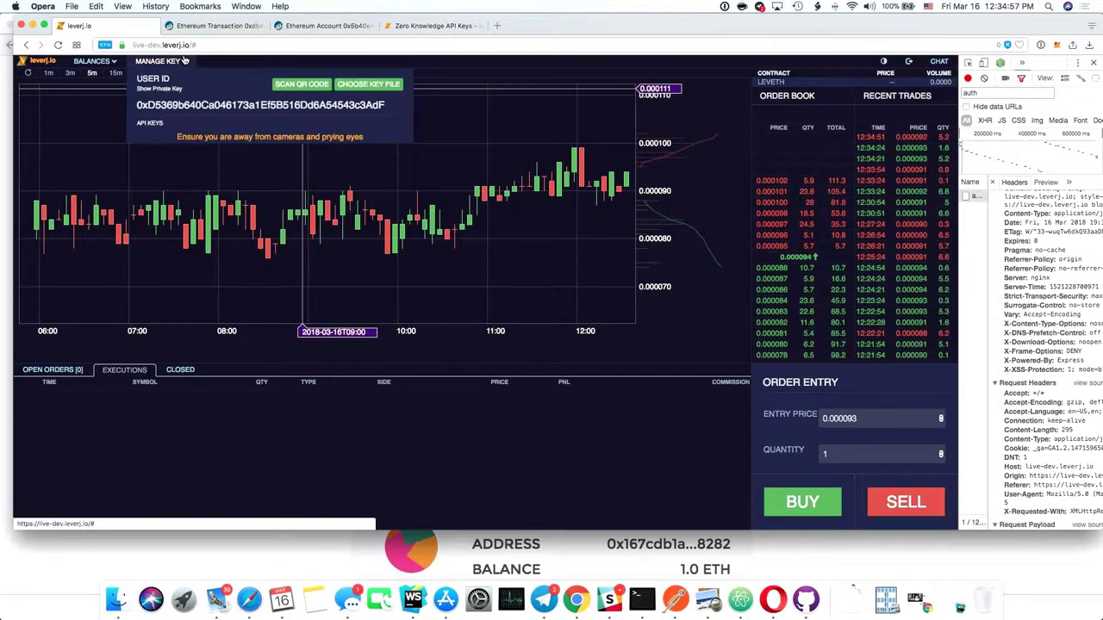
Expand the account's API keys list, highlight the registered API key and close the key management details
{"action": "left_click", "coordinate": [152, 124]}
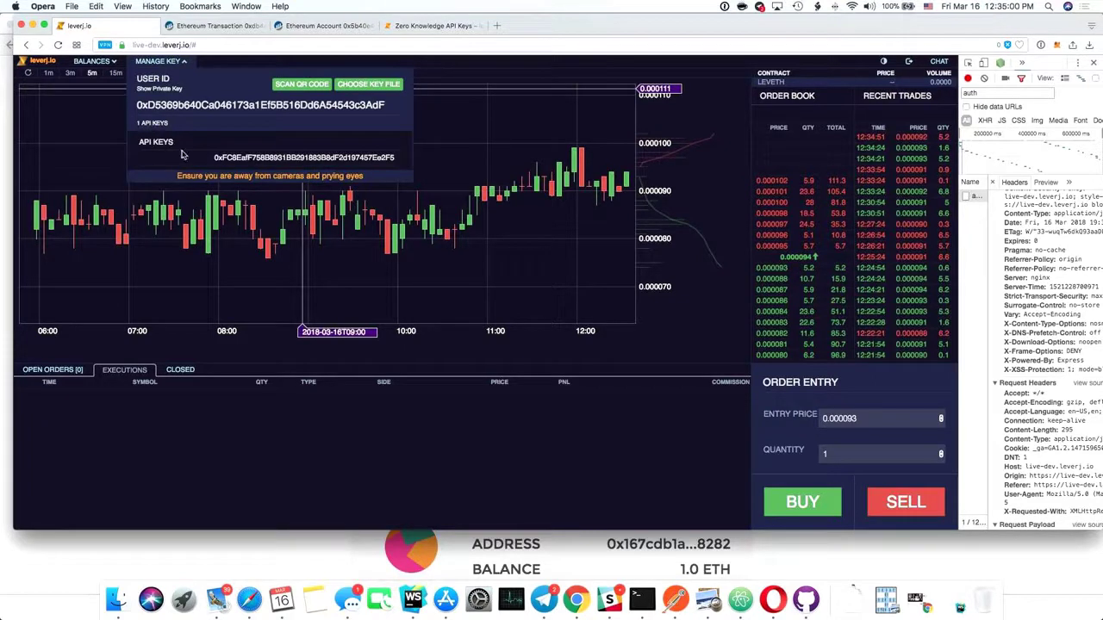
{"action": "left_click_drag", "start_coordinate": [215, 159], "coordinate": [399, 166]}
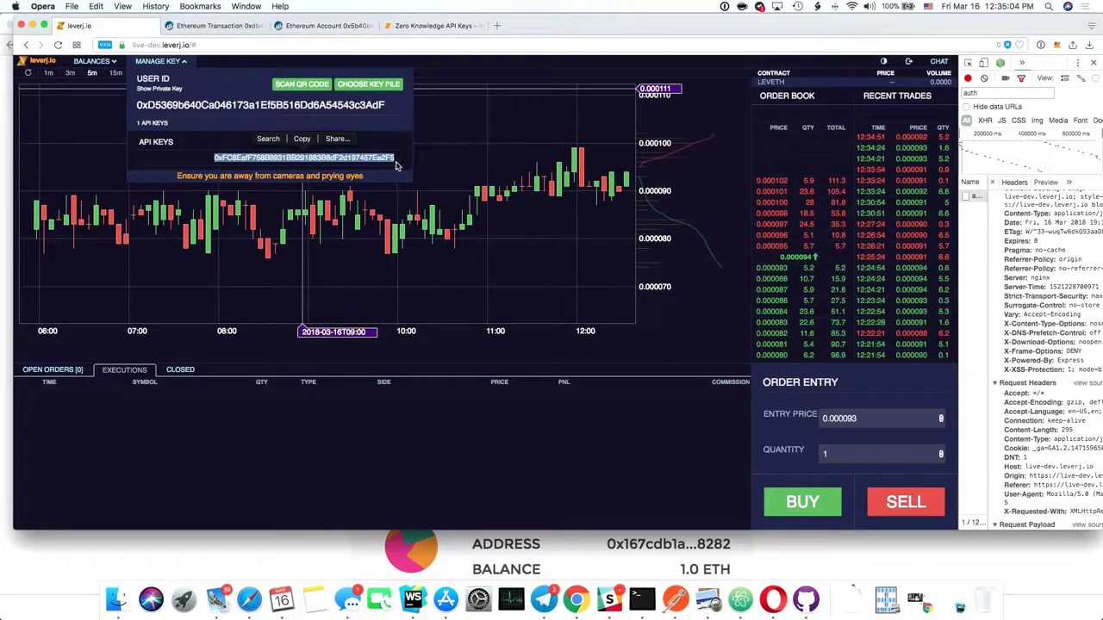
{"action": "left_click", "coordinate": [194, 169]}
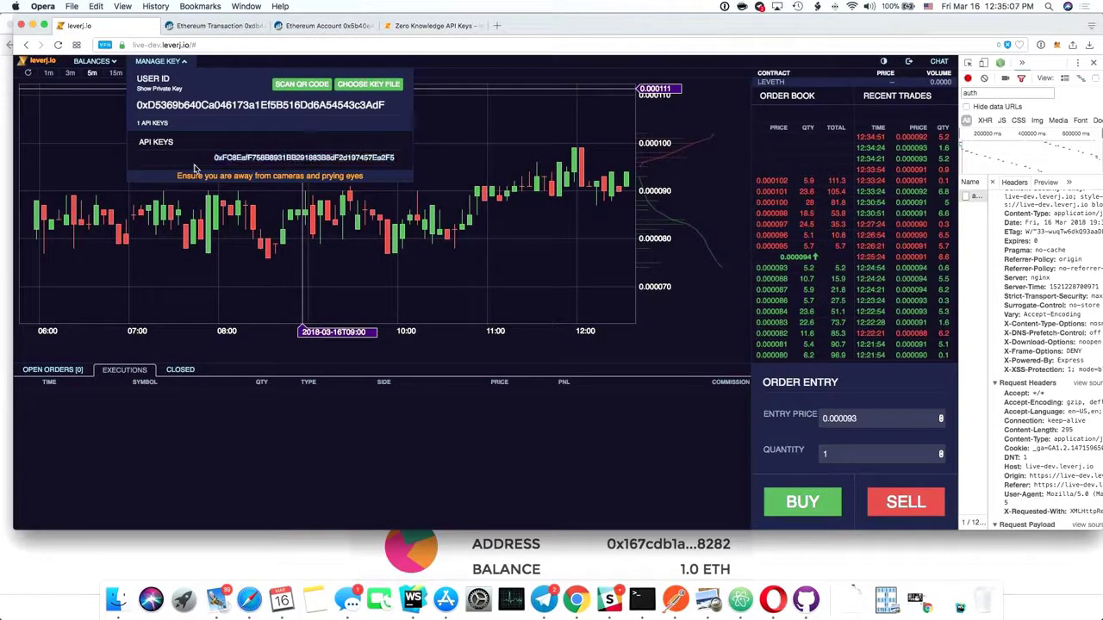
{"action": "left_click", "coordinate": [164, 64]}
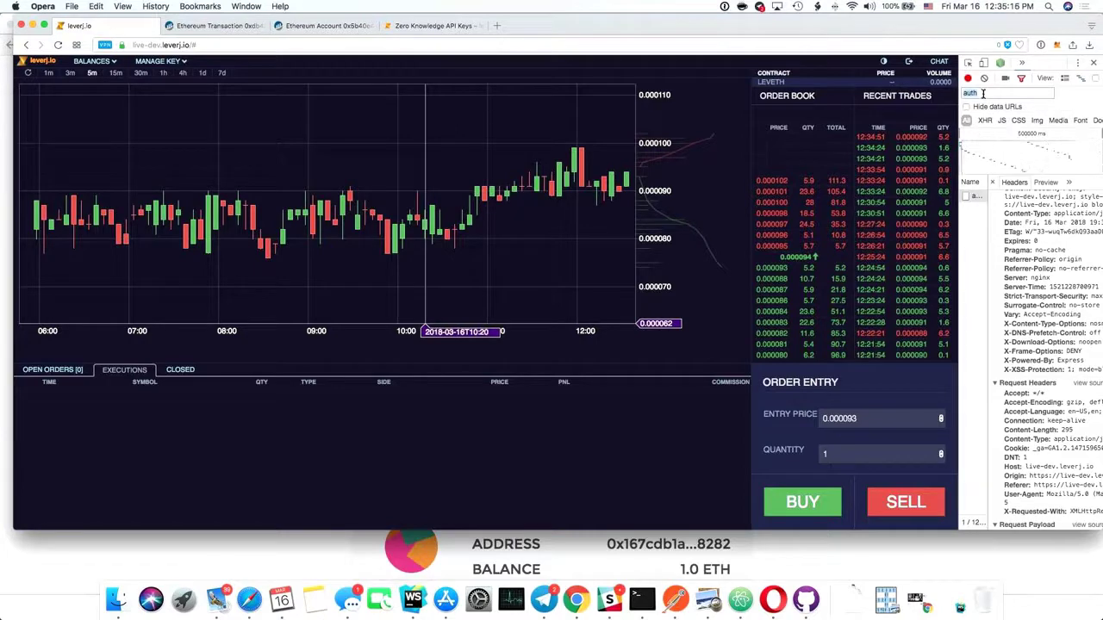
Clear the network request filter and place a LEVETH sell order for 22.3 at 0.000086, using the order book price
{"action": "key", "text": "BackSpace"}
{"action": "left_click_drag", "start_coordinate": [958, 119], "coordinate": [794, 119]}
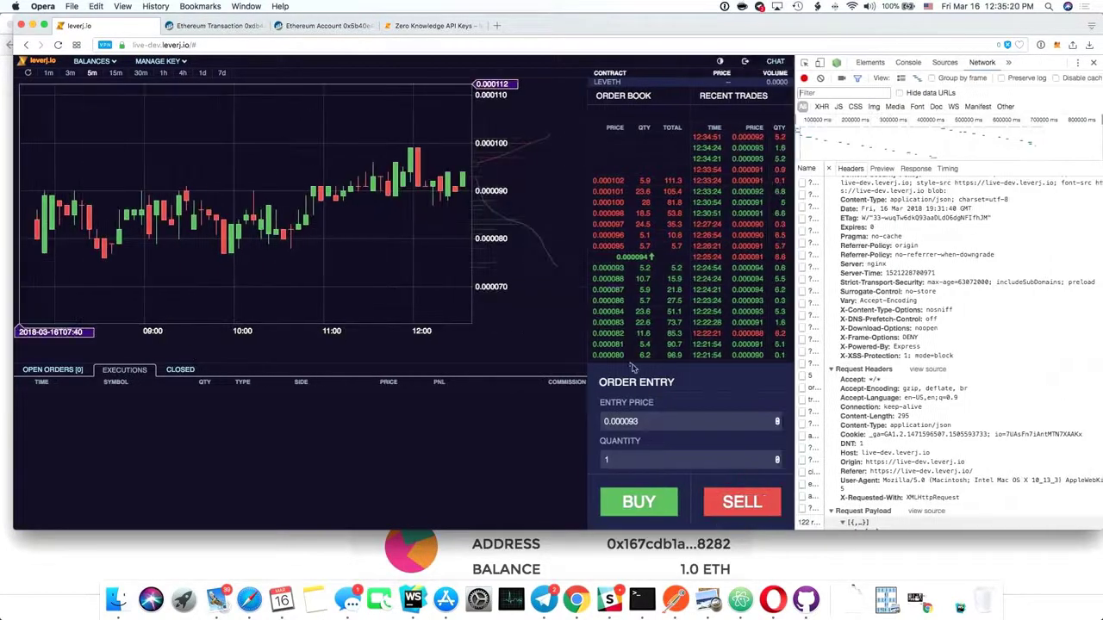
{"action": "left_click", "coordinate": [616, 282]}
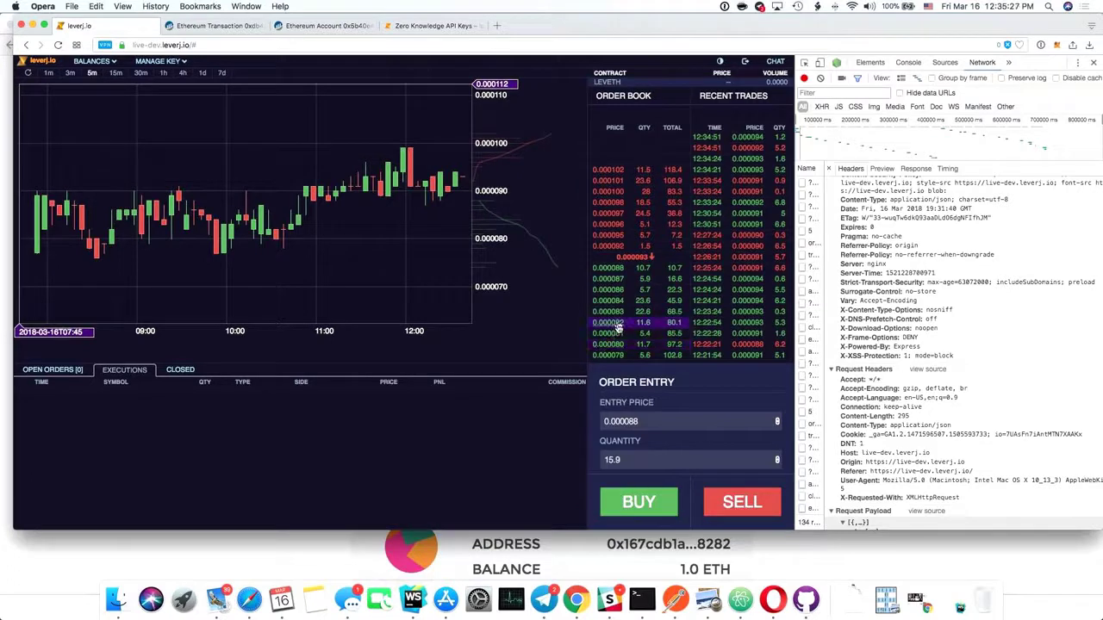
{"action": "left_click", "coordinate": [617, 278]}
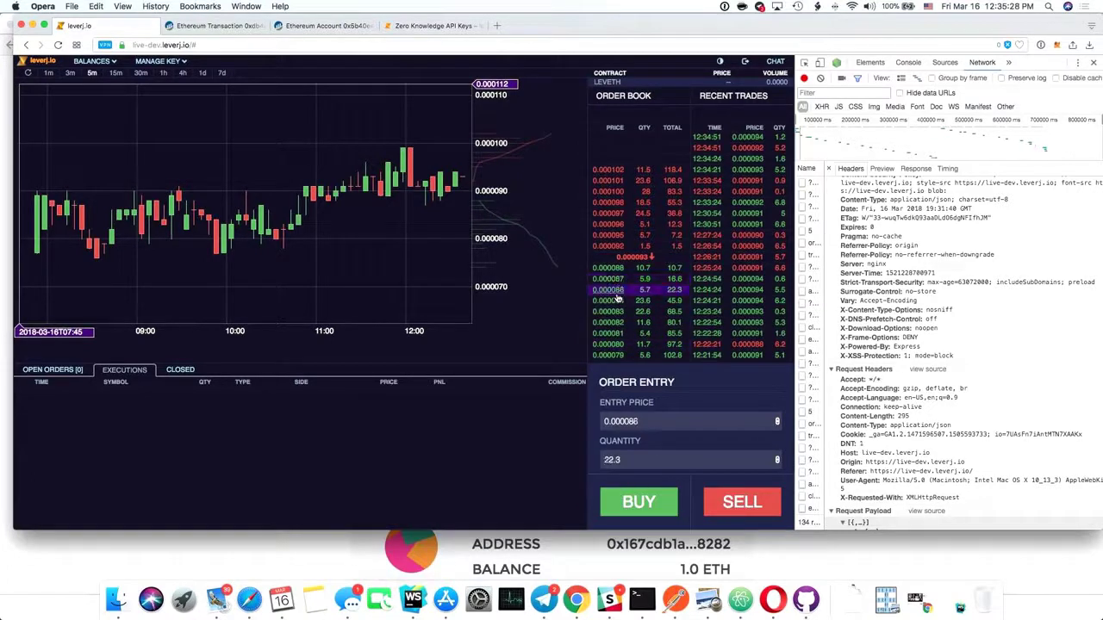
{"action": "left_click", "coordinate": [750, 503]}
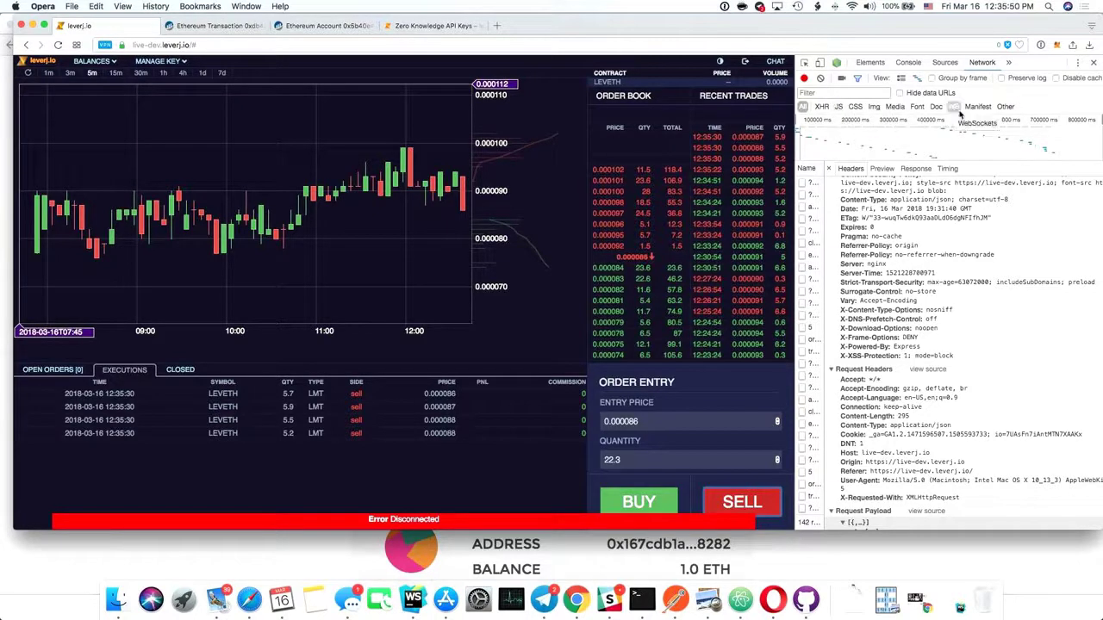
Filter the network requests to WebSockets and open the frames of the first listed connection
{"action": "left_click", "coordinate": [955, 108]}
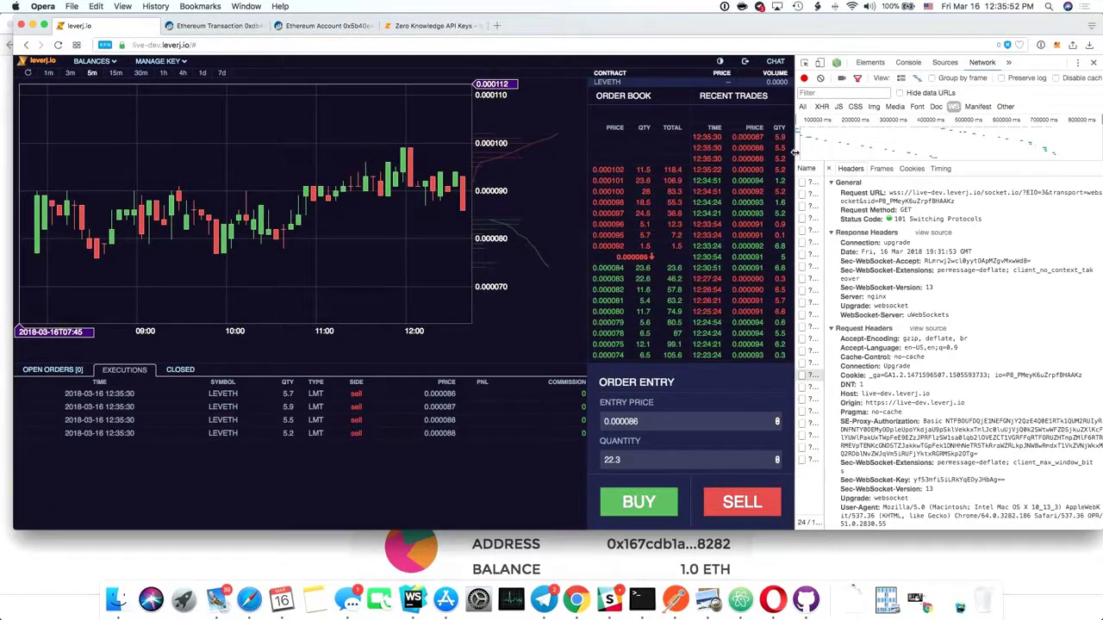
{"action": "left_click_drag", "start_coordinate": [789, 154], "coordinate": [948, 189]}
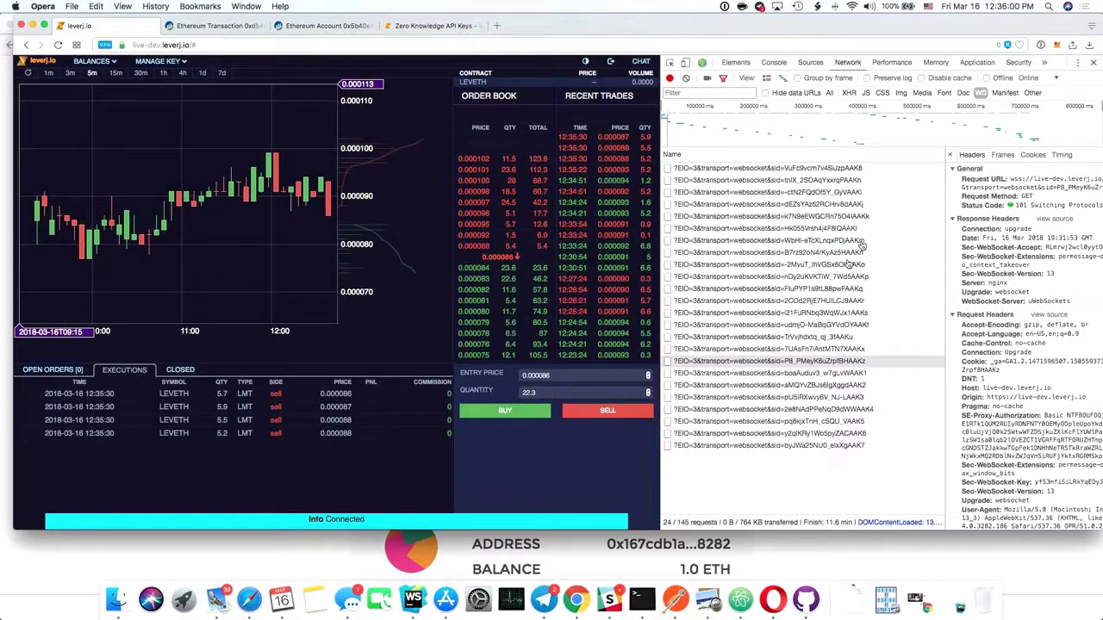
{"action": "left_click", "coordinate": [807, 168]}
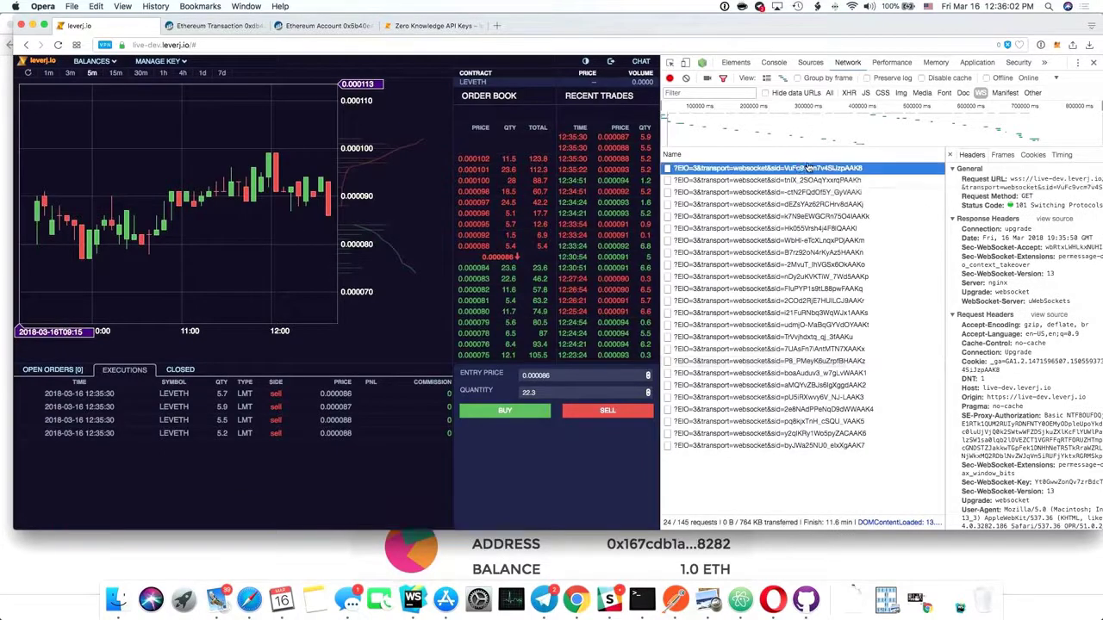
{"action": "left_click", "coordinate": [1001, 155]}
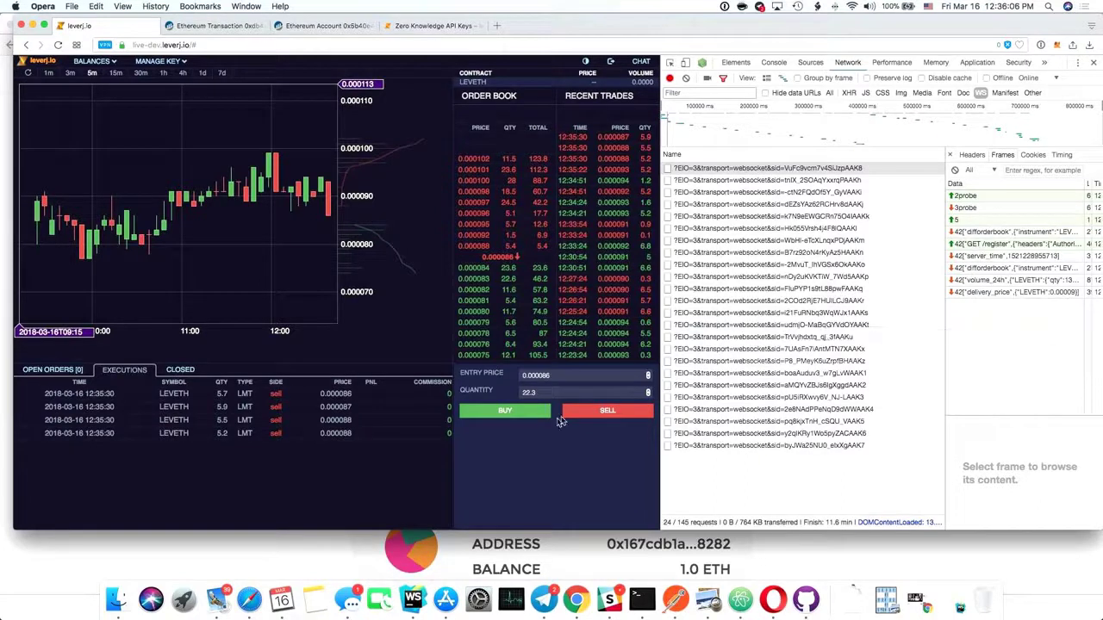
Try to sell 46.2 LEVETH at 0.000083 and inspect the POST /order frame, including the newest WebSocket connection's frames
{"action": "left_click", "coordinate": [488, 280]}
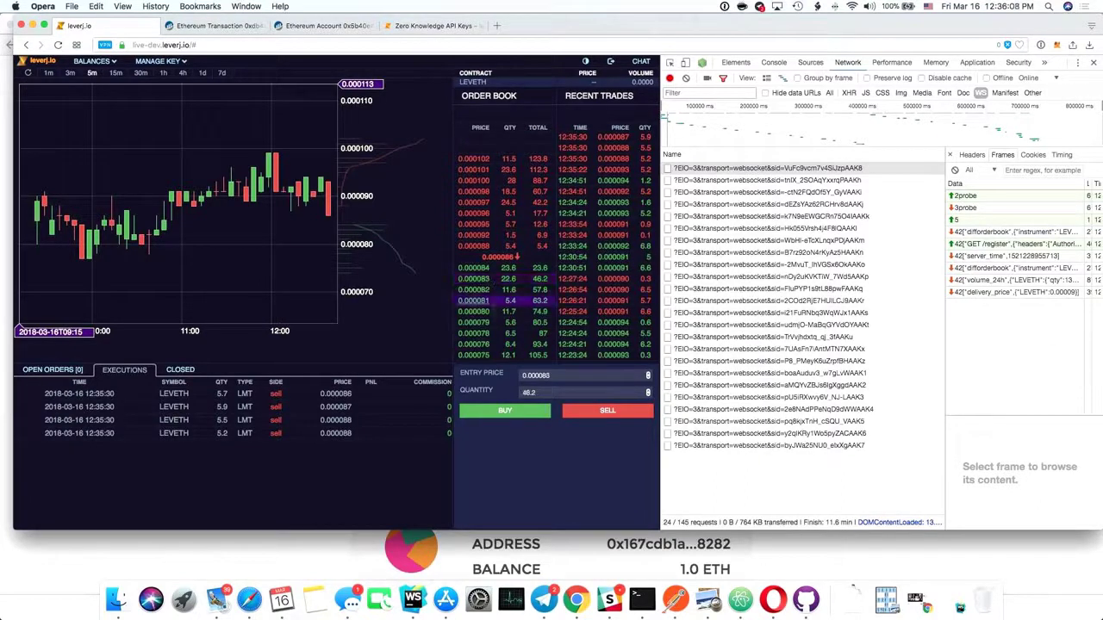
{"action": "left_click", "coordinate": [617, 414]}
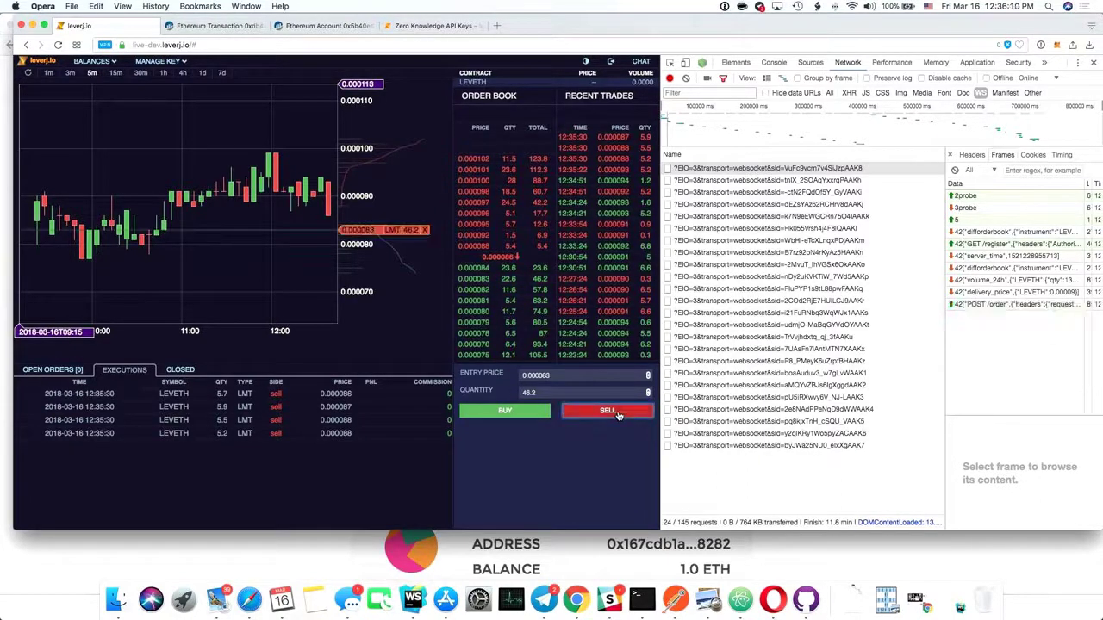
{"action": "left_click", "coordinate": [992, 309]}
{"action": "left_click", "coordinate": [248, 501]}
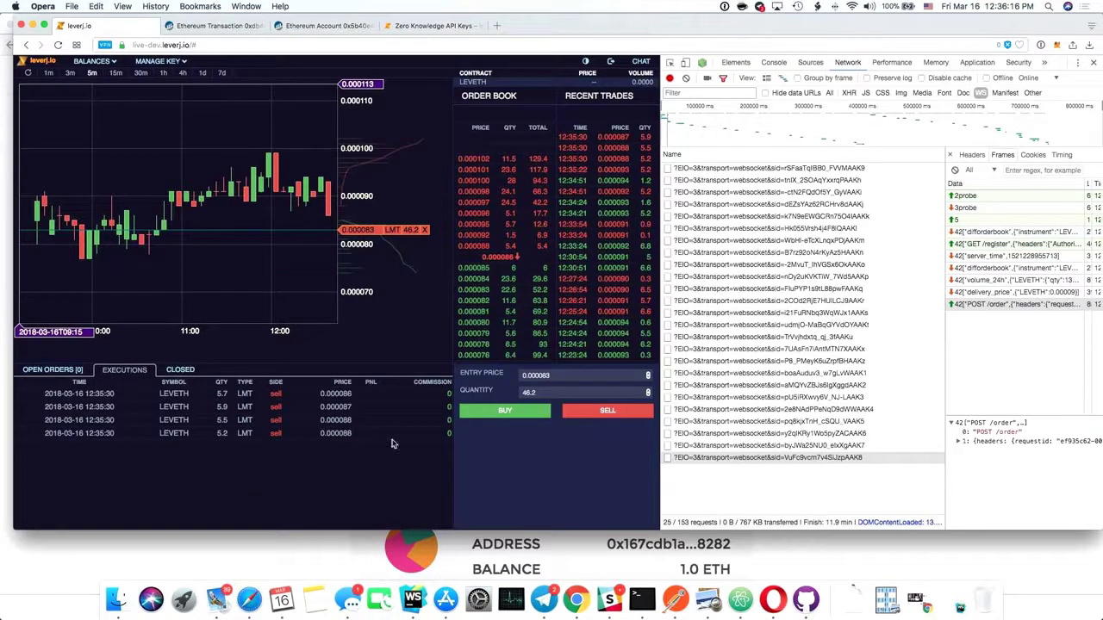
{"action": "left_click", "coordinate": [752, 168]}
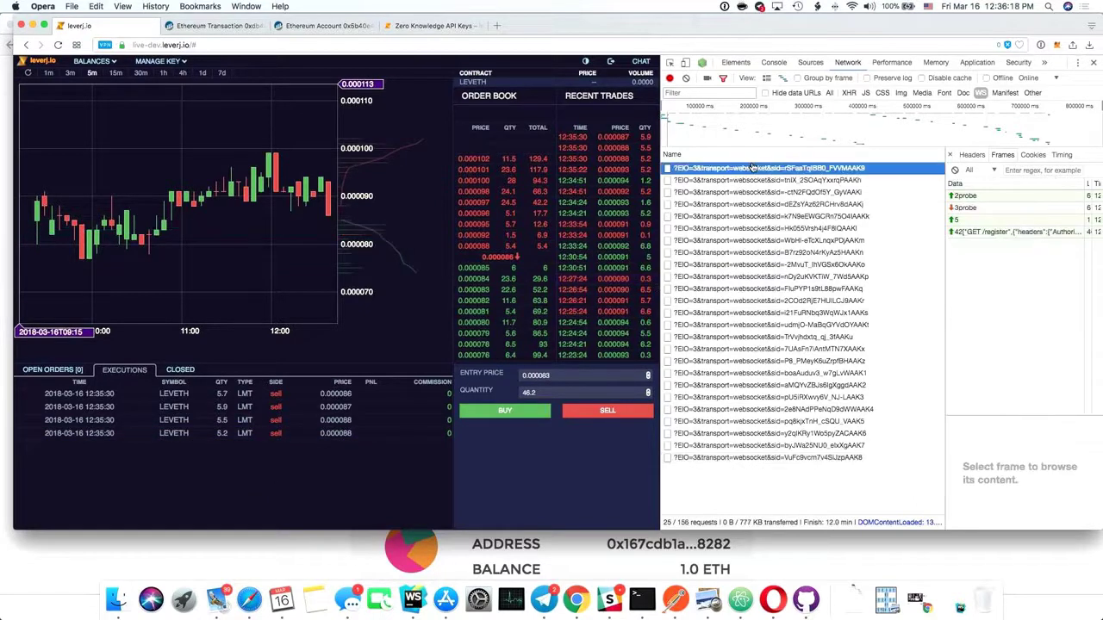
Reload leverj.io in Opera, and switch to Chrome with its leverj.io page in view
{"action": "left_click", "coordinate": [59, 47]}
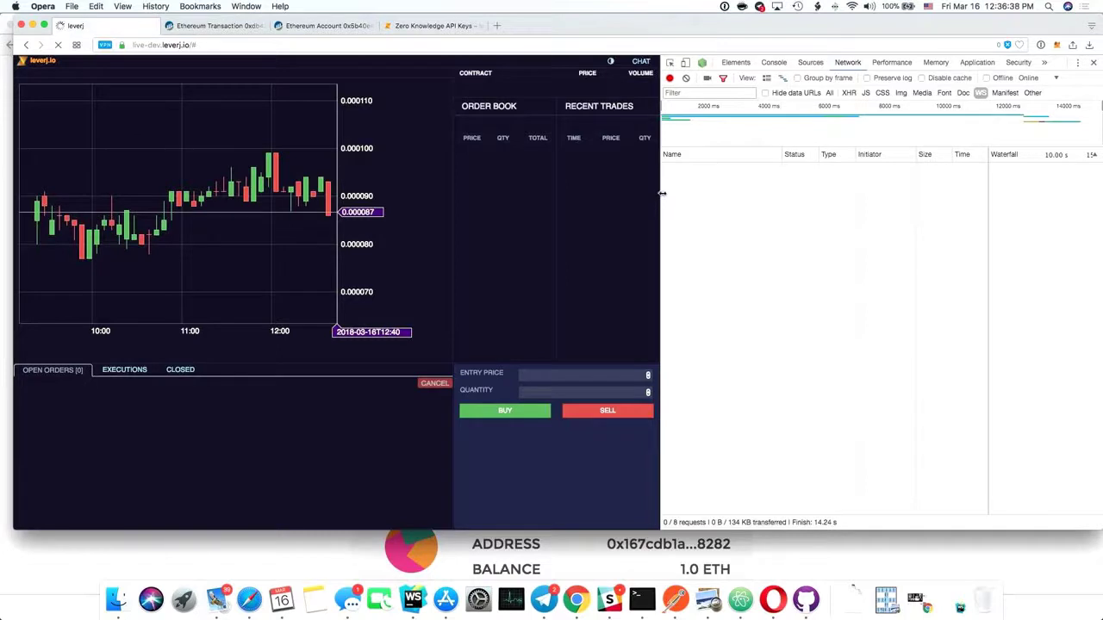
{"action": "left_click_drag", "start_coordinate": [661, 193], "coordinate": [701, 190]}
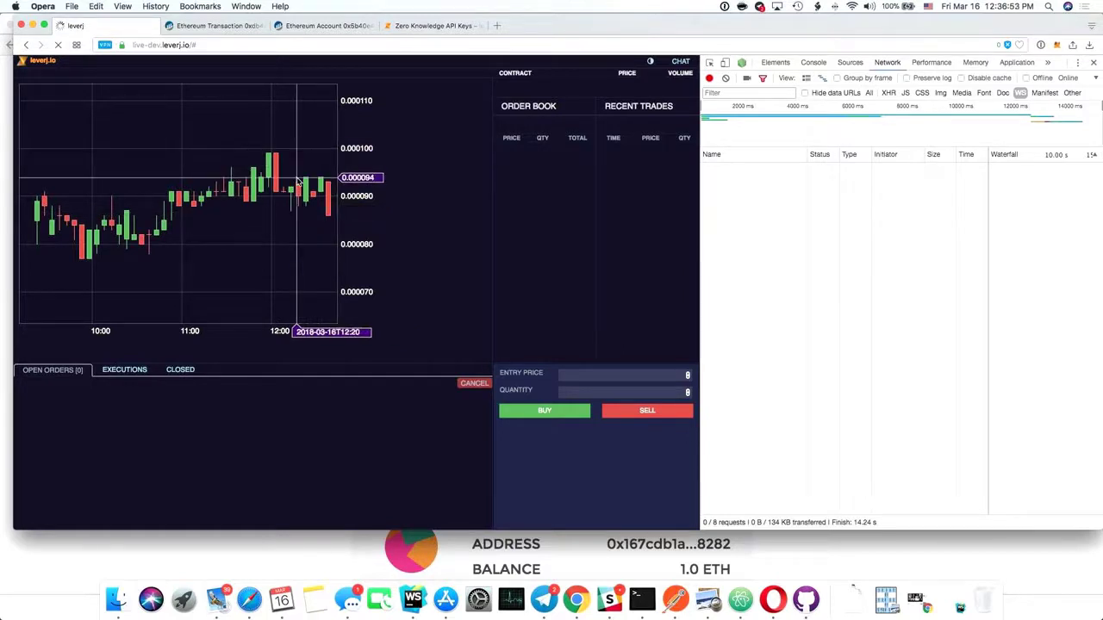
{"action": "key", "text": "super+Tab"}
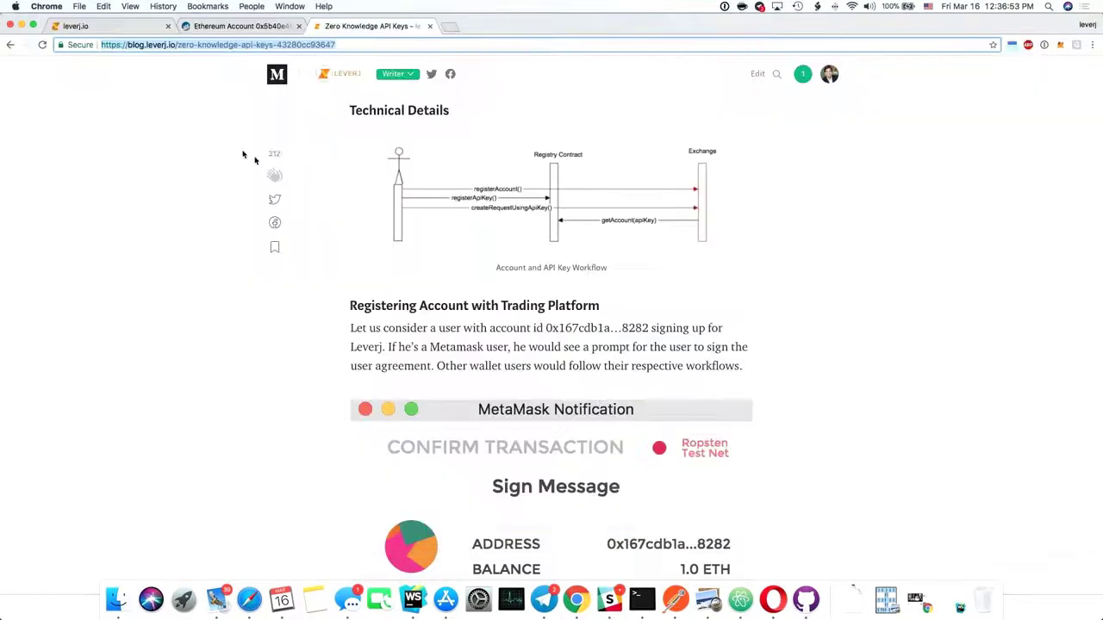
{"action": "left_click", "coordinate": [135, 29]}
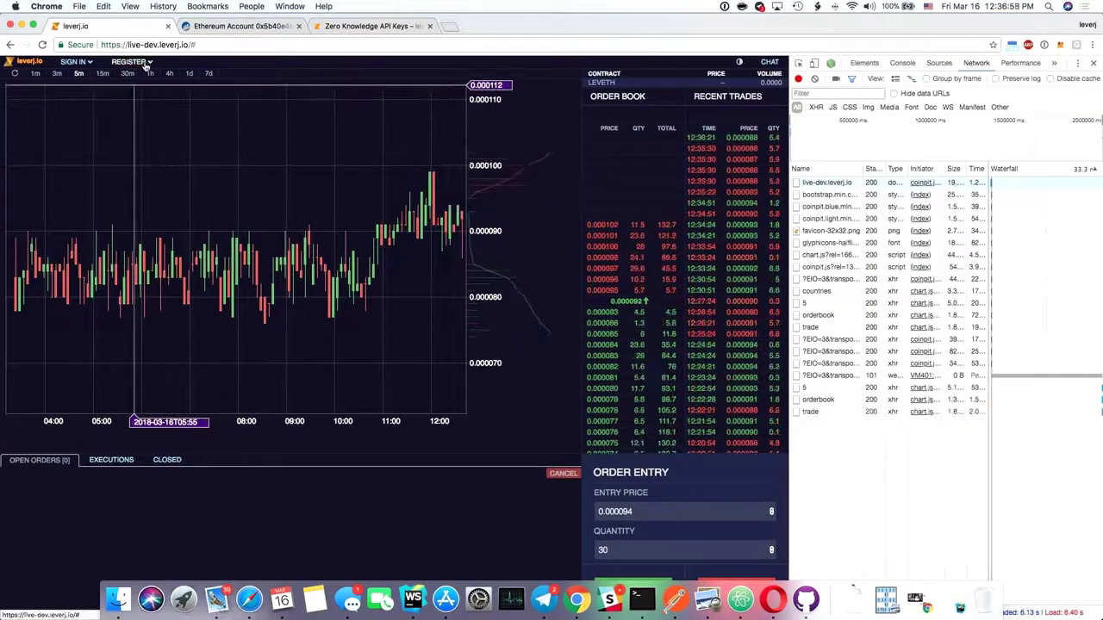
Sign in to leverj.io with the second-to-last JSON key file in the local folder
{"action": "left_click", "coordinate": [84, 66]}
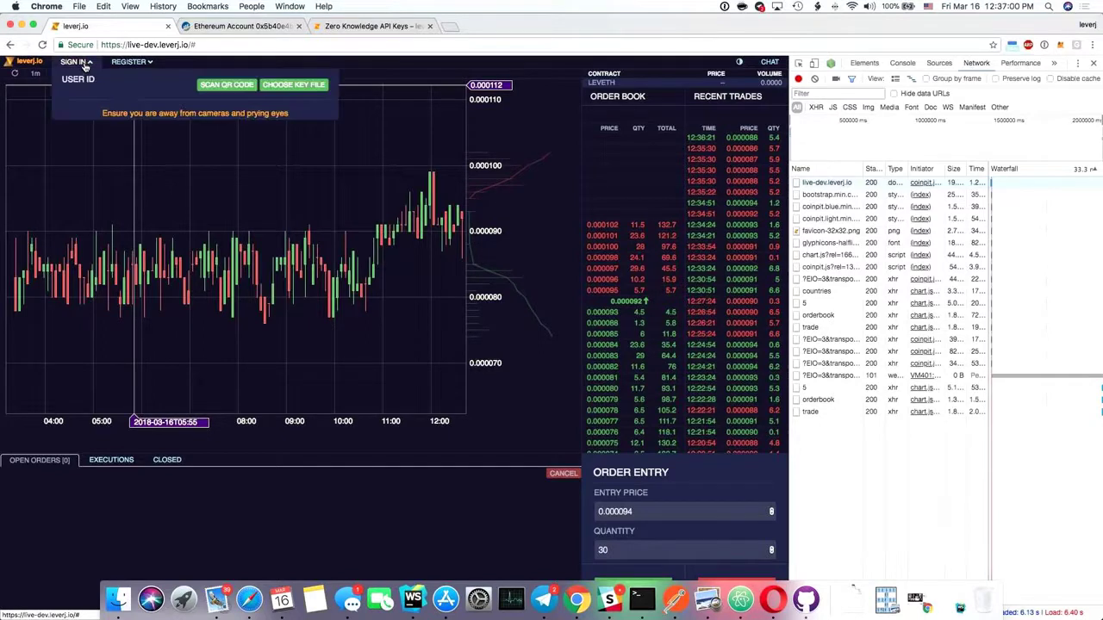
{"action": "left_click", "coordinate": [294, 84]}
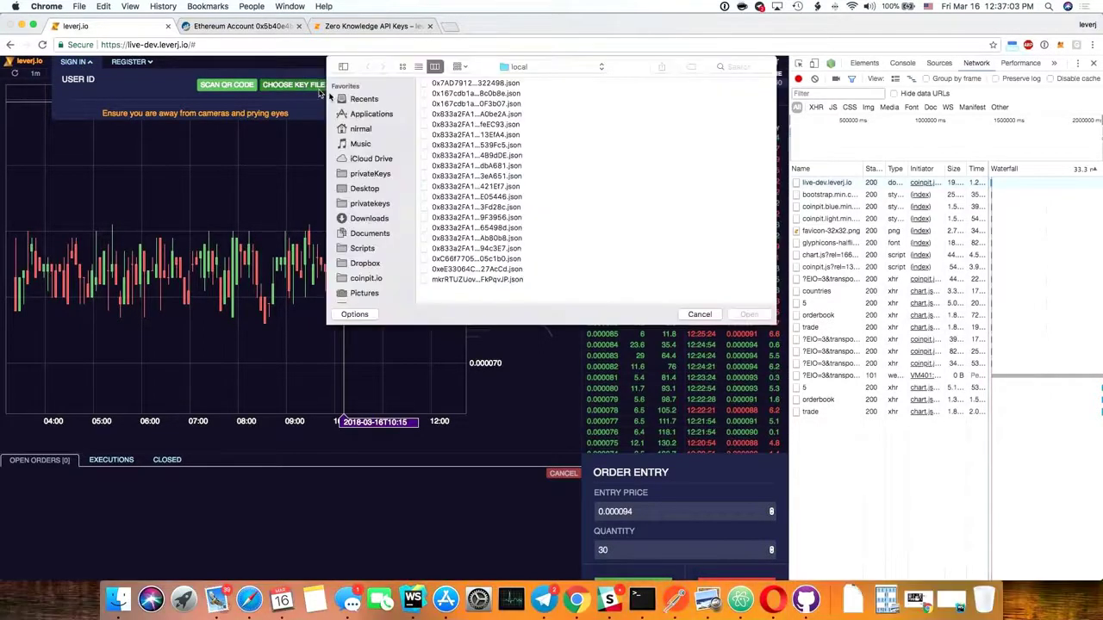
{"action": "left_click", "coordinate": [465, 270]}
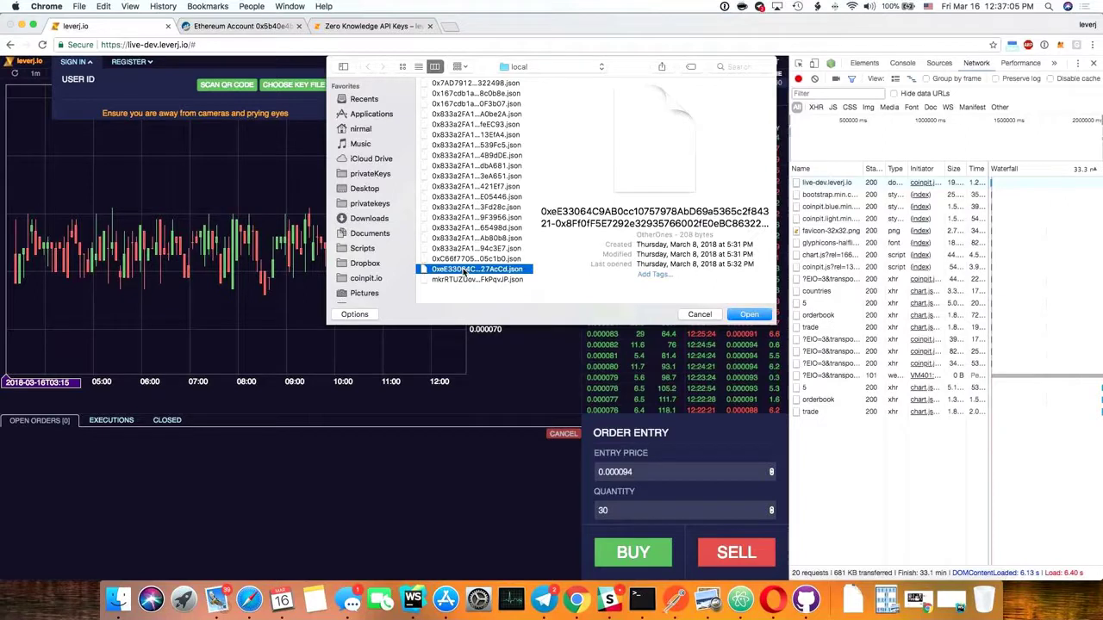
{"action": "left_click", "coordinate": [749, 315]}
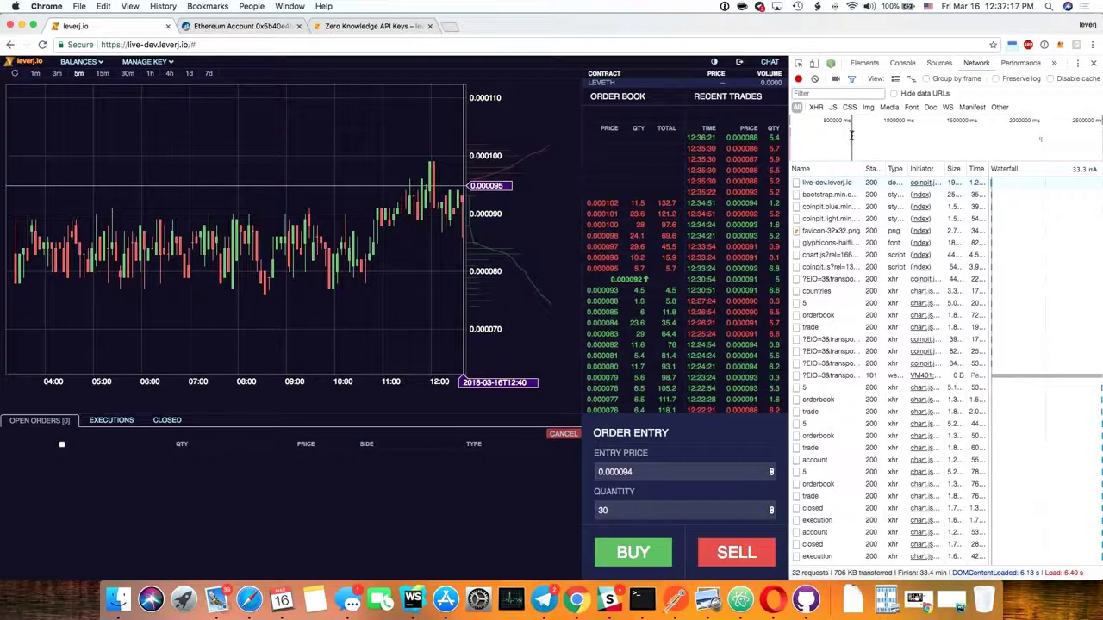
Open the WebSocket connection's frames and place a LEVETH sell order for 12.1 at 0.000088
{"action": "left_click", "coordinate": [947, 107]}
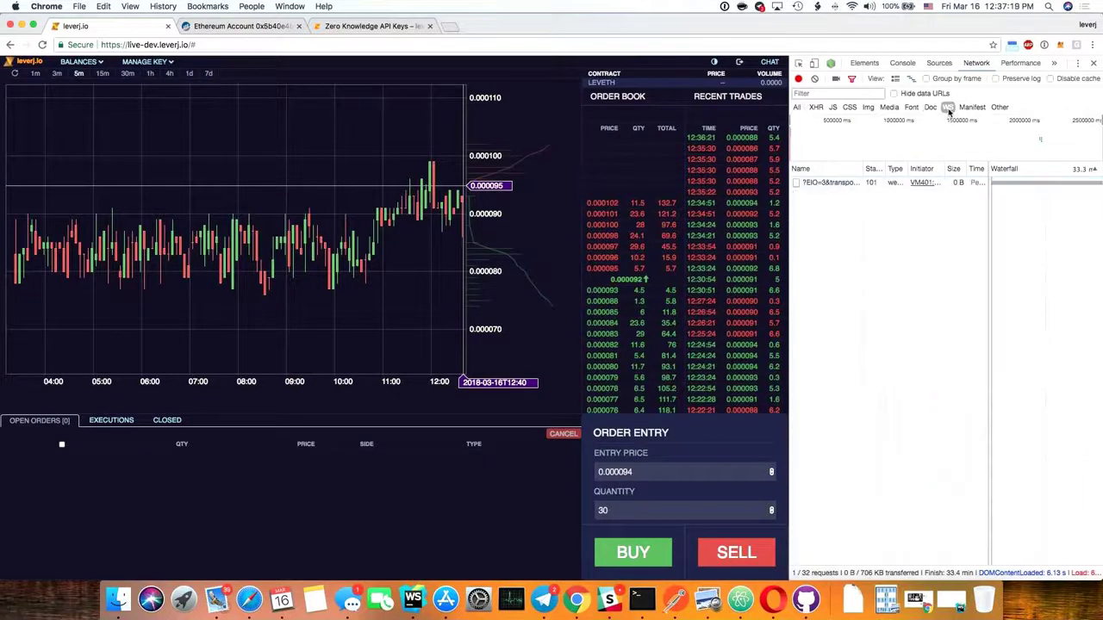
{"action": "left_click", "coordinate": [832, 184]}
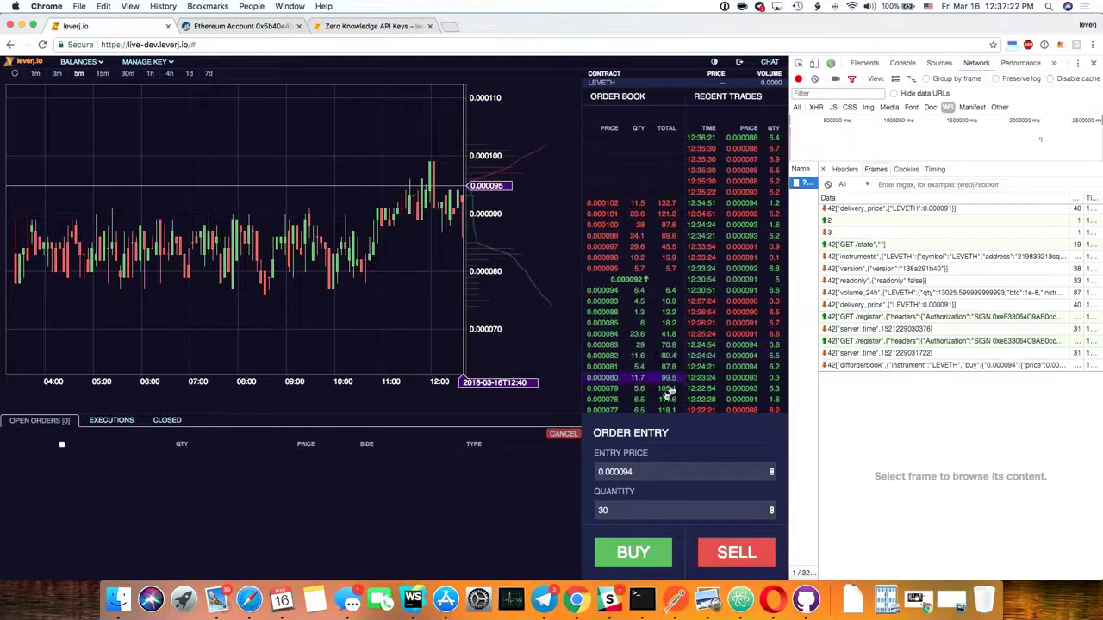
{"action": "left_click", "coordinate": [610, 313]}
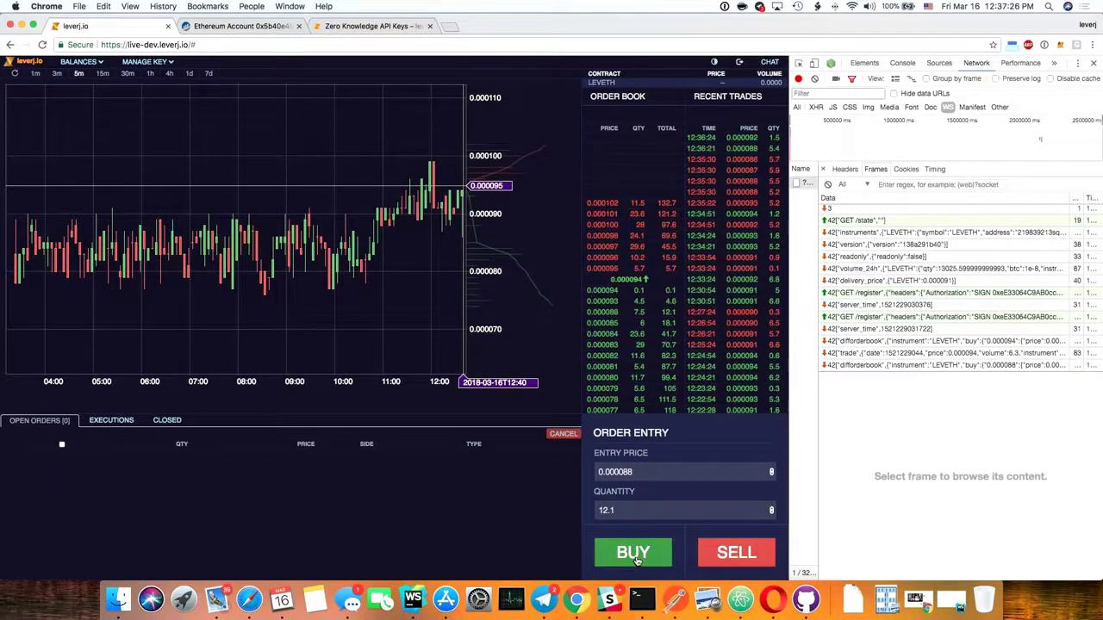
{"action": "left_click", "coordinate": [738, 554]}
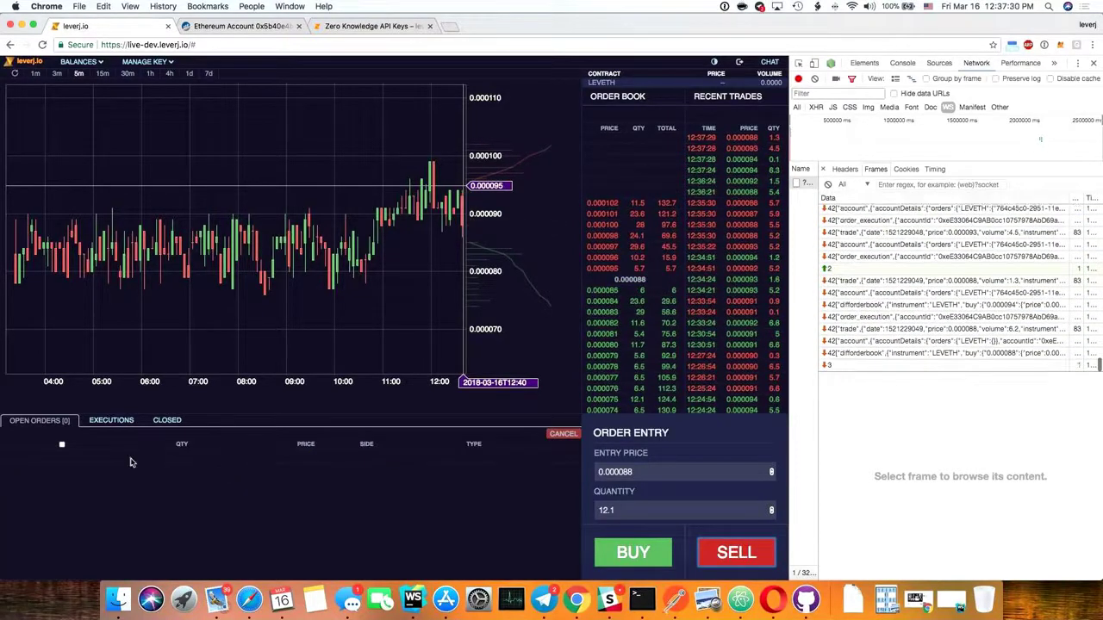
List the order executions and expand the sent POST /order frame down to the order's fields in its body
{"action": "left_click", "coordinate": [111, 420]}
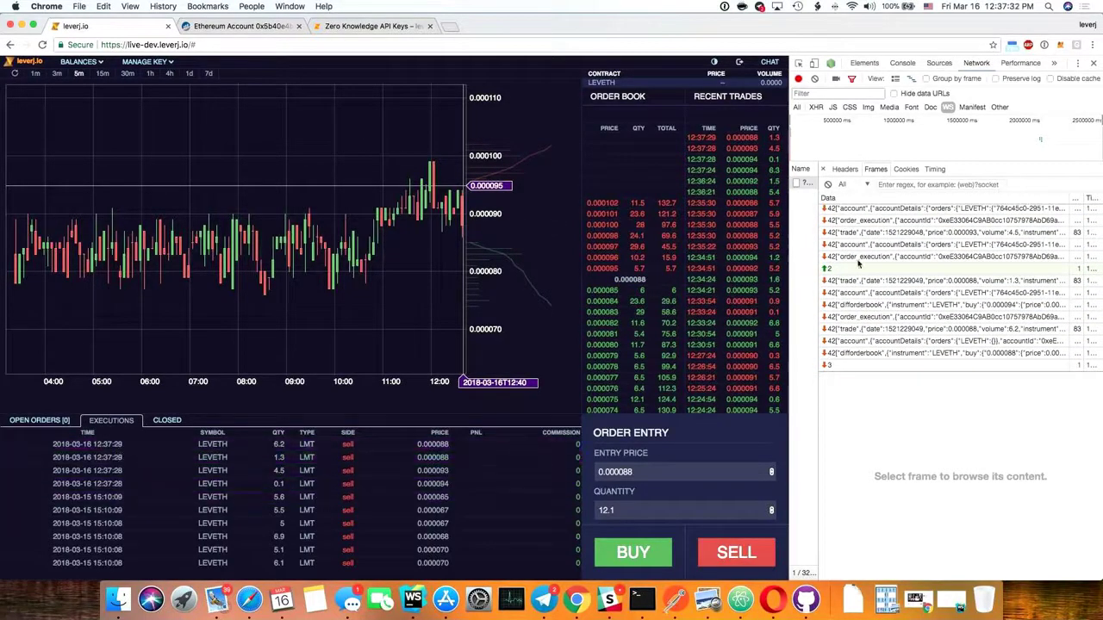
{"action": "left_click", "coordinate": [858, 342]}
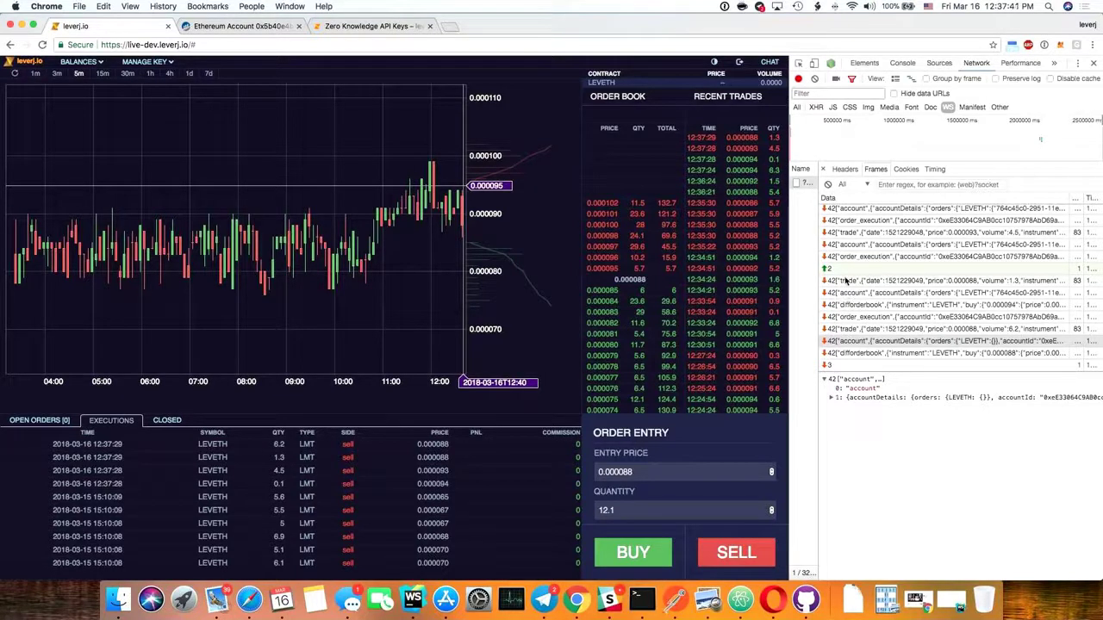
{"action": "scroll", "coordinate": [845, 281], "scroll_direction": "up", "scroll_amount": 1}
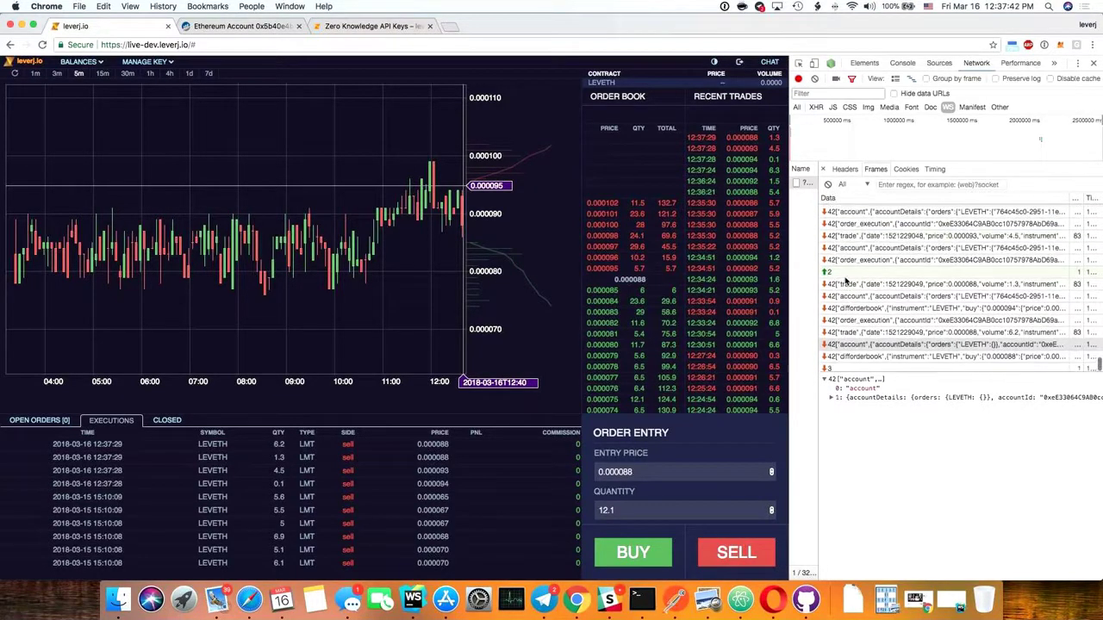
{"action": "scroll", "coordinate": [846, 281], "scroll_direction": "up", "scroll_amount": 3}
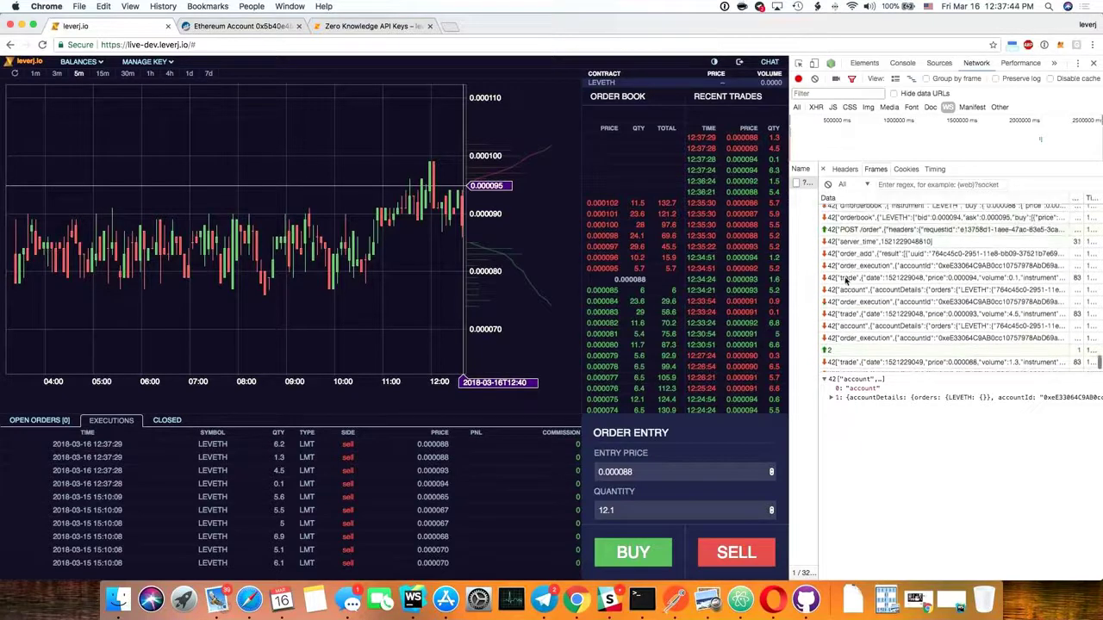
{"action": "left_click", "coordinate": [865, 244]}
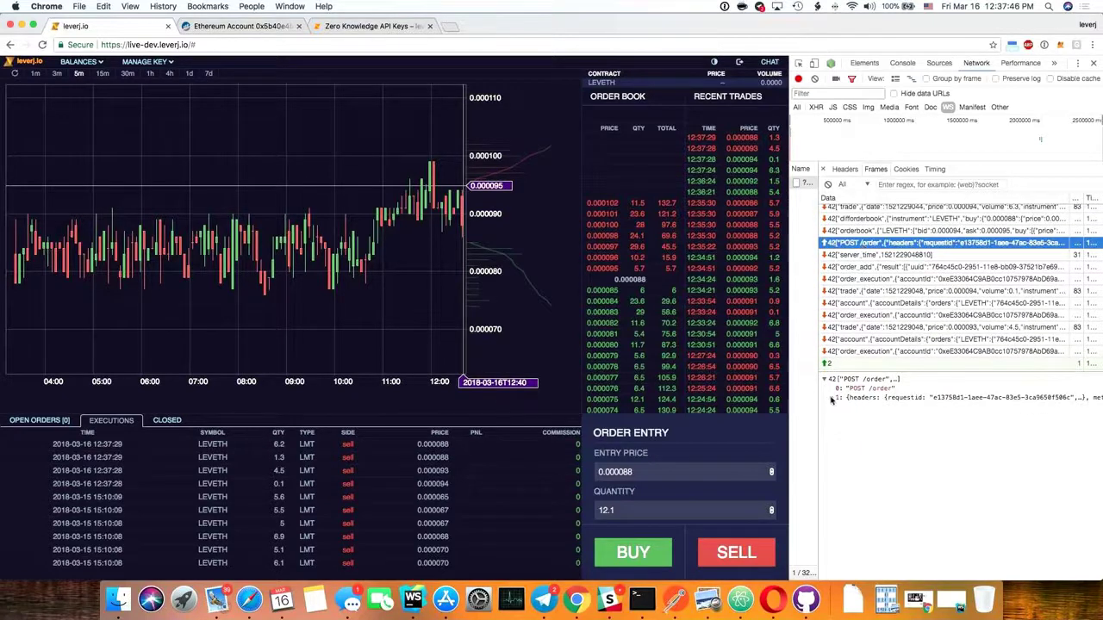
{"action": "left_click", "coordinate": [831, 398]}
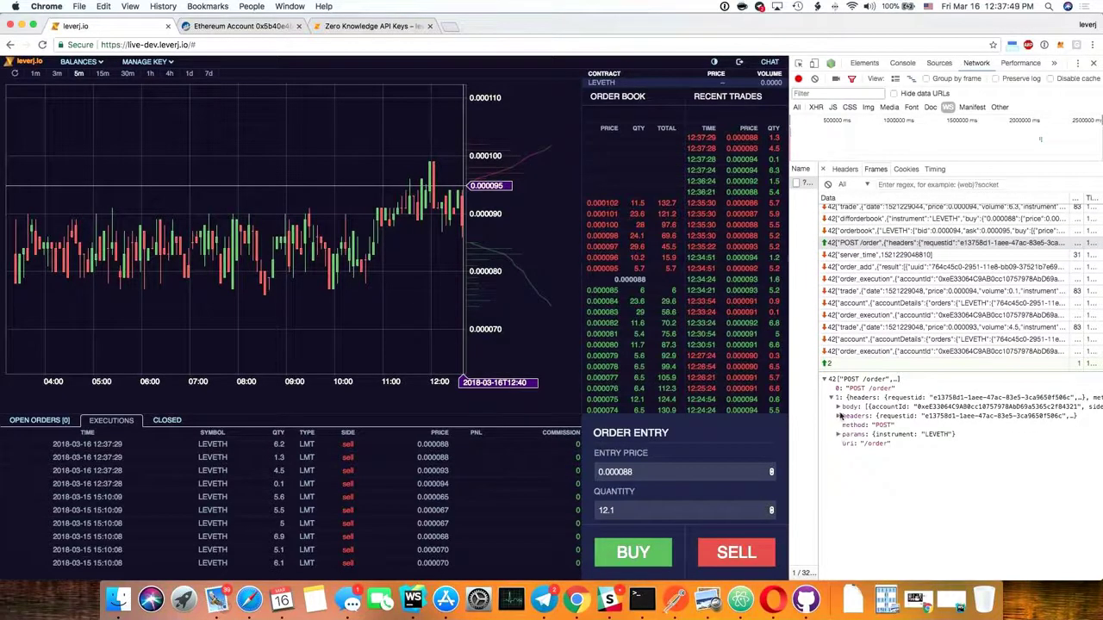
{"action": "left_click", "coordinate": [838, 407]}
{"action": "left_click", "coordinate": [844, 417]}
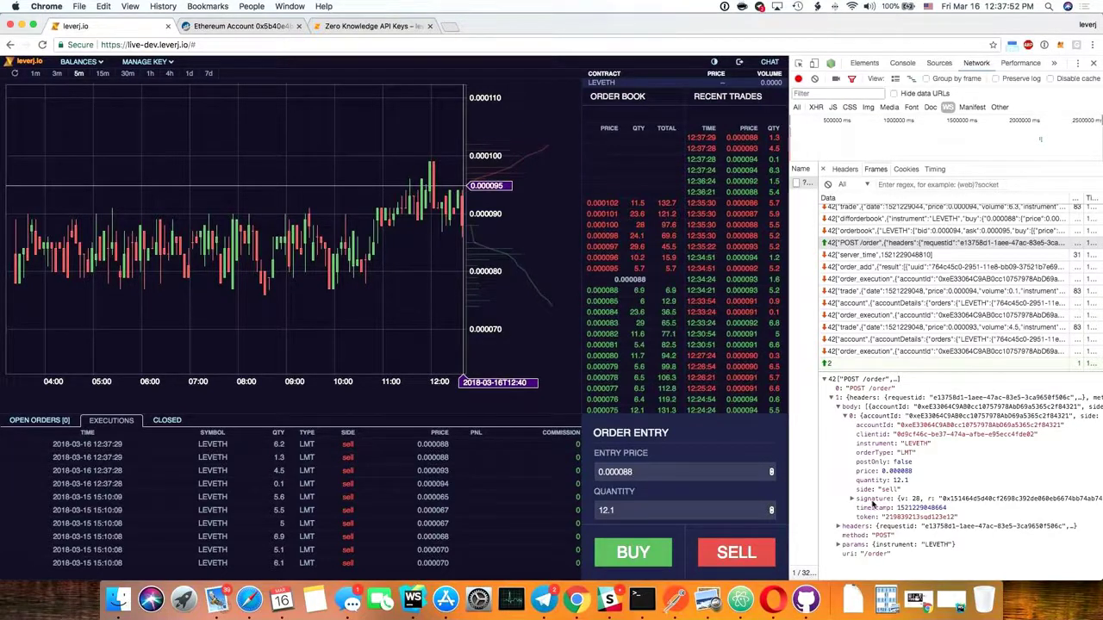
Expand the order's signature, and show the headers of the last account request among all network requests in a wider panel
{"action": "left_click", "coordinate": [872, 501]}
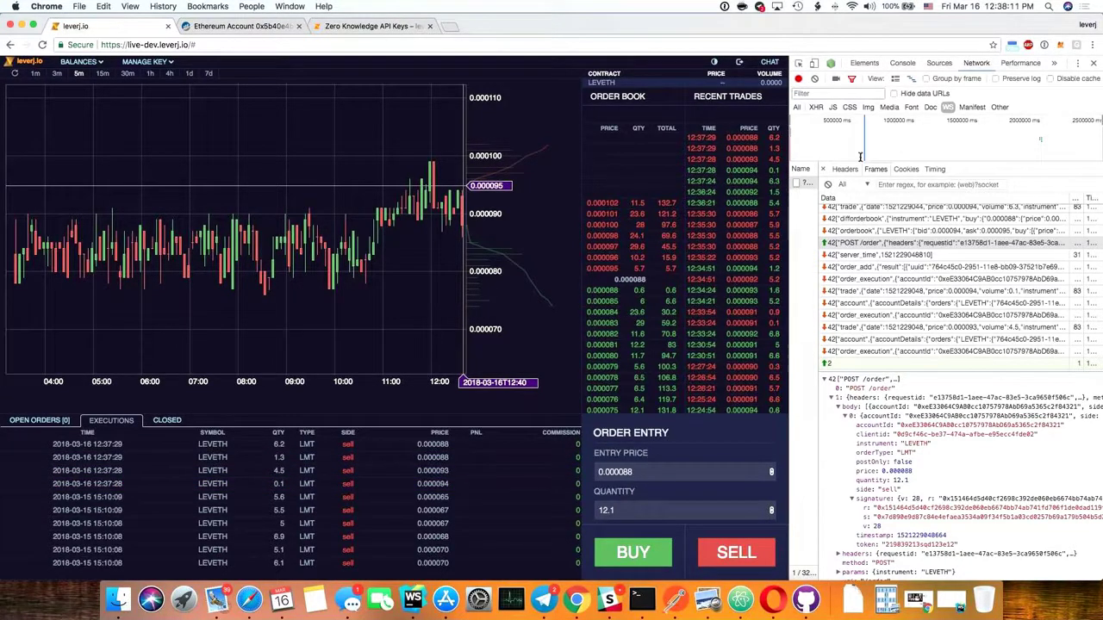
{"action": "left_click", "coordinate": [796, 107]}
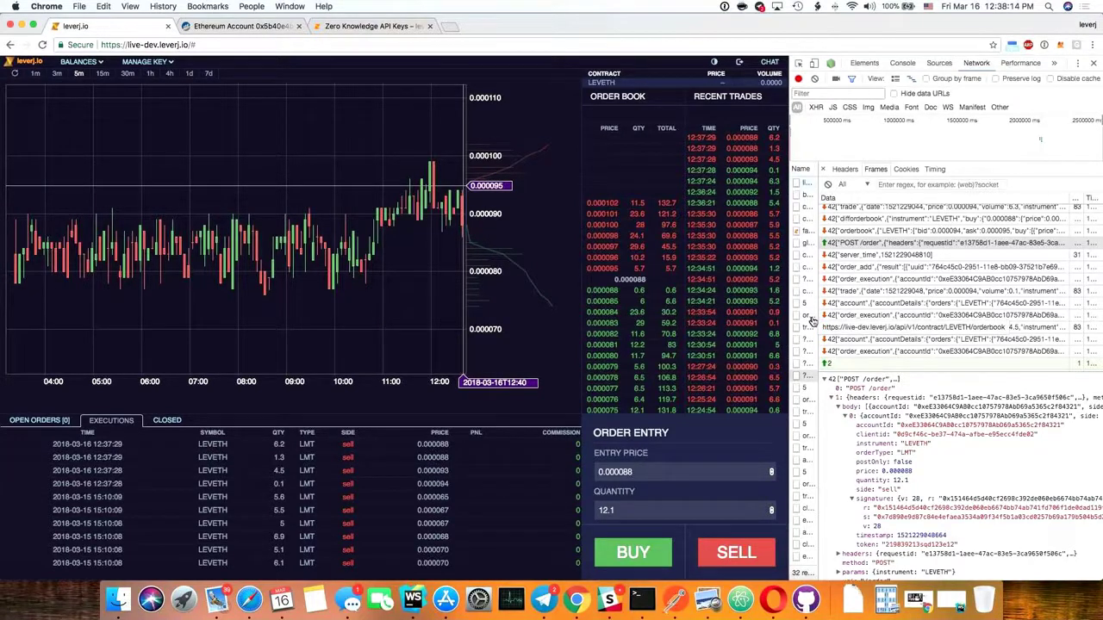
{"action": "left_click_drag", "start_coordinate": [823, 320], "coordinate": [911, 307]}
{"action": "left_click_drag", "start_coordinate": [990, 303], "coordinate": [961, 304]}
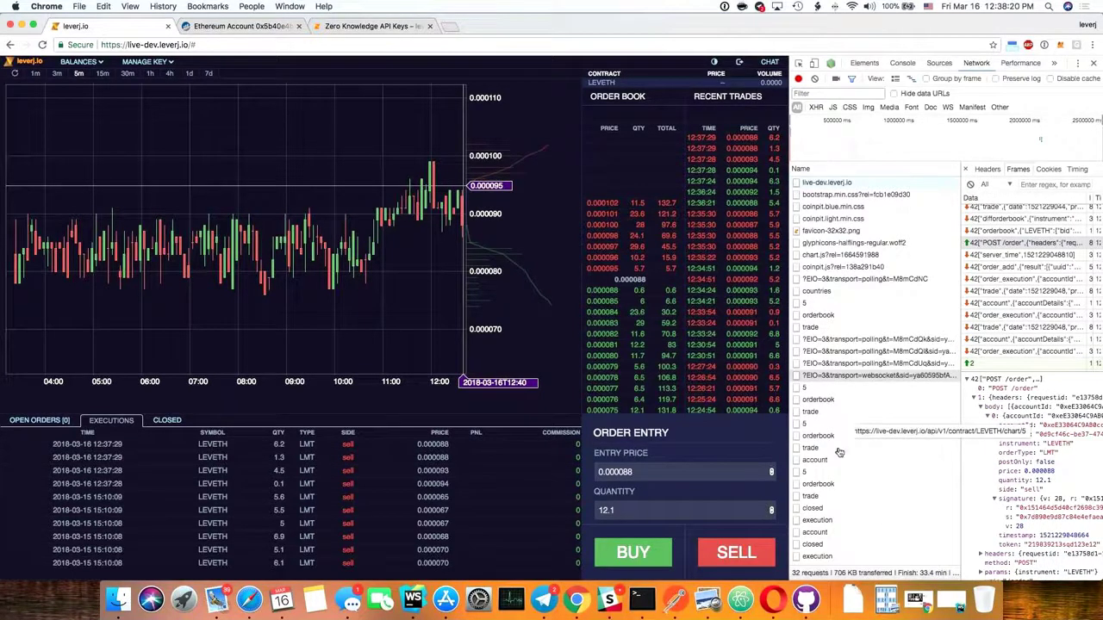
{"action": "left_click", "coordinate": [836, 533]}
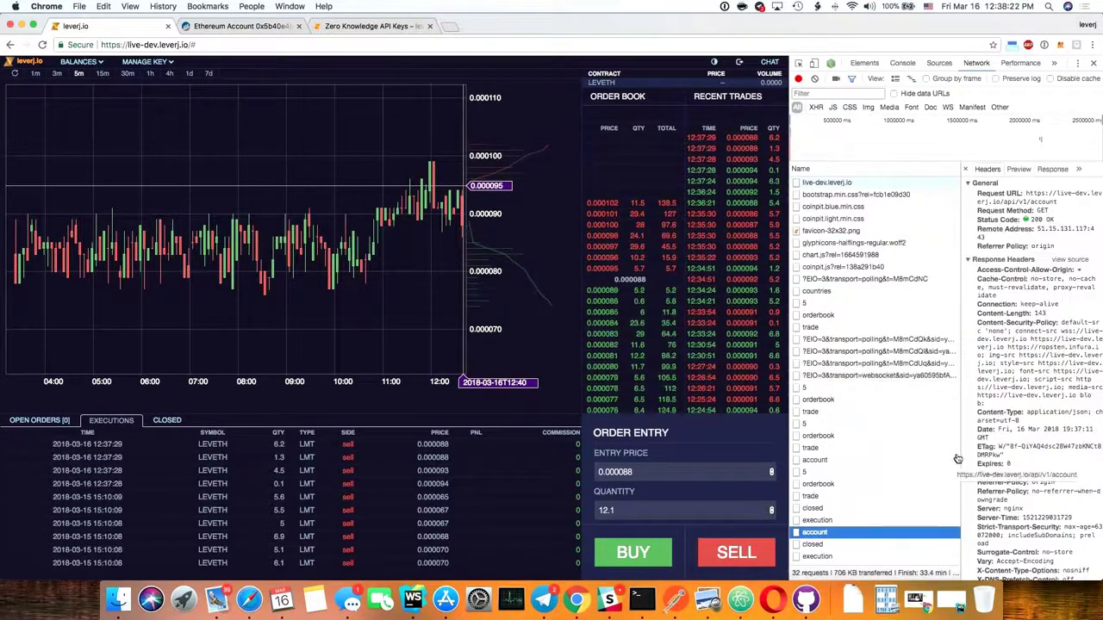
{"action": "left_click_drag", "start_coordinate": [959, 454], "coordinate": [868, 460]}
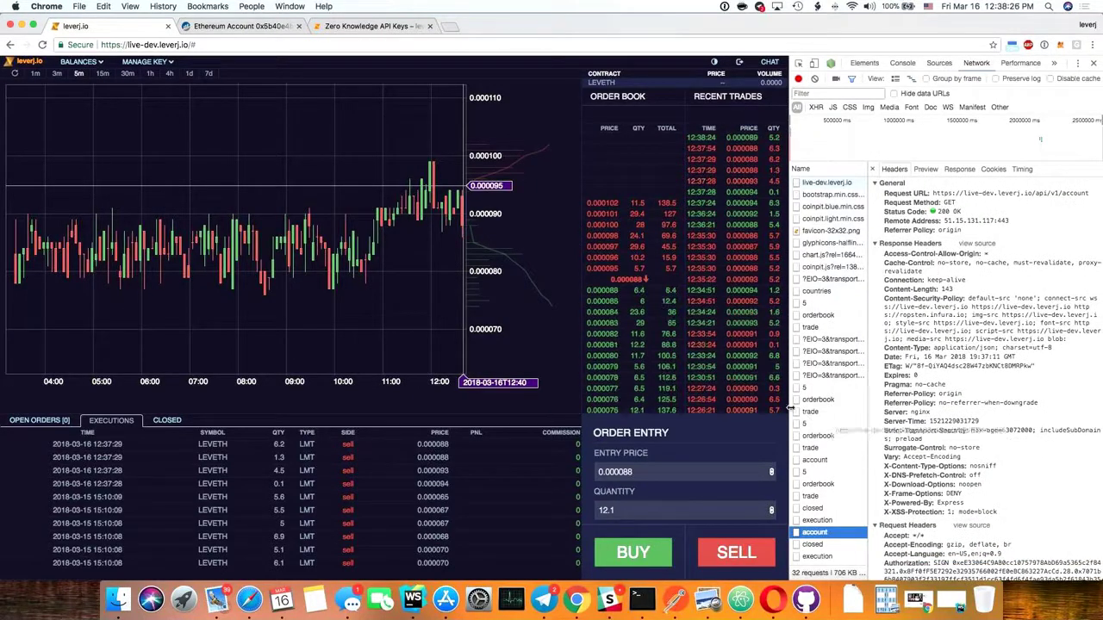
{"action": "left_click_drag", "start_coordinate": [789, 409], "coordinate": [448, 413]}
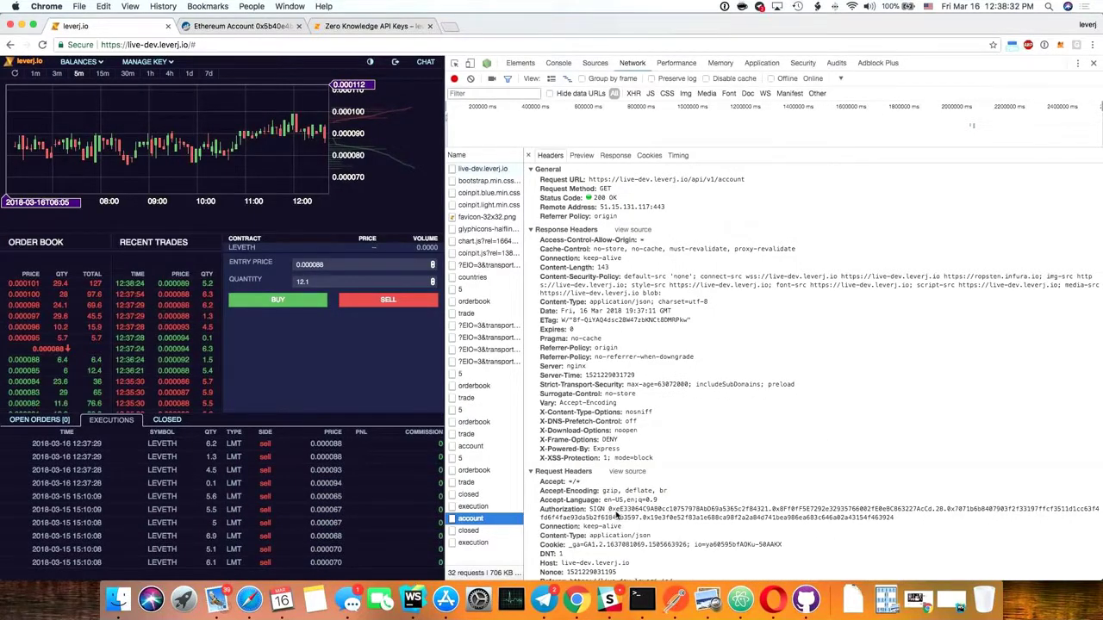
Examine the signed Authorization value in the account request's headers, highlighting its parts
{"action": "left_click_drag", "start_coordinate": [611, 510], "coordinate": [1067, 504]}
{"action": "left_click_drag", "start_coordinate": [668, 520], "coordinate": [703, 520]}
{"action": "left_click", "coordinate": [635, 508]}
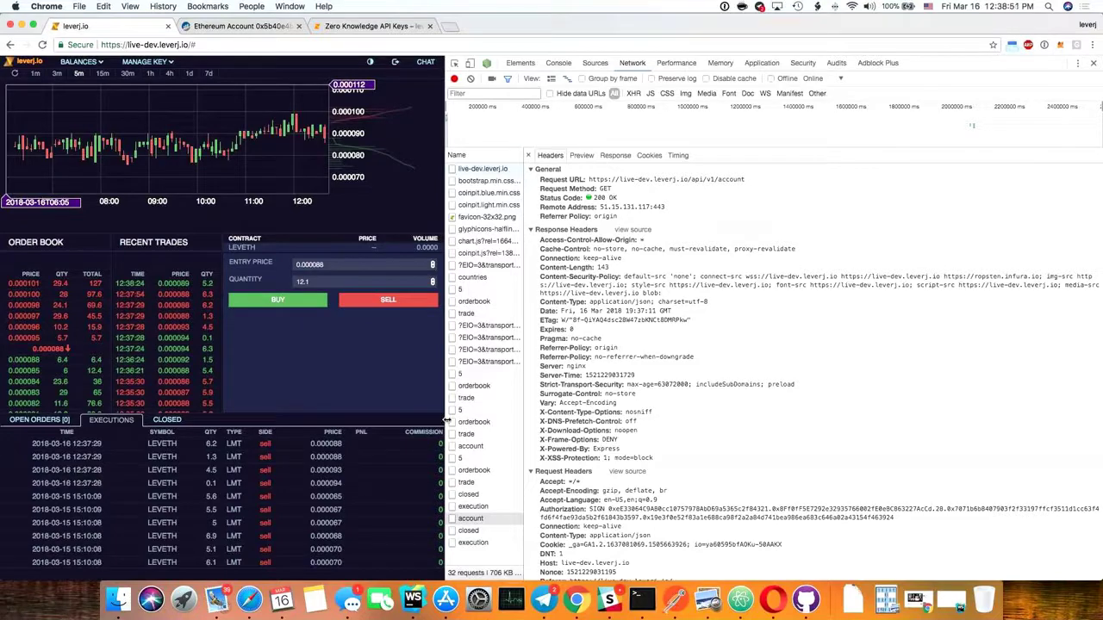
Narrow the developer tools and place a 12.1 LEVETH sell order at 0.000105 from the price chart
{"action": "left_click_drag", "start_coordinate": [449, 421], "coordinate": [706, 410]}
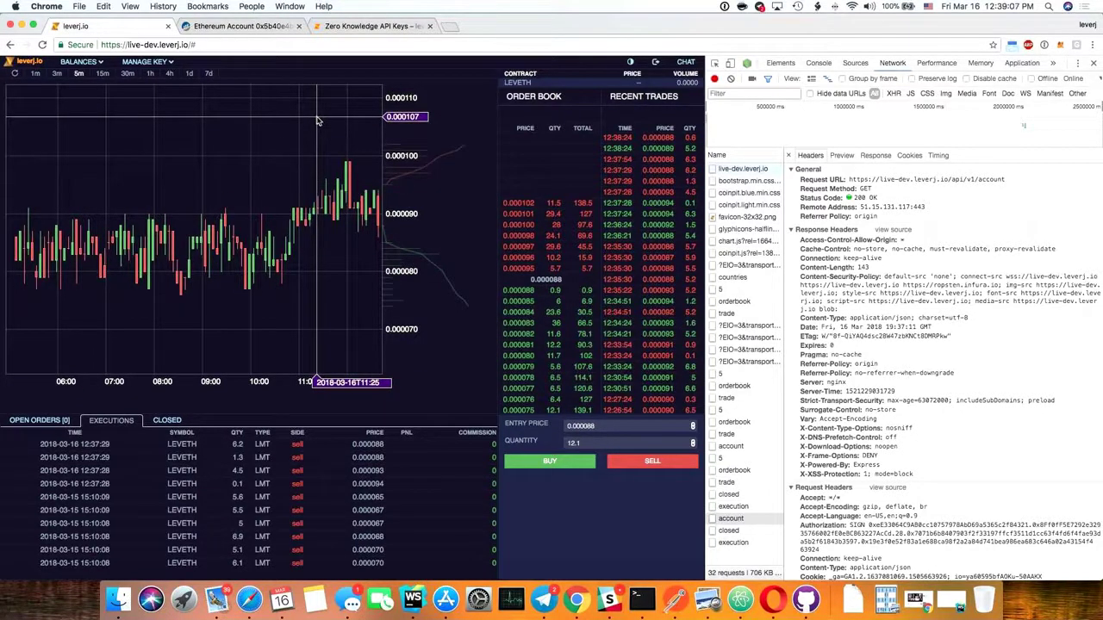
{"action": "left_click", "coordinate": [262, 143]}
{"action": "left_click_drag", "start_coordinate": [262, 146], "coordinate": [283, 131]}
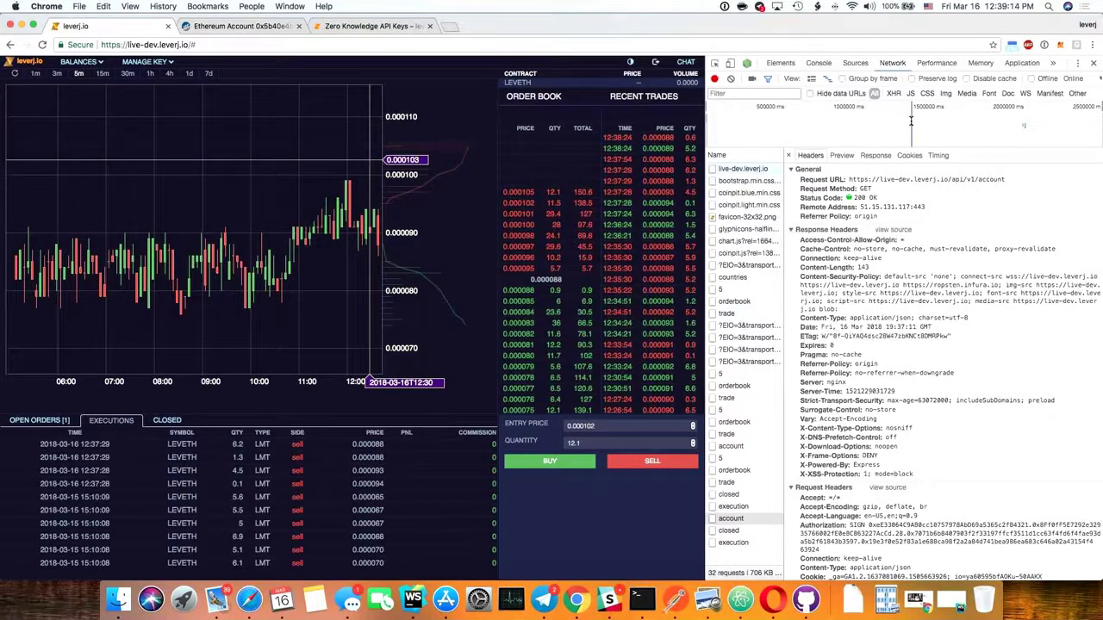
Limit the requests to WebSocket traffic and expand the new POST /order frame down to the order's fields in its body
{"action": "left_click", "coordinate": [1025, 93]}
{"action": "left_click", "coordinate": [746, 169]}
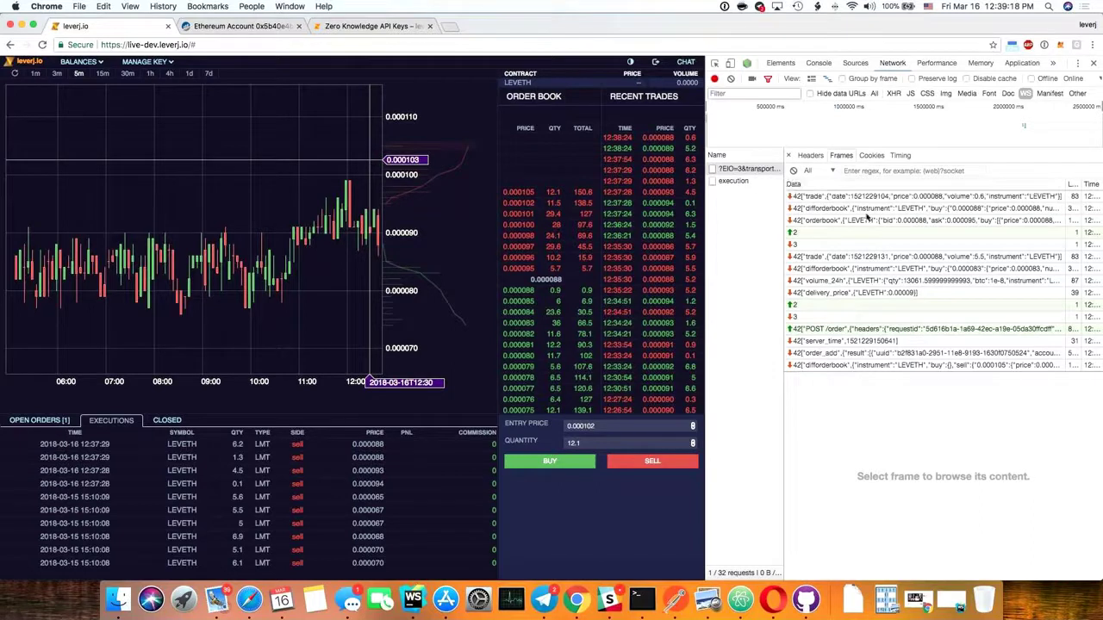
{"action": "left_click", "coordinate": [826, 331]}
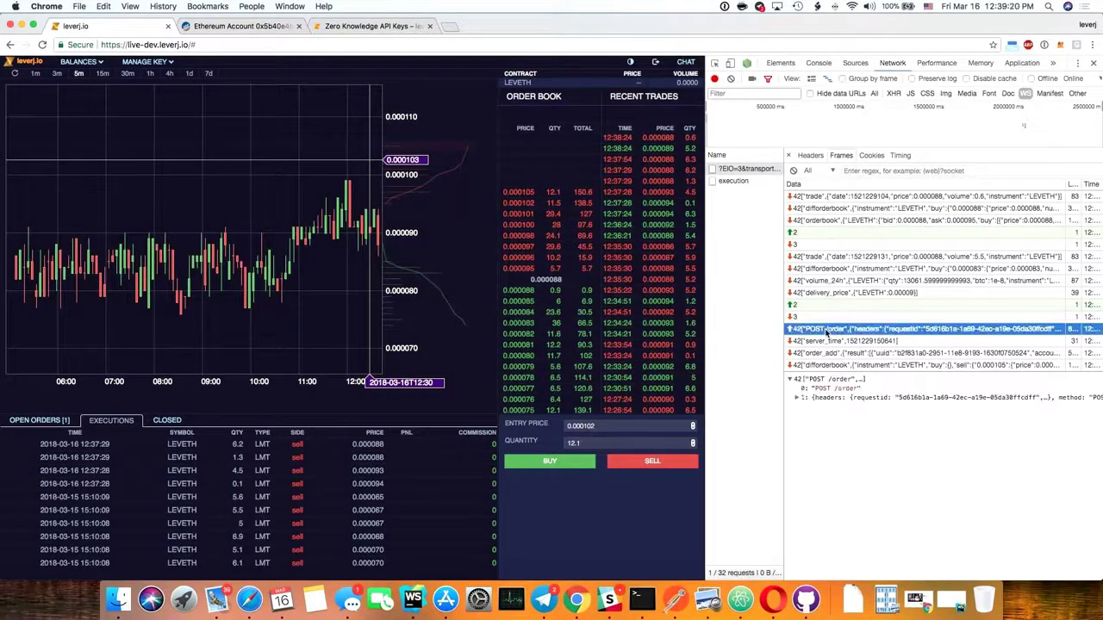
{"action": "left_click", "coordinate": [797, 398]}
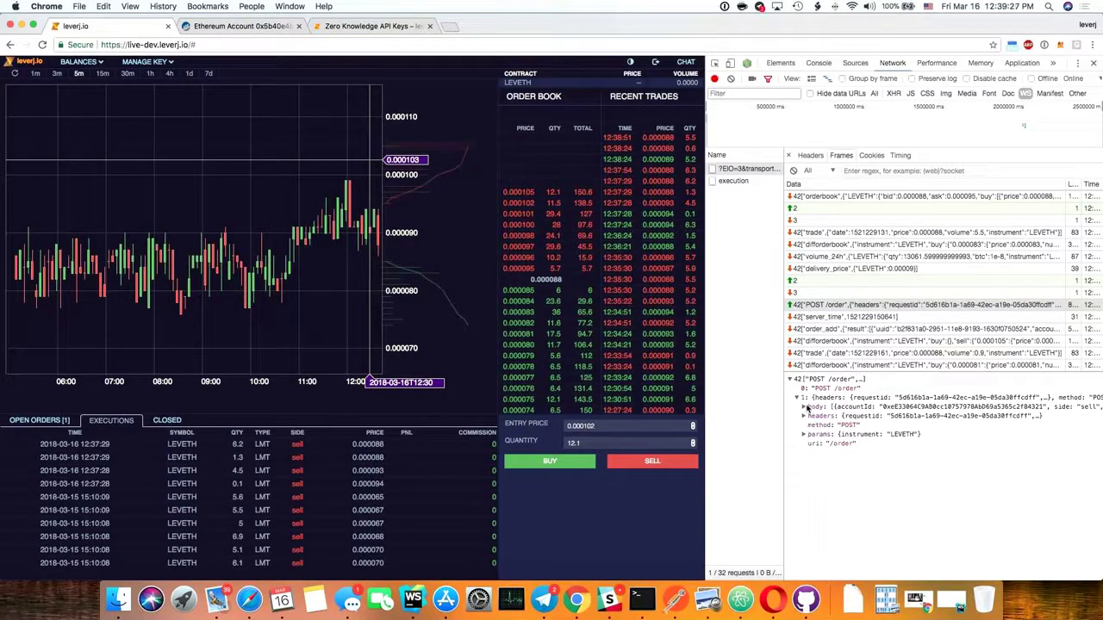
{"action": "left_click", "coordinate": [803, 408]}
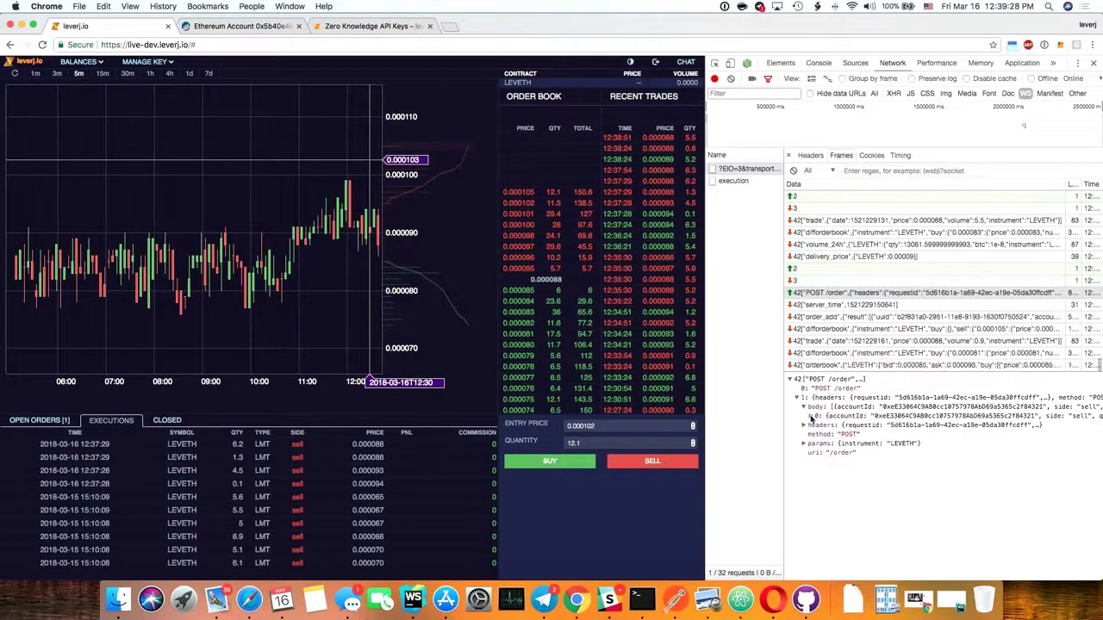
{"action": "left_click", "coordinate": [811, 417]}
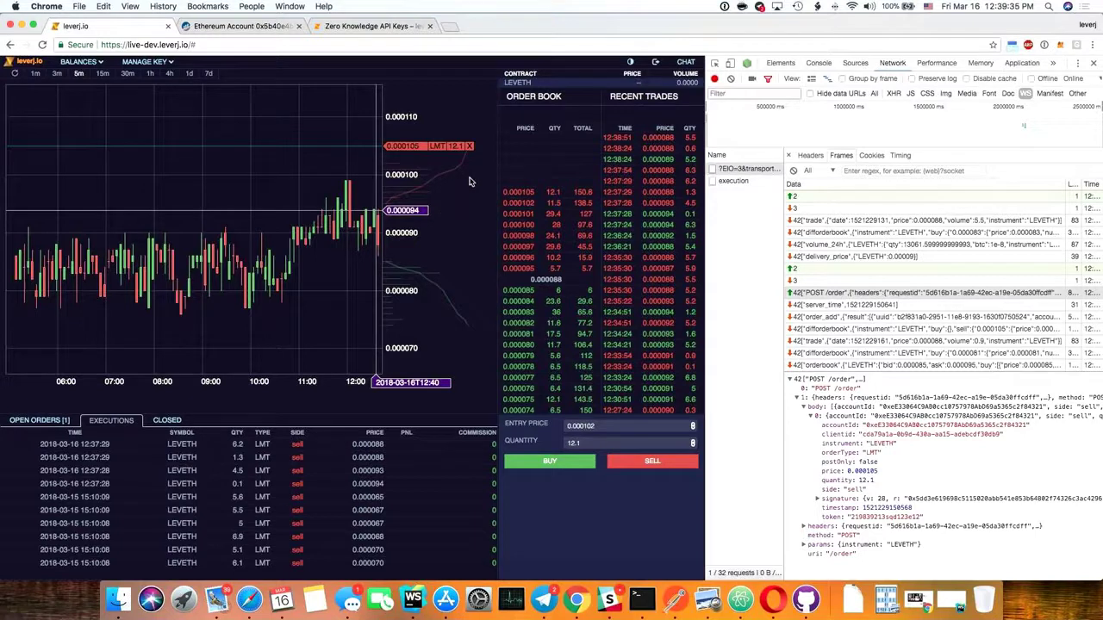
Cancel the 0.000105 sell order on the chart, and with open orders listed, place and cancel another 12.1 order at that price
{"action": "left_click", "coordinate": [470, 149]}
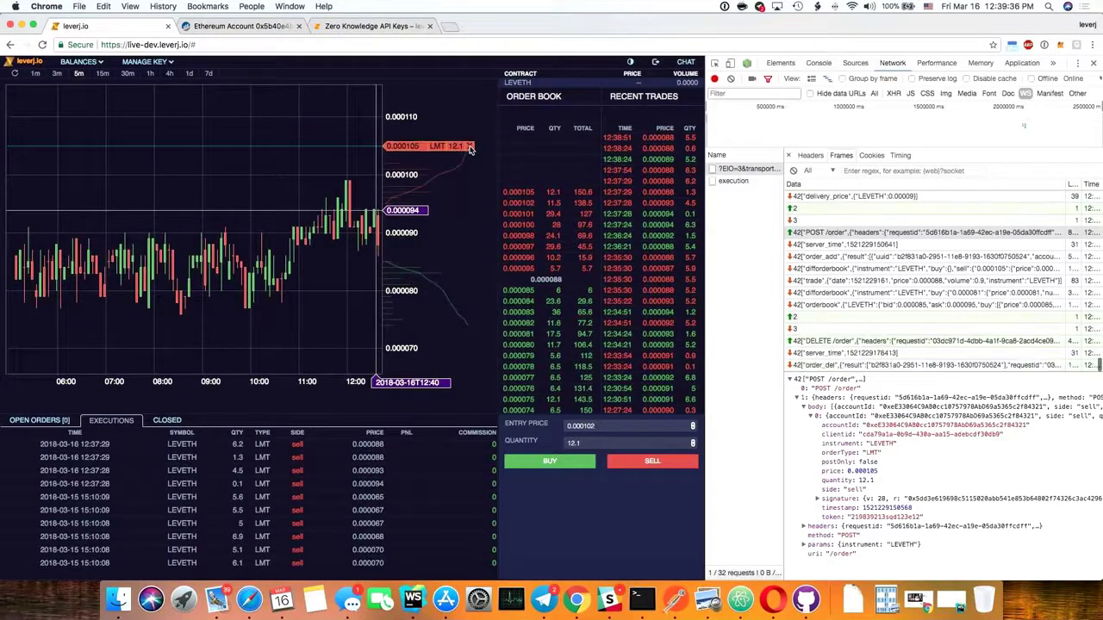
{"action": "left_click", "coordinate": [39, 420]}
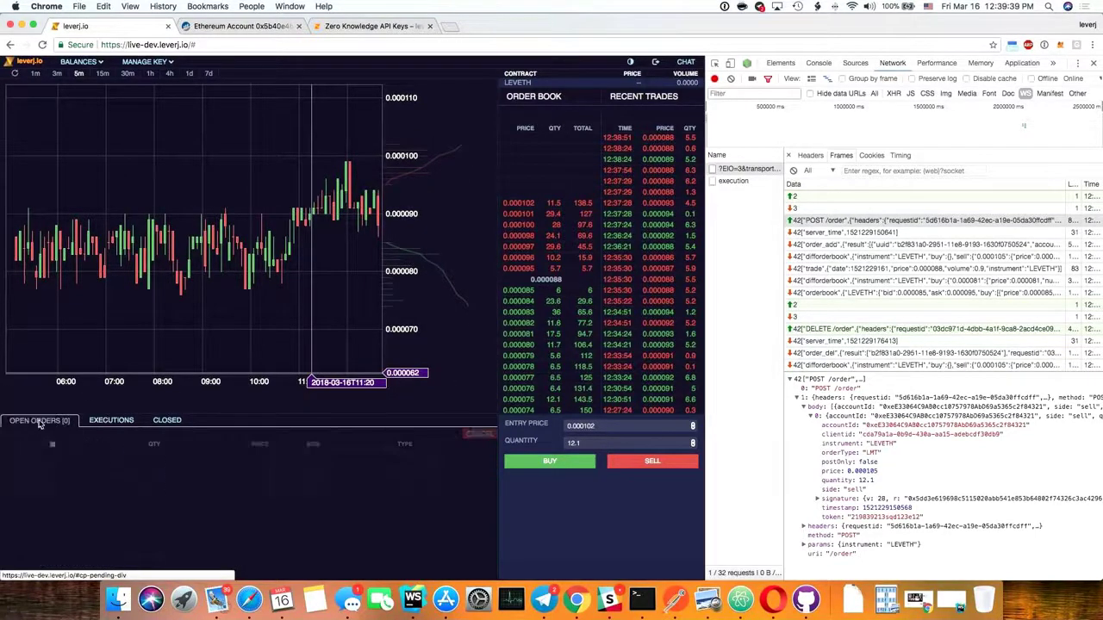
{"action": "left_click", "coordinate": [211, 129]}
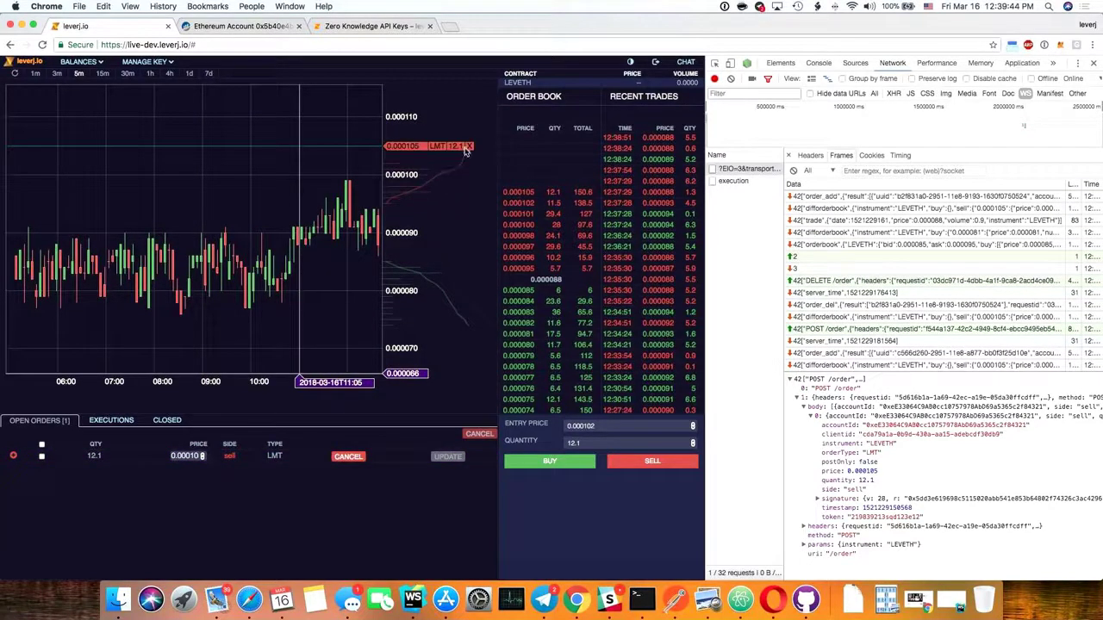
{"action": "left_click", "coordinate": [469, 148]}
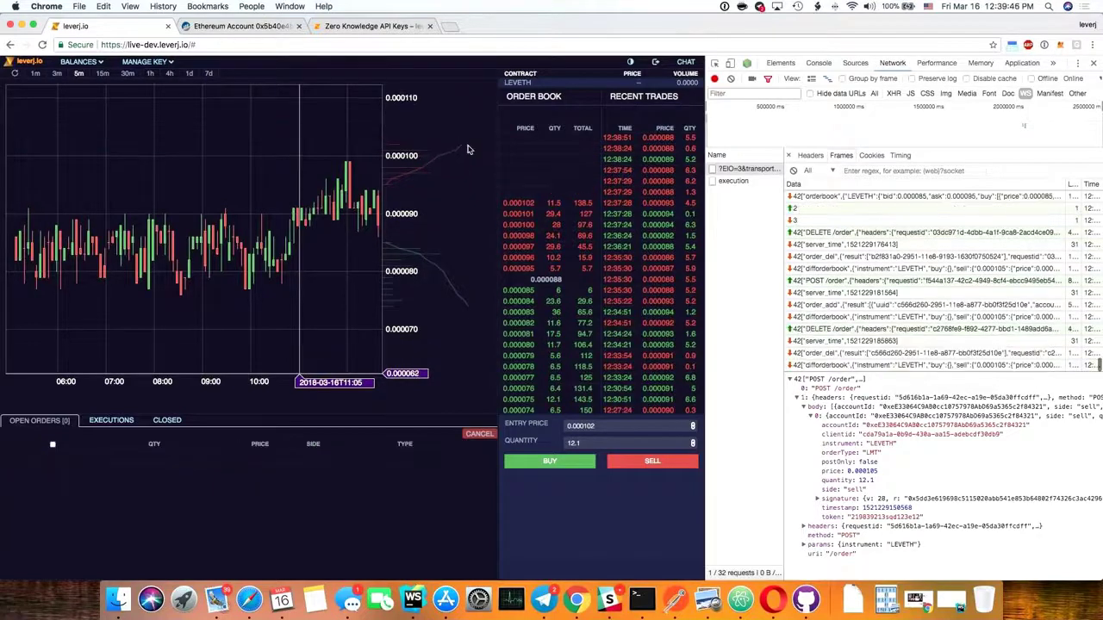
Place a rapid series of 12.1 LEVETH sell orders between 0.000102 and 0.000106 from the chart and cancel them all together
{"action": "left_click", "coordinate": [253, 147]}
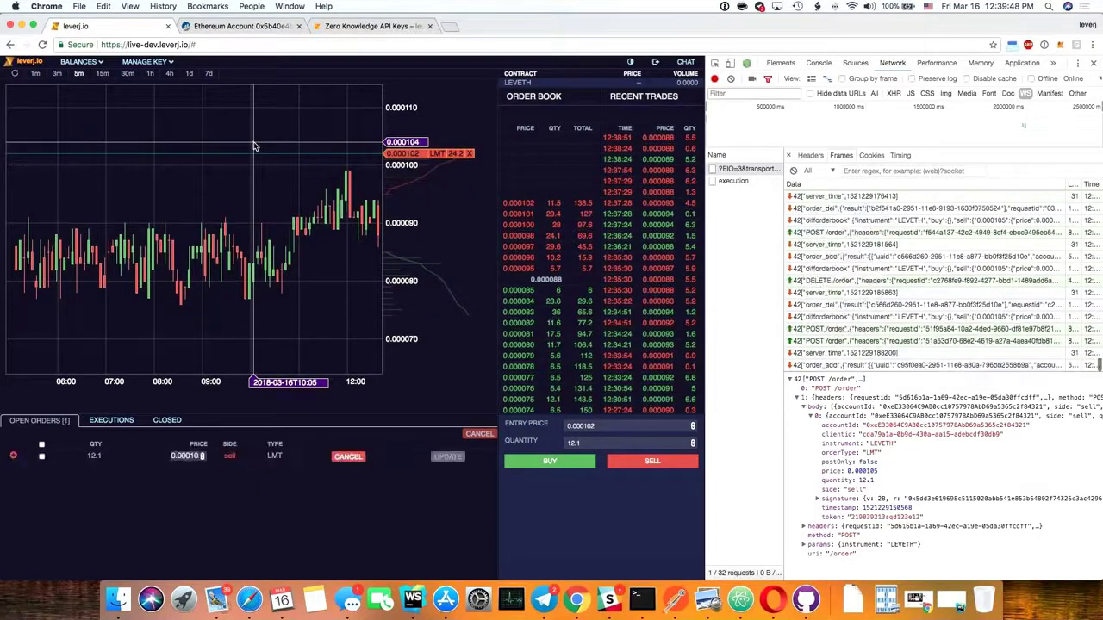
{"action": "left_click", "coordinate": [254, 147]}
{"action": "left_click", "coordinate": [254, 147]}
{"action": "left_click", "coordinate": [253, 147]}
{"action": "left_click", "coordinate": [253, 146]}
{"action": "left_click", "coordinate": [253, 147]}
{"action": "left_click", "coordinate": [253, 146]}
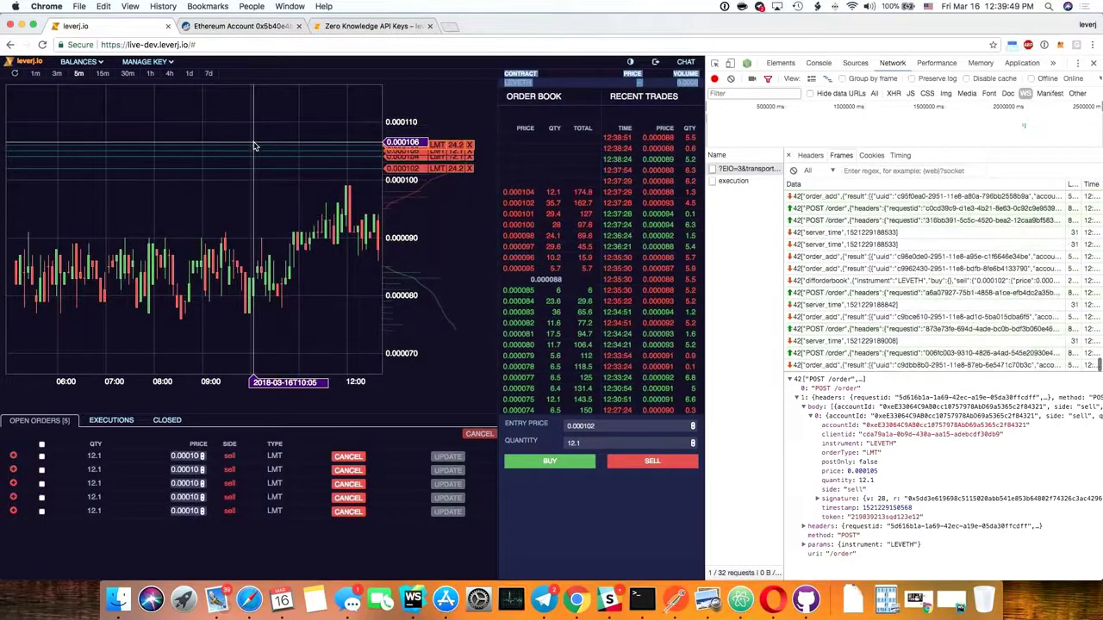
{"action": "left_click", "coordinate": [41, 444]}
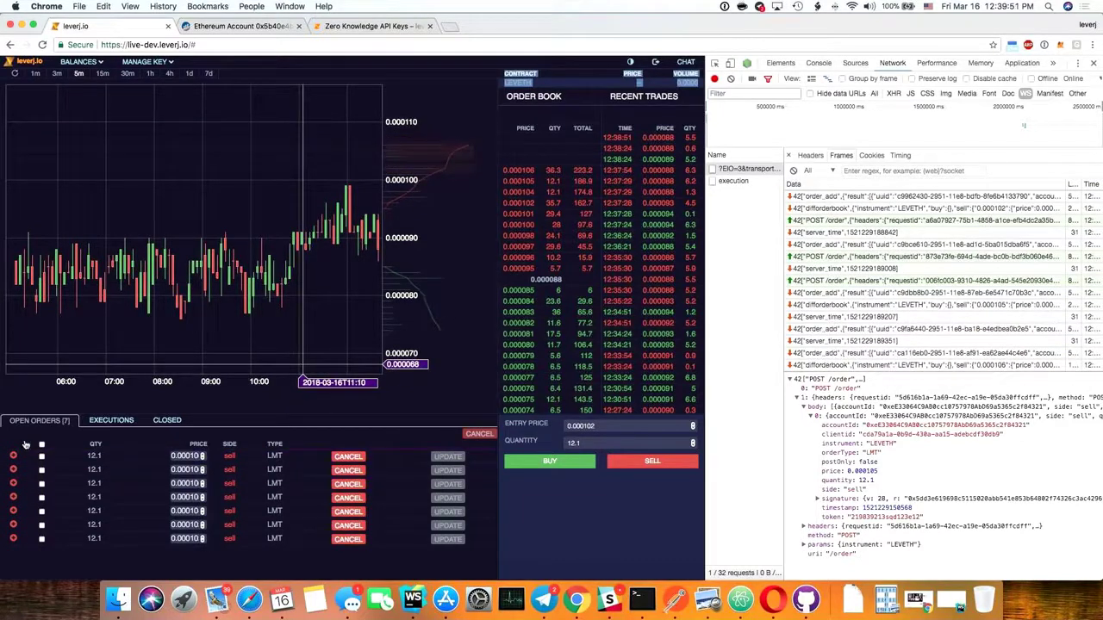
{"action": "left_click", "coordinate": [479, 434]}
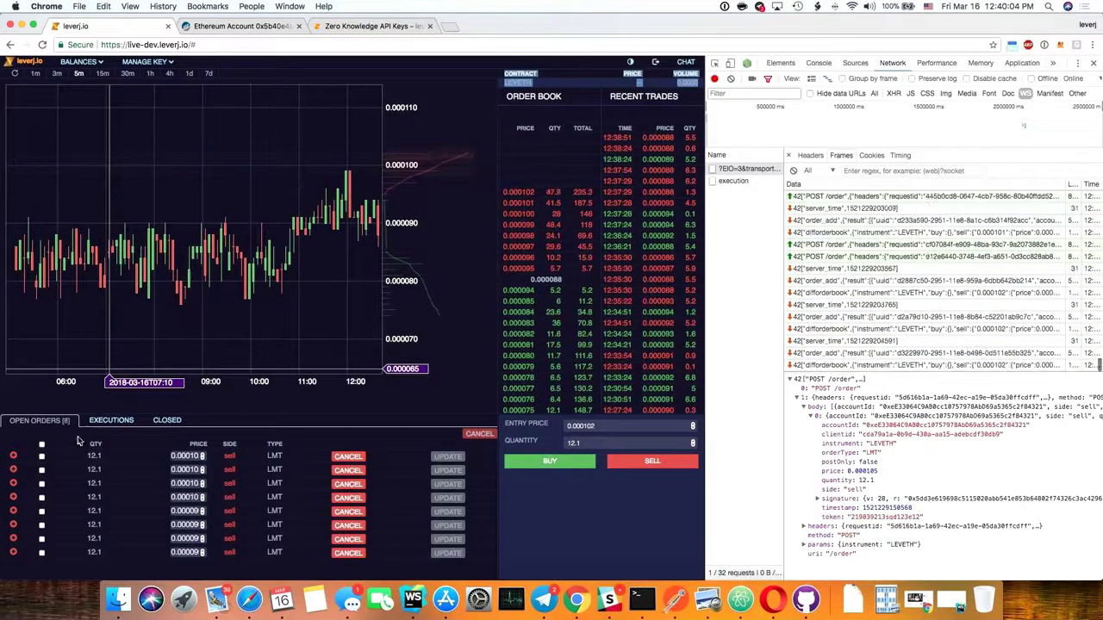
Cancel the third, fifth, seventh and eighth open orders as a group, and cancel all the remaining ones together
{"action": "left_click", "coordinate": [42, 484]}
{"action": "left_click", "coordinate": [42, 511]}
{"action": "left_click", "coordinate": [41, 539]}
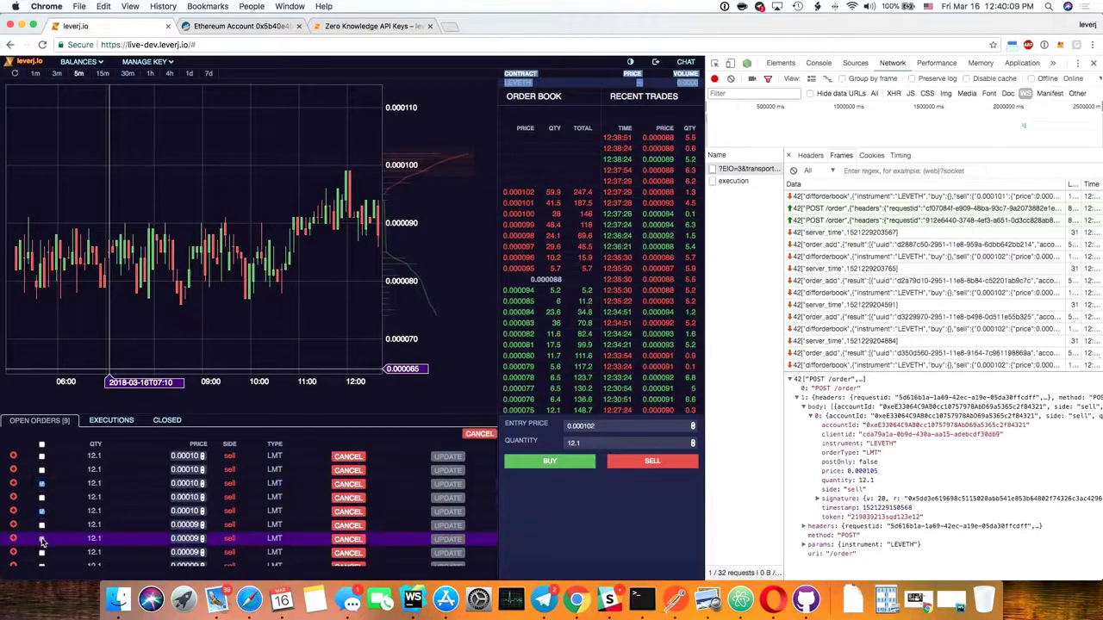
{"action": "left_click", "coordinate": [42, 552]}
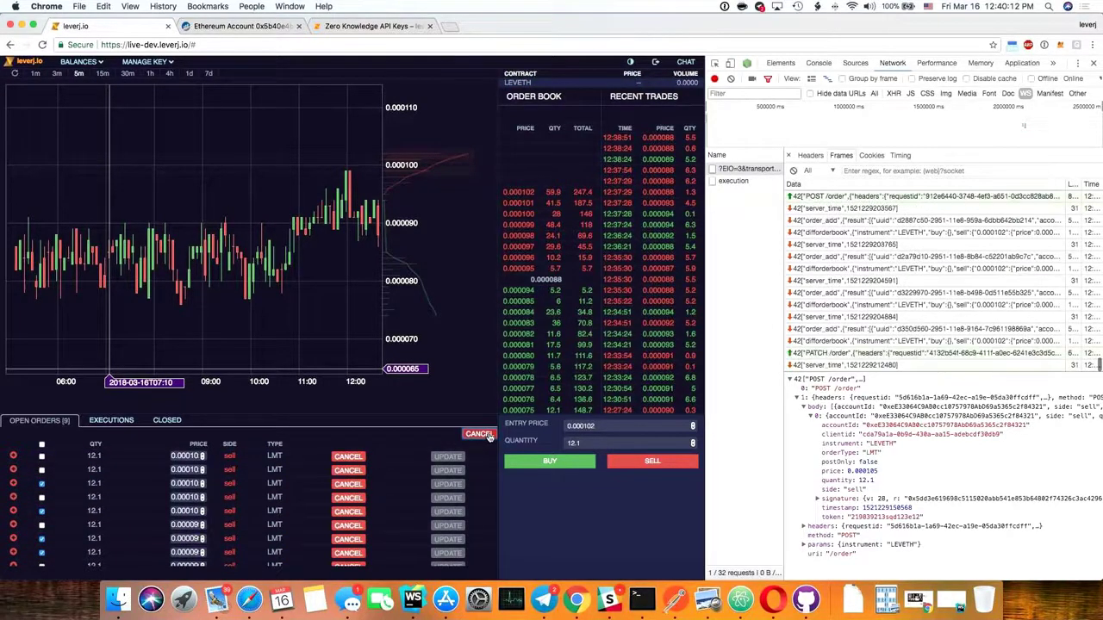
{"action": "left_click", "coordinate": [485, 435]}
{"action": "left_click", "coordinate": [41, 445]}
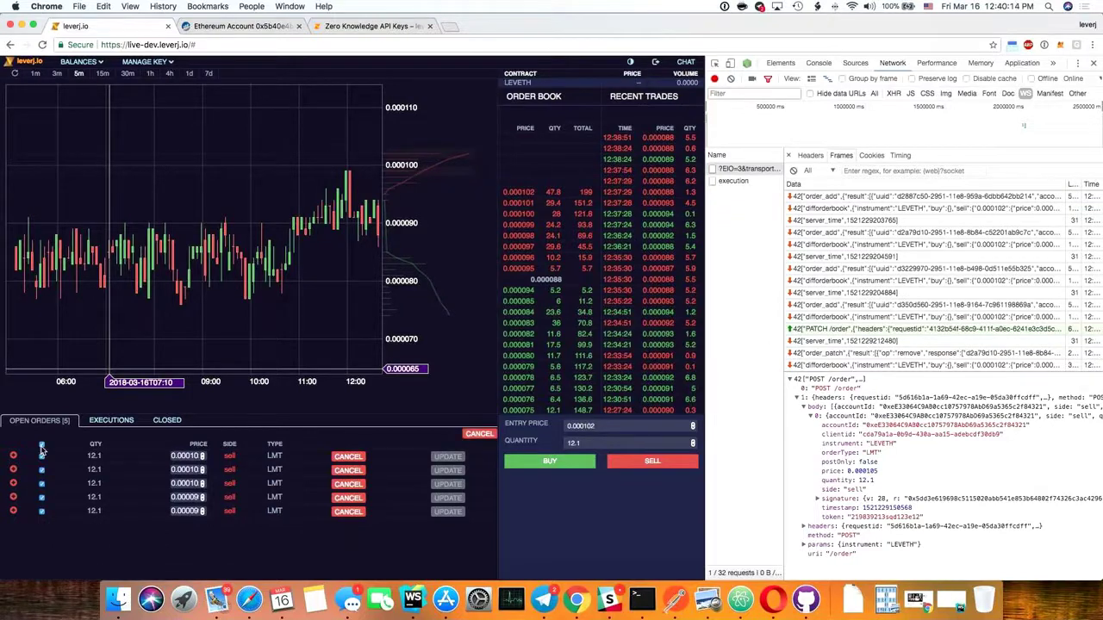
{"action": "left_click", "coordinate": [485, 435]}
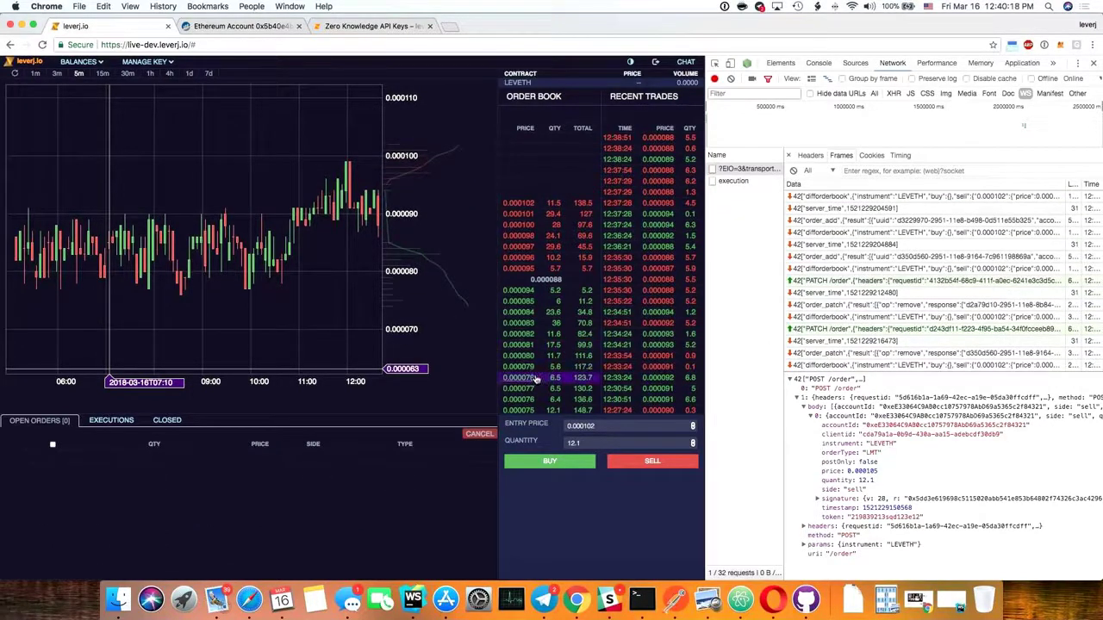
Sell 136 LEVETH at the order book's 0.000077 price, and view the executions with the developer tools closed
{"action": "left_click", "coordinate": [531, 401]}
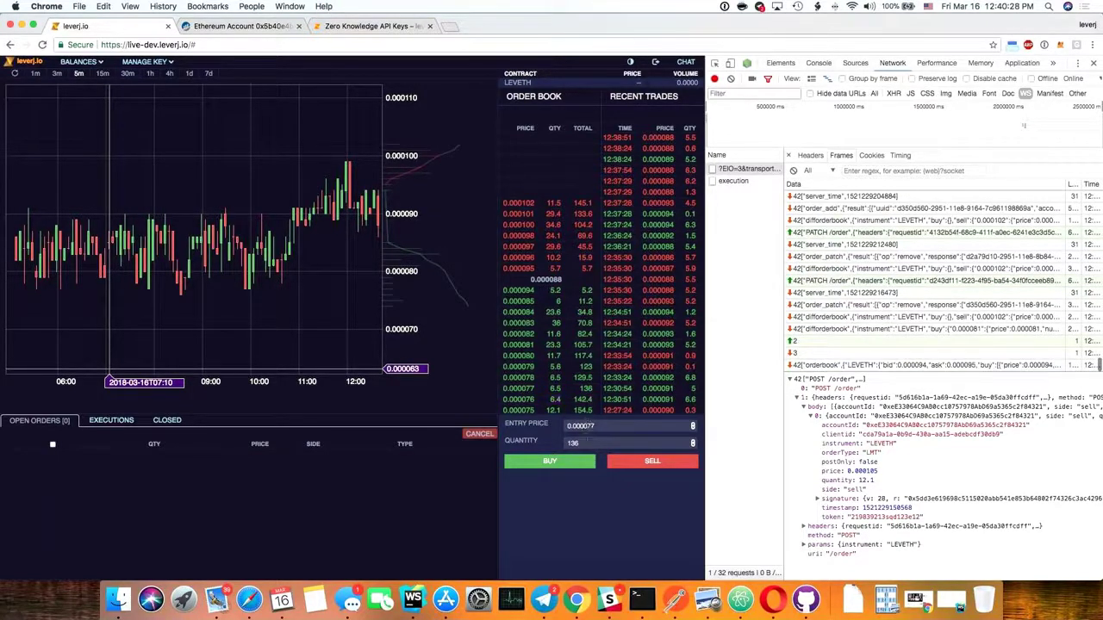
{"action": "left_click", "coordinate": [643, 463]}
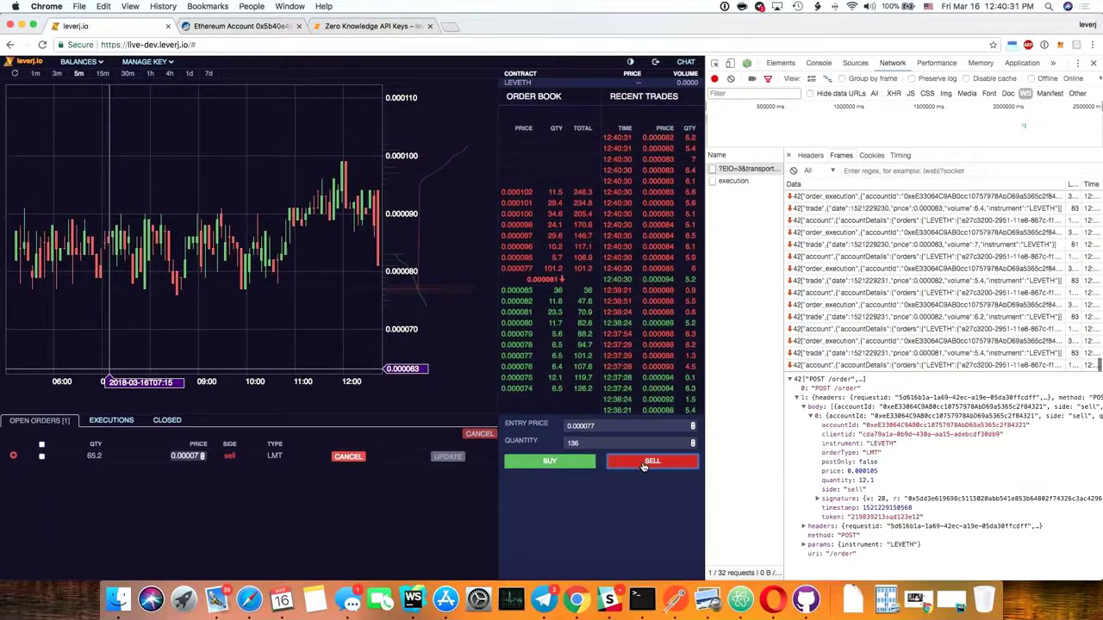
{"action": "left_click", "coordinate": [112, 422]}
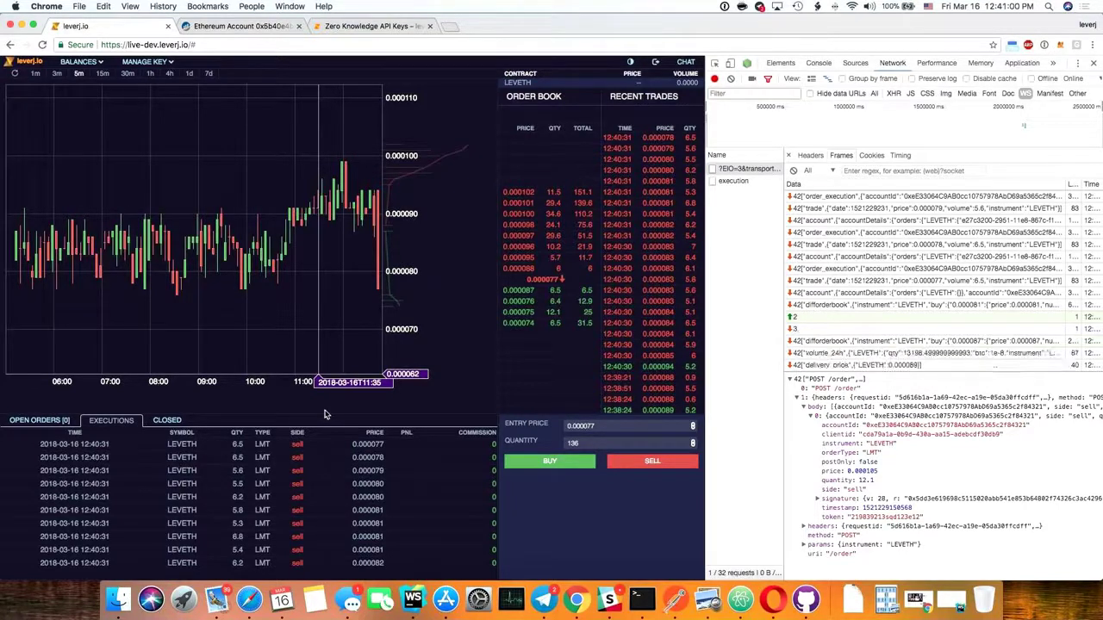
{"action": "left_click", "coordinate": [1094, 64]}
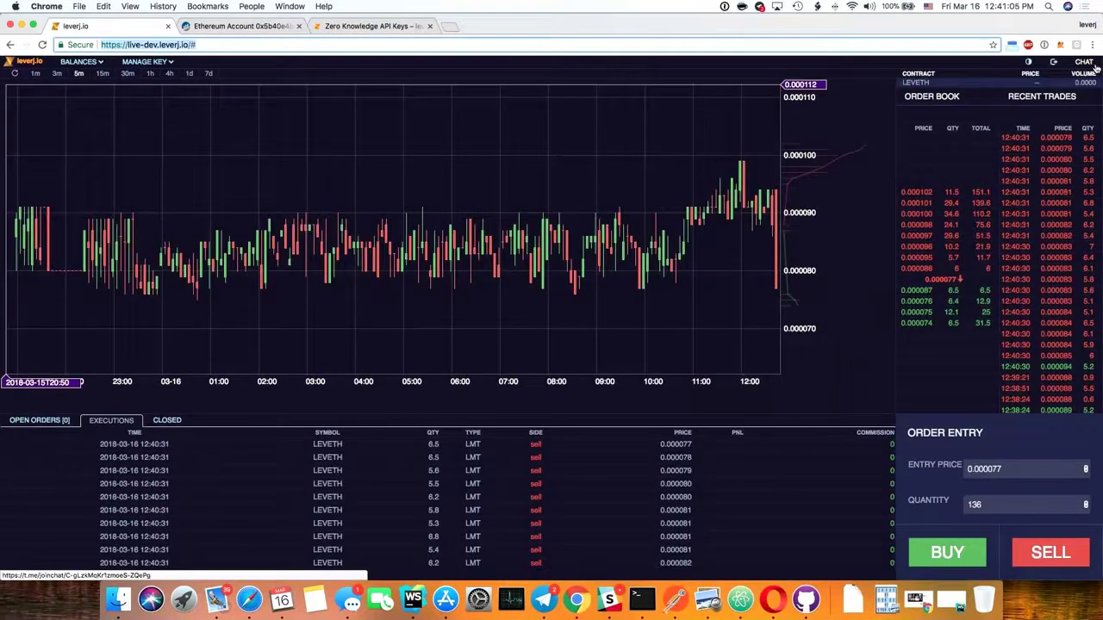